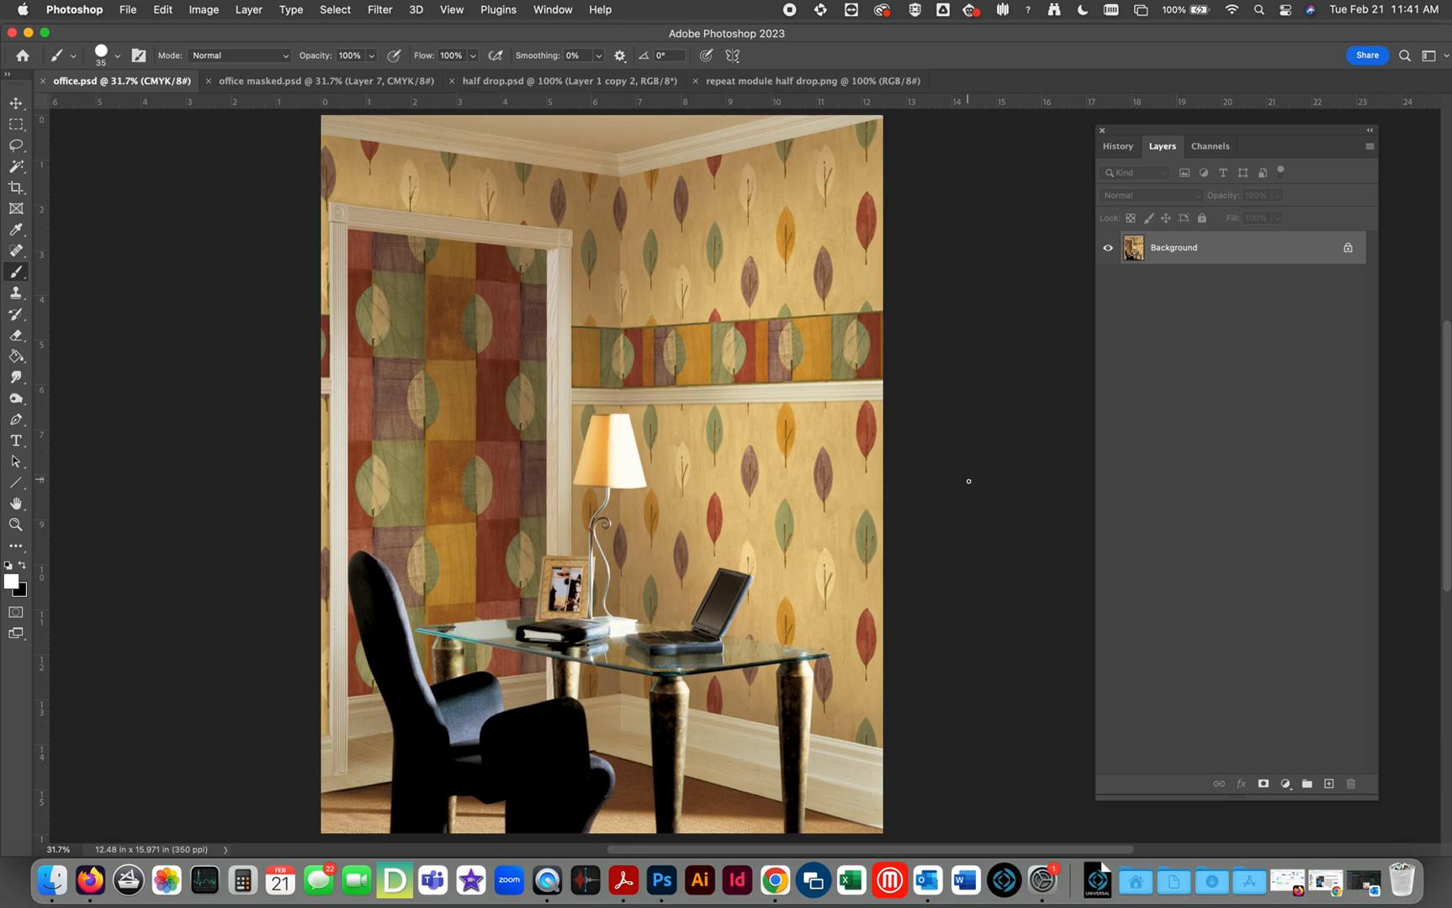
Step: Review the half-drop pattern and repeat module documents, and examine the office photo with its channels and layers
left_click(581, 84)
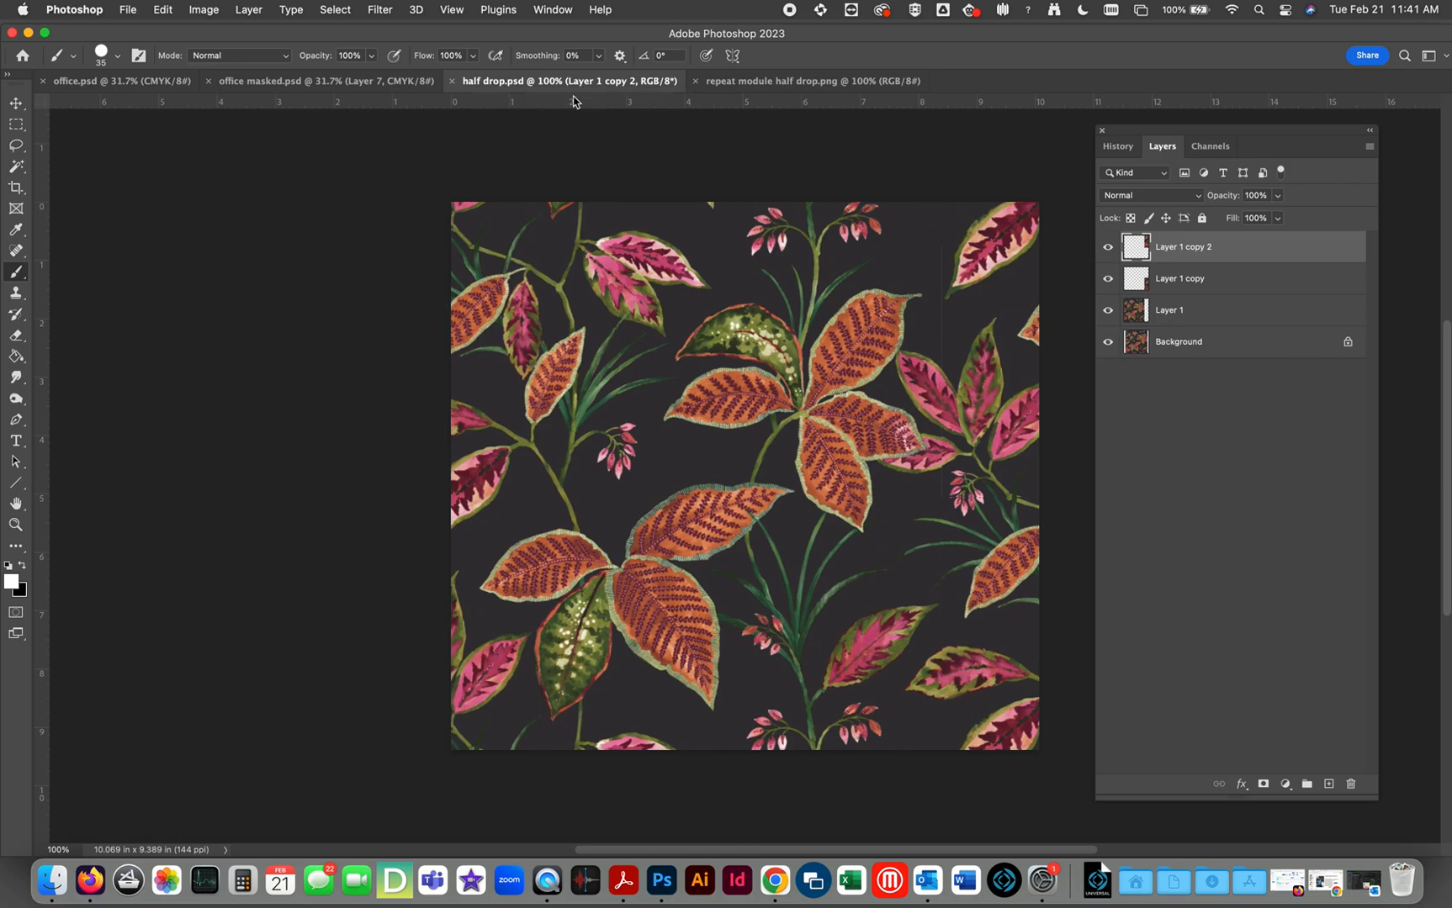
left_click(830, 83)
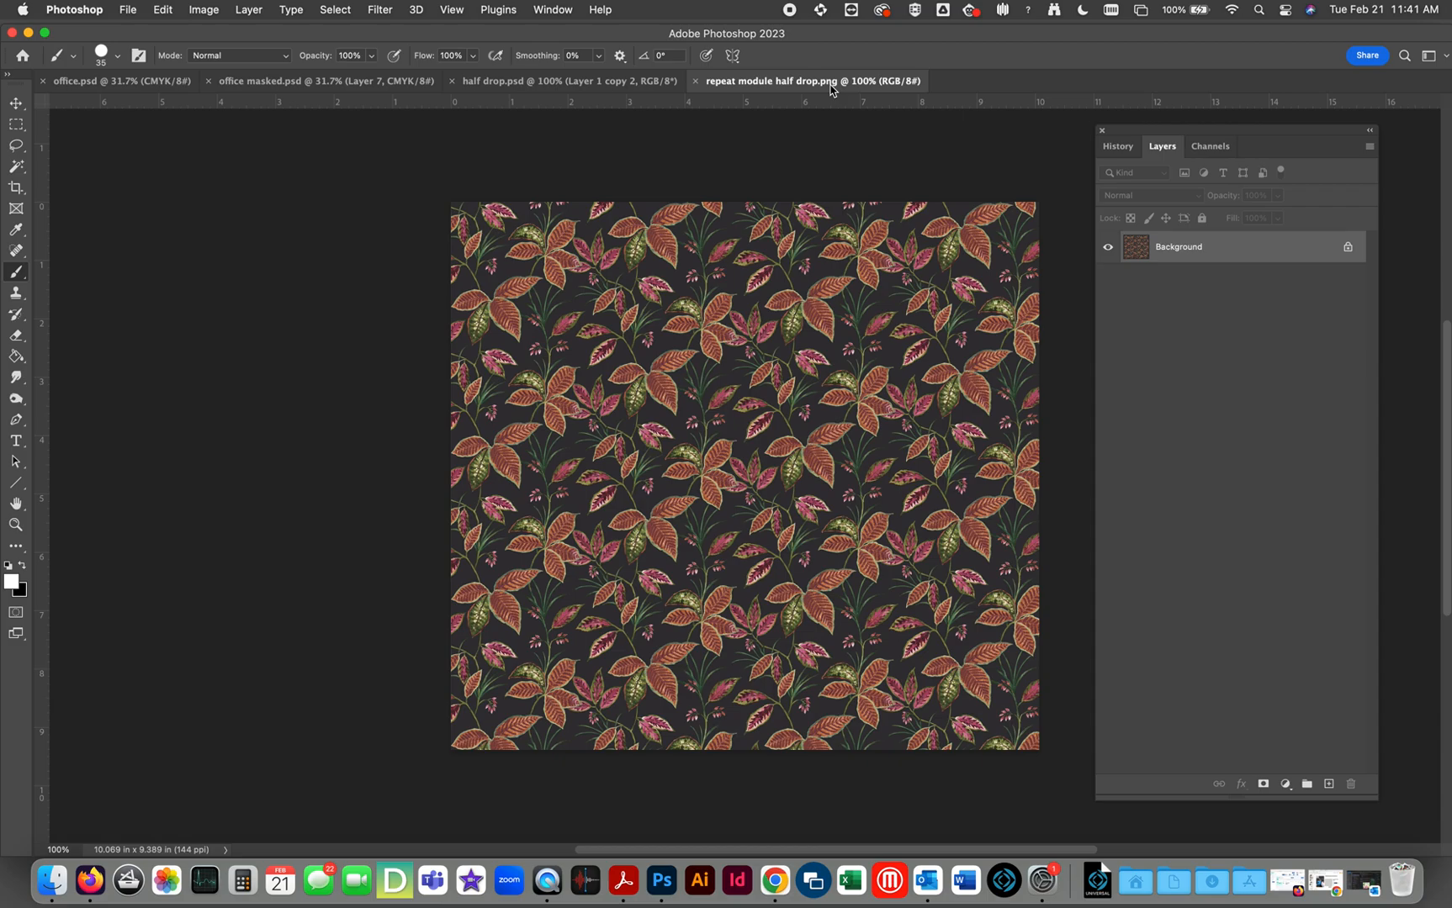
left_click(114, 83)
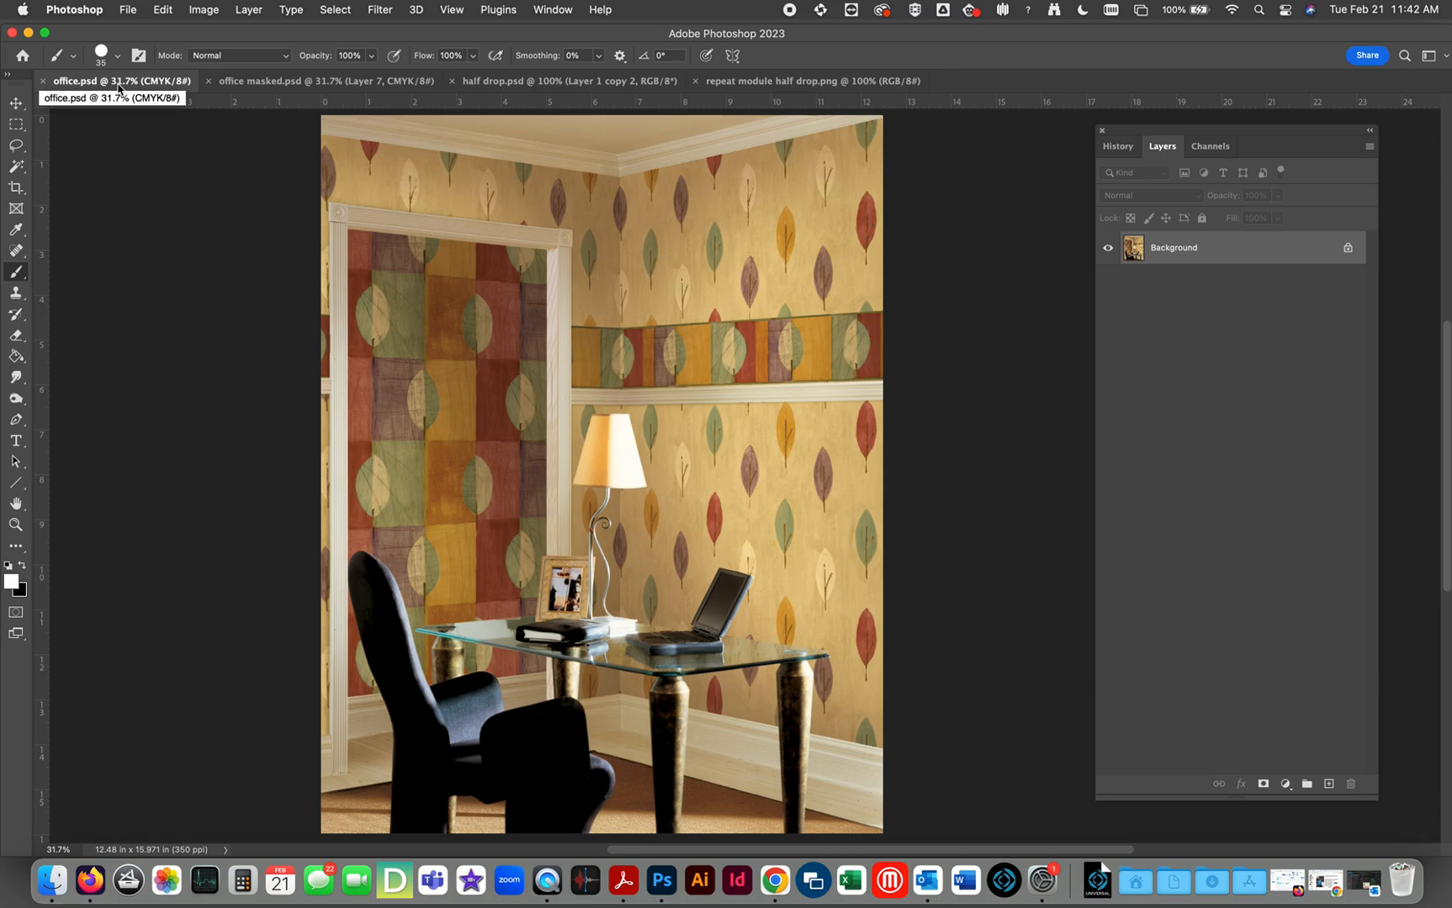
left_click(566, 87)
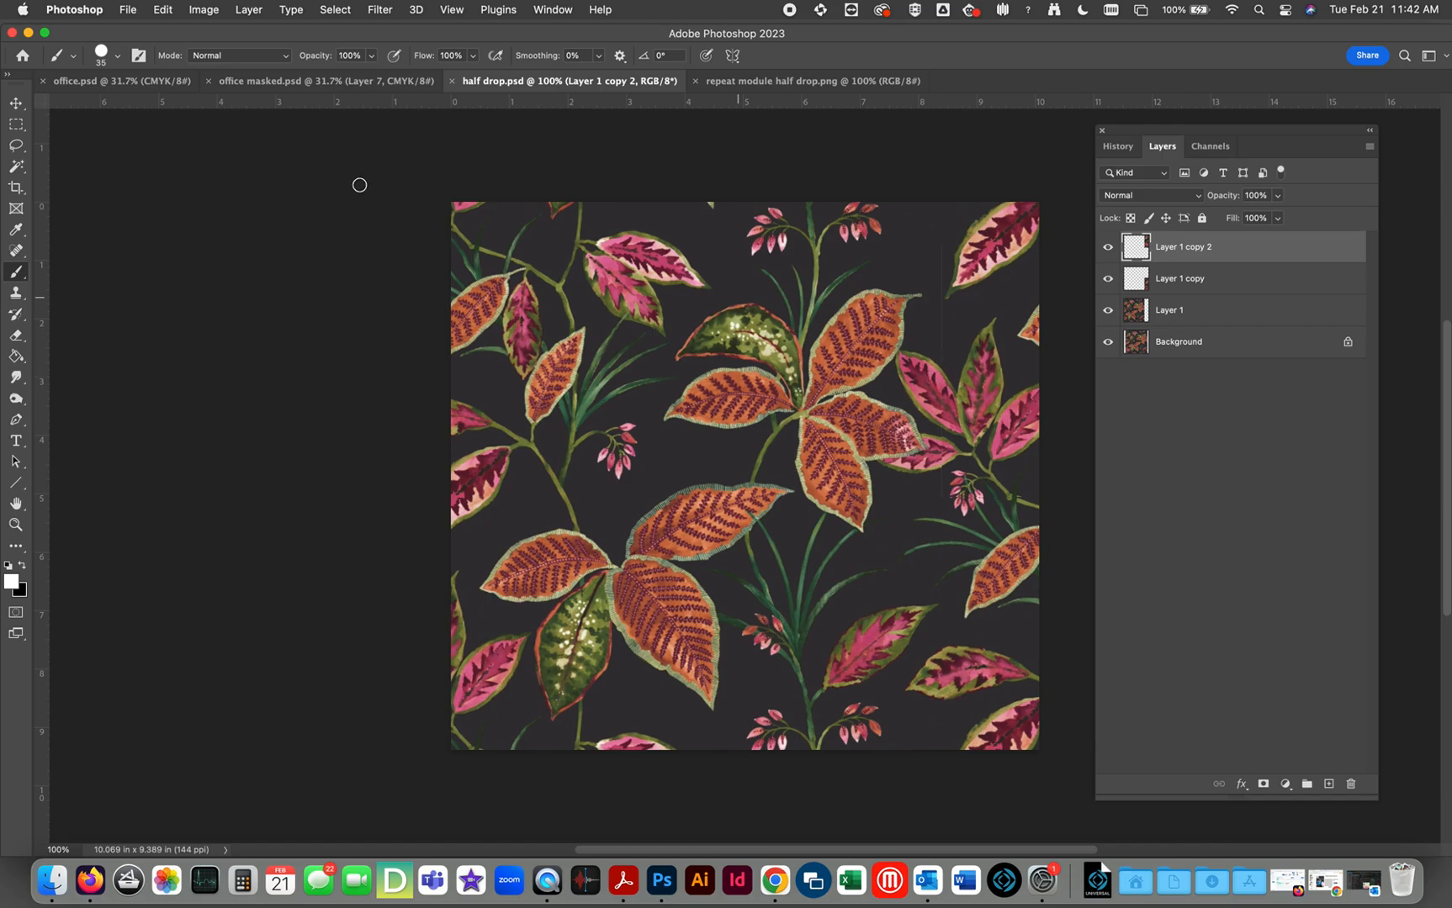
left_click(133, 83)
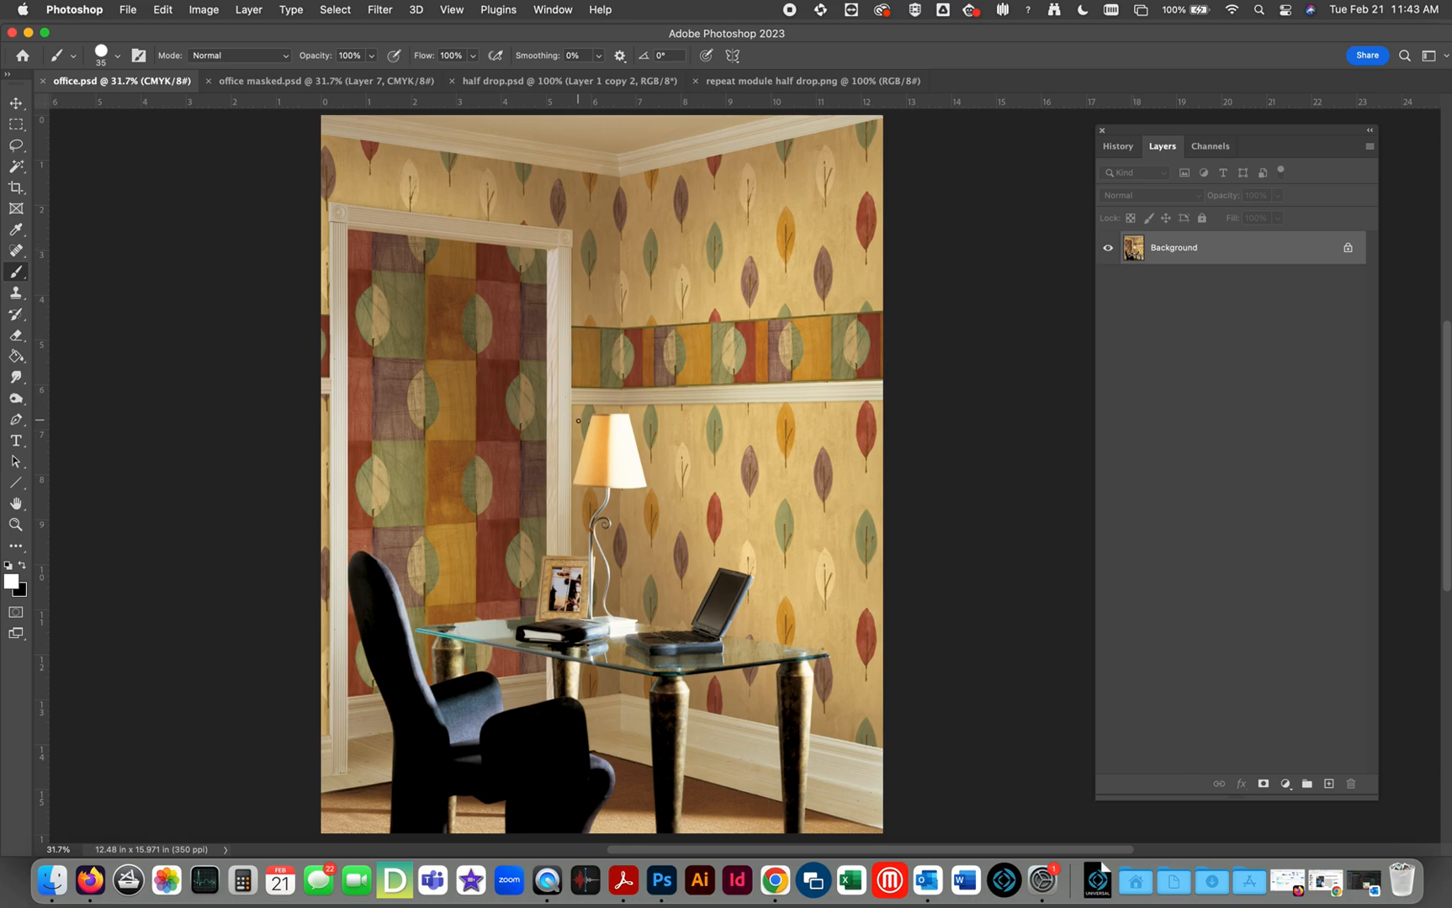
left_click(1210, 148)
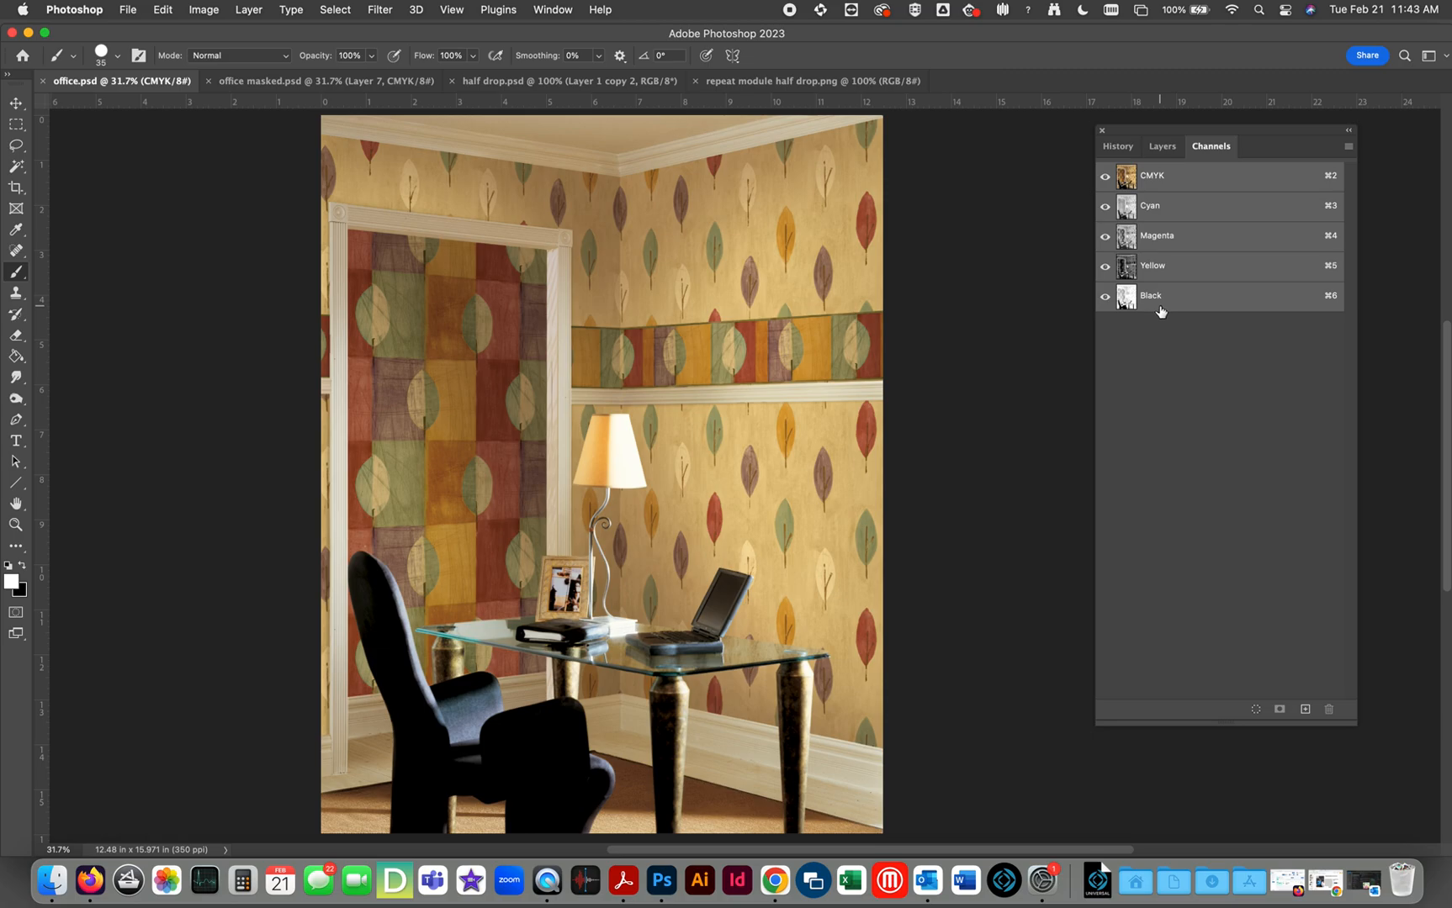
left_click(1162, 147)
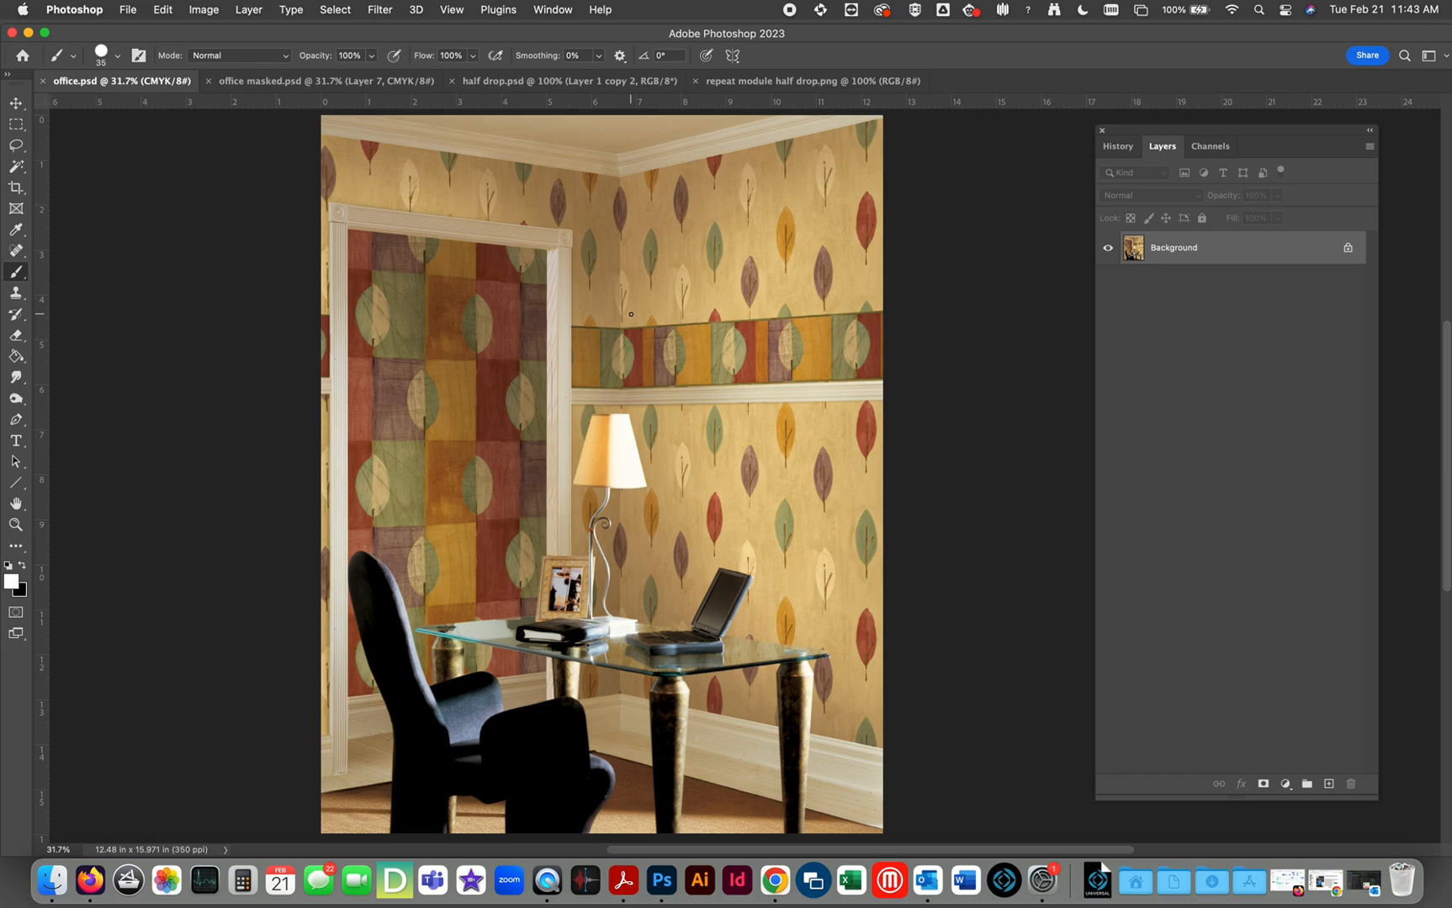
Step: Lasso the upper wallpaper area with straight segments, following the crown moulding, the photo's left edge, the door frame and the chair rail
left_click(16, 145)
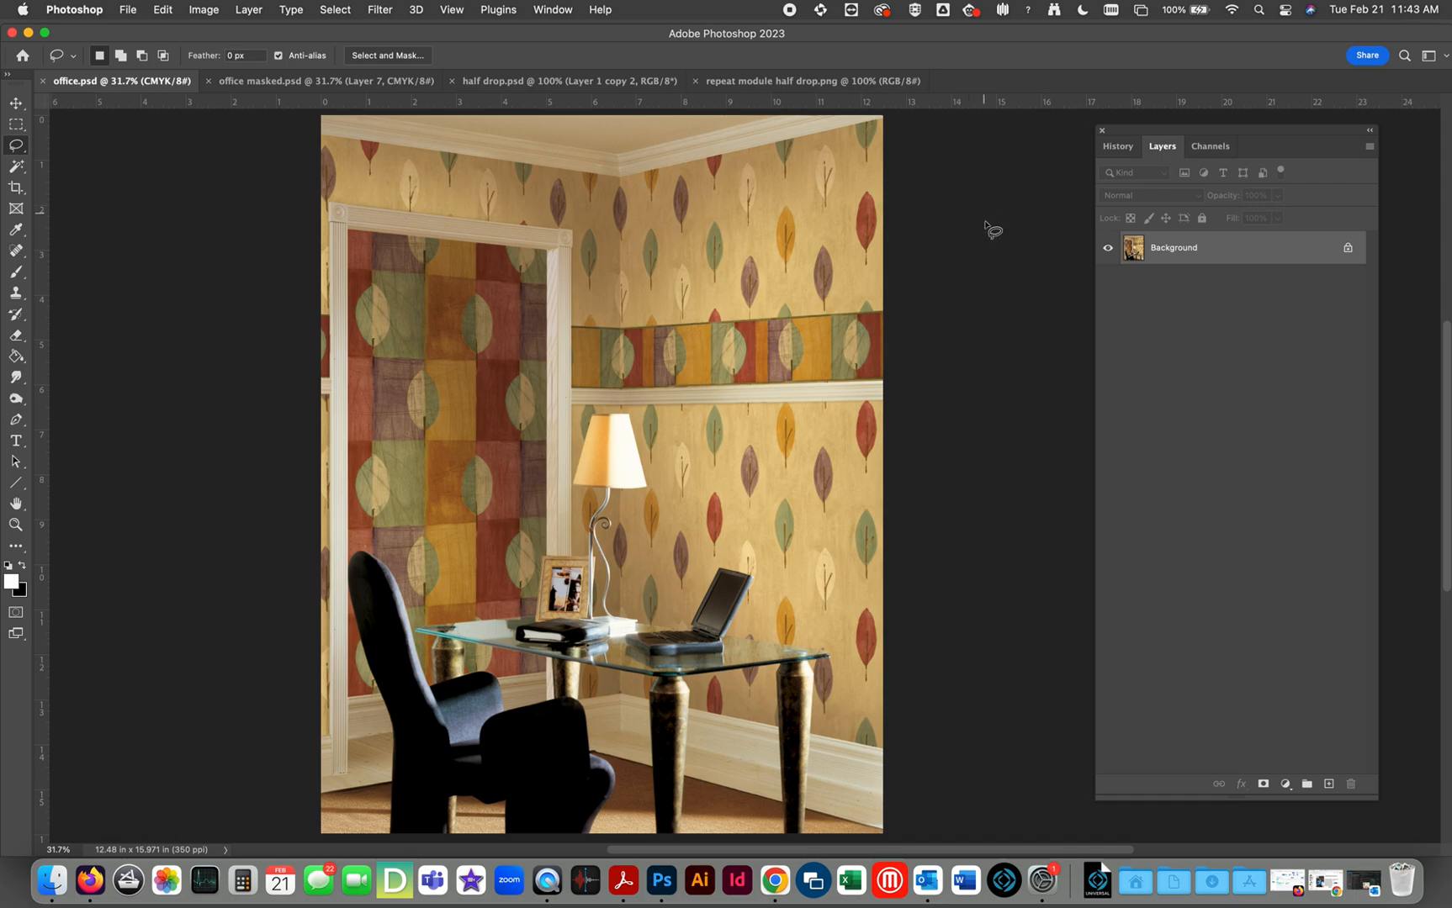
left_click(883, 118, "alt")
left_click(622, 178, "alt")
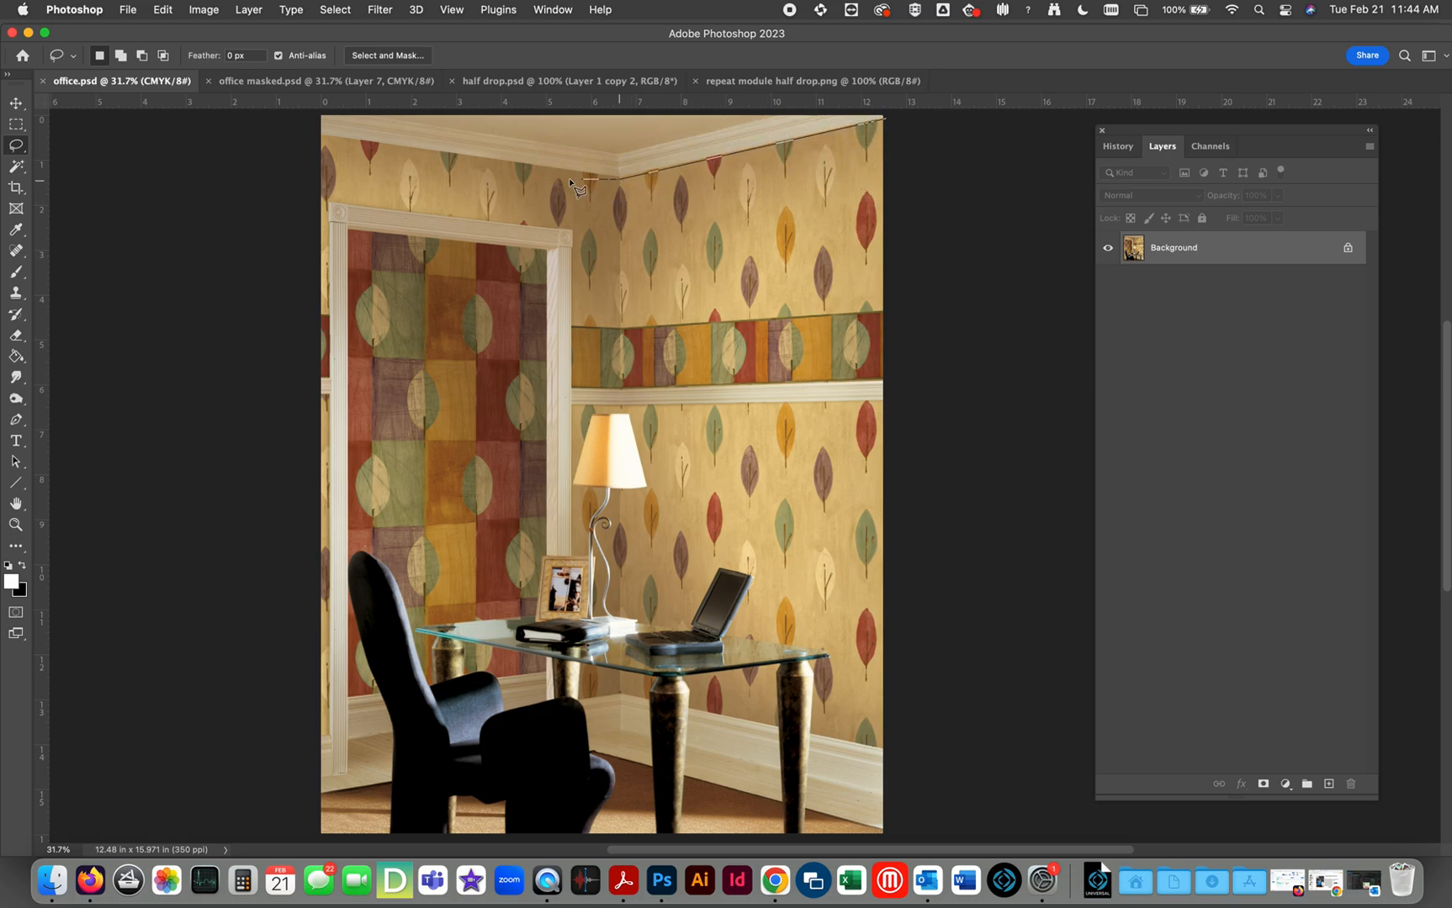
left_click(321, 140, "alt")
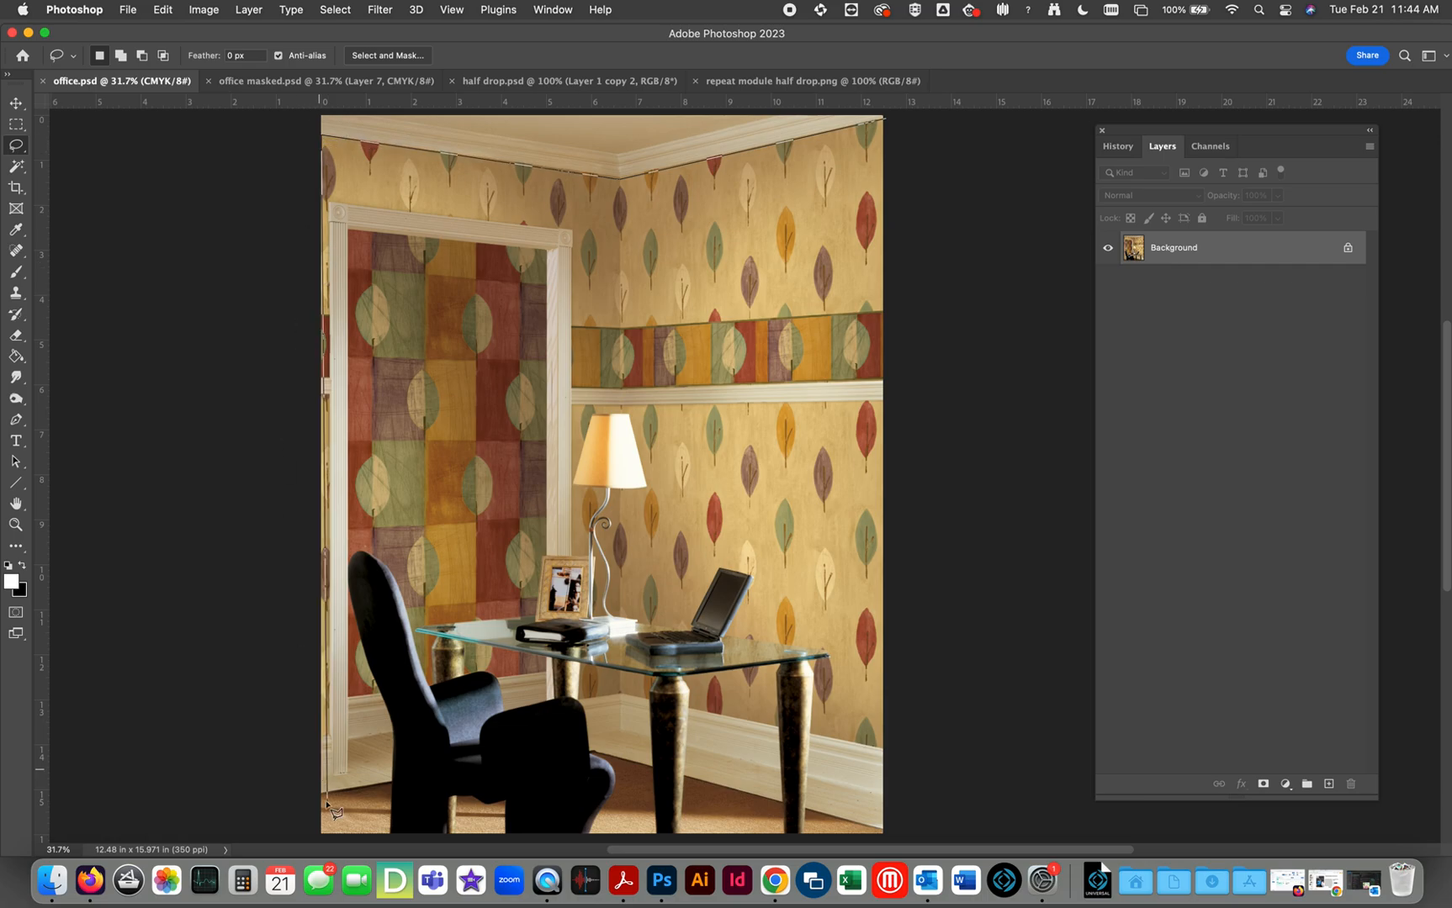
left_click(322, 740, "alt")
scroll(370, 420, "up", 4)
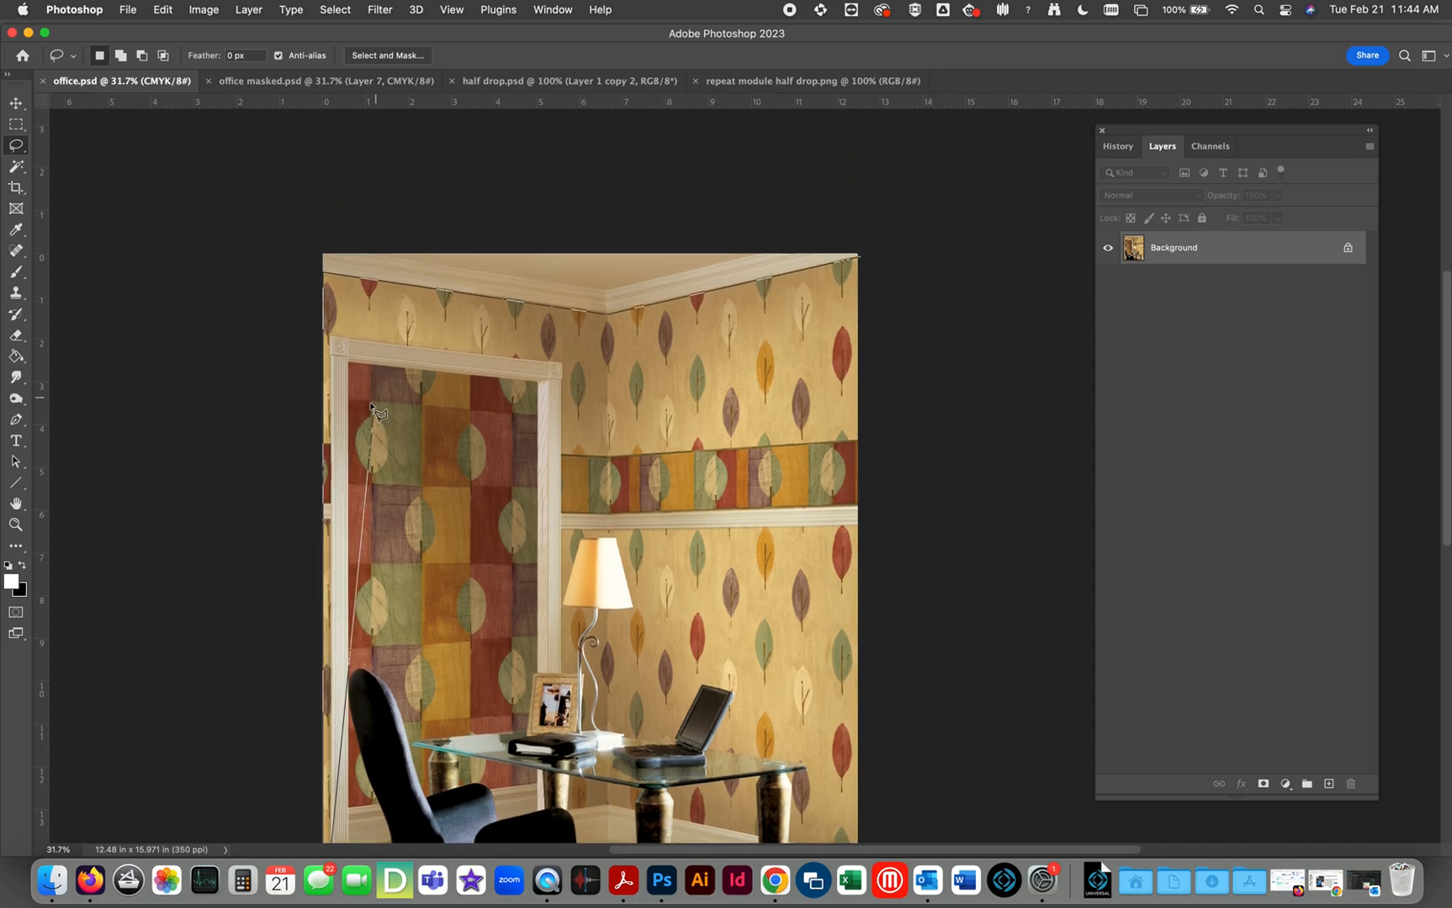
left_click(330, 339, "alt")
left_click(562, 367, "alt")
left_click(562, 516, "alt")
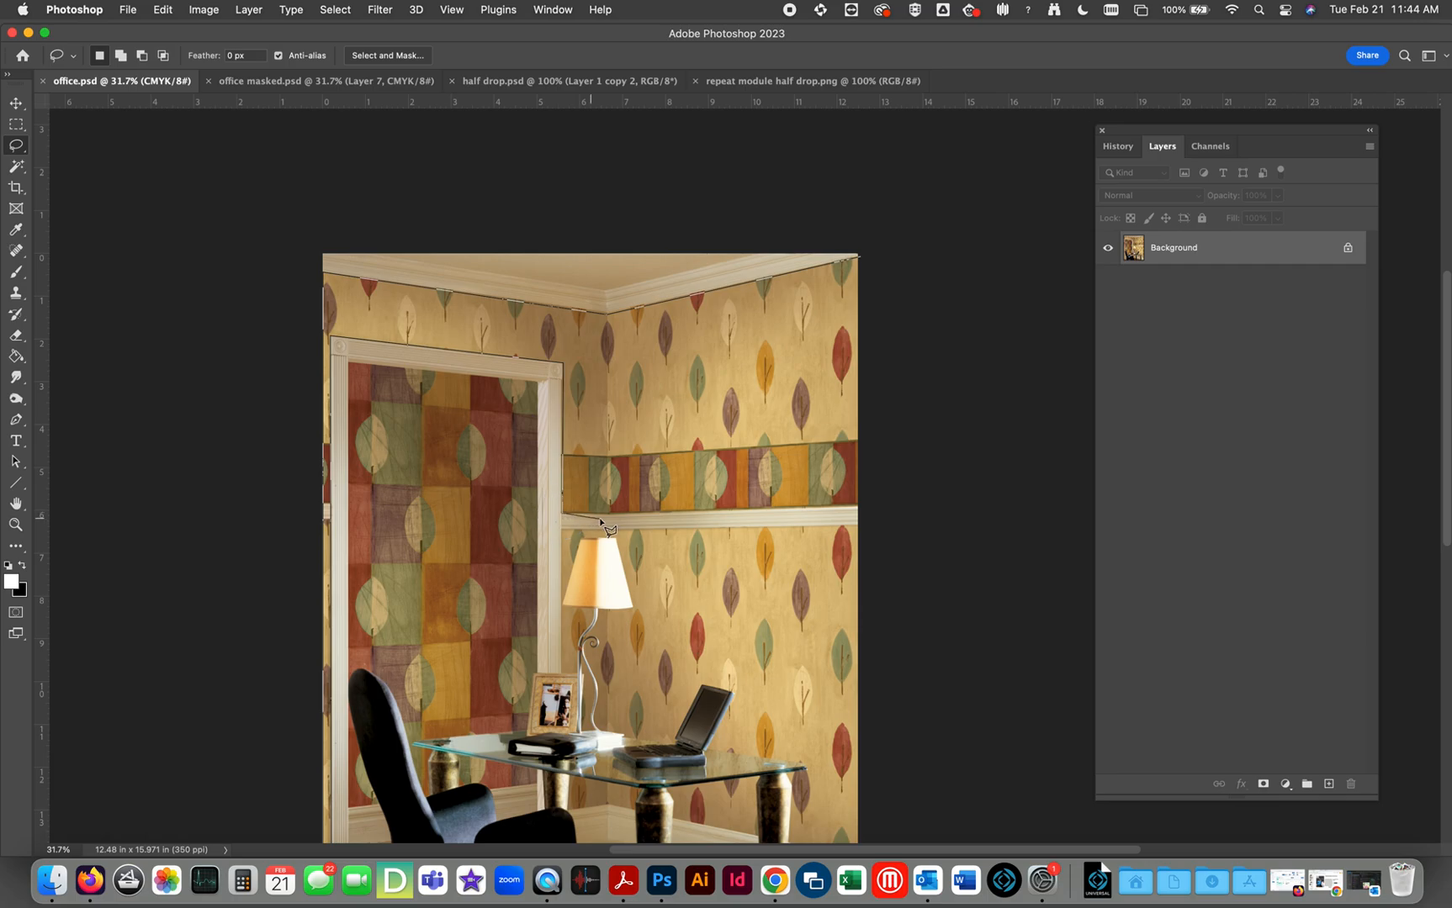
left_click(858, 508, "alt")
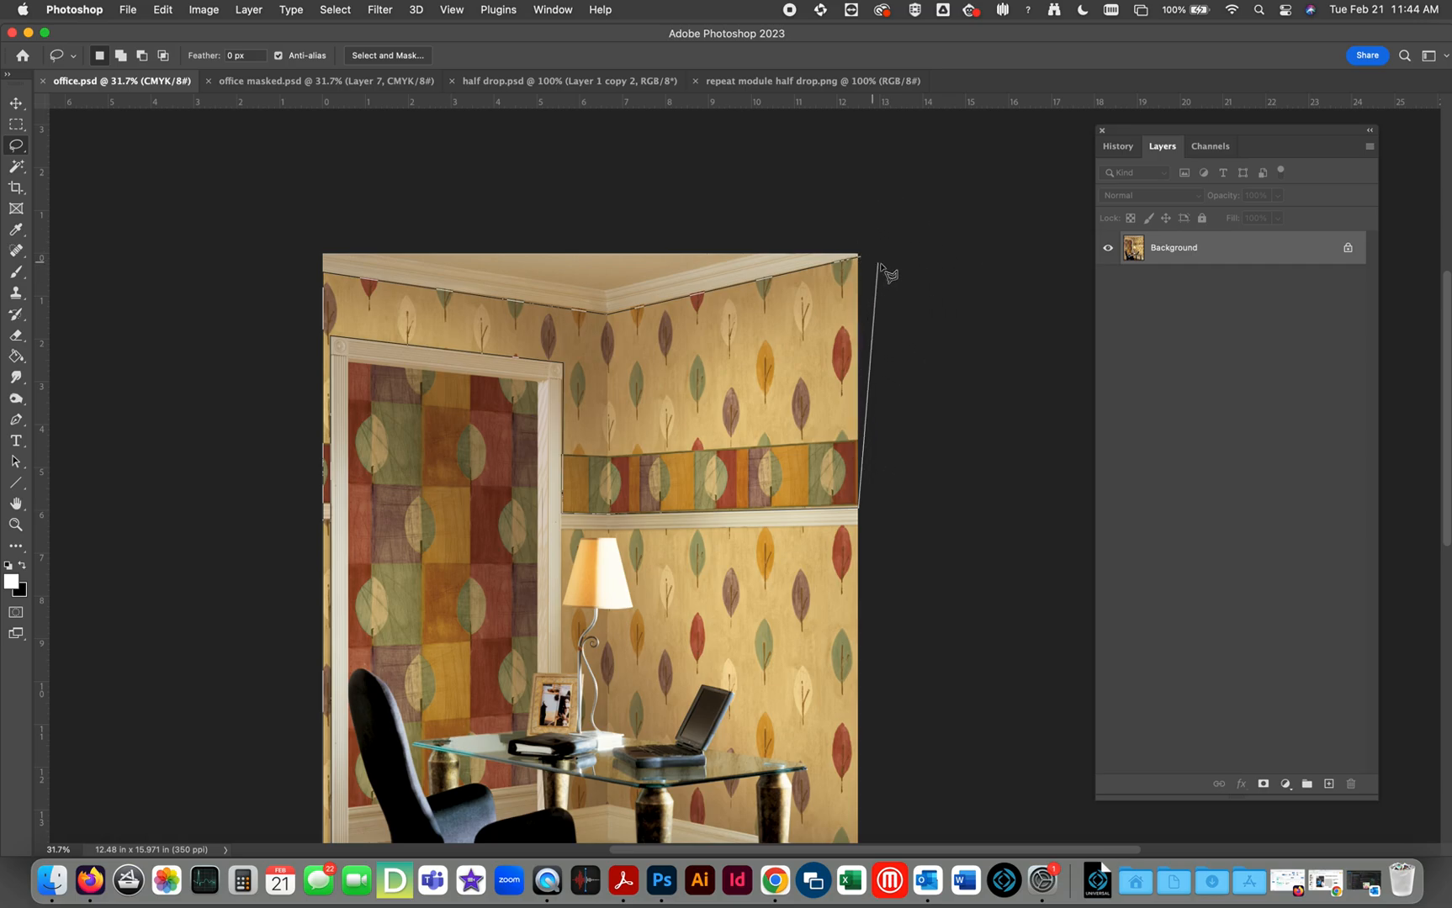
key("alt")
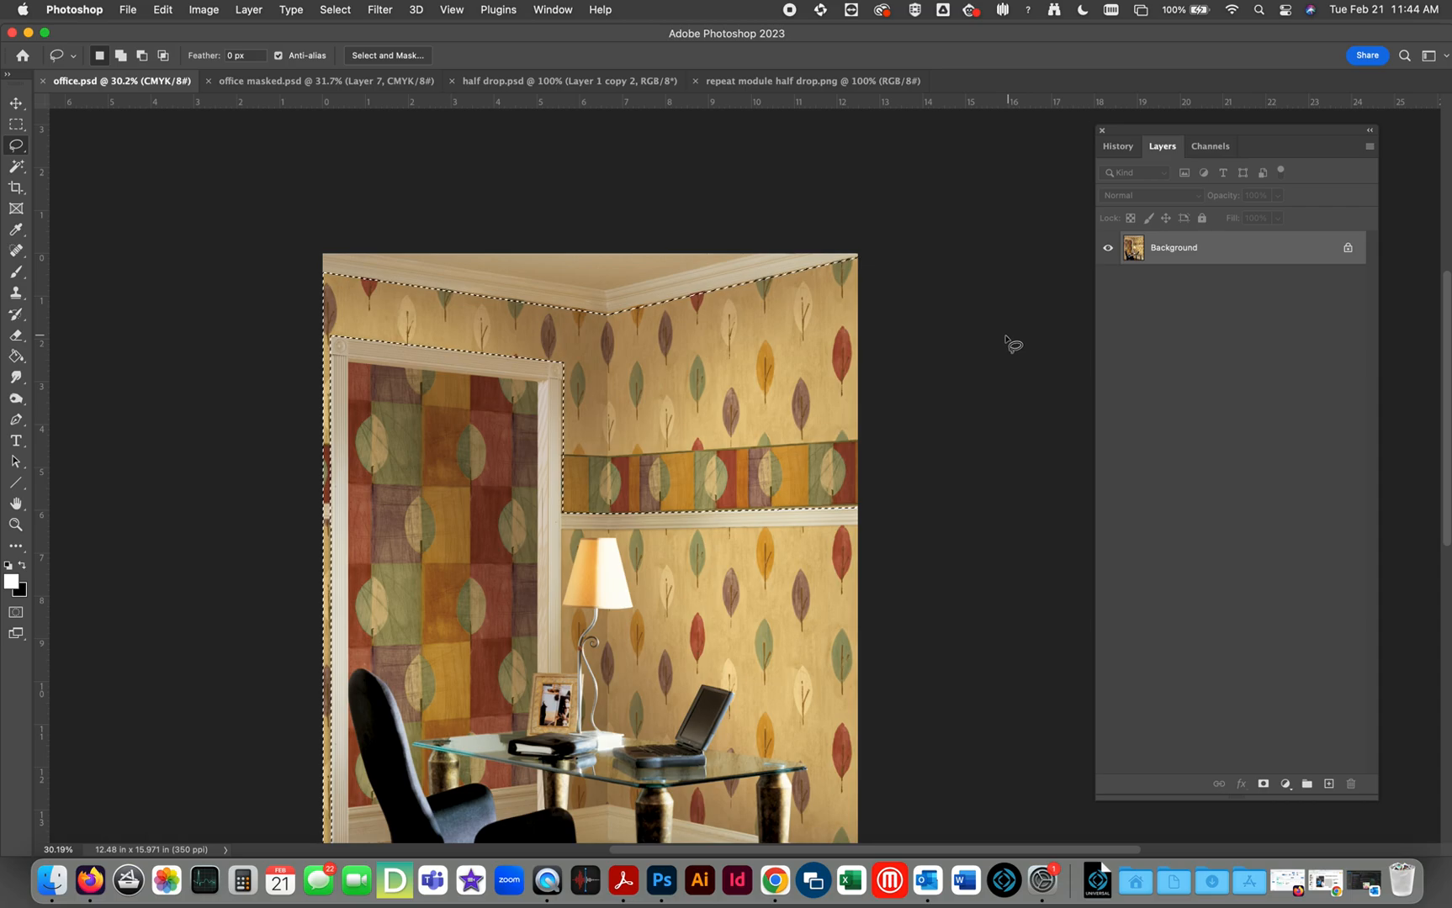
Step: Turn the wall selection into a Quick Mask and bring the wall corner below the crown moulding into close view
left_click_drag(925, 513, 913, 401)
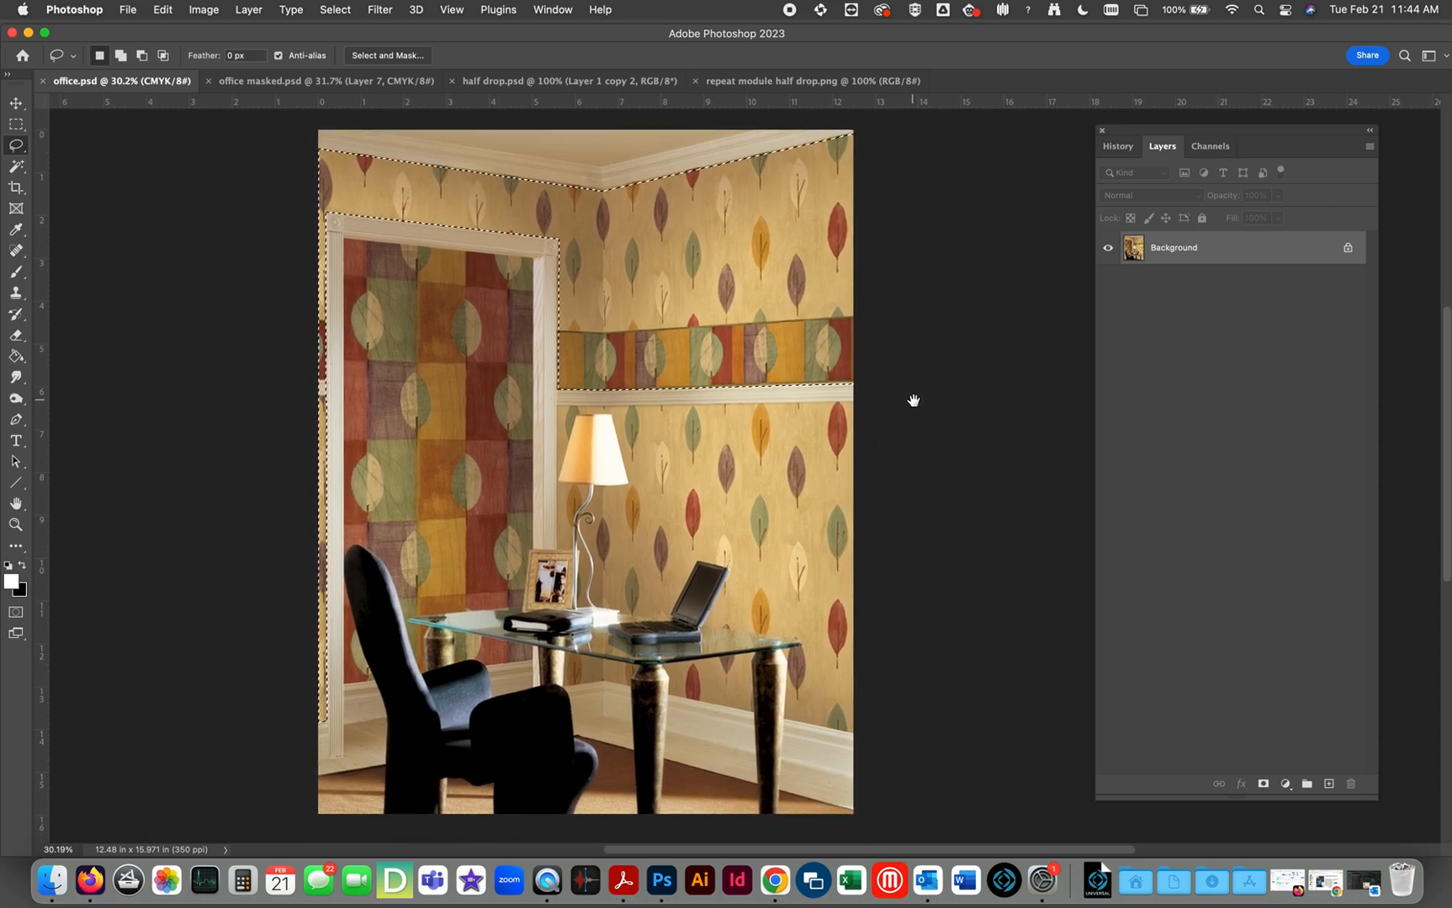
key("q")
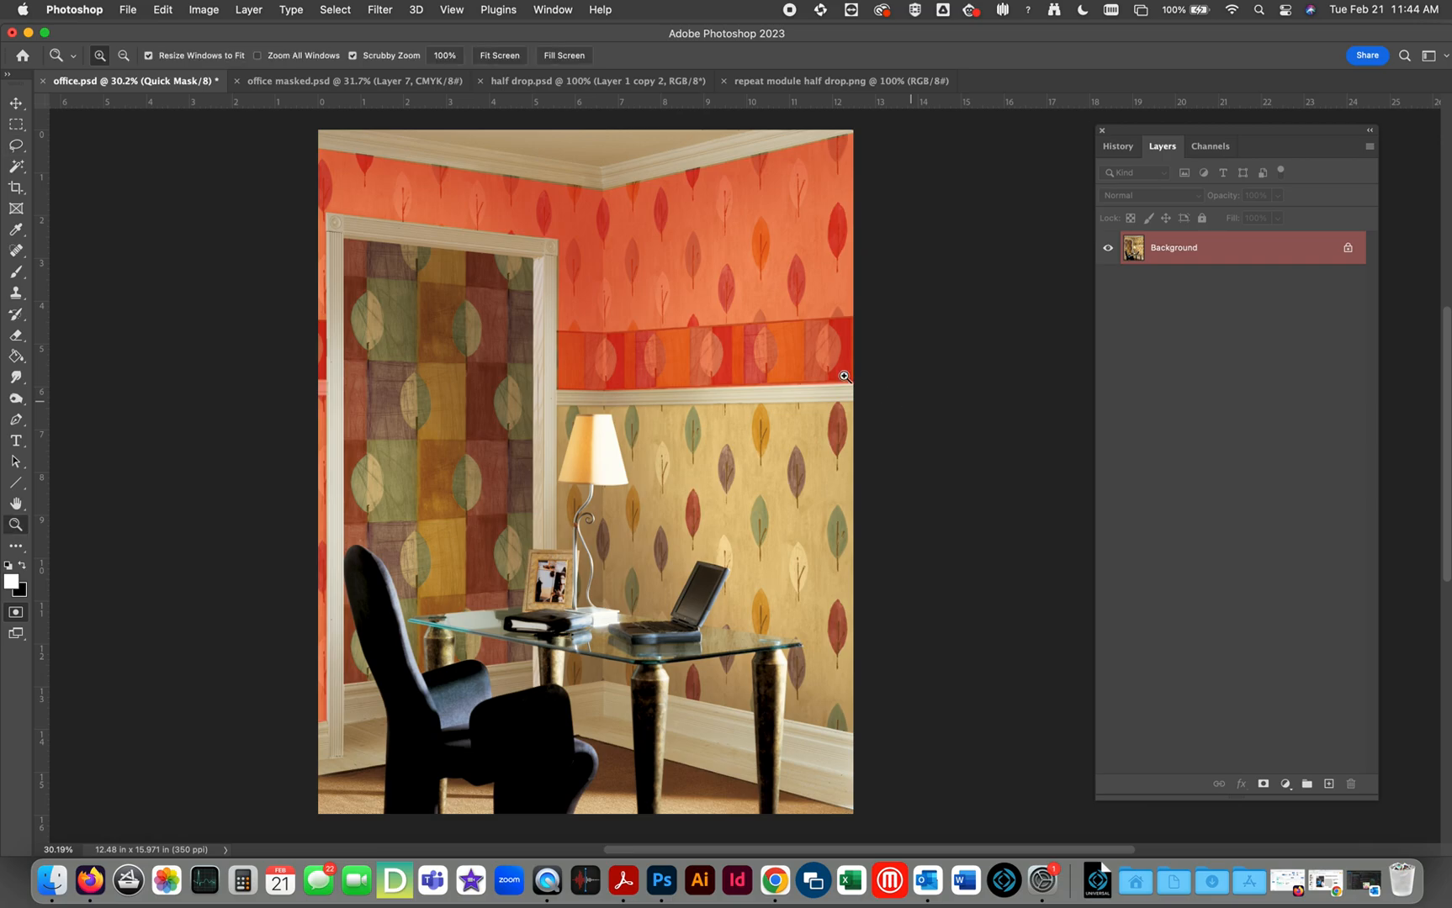
key("z")
left_click(576, 242)
left_click(587, 212)
left_click(593, 184)
left_click(592, 182)
left_click(591, 182)
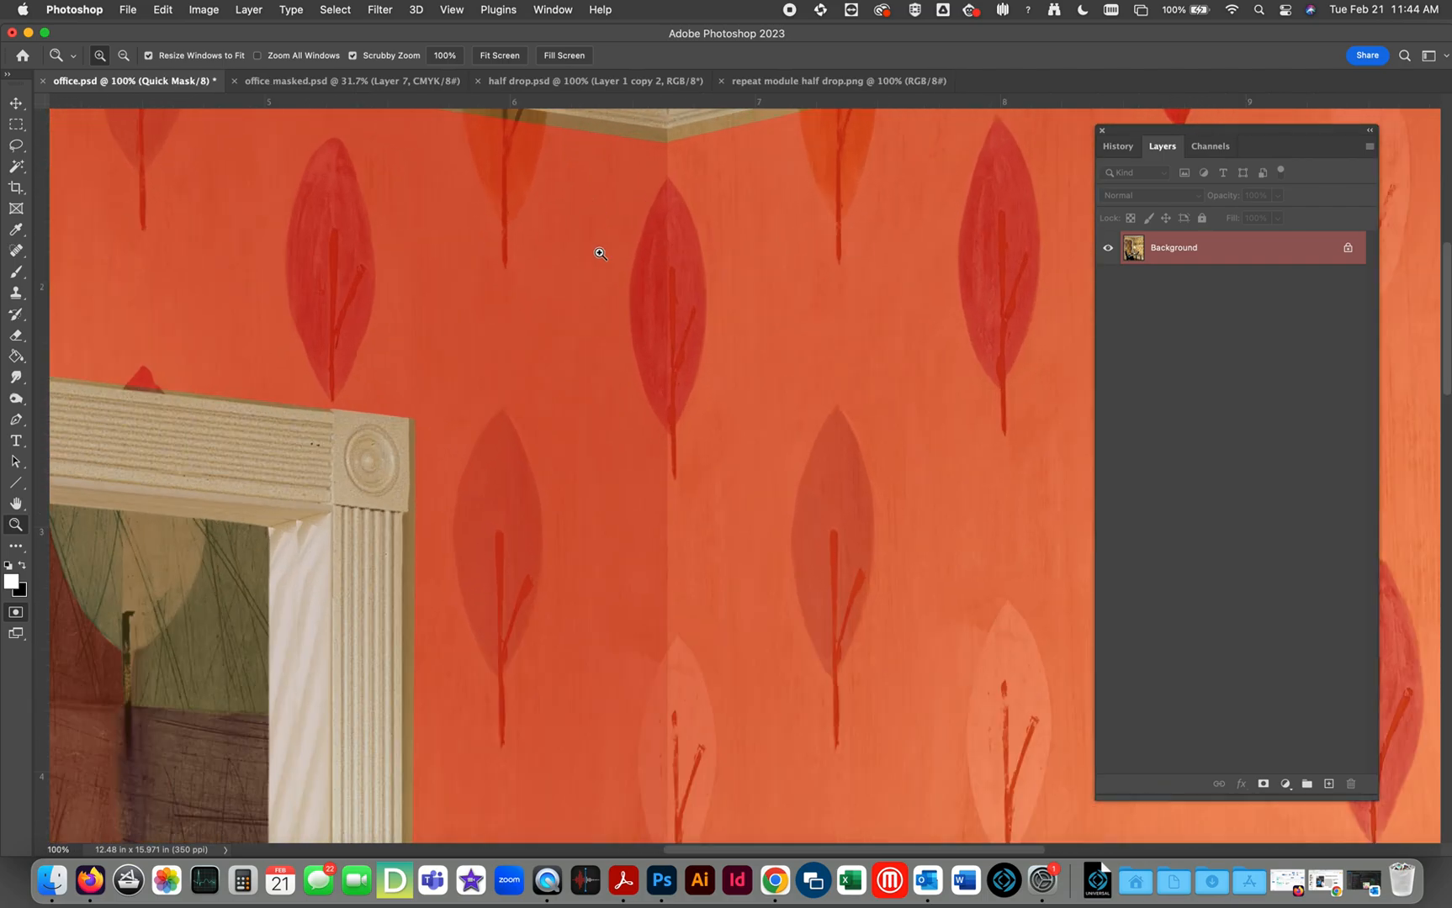
scroll(607, 382, "up", 5)
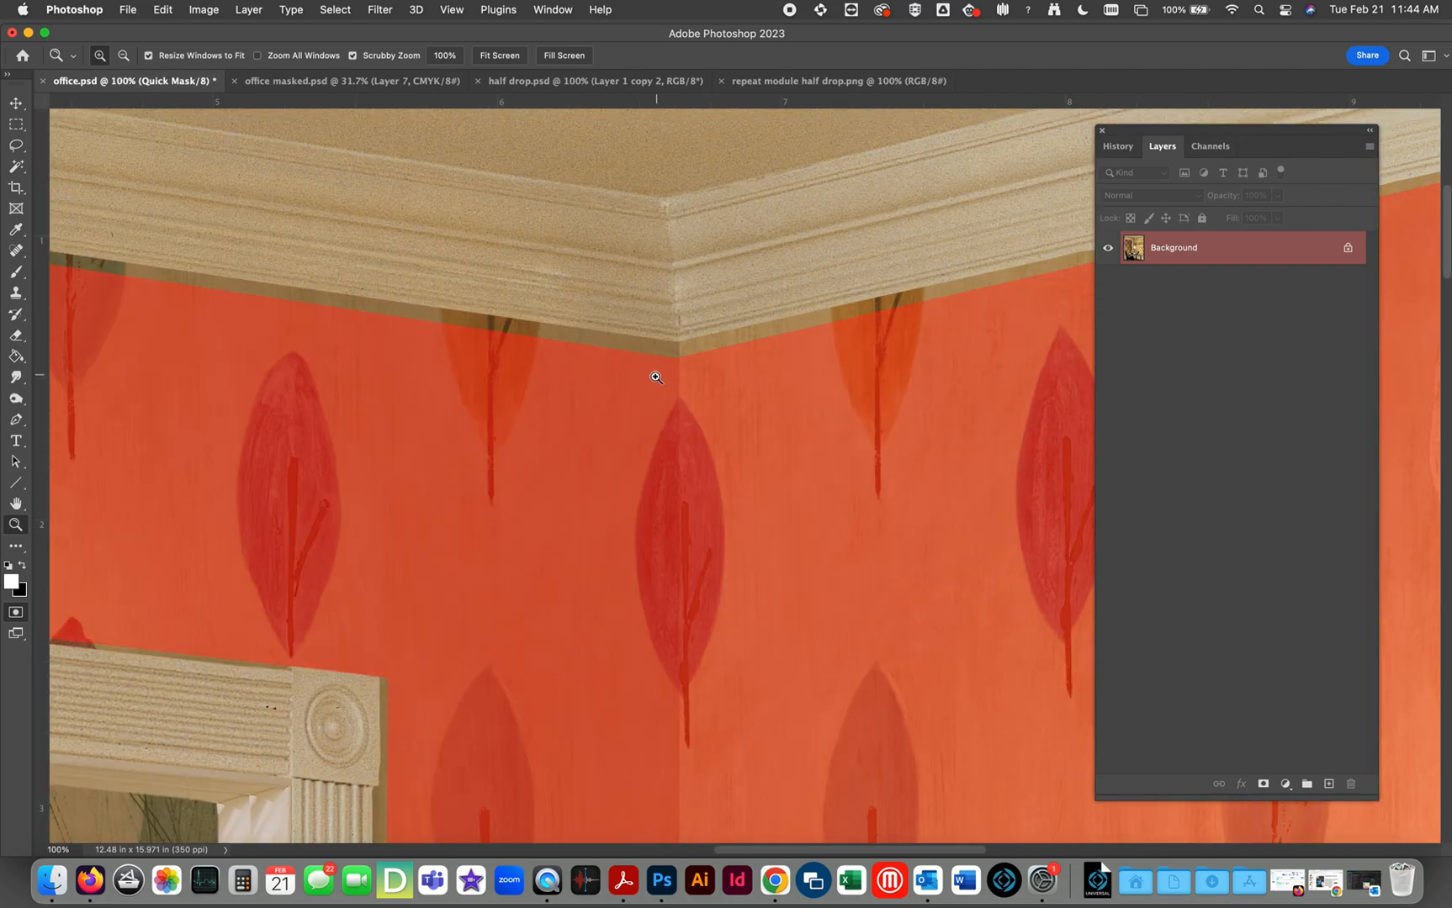
scroll(497, 401, "down", 4)
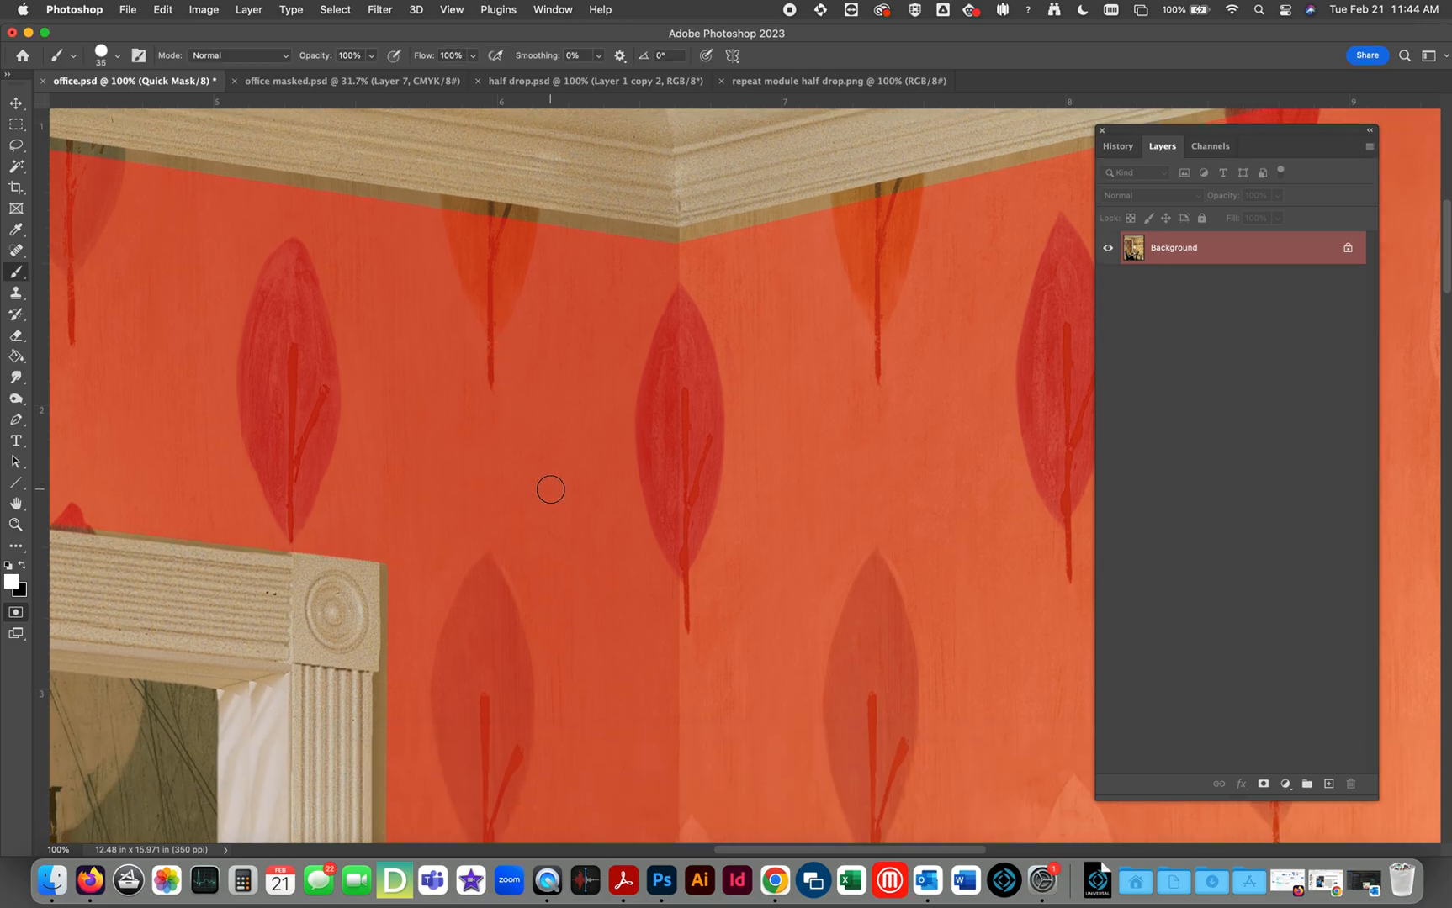
Step: Try a white brush stroke on the masked wall near the corner leaf and undo it
mouse_move(573, 408)
left_mouse_down()
mouse_move(603, 441)
mouse_move(565, 430)
mouse_move(615, 444)
mouse_move(569, 445)
left_mouse_up()
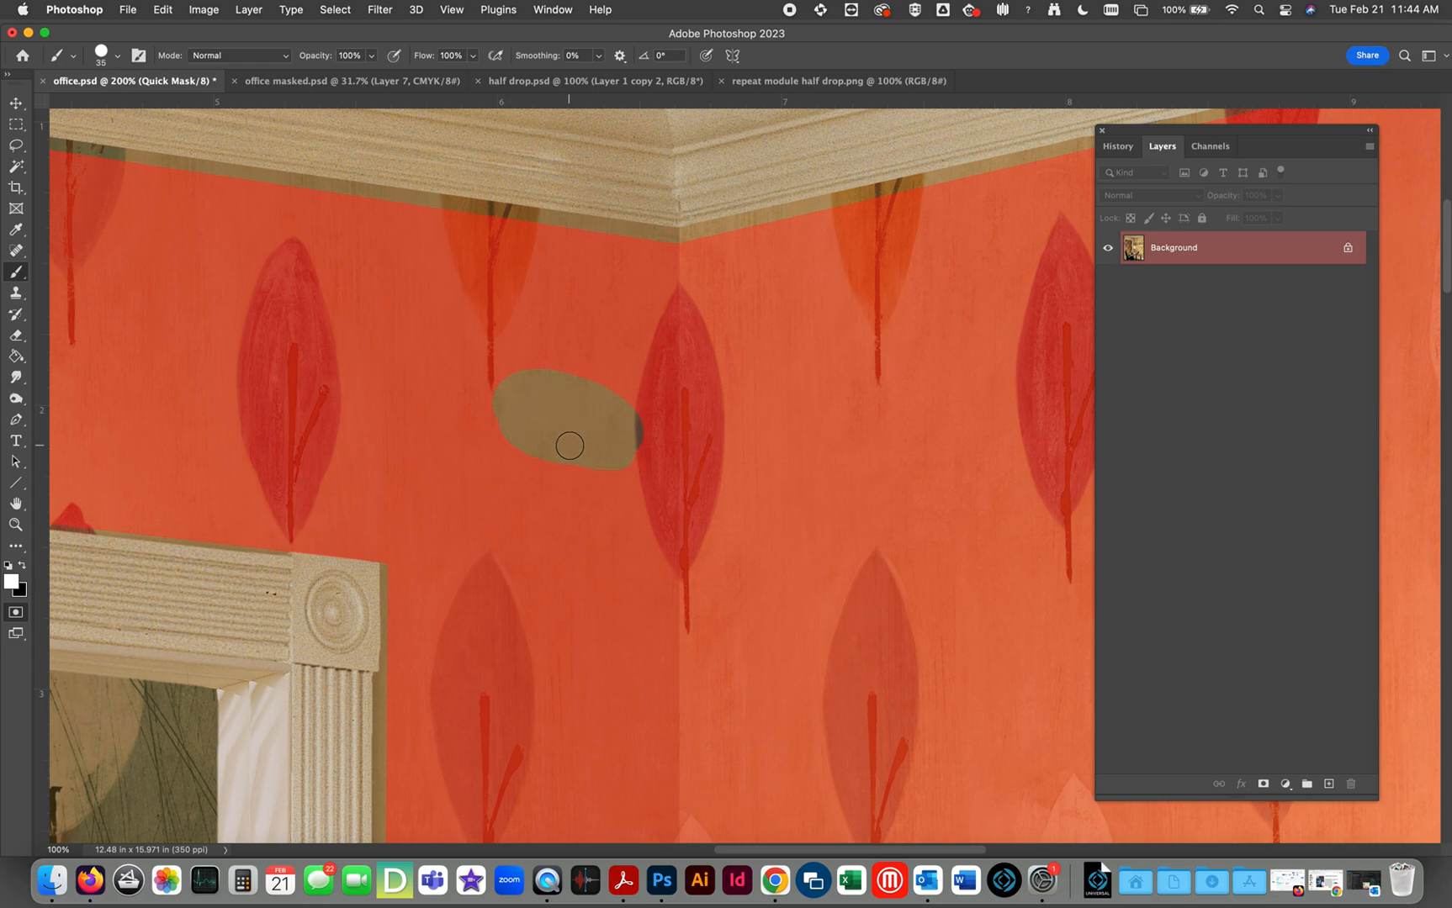
key("super+z")
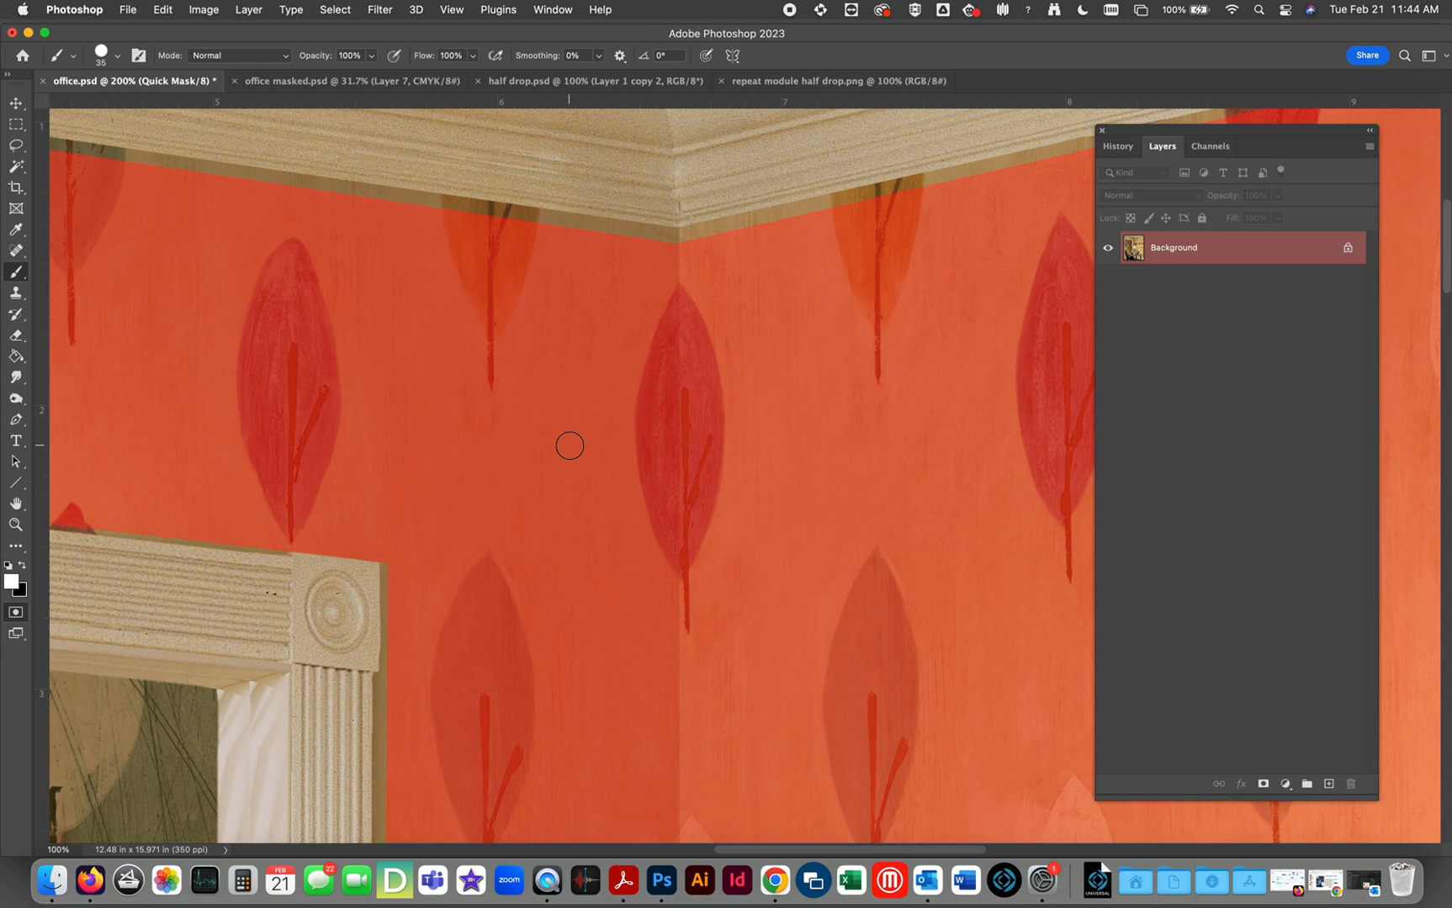
key("x")
key("x")
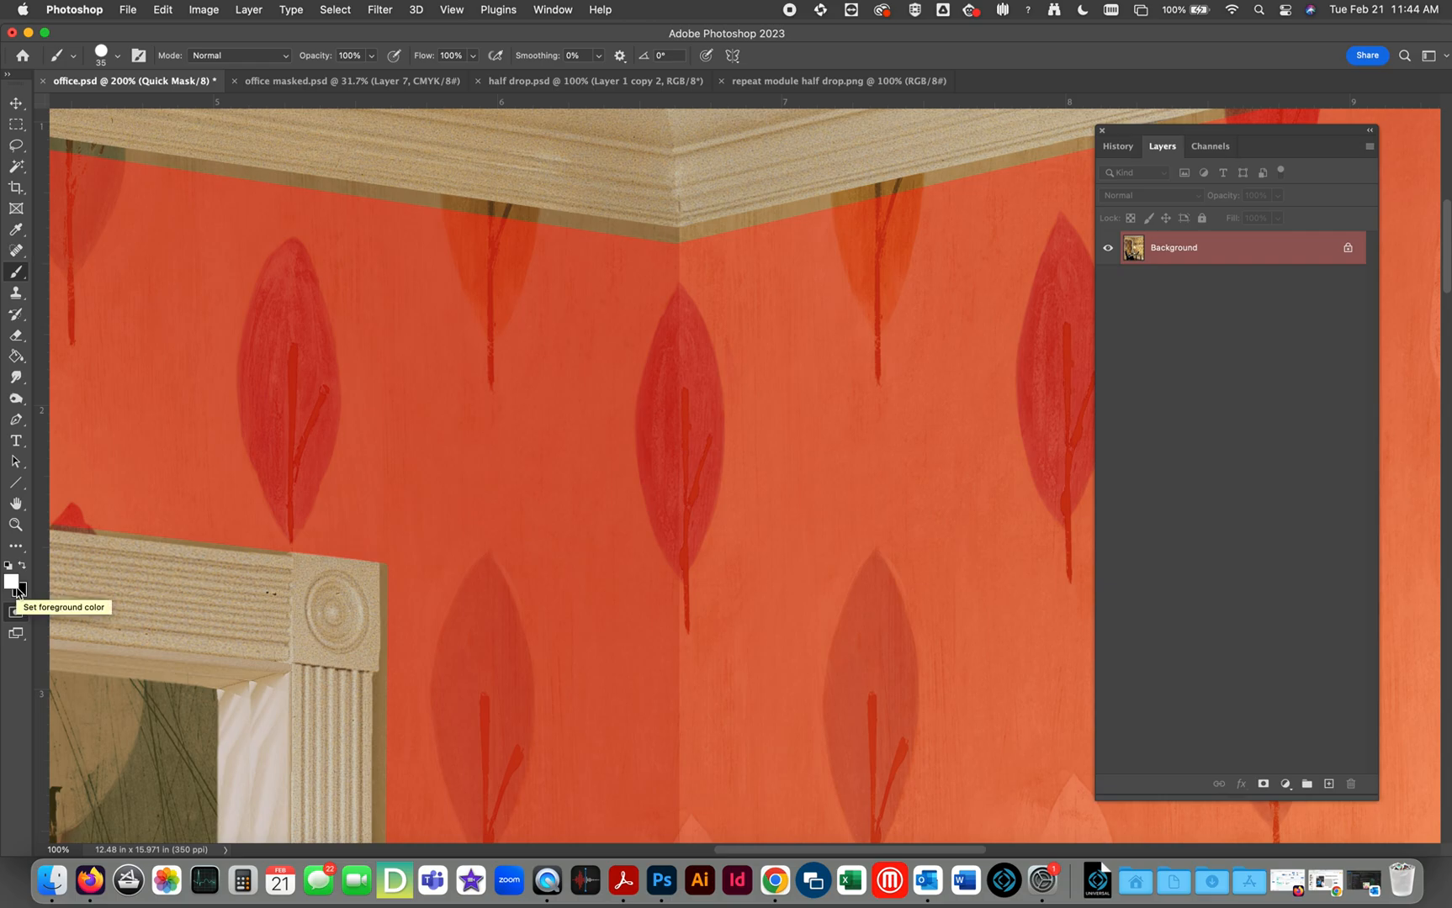
Step: Extend the Quick Mask with straight black brush strokes along the crown moulding's lower edge on both sides of the wall corner
key("x")
key("x")
key("x")
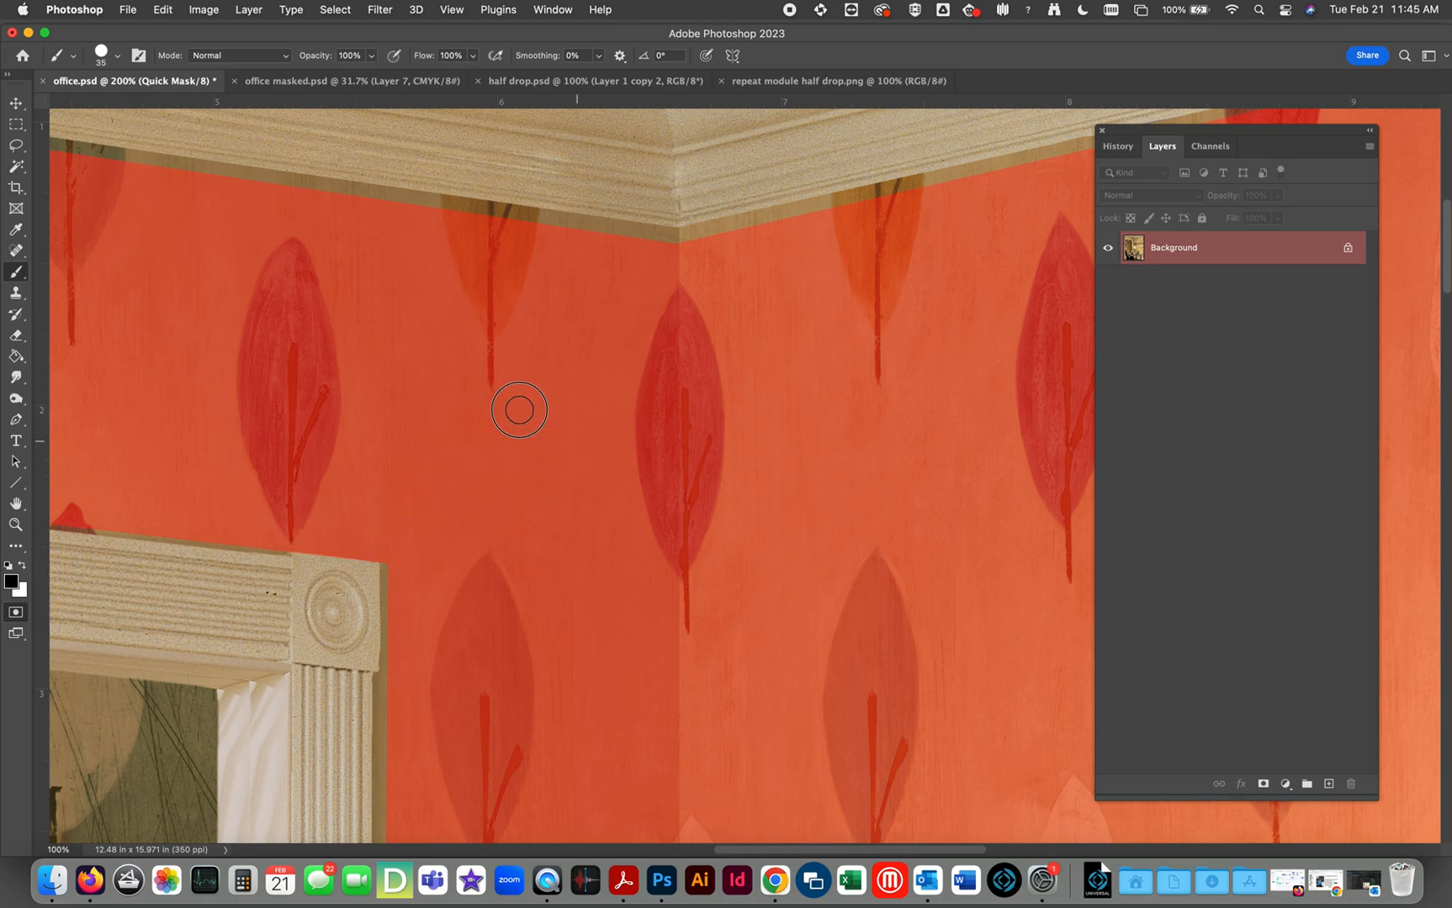
left_click(682, 243)
left_click(73, 154, "shift")
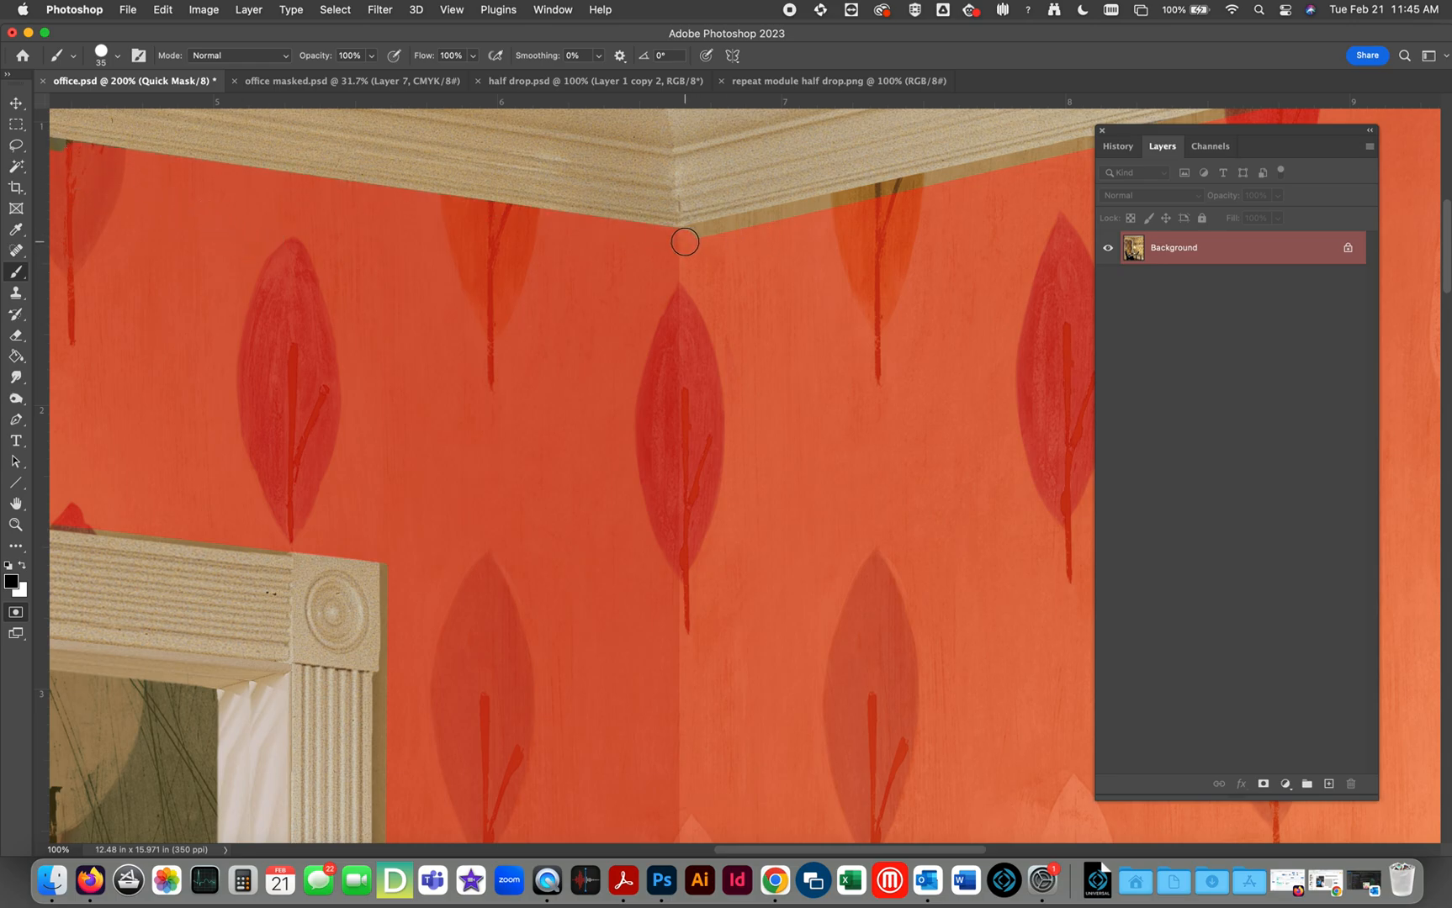
left_click(1028, 167, "shift")
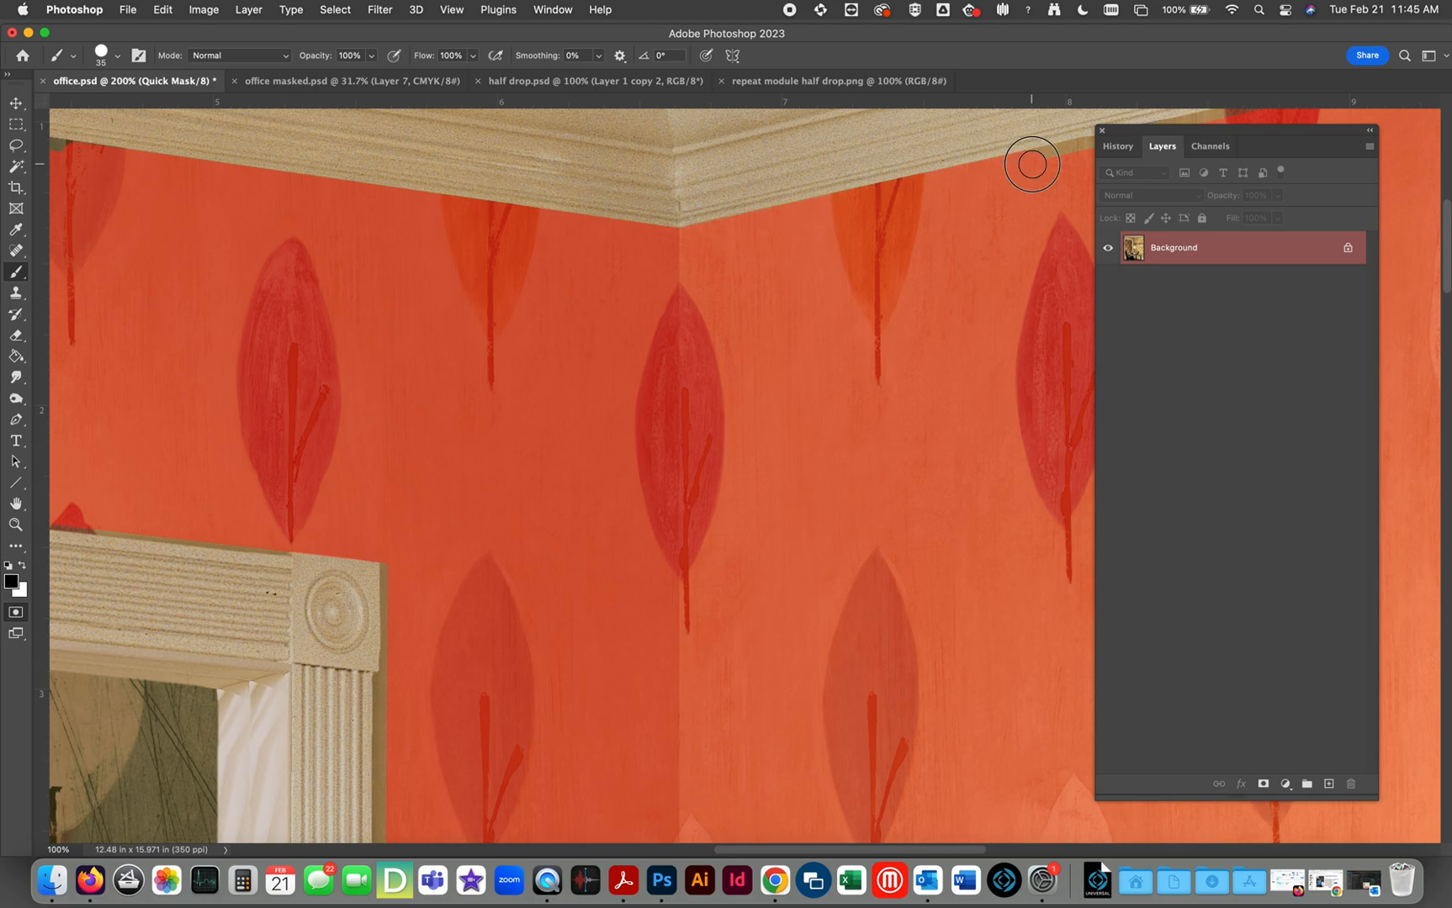
Step: Extend the Quick Mask with straight black 20 px strokes along the outer right side and top edge of the door frame
key("super+minus")
key("super+minus")
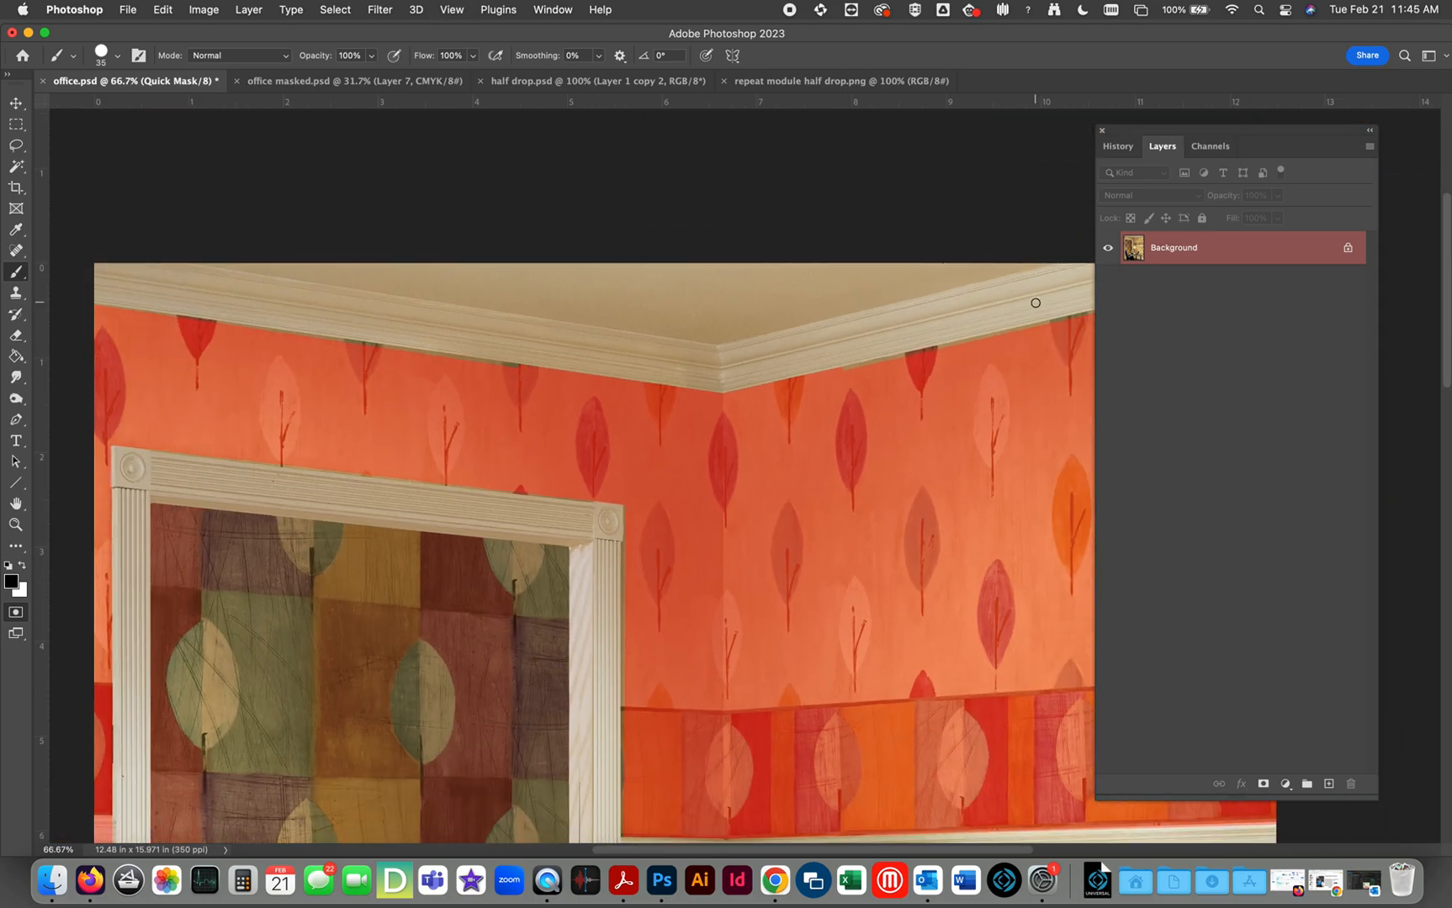
key("z")
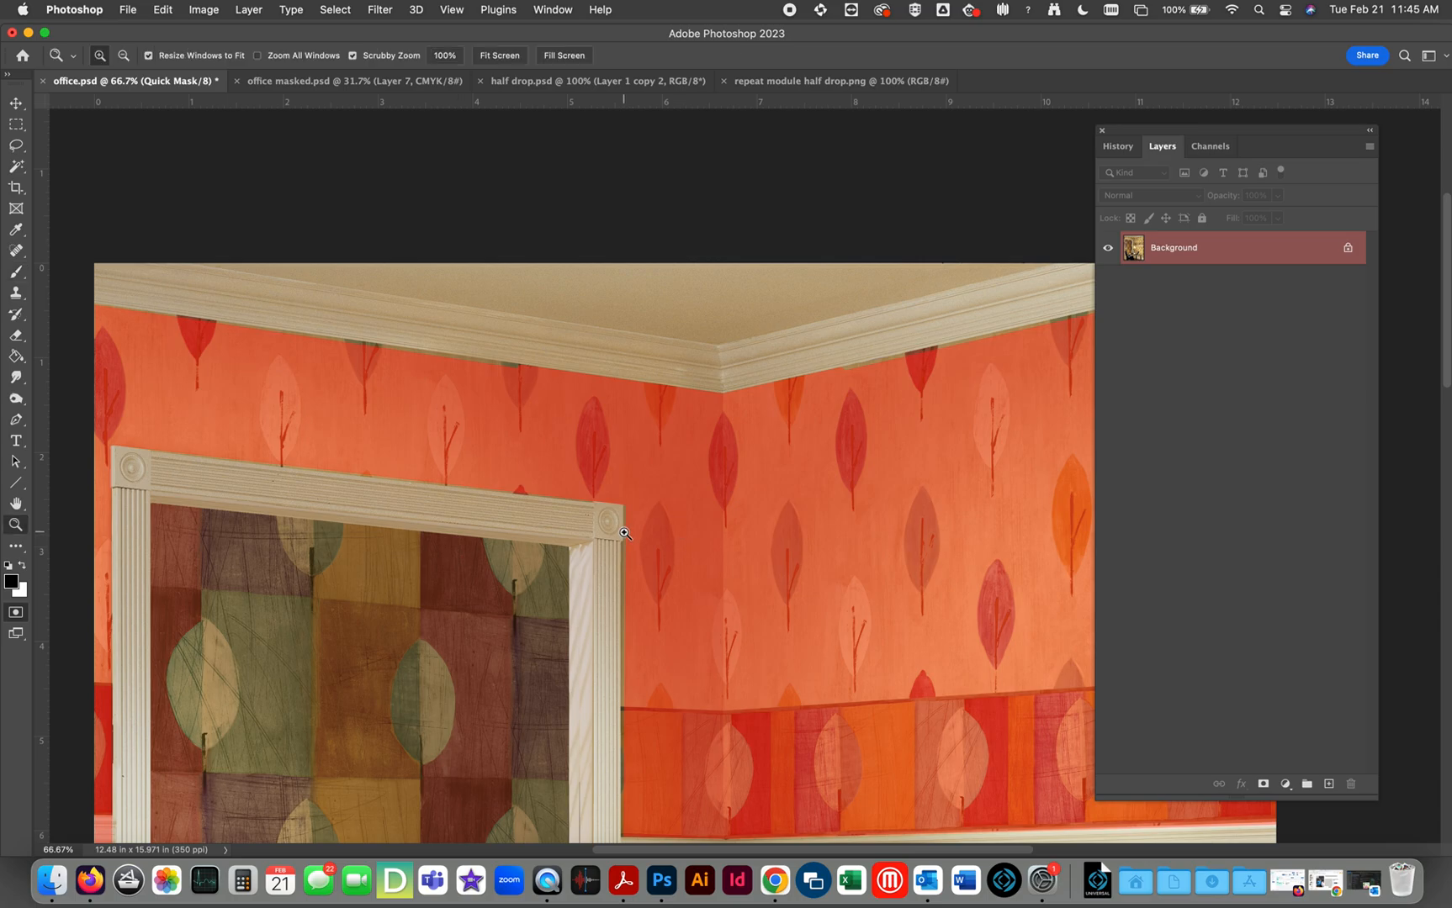
left_click(624, 530)
left_click(624, 530)
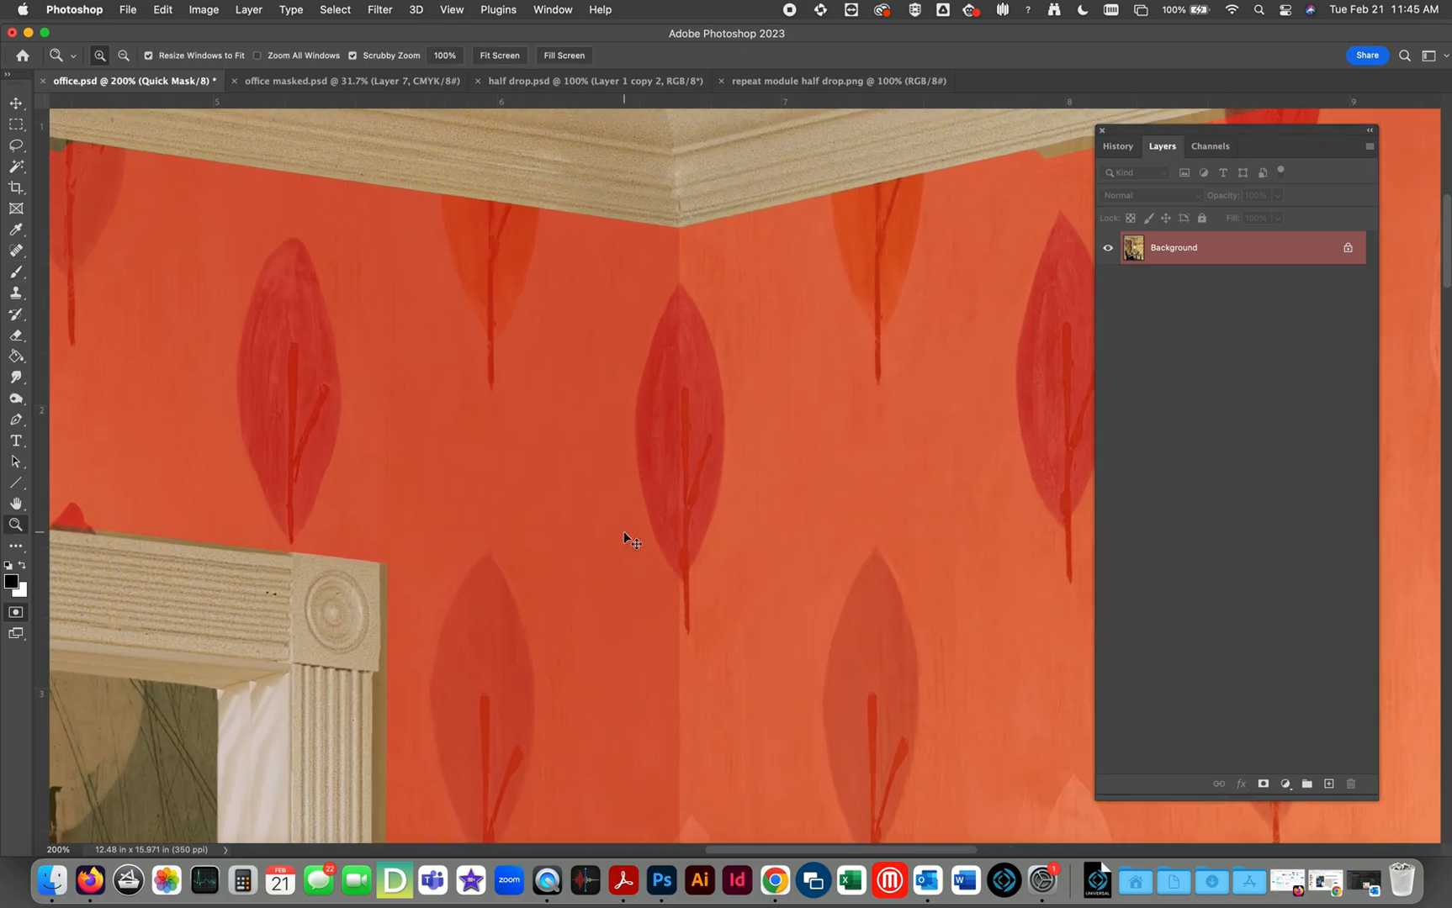
left_click_drag(620, 532, 823, 271)
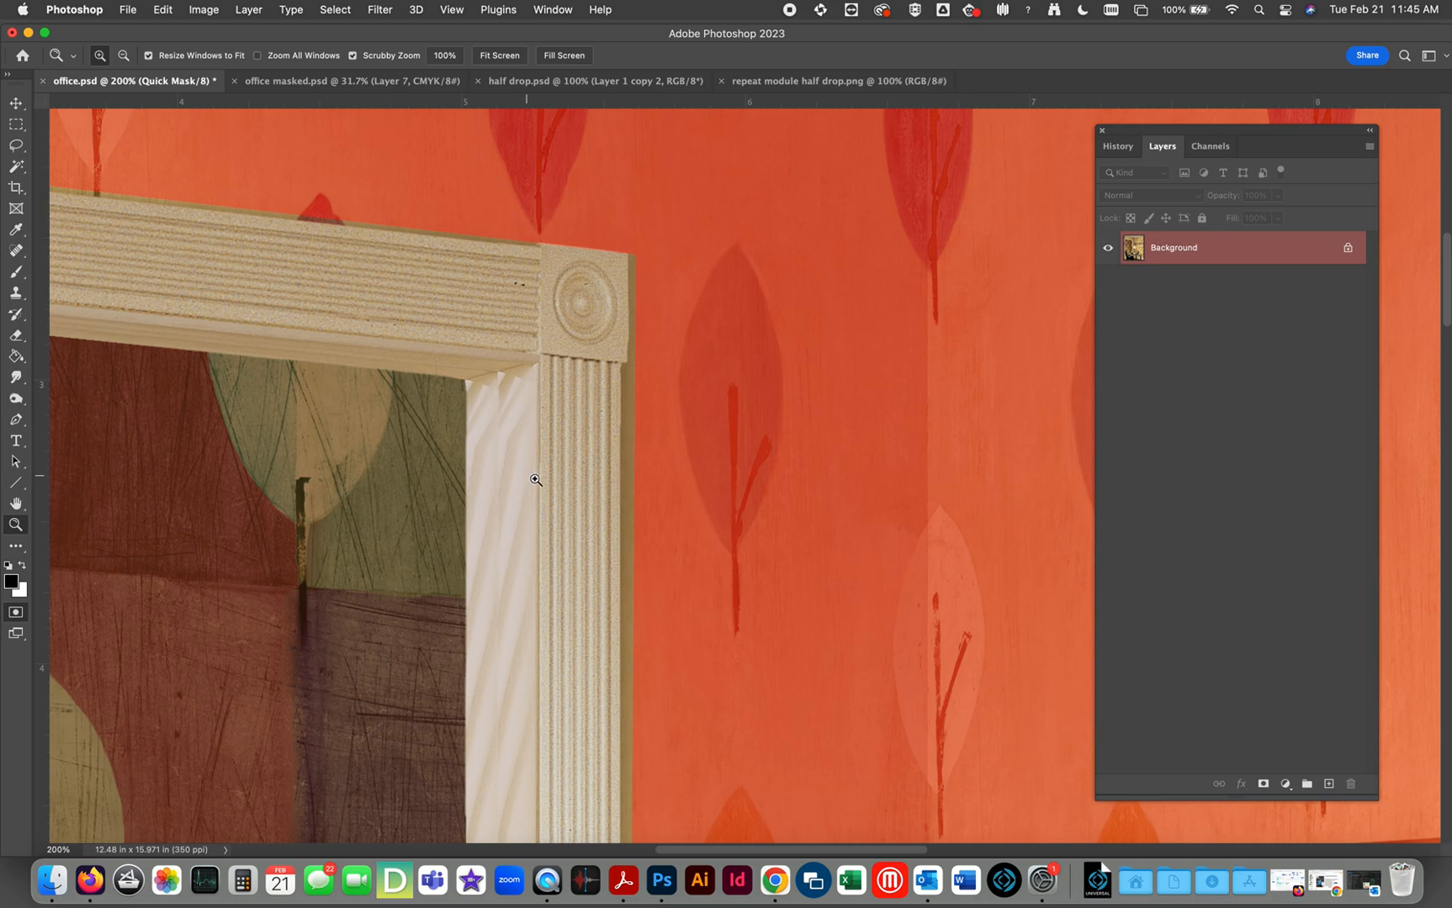
key("b")
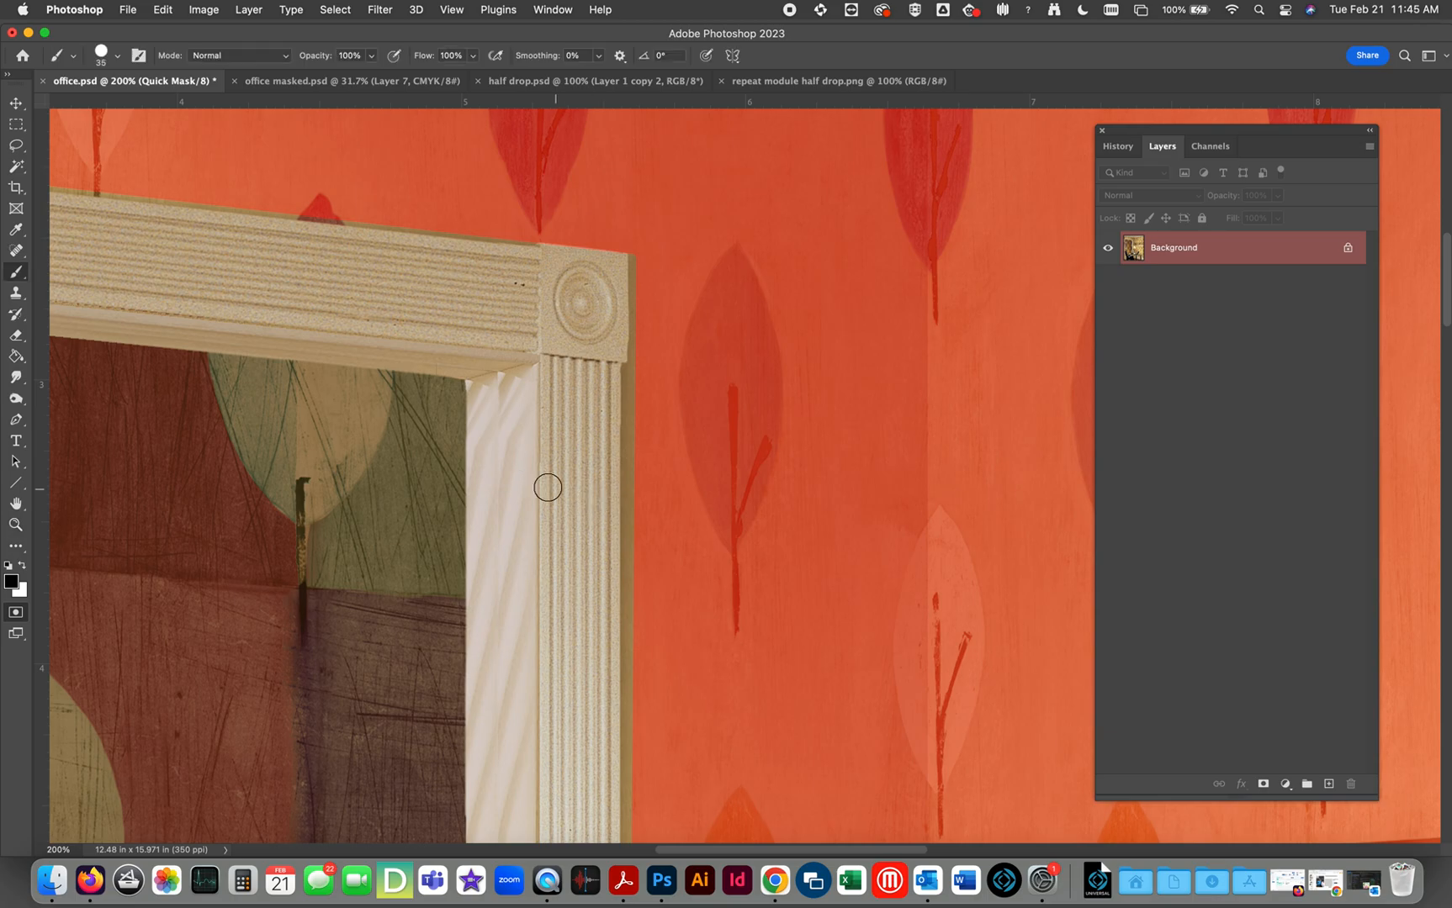
right_click(703, 465)
left_click_drag(801, 323, 799, 327)
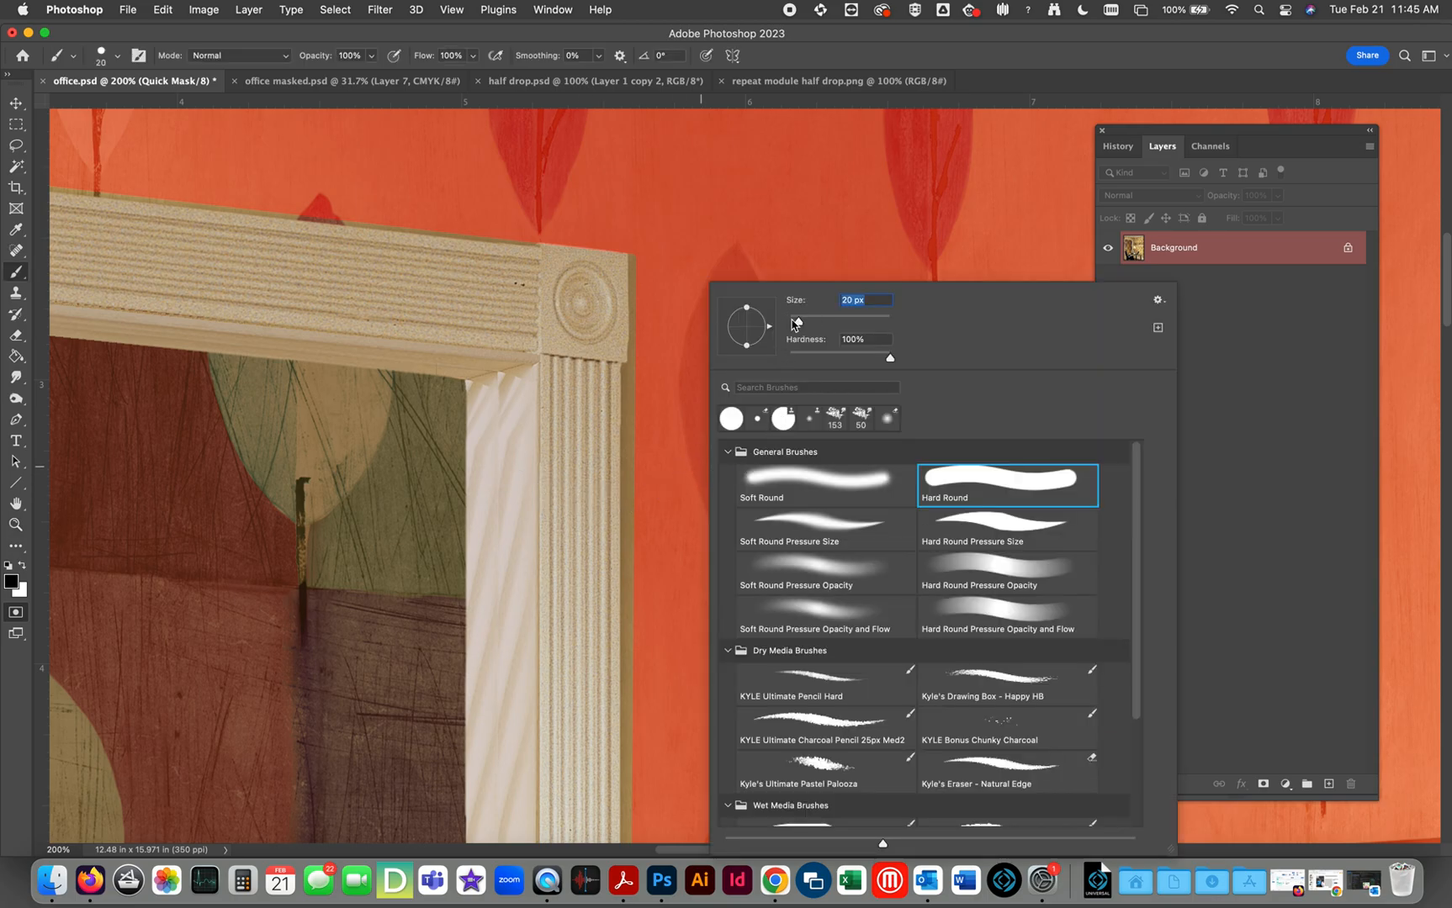
left_click(635, 254)
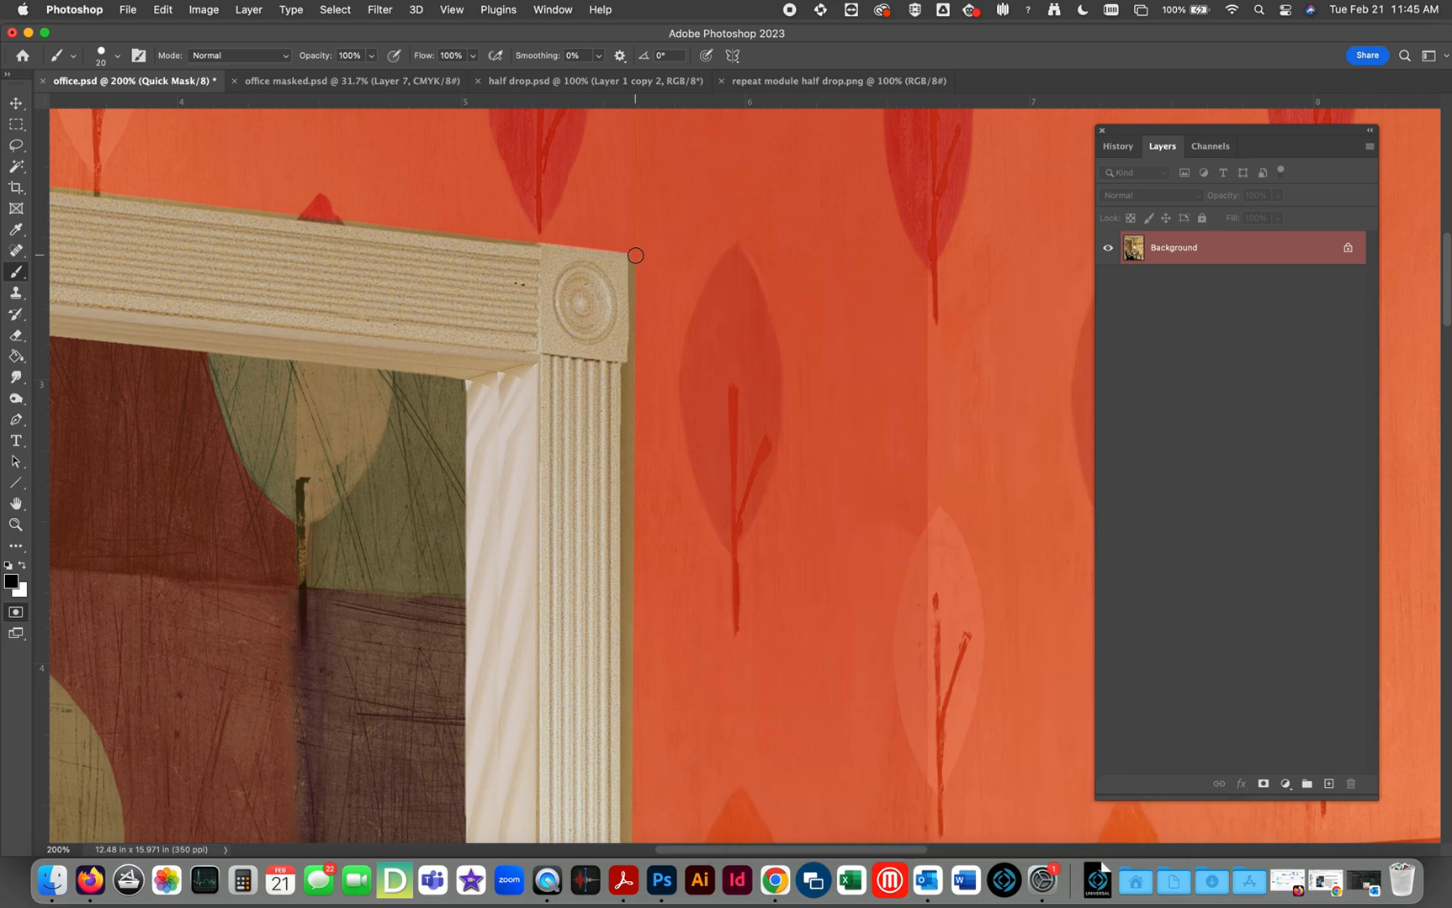
left_click(628, 371, "shift")
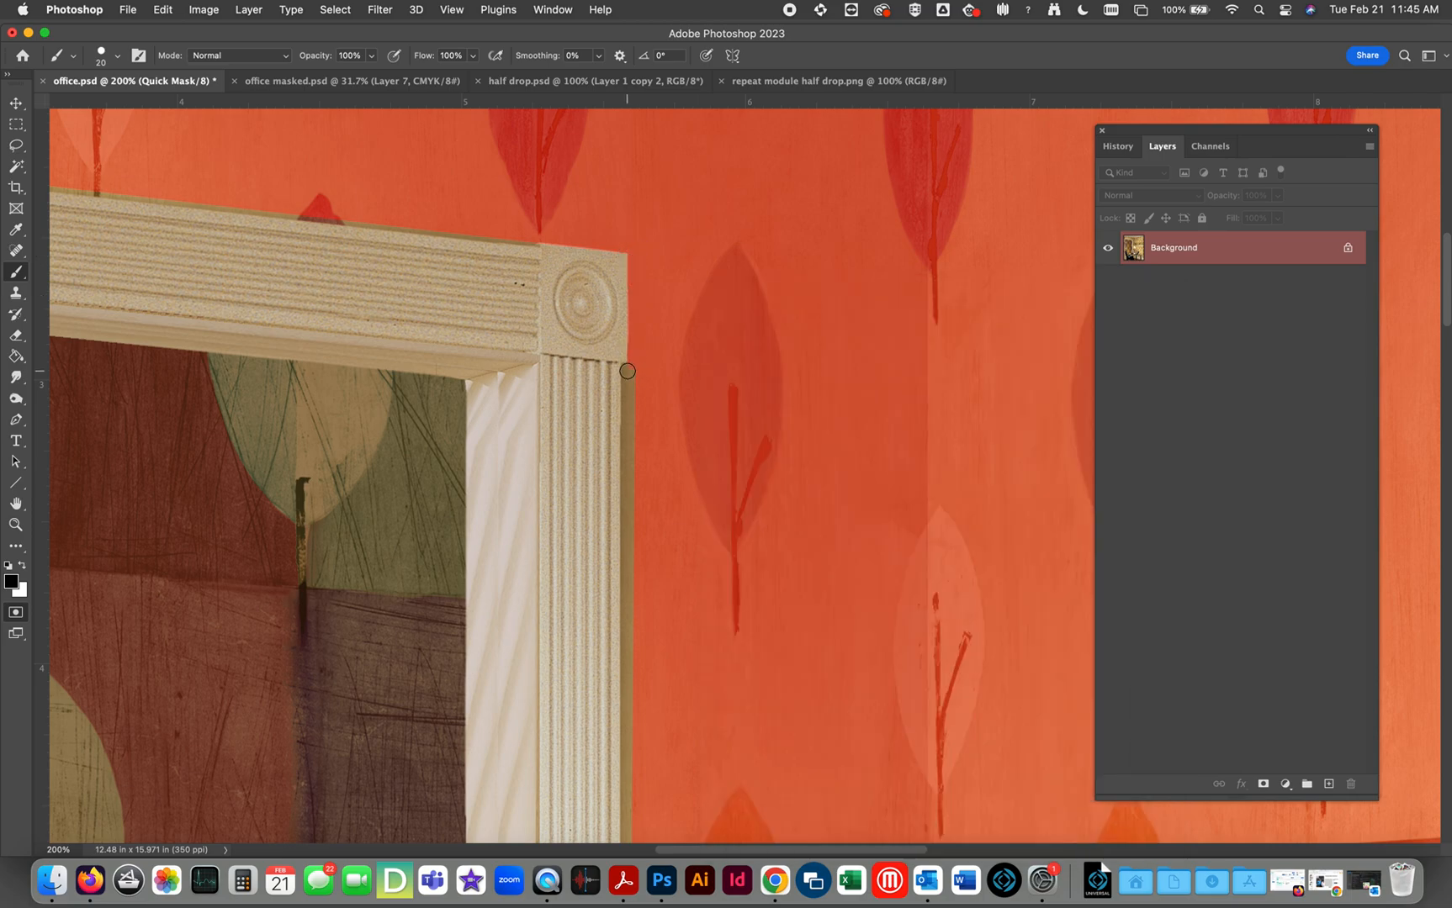
left_click(628, 811, "shift")
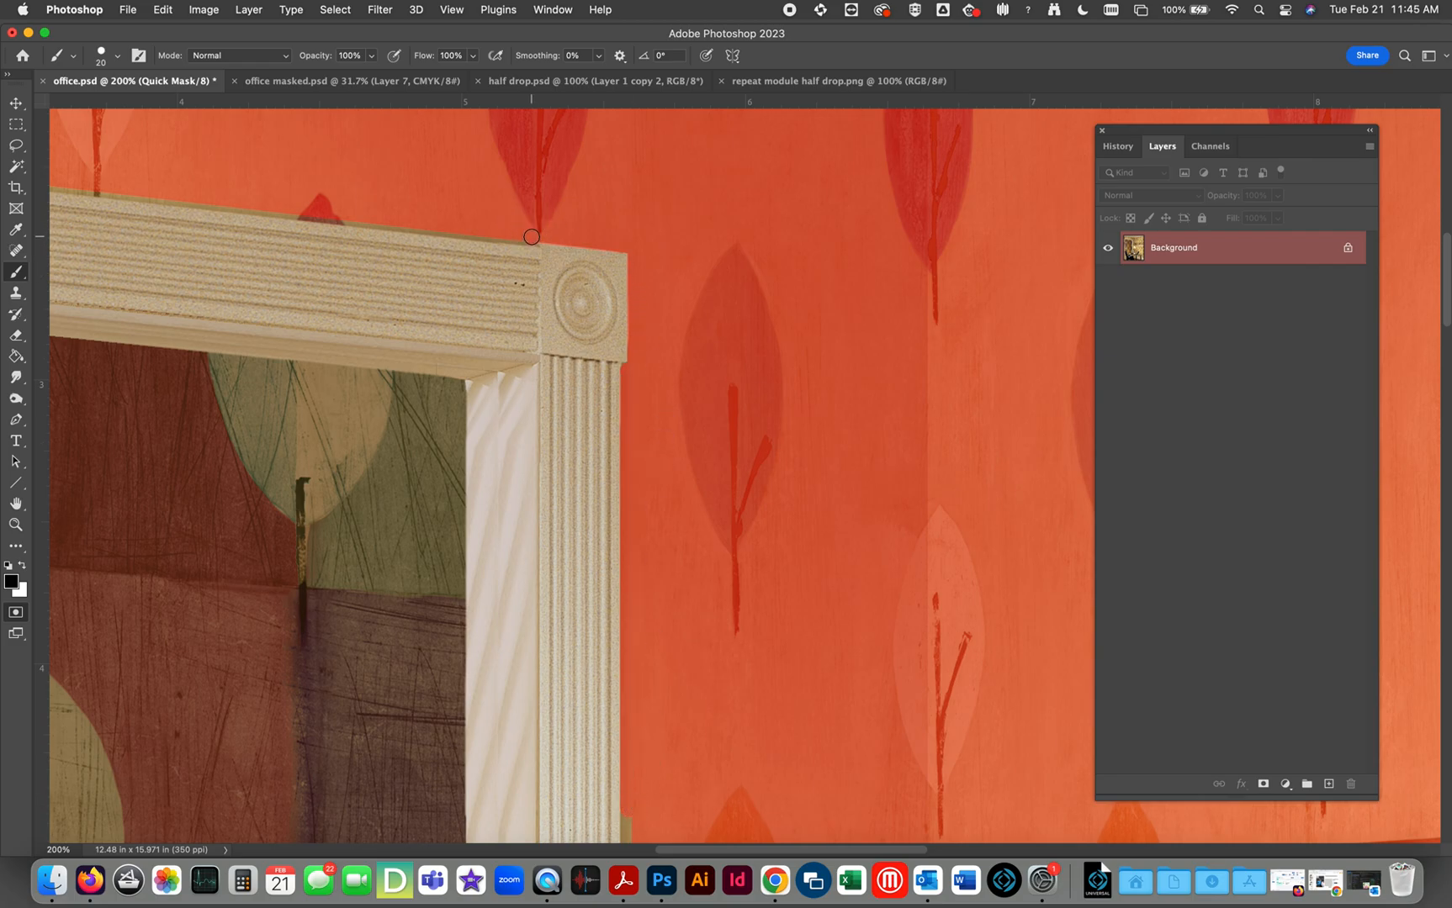
left_click(58, 184, "shift")
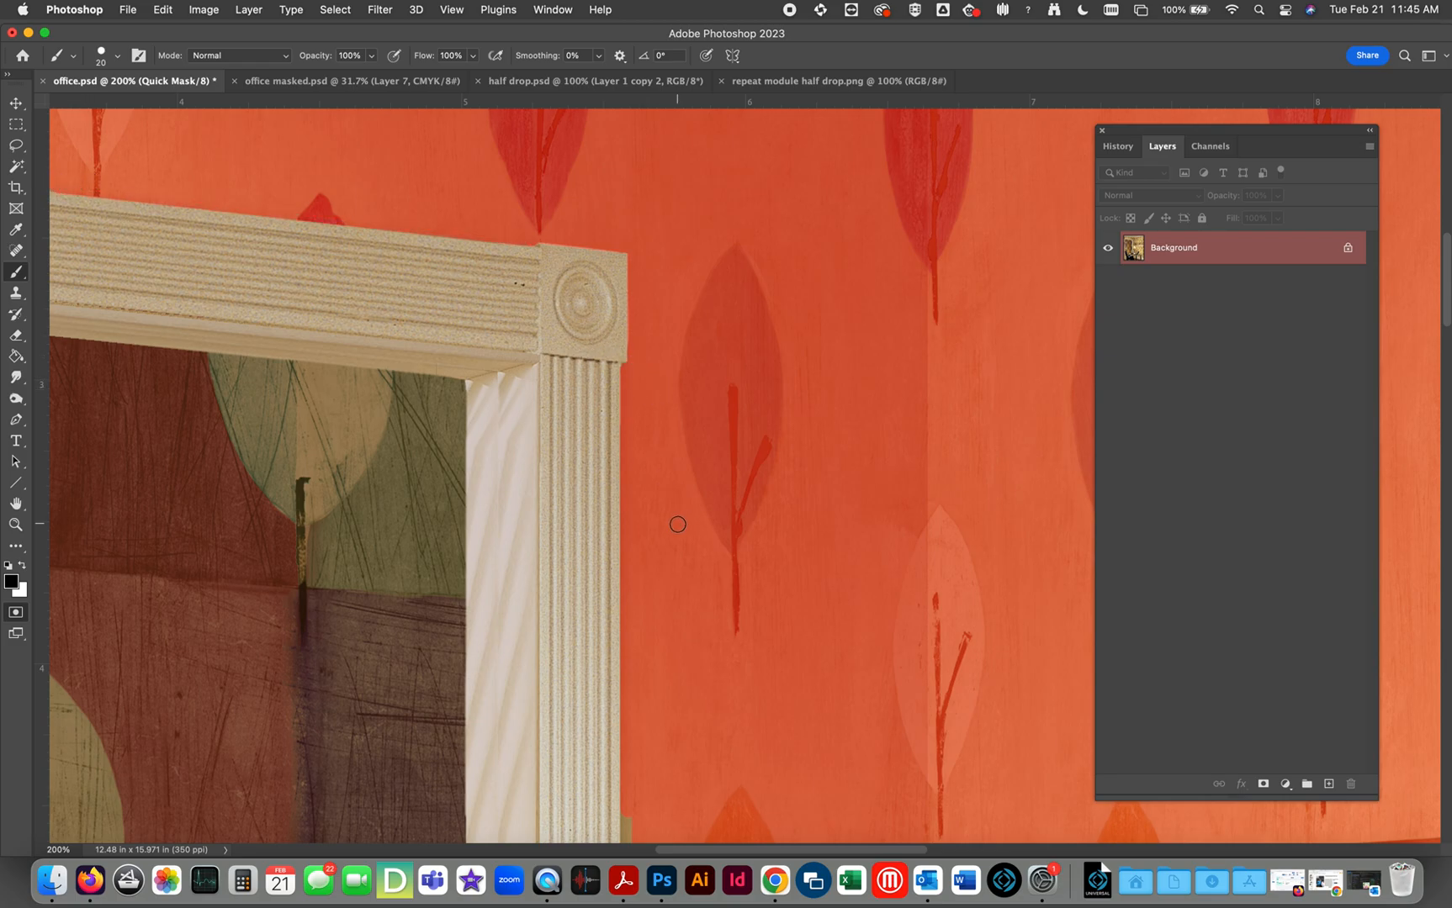
Step: Extend the Quick Mask with a straight black stroke down the door frame's outer right side to the chair rail
left_click_drag(707, 616, 711, 185)
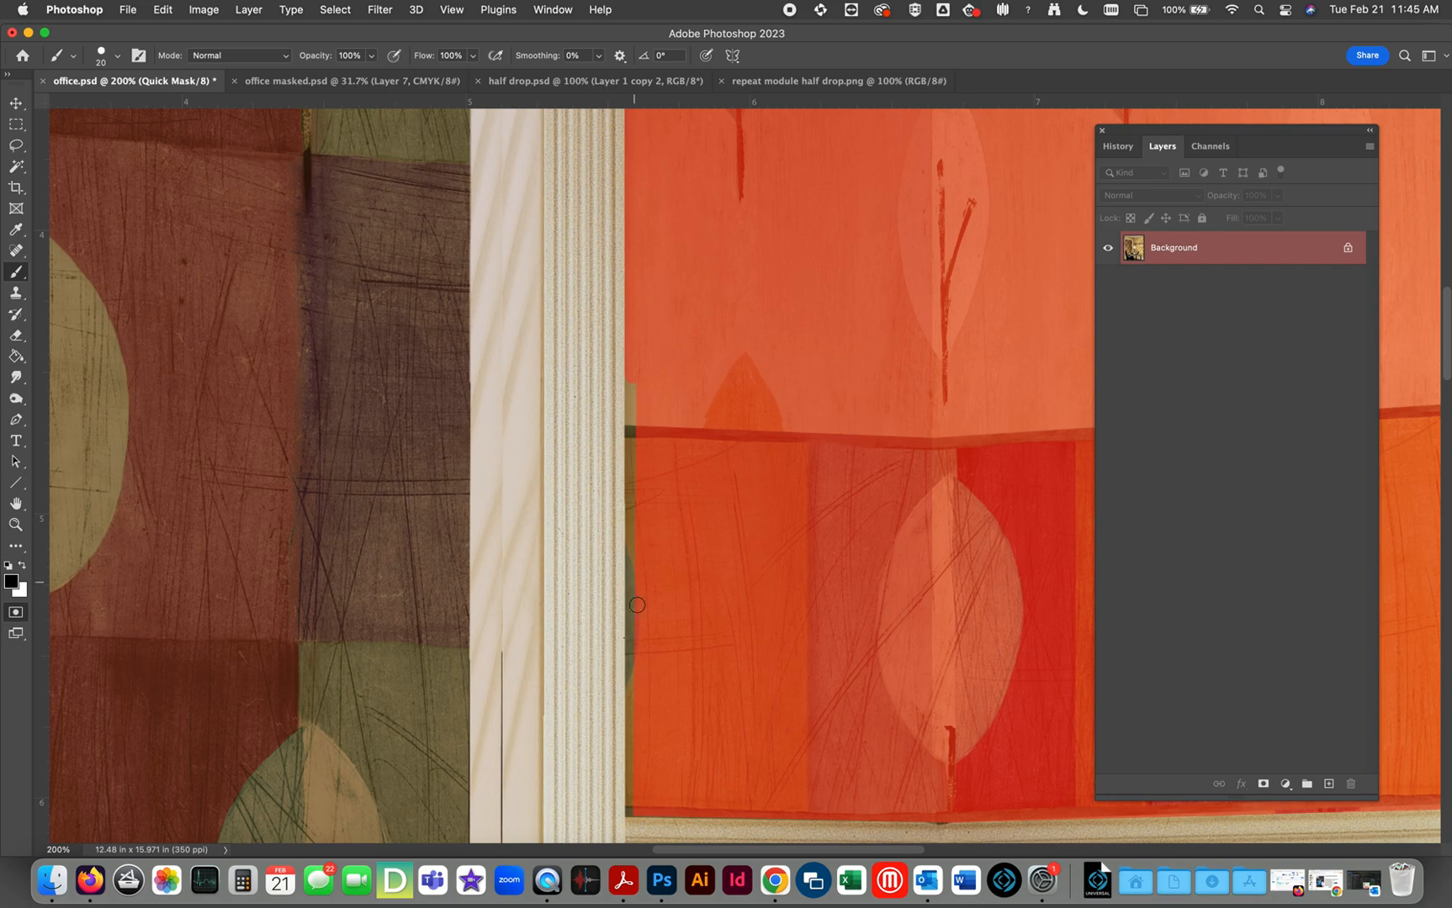
left_click(634, 380)
left_click(633, 809, "shift")
scroll(904, 637, "right", 10)
scroll(904, 636, "down", 4)
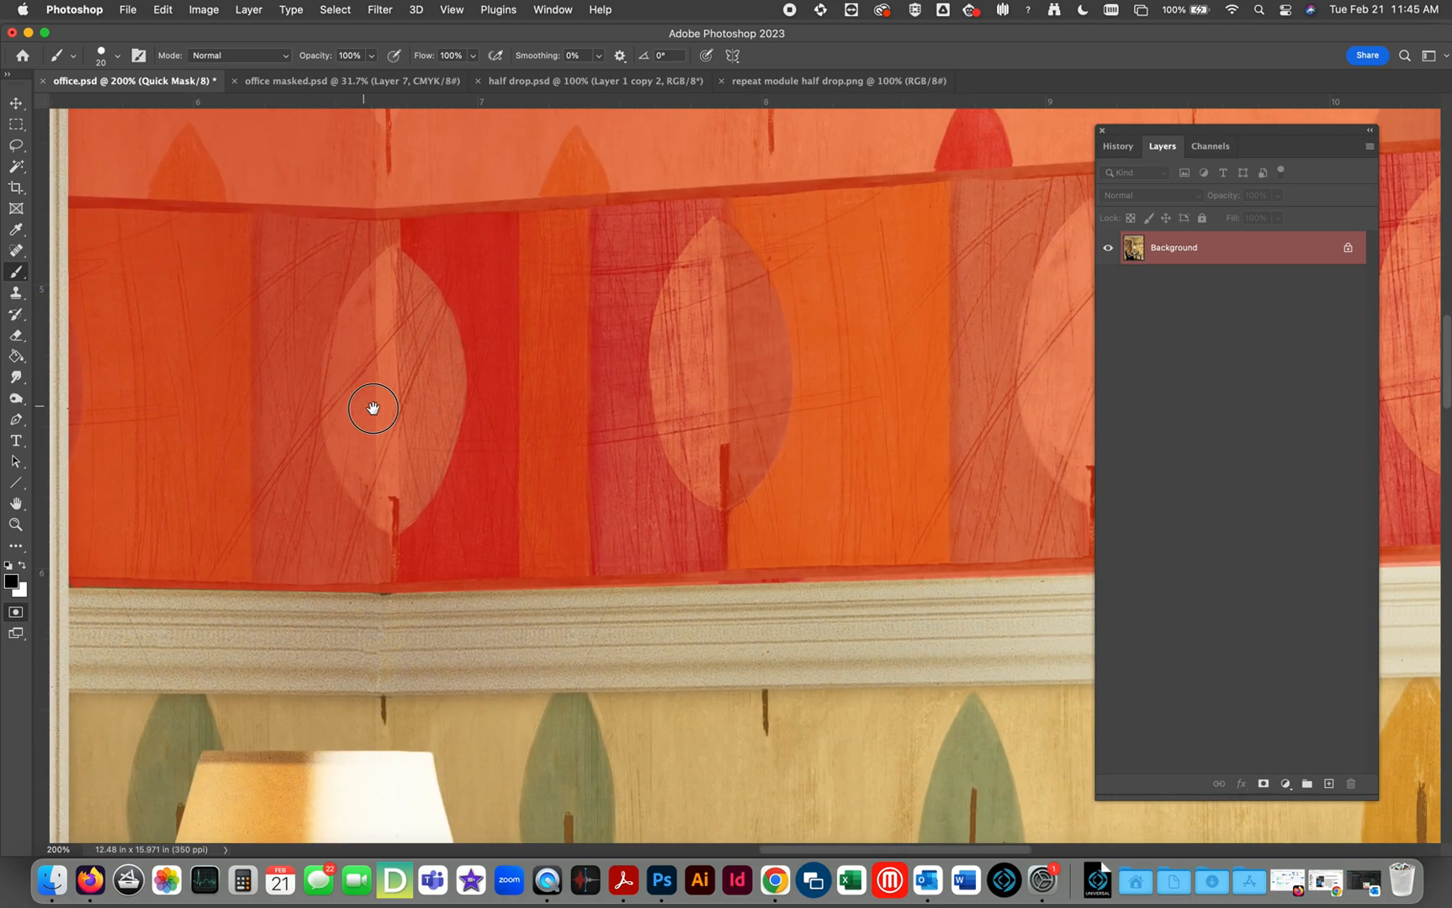
Step: Convert the Quick Mask to a selection and copy the upper wallpaper onto its own layer, checking it with the Background hidden
left_click(456, 9)
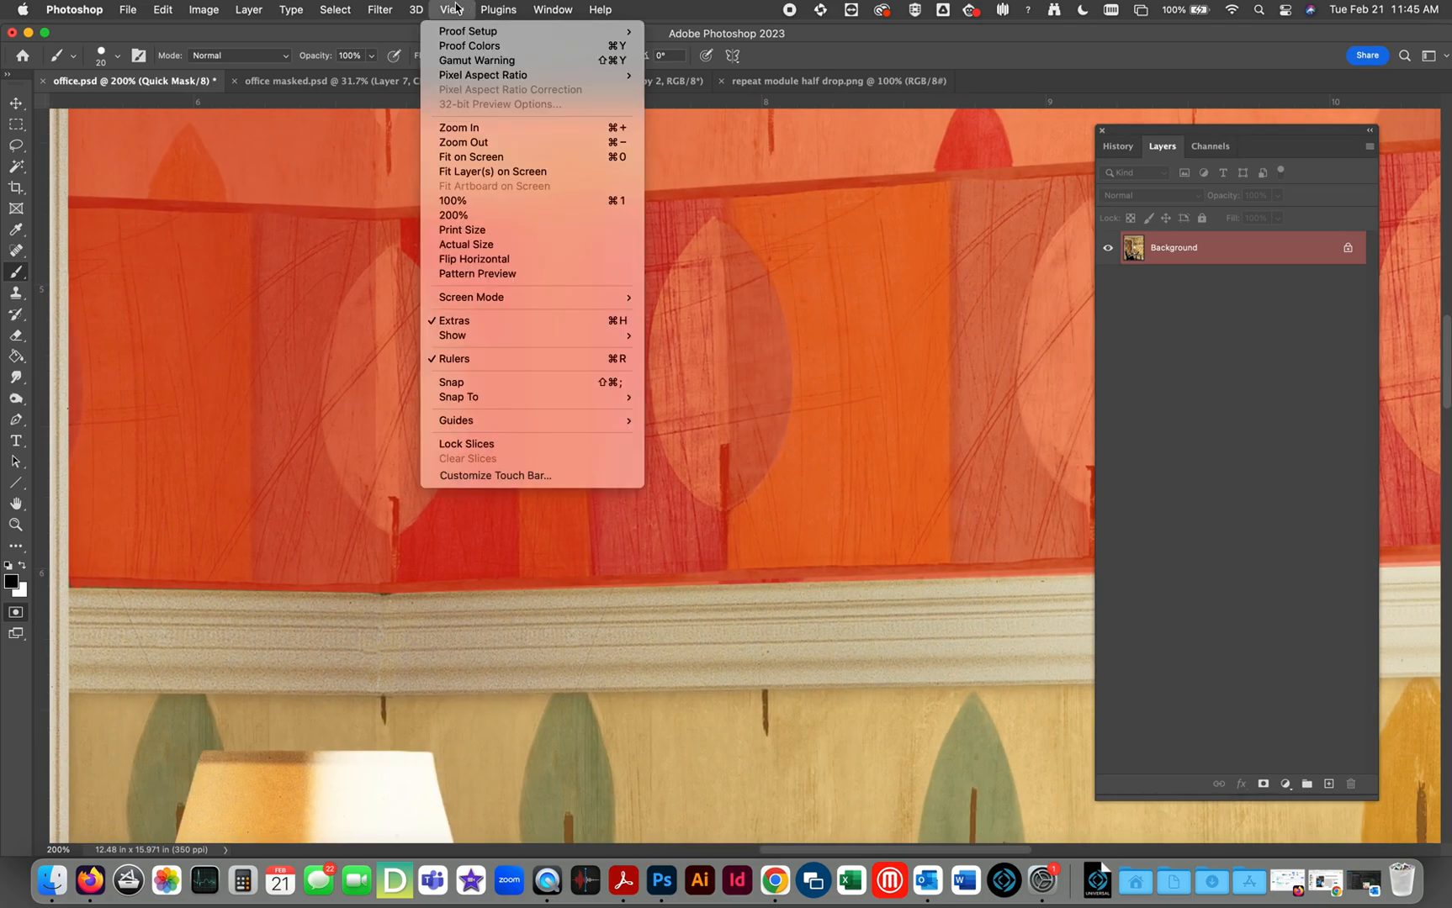
left_click(486, 157)
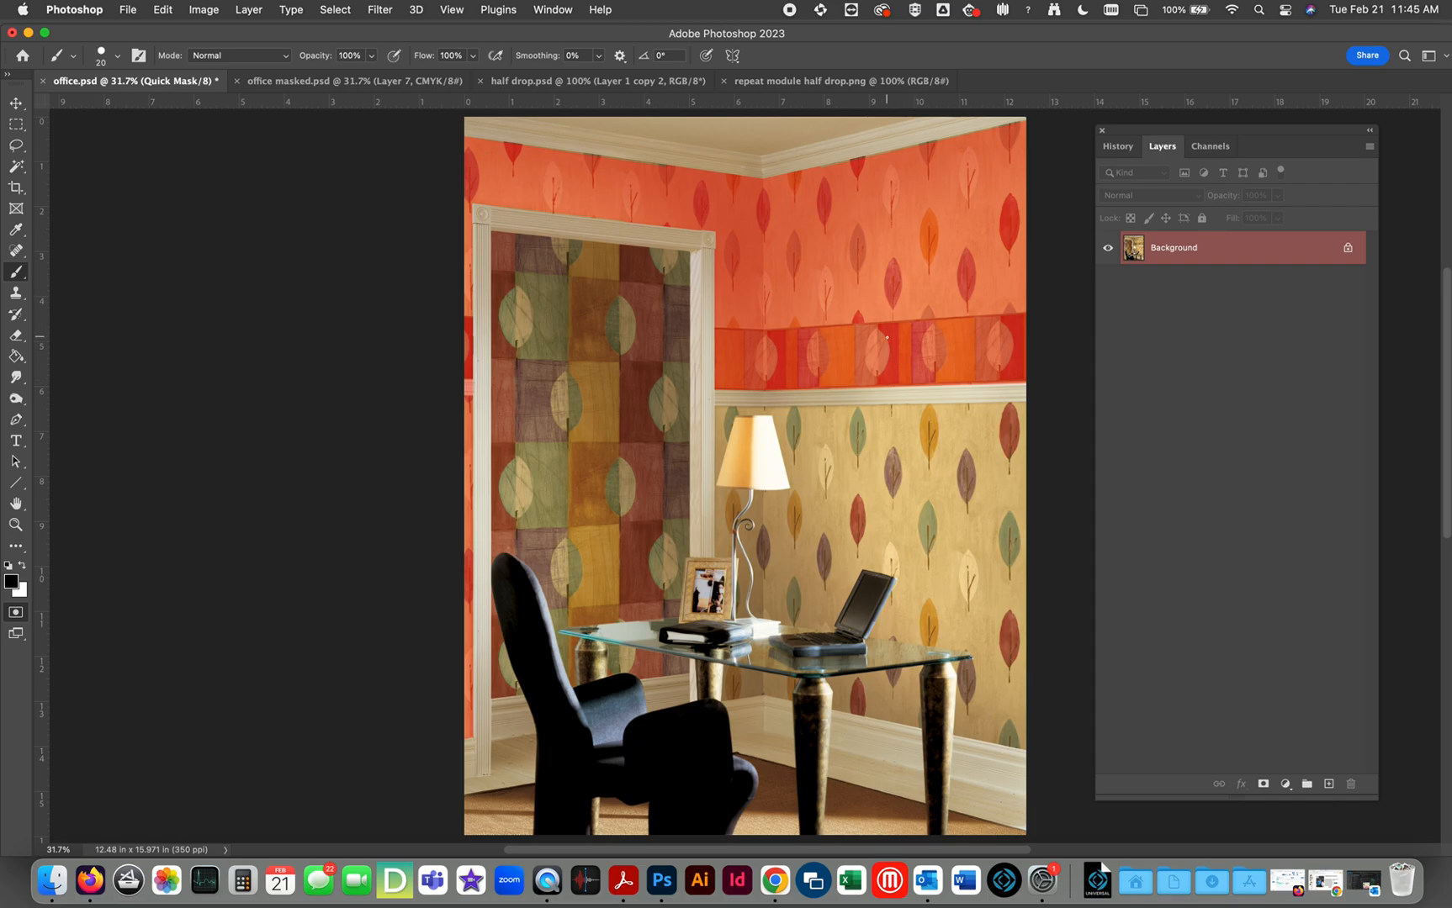
key("q")
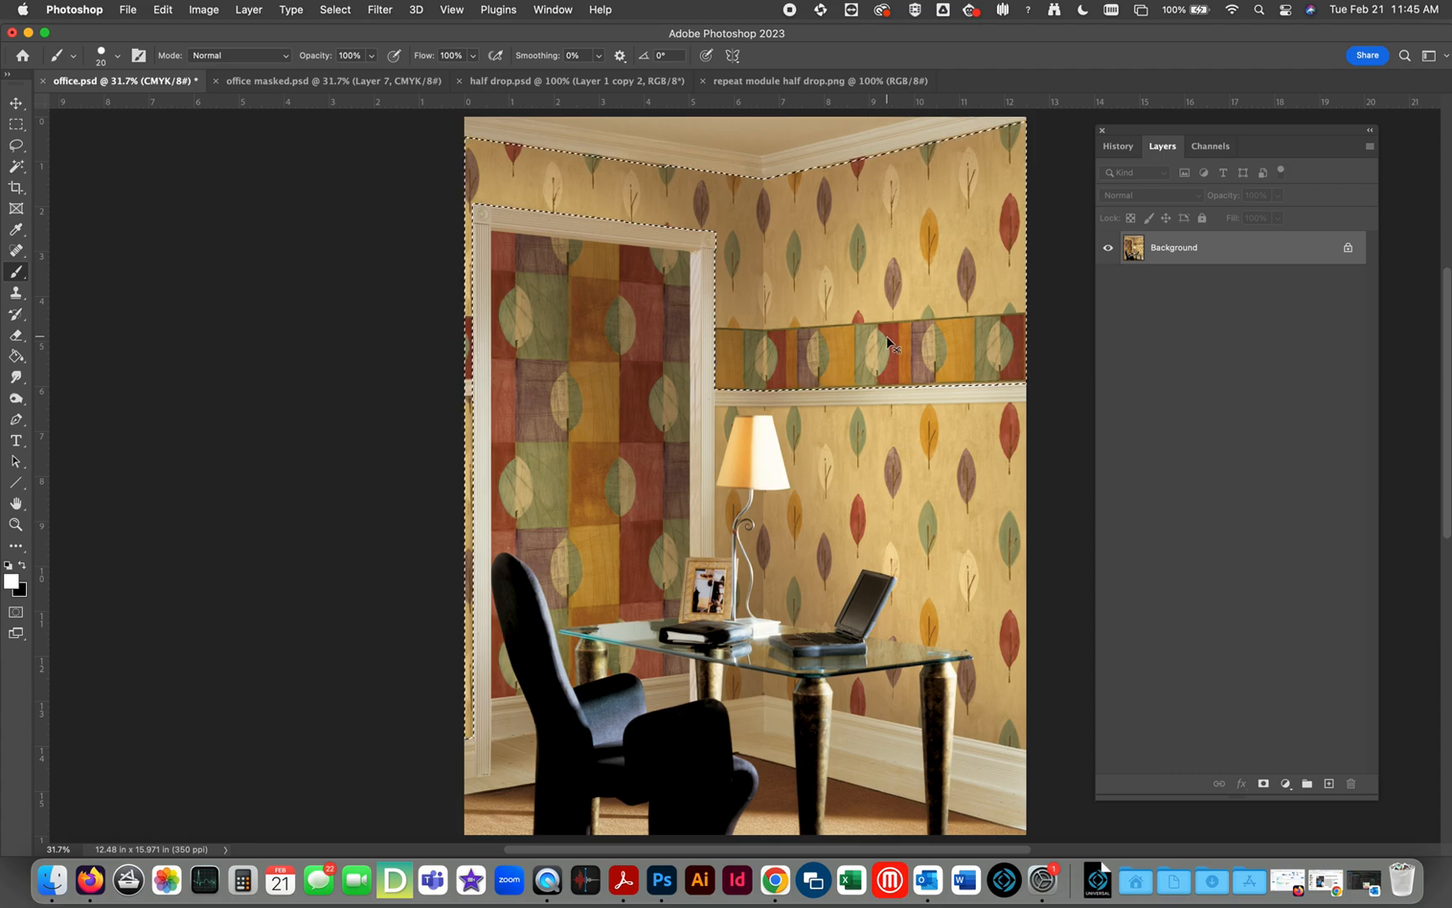
key("super+j")
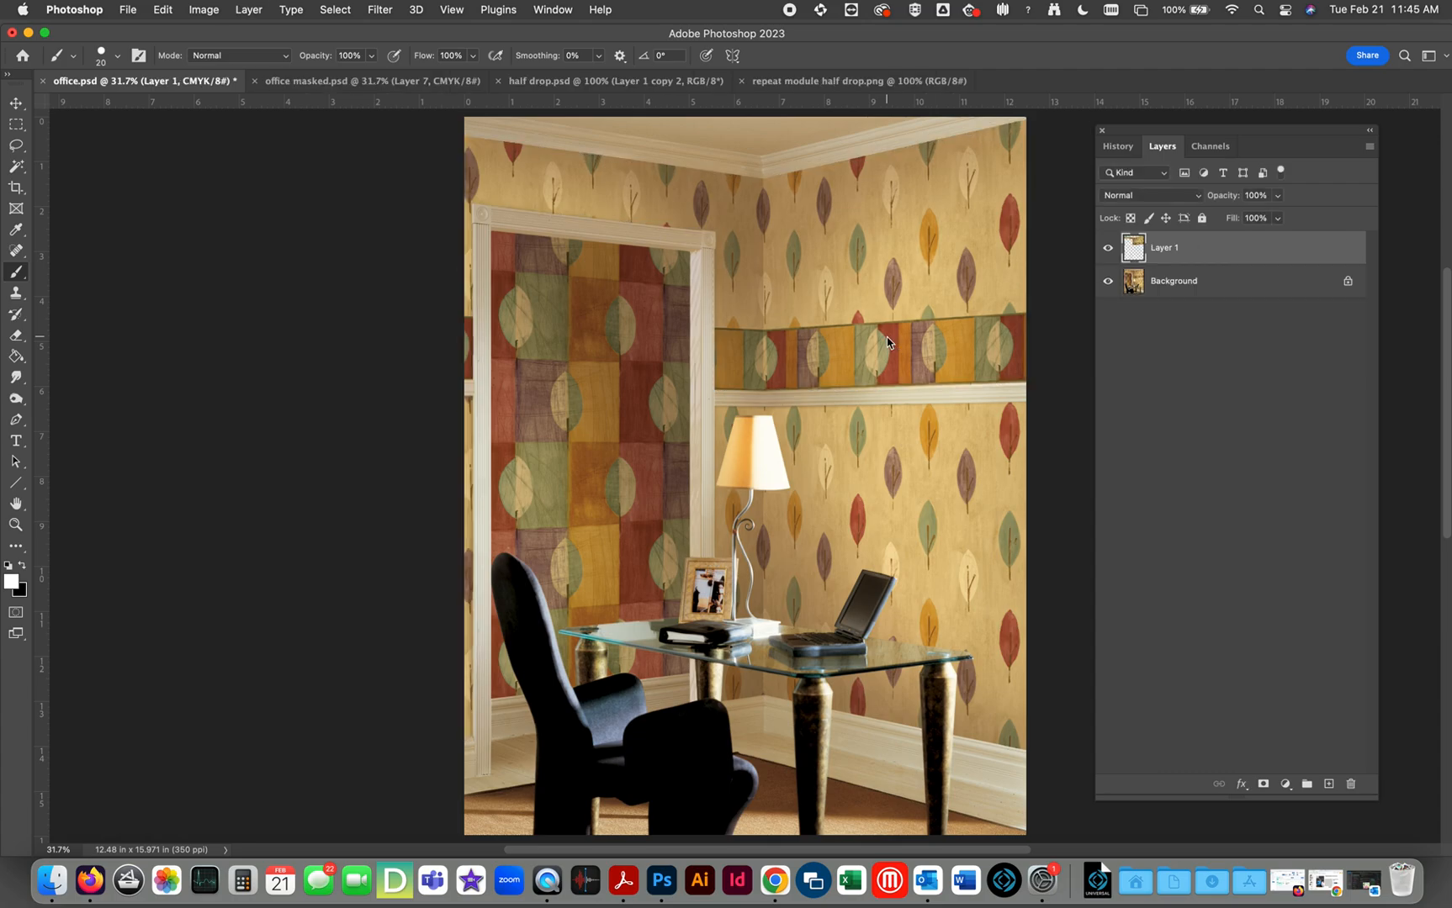
left_click(1107, 282)
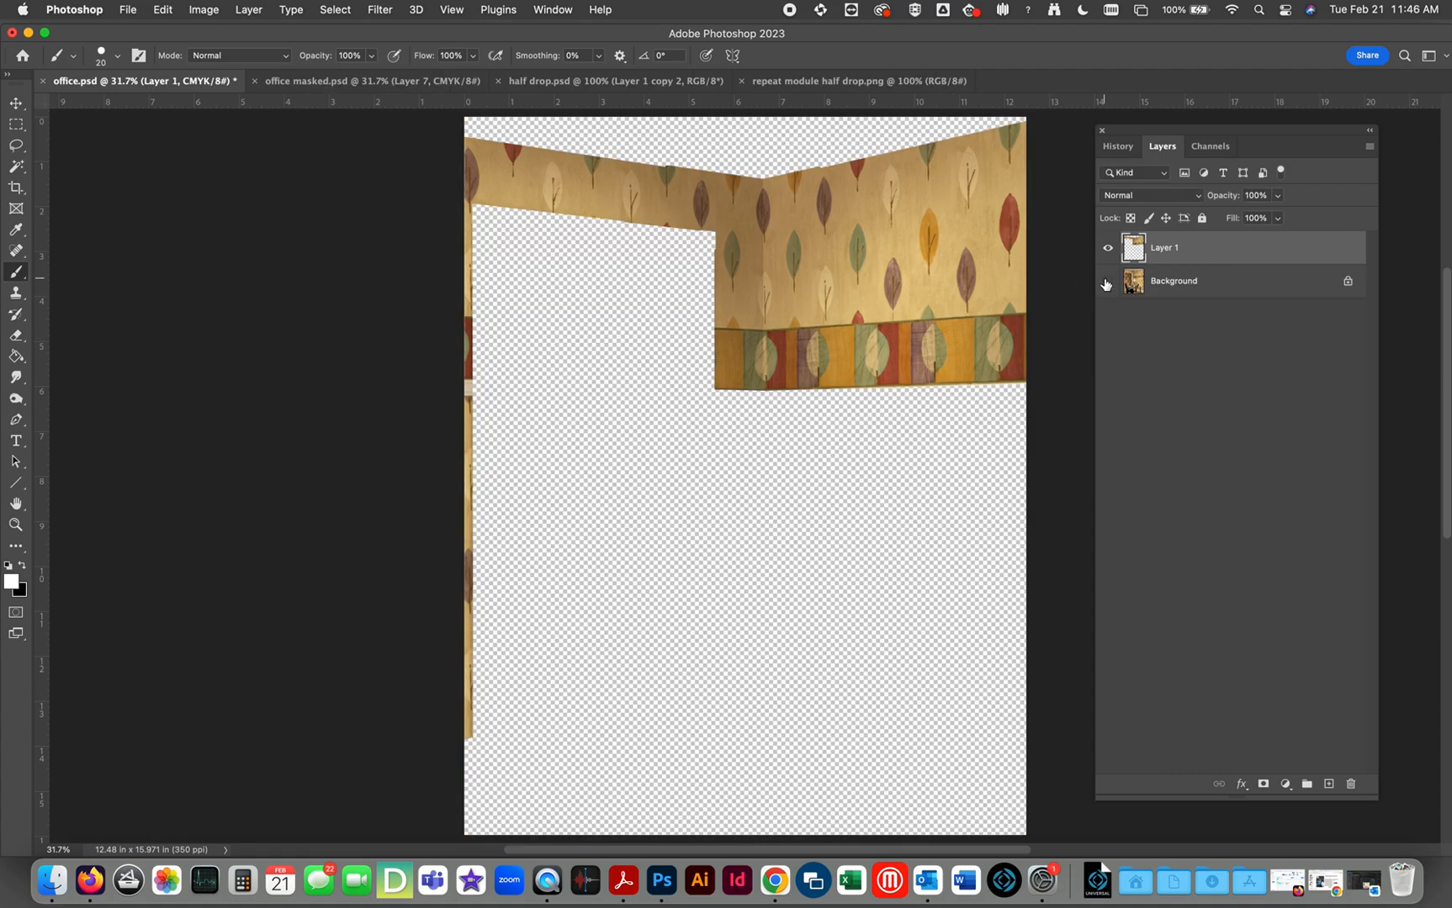
left_click(1107, 283)
left_click(1106, 283)
left_click(1107, 284)
left_click(1106, 284)
left_click(1107, 284)
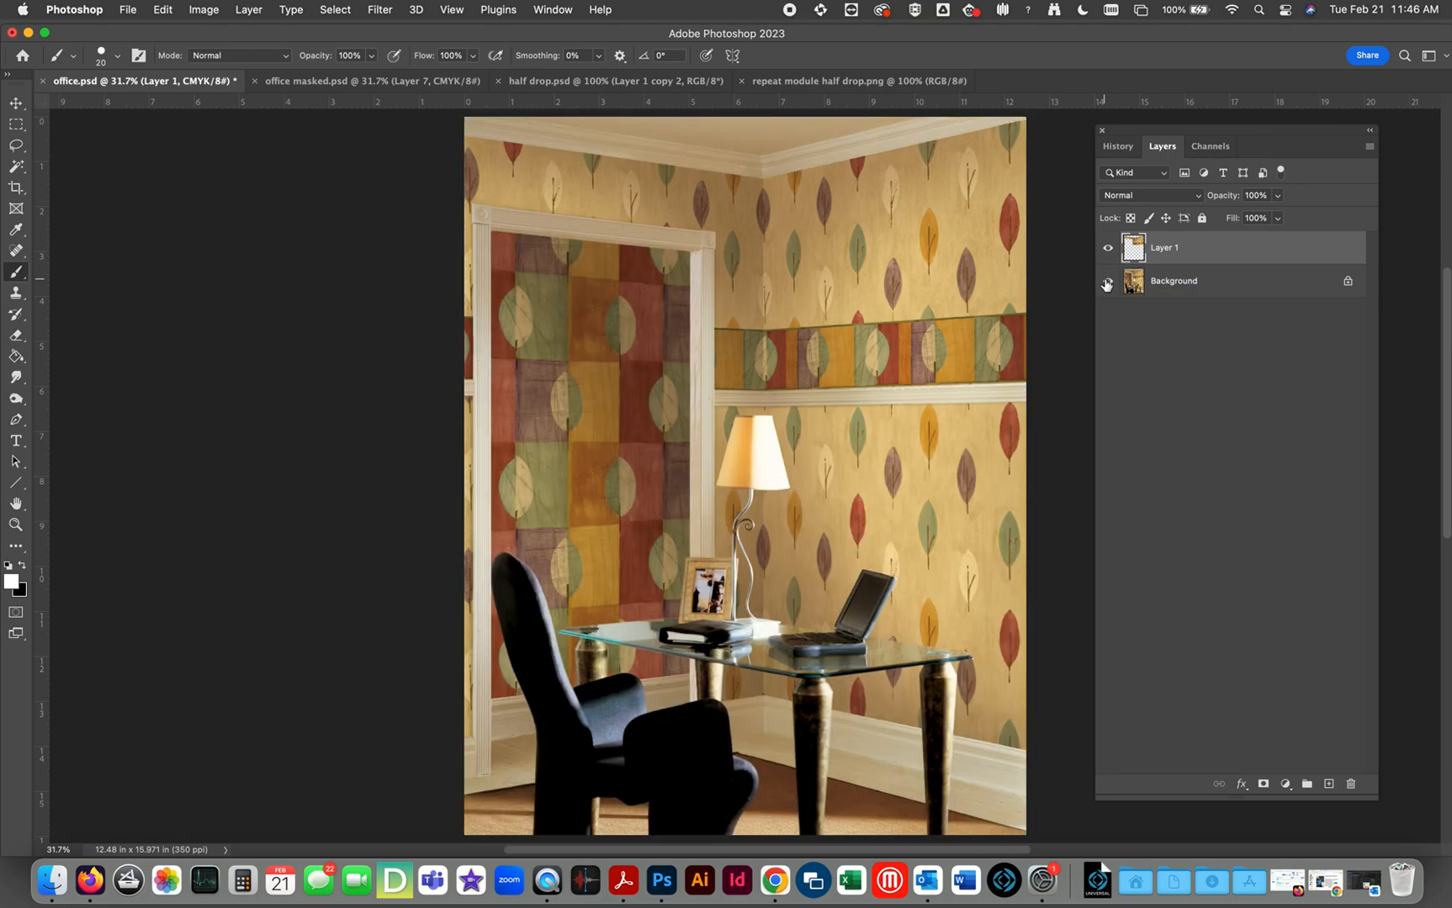
Step: Fill the outline of Layer 1 with white on the Background layer, then hide Layer 1 and deselect
left_click(1133, 252, "super")
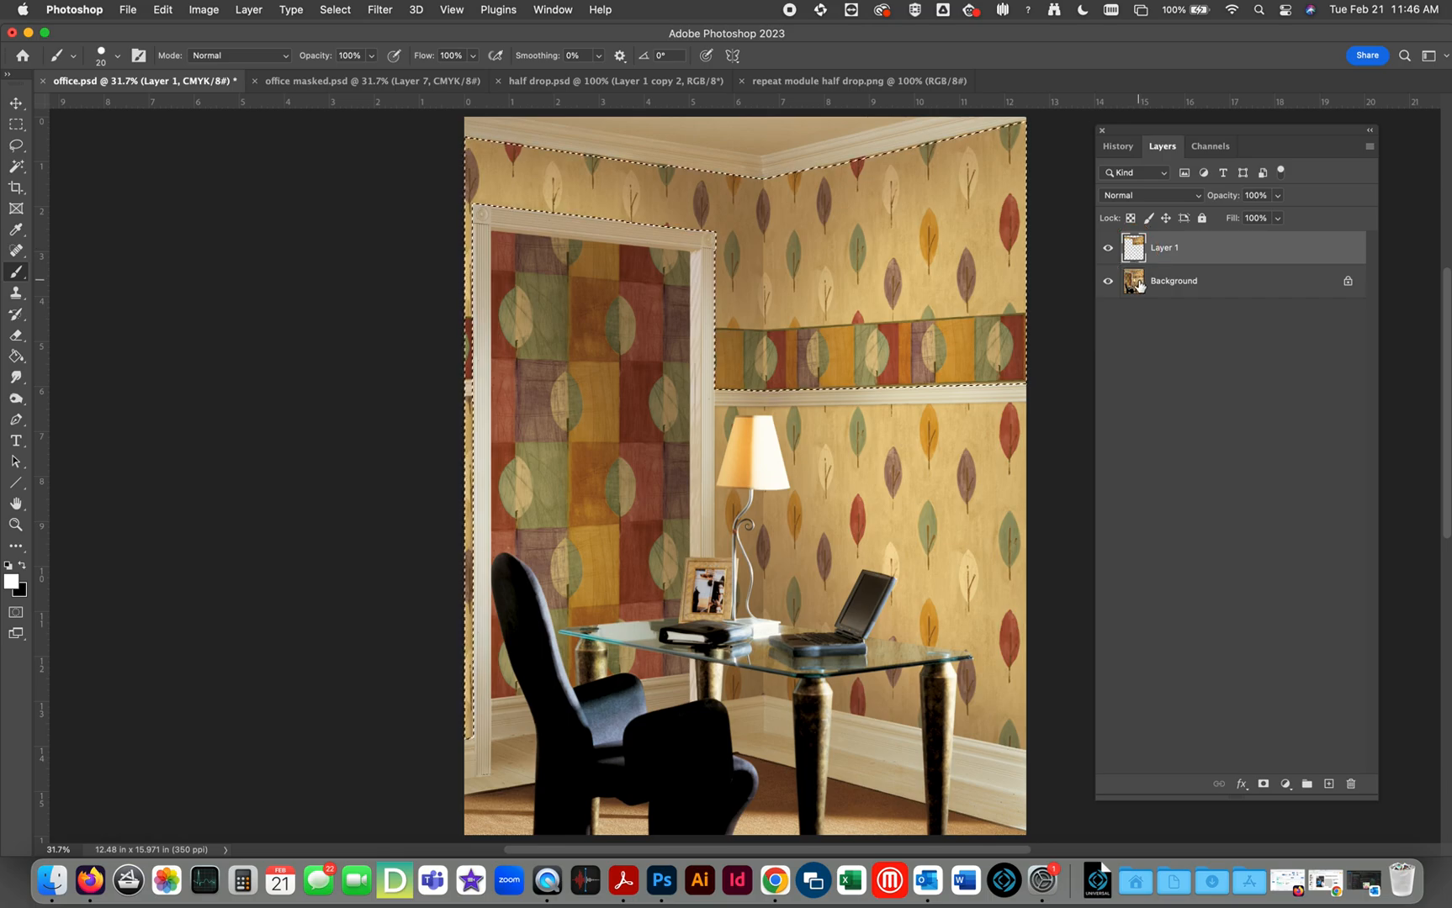
left_click(1137, 284)
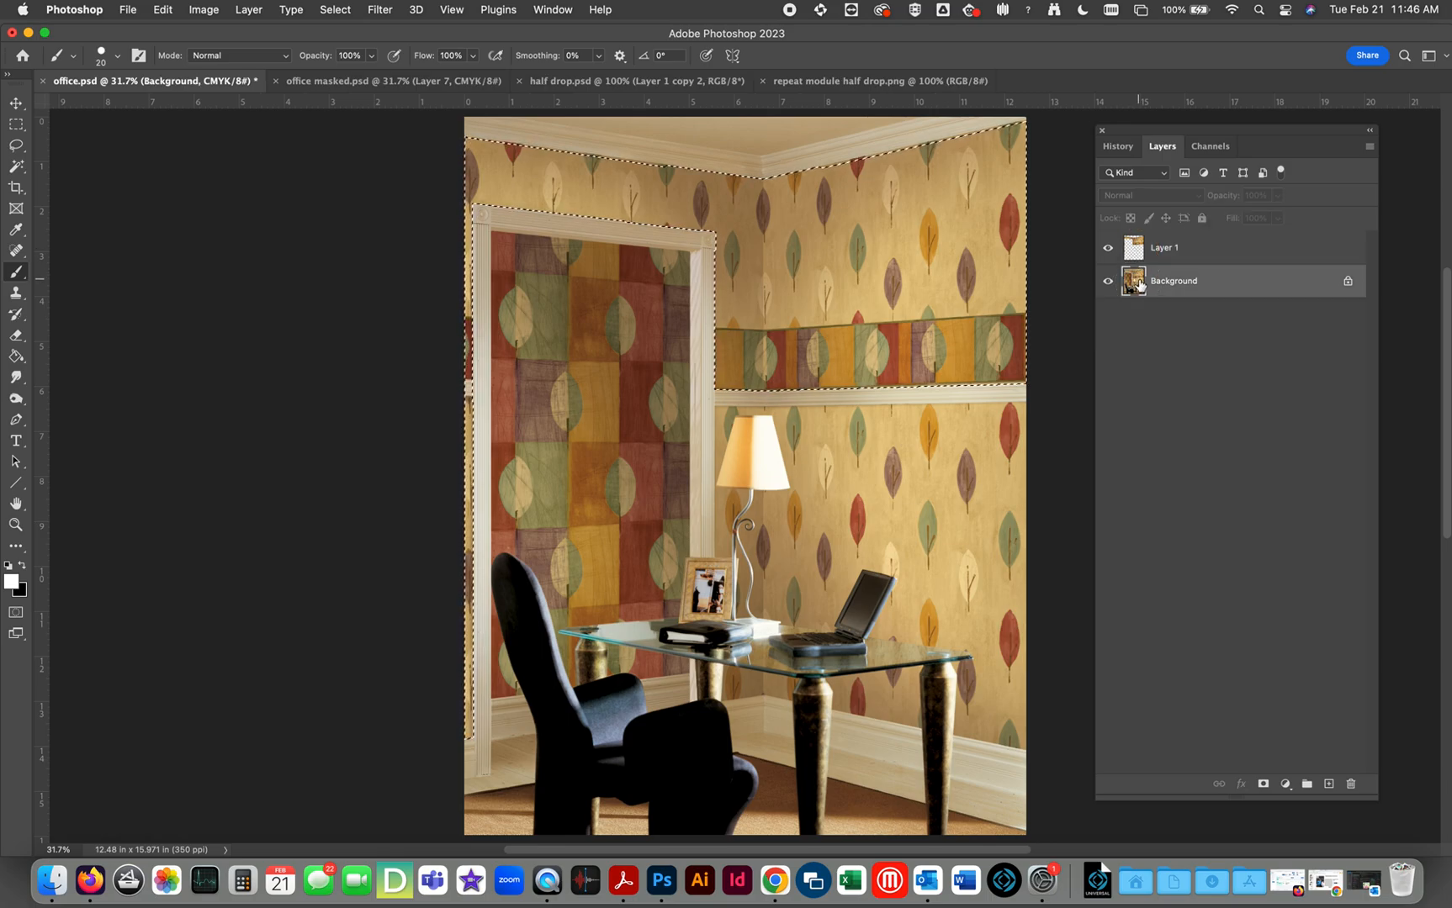
key("shift+BackSpace")
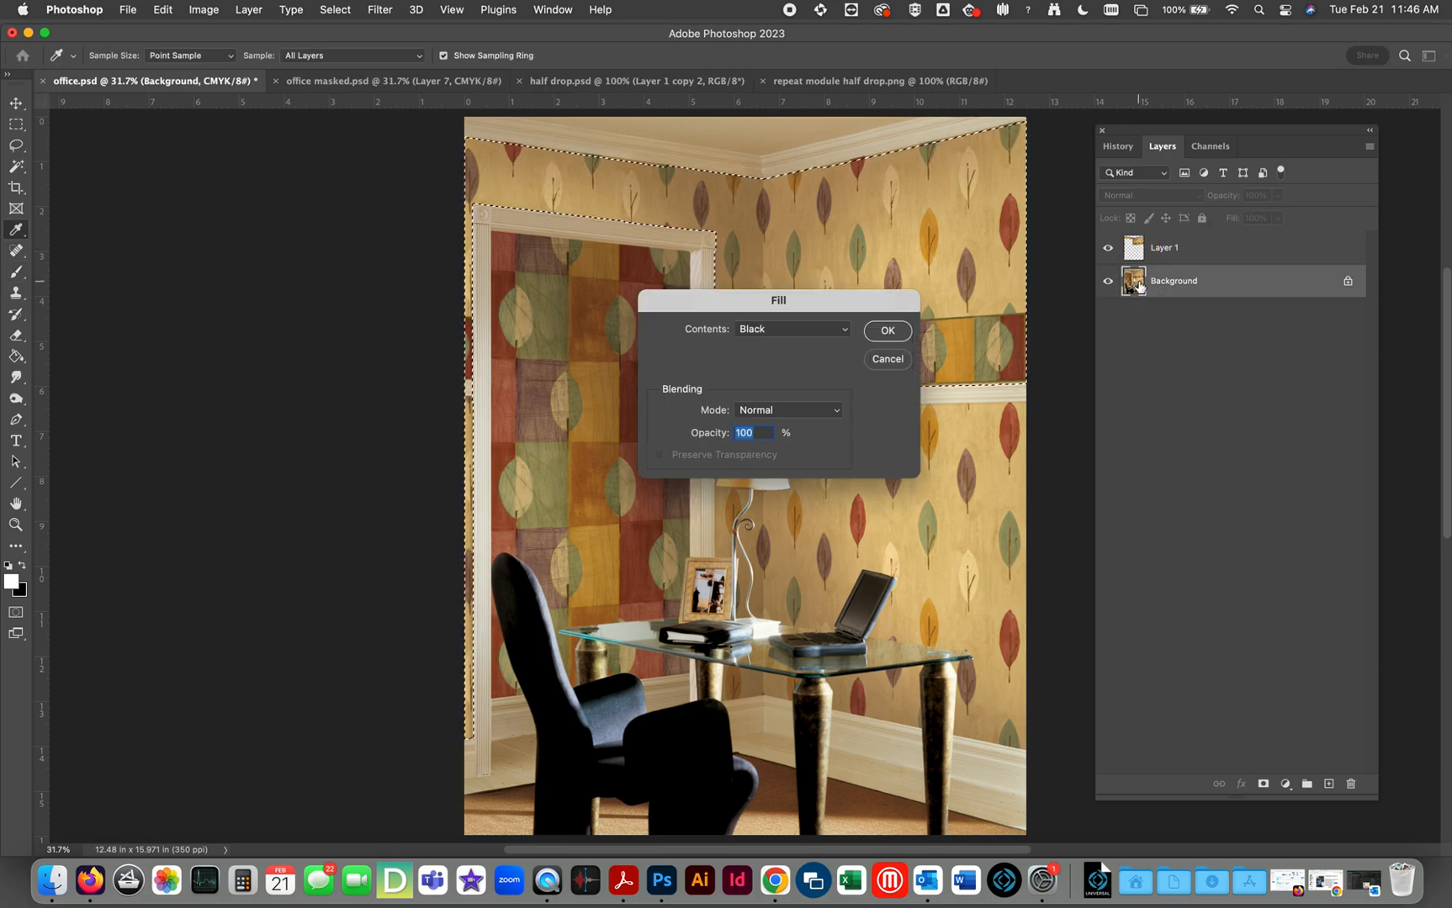
left_click(841, 333)
left_click(833, 363)
left_click(887, 330)
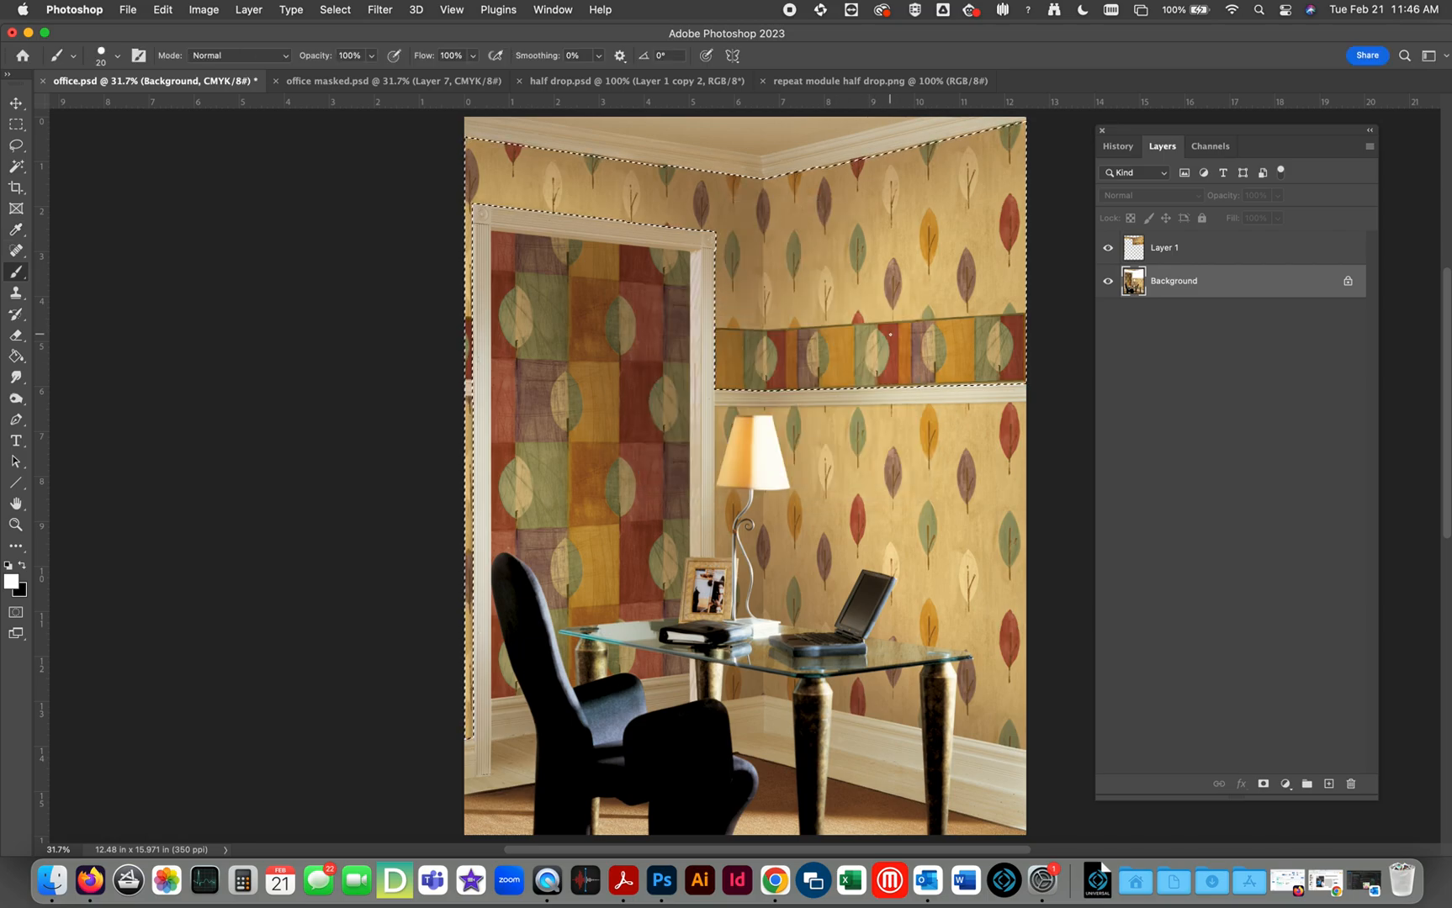
left_click(1108, 247)
key("super+d")
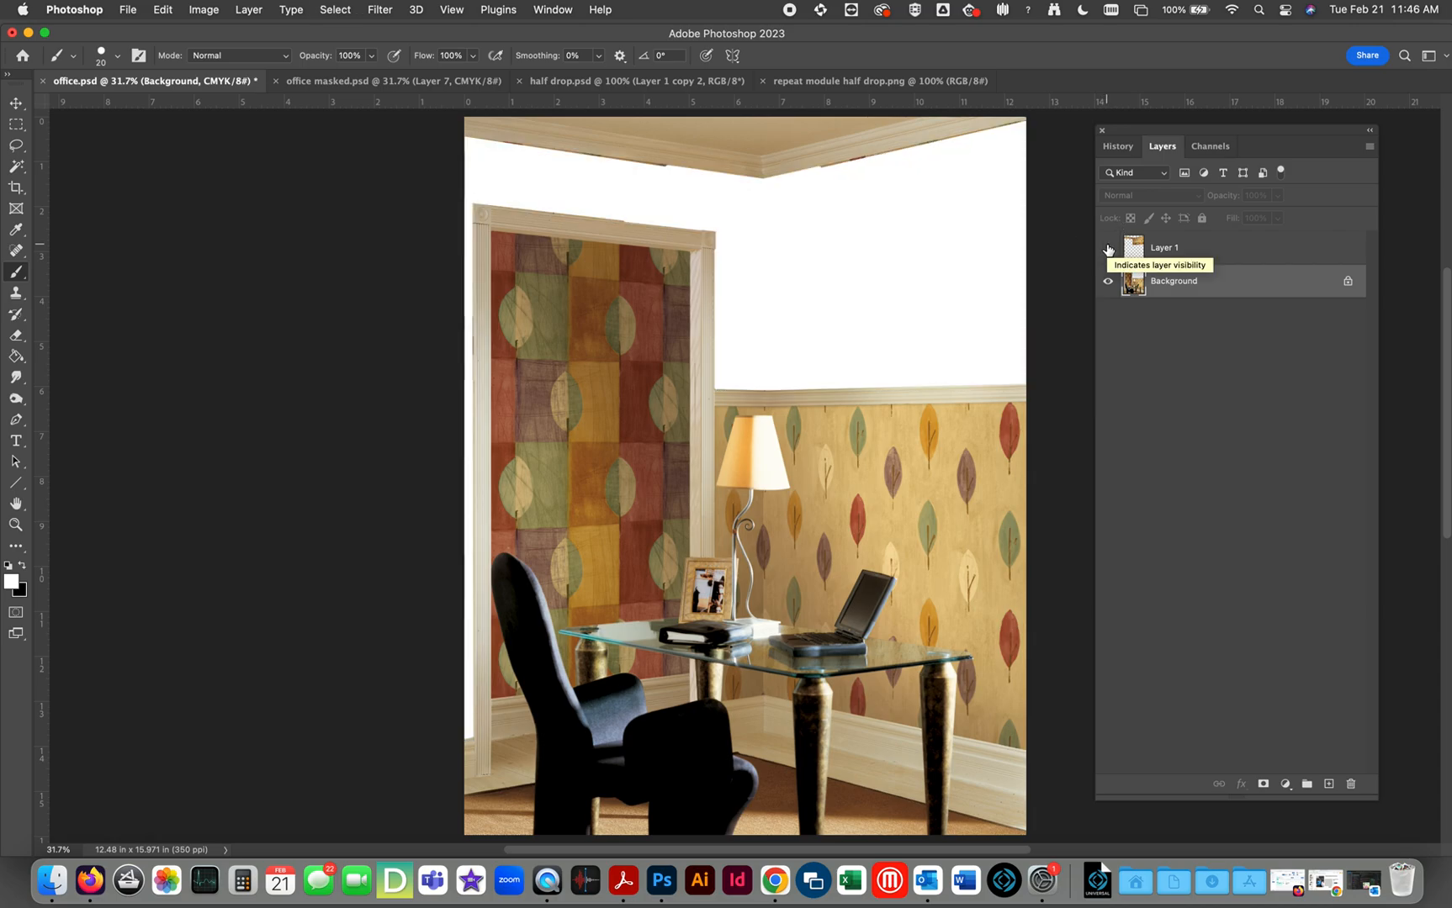
Step: Replace the Background with a duplicate layer that has the Layer 1 wall area cut out
left_click_drag(1133, 283, 1329, 784)
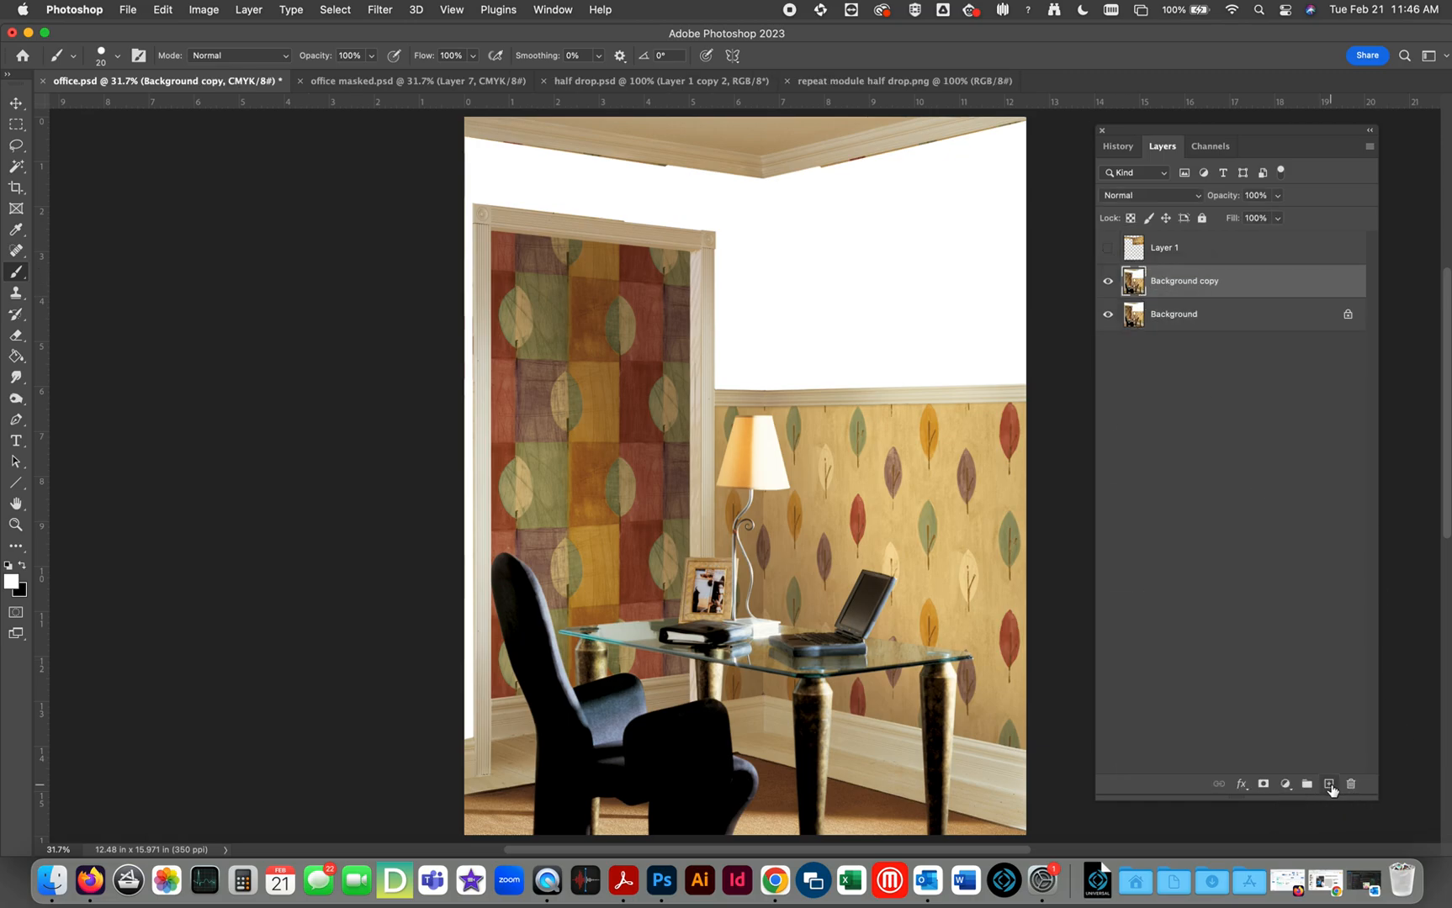
left_click(1132, 248, "super")
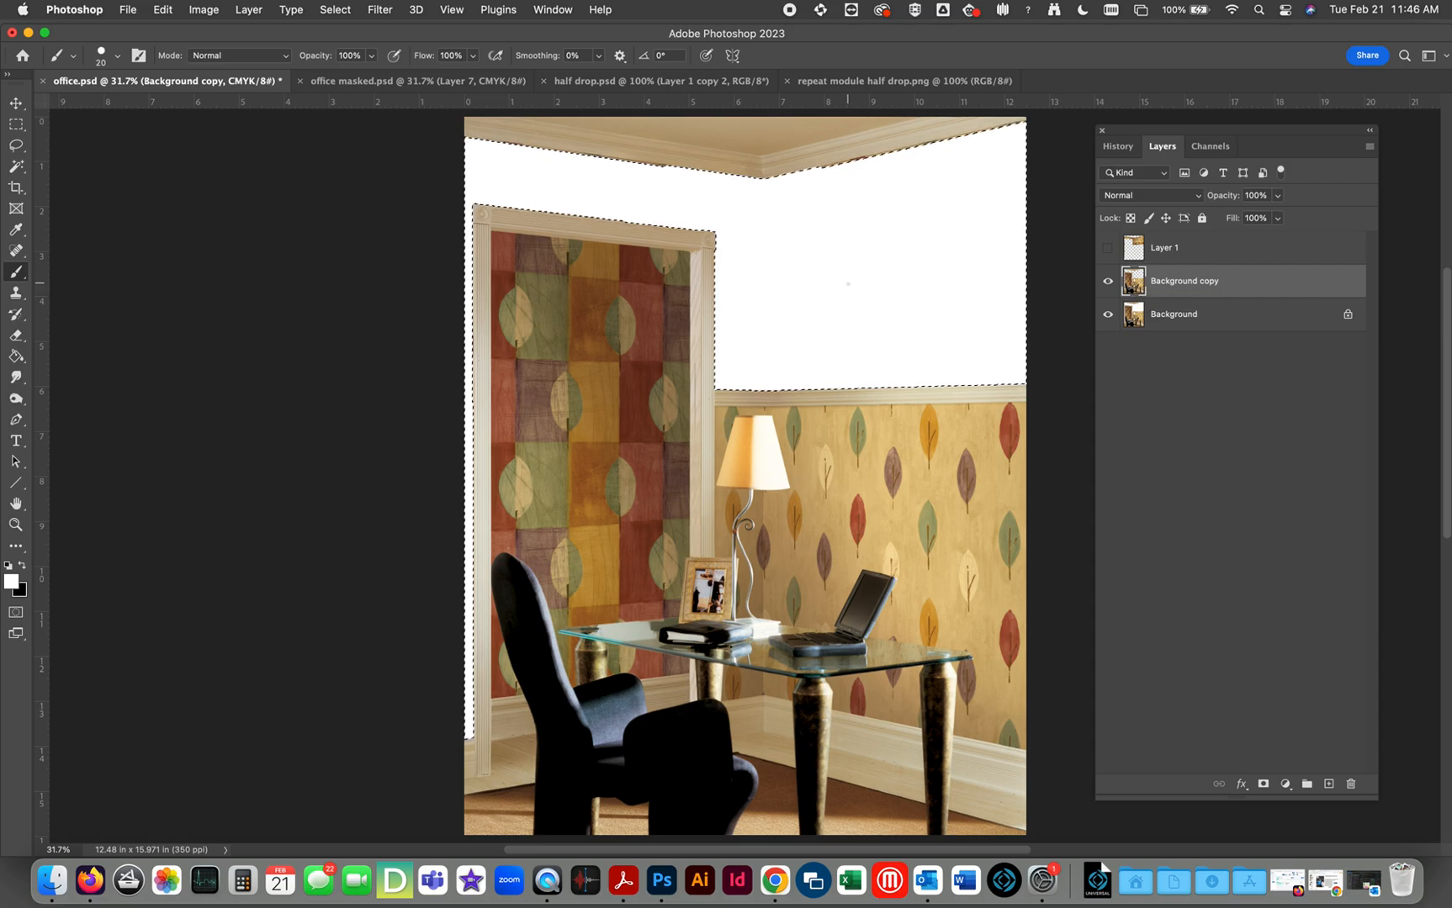
left_click(163, 9)
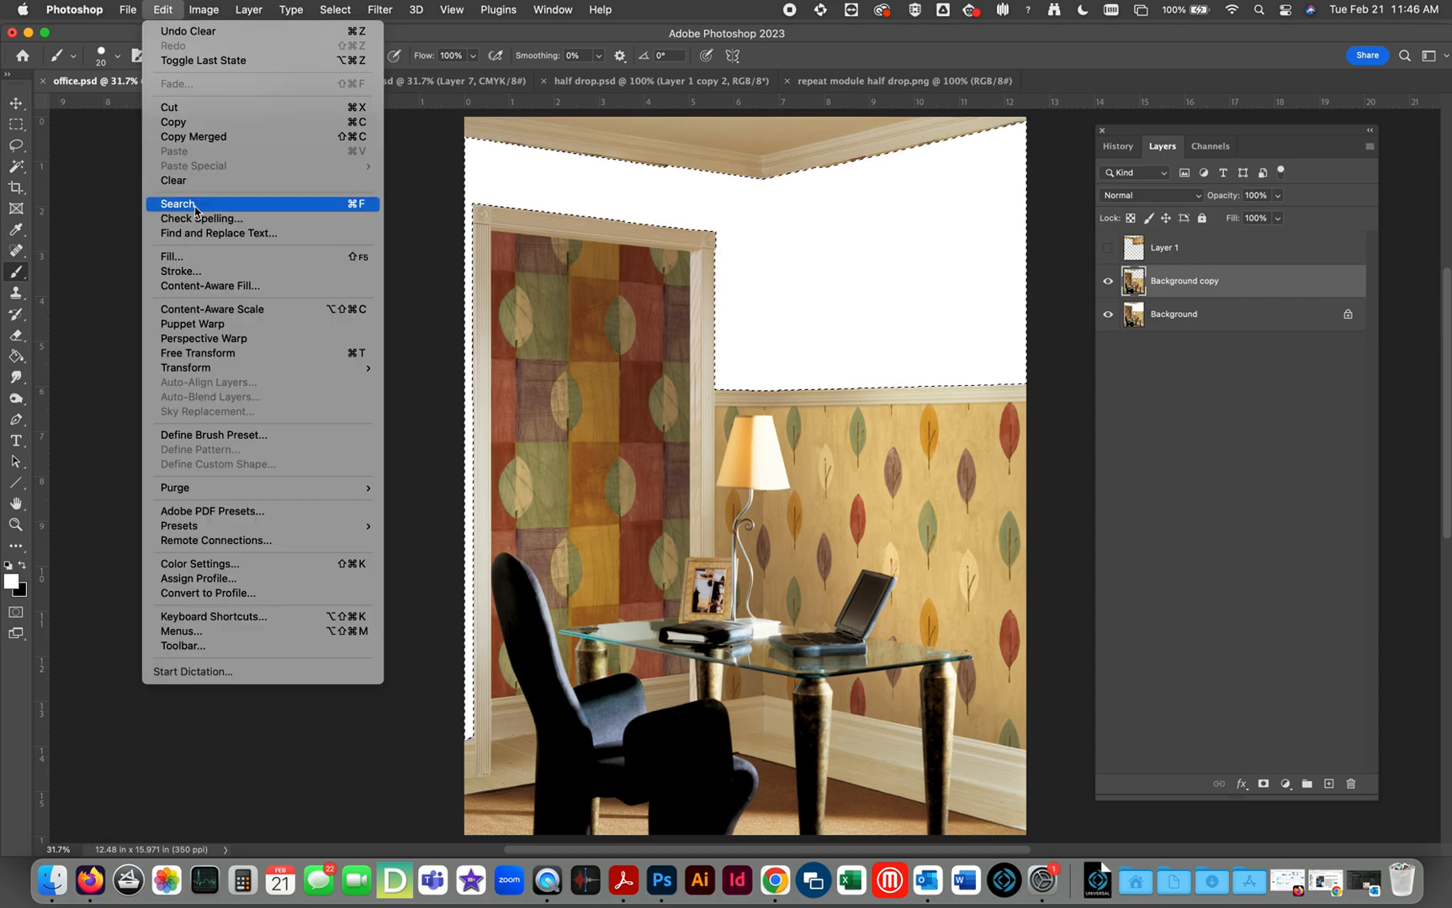
left_click(173, 107)
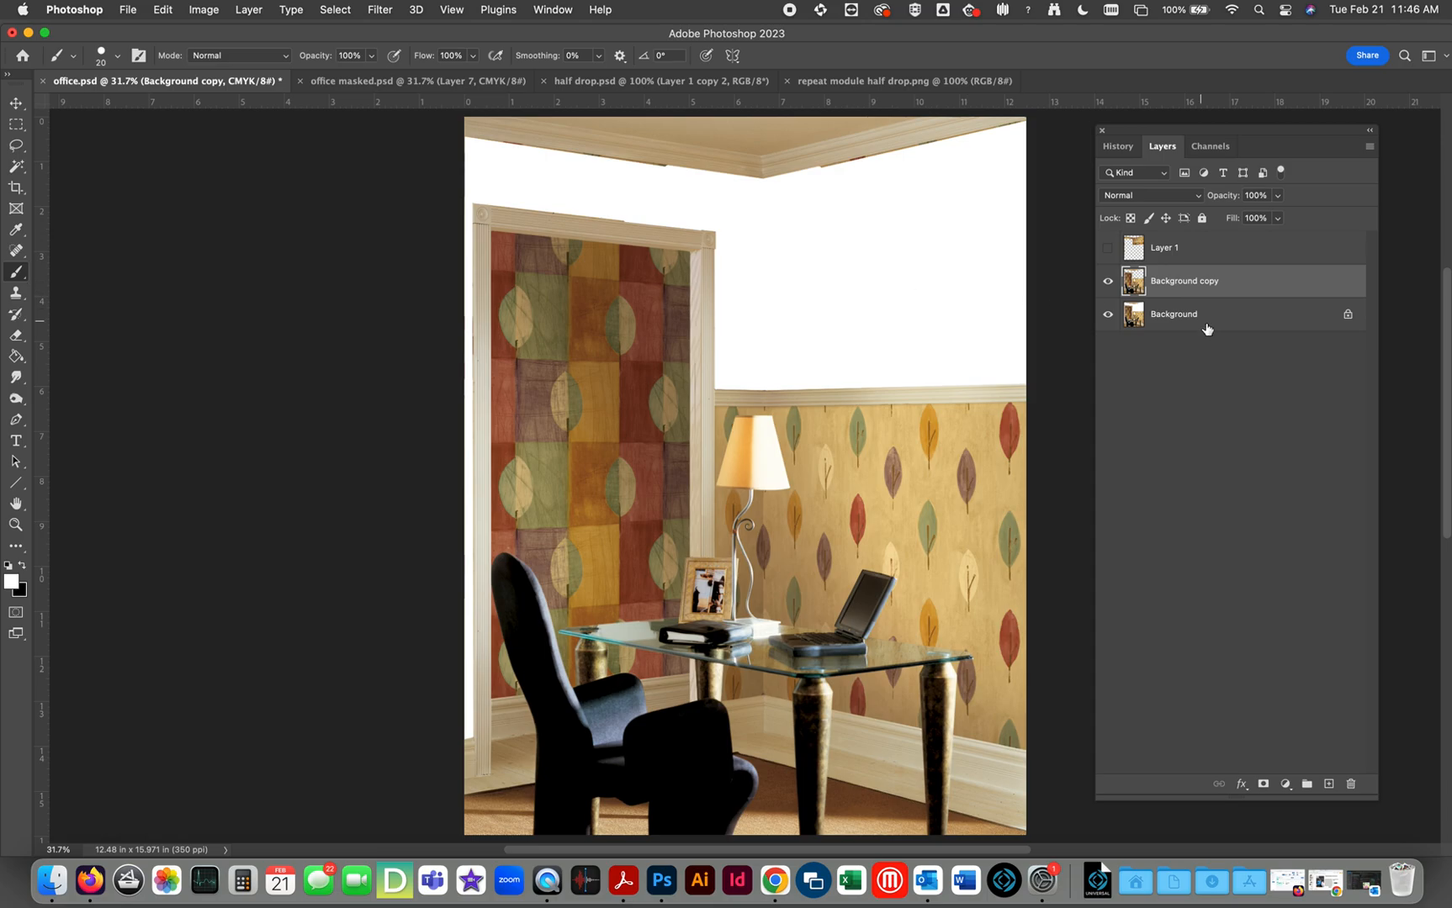
left_click_drag(1127, 326, 1350, 783)
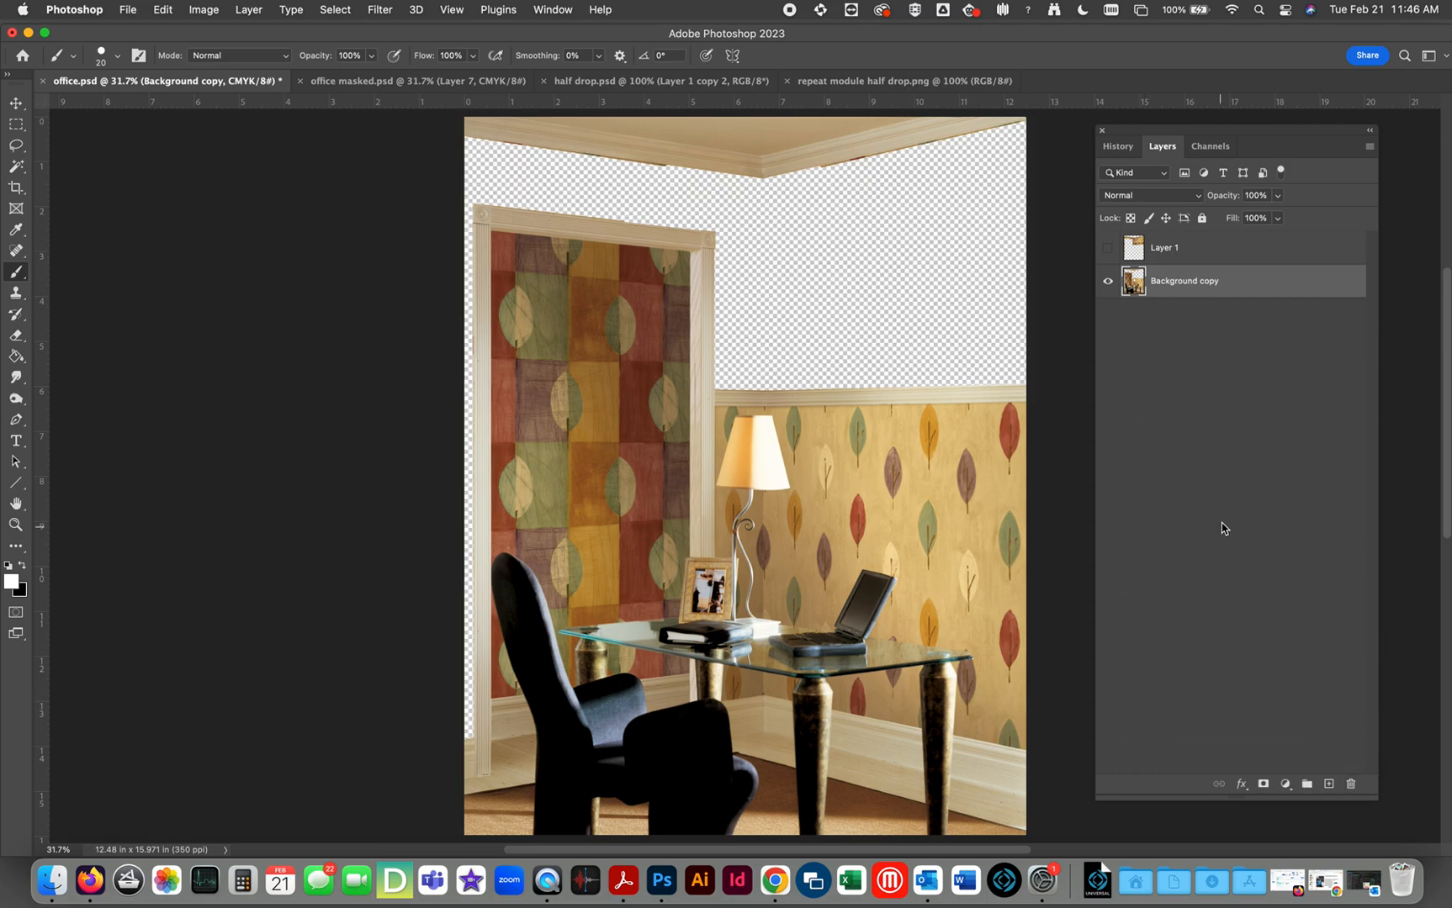
Step: Compare the cut-out with Layer 1 shown and hidden, and place a vertical guide at the wall corner
left_click(1107, 249)
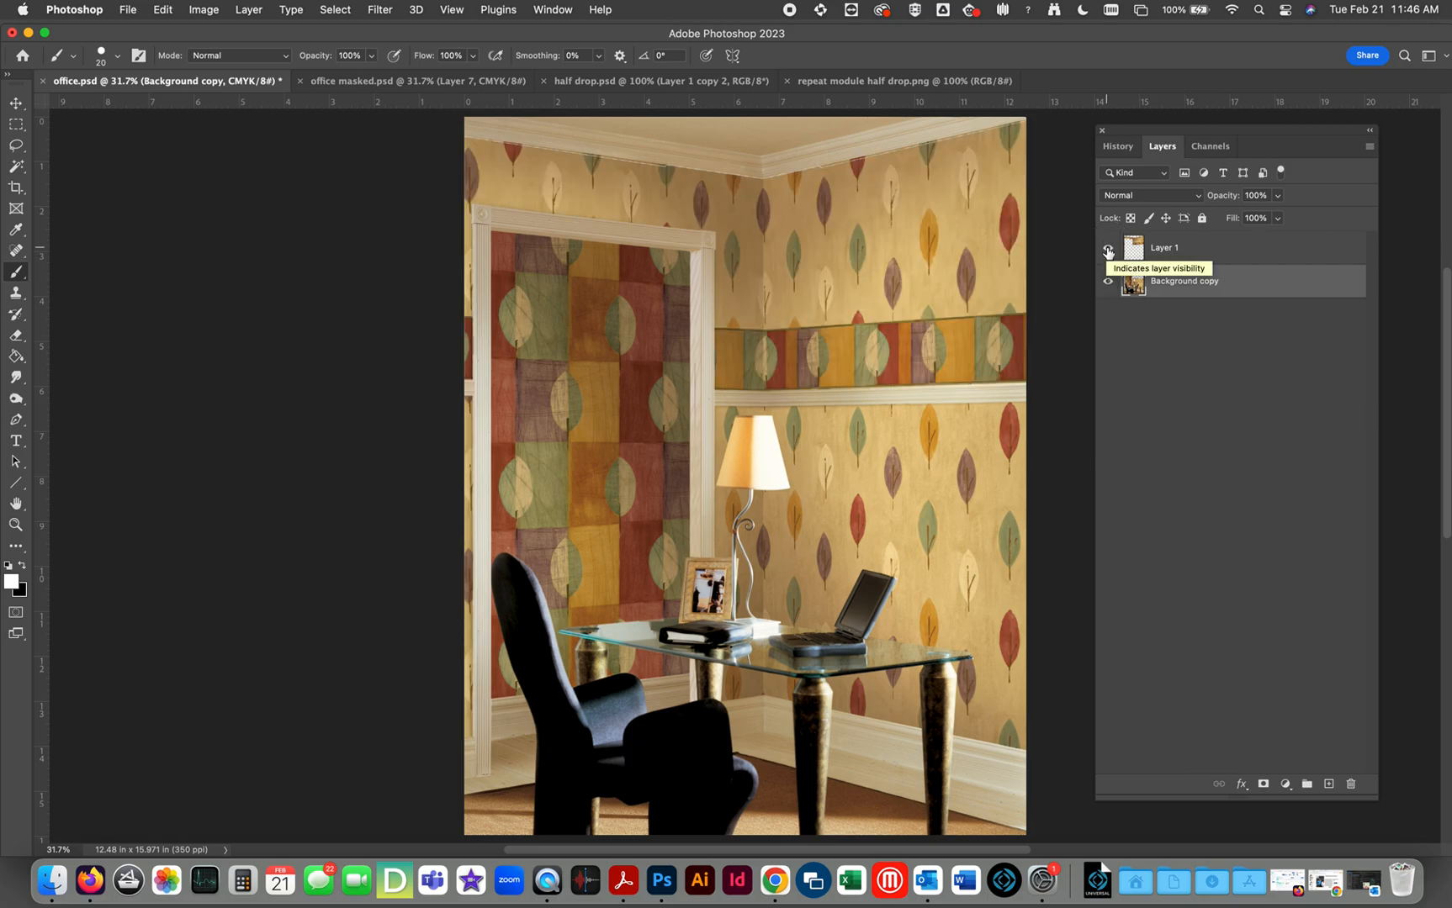
left_click(1107, 249)
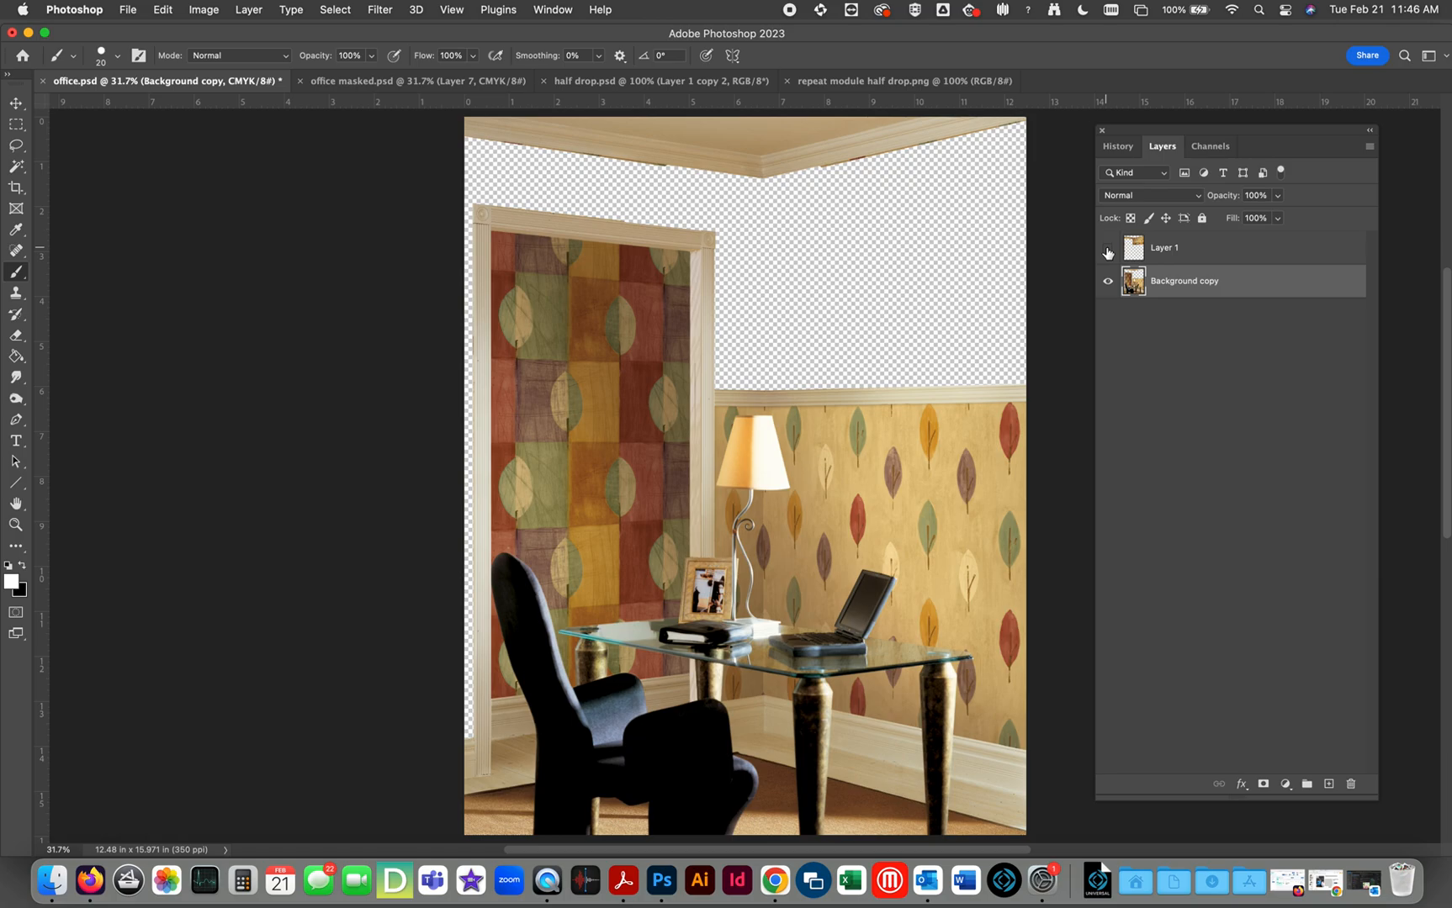
left_click(1107, 249)
left_click(1107, 249)
left_click_drag(45, 505, 763, 589)
Step: Revert office.psd to its opening history snapshot and compare its layers with those of office masked.psd
left_click(1118, 146)
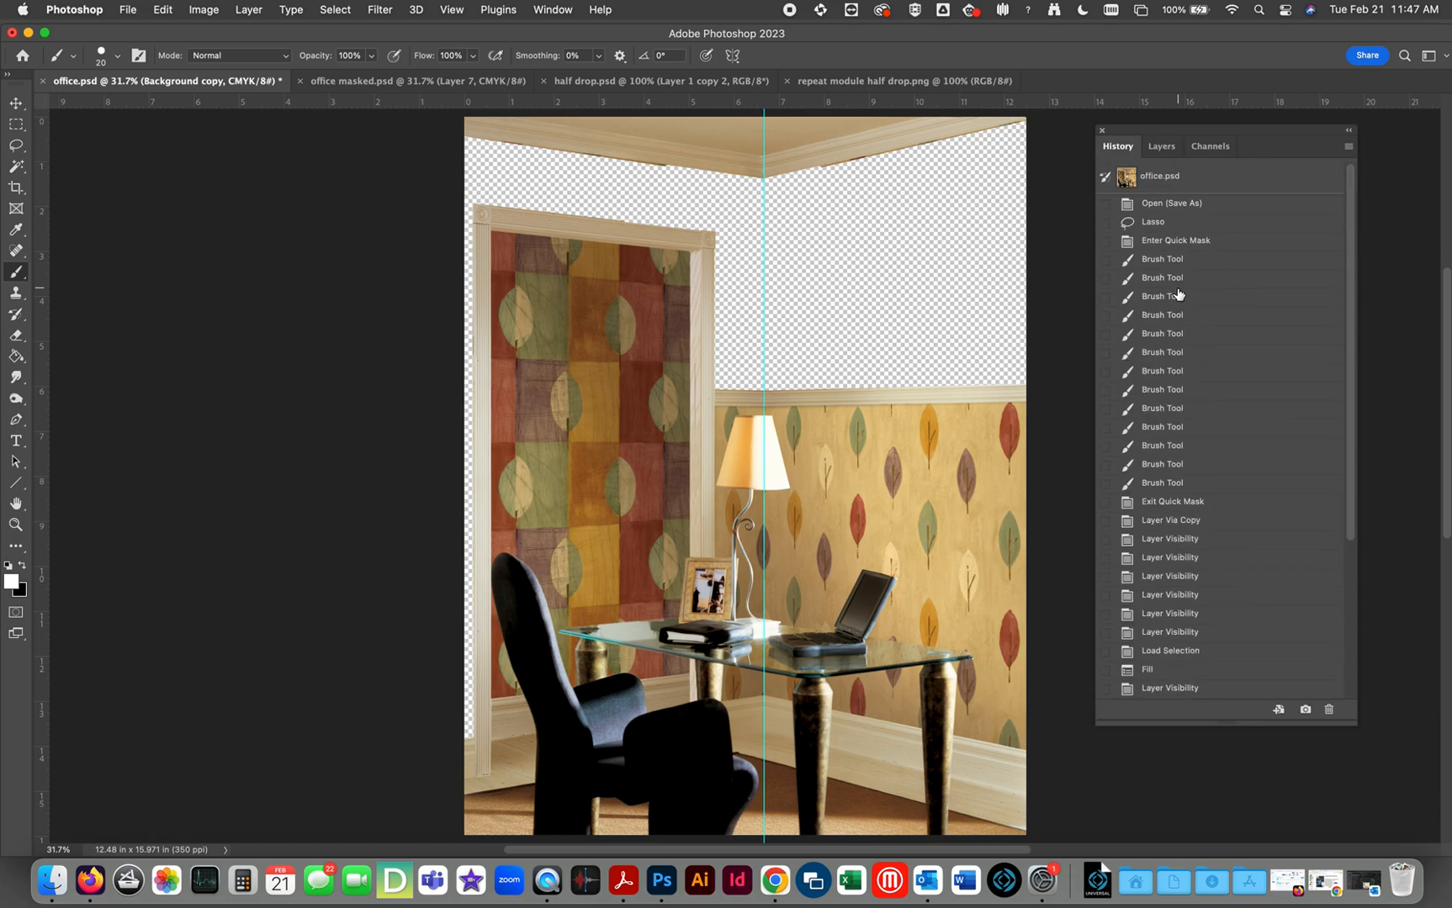
left_click(1178, 177)
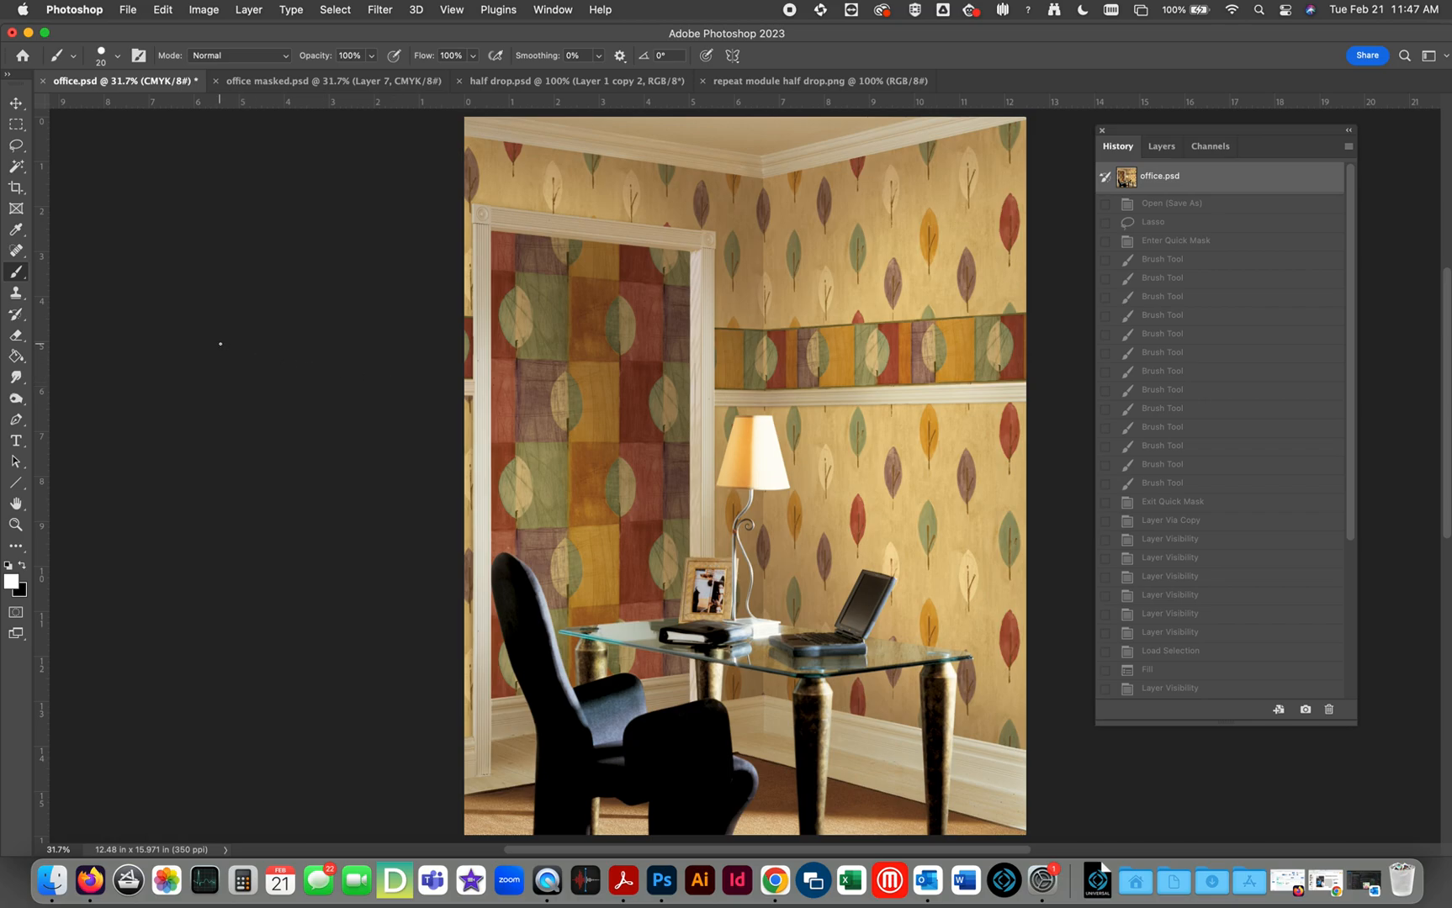
left_click(284, 84)
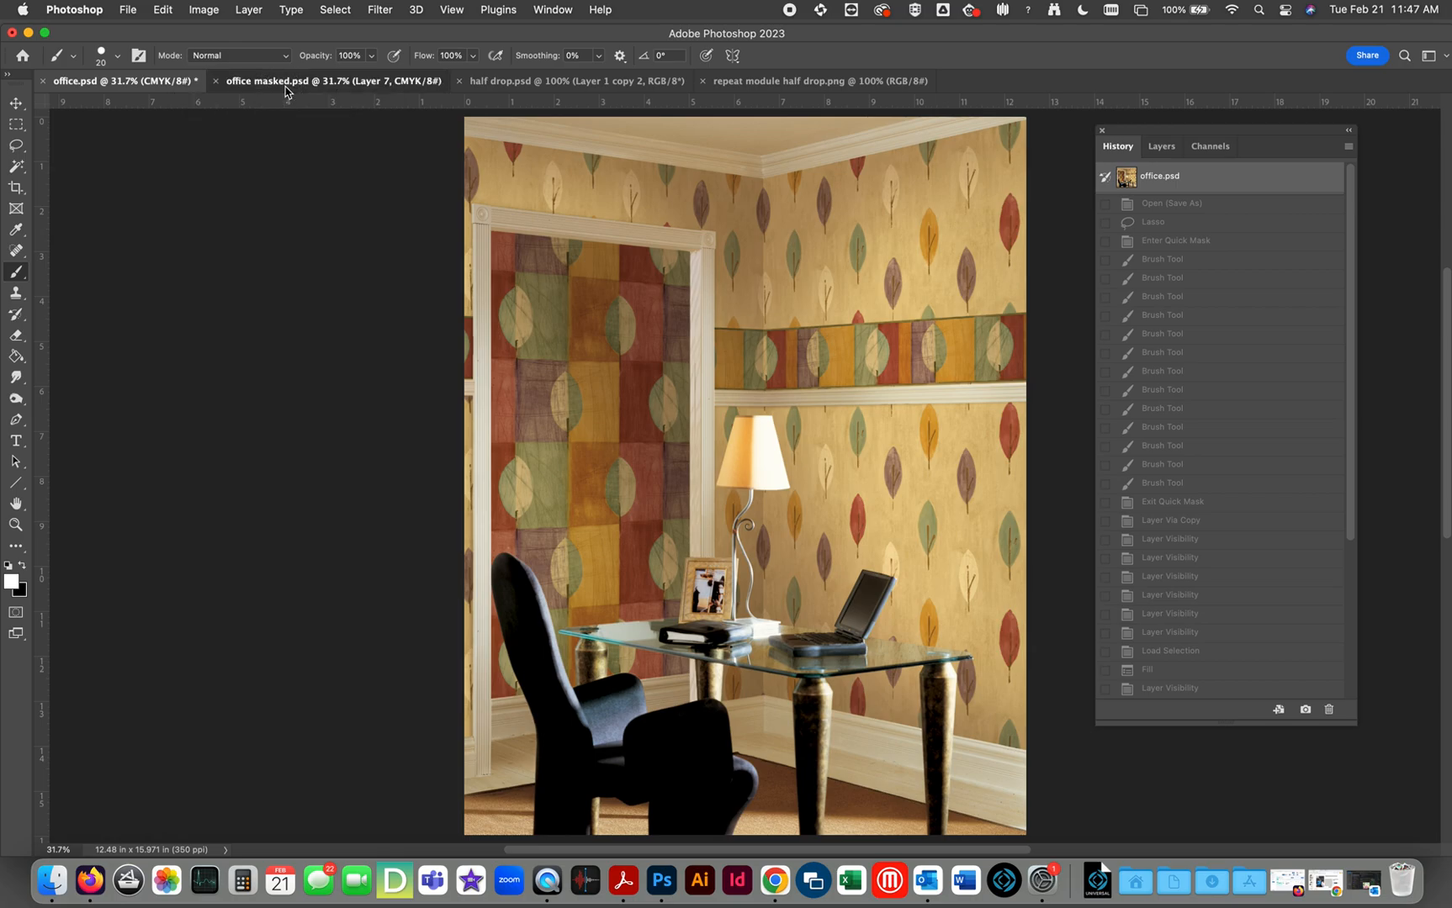
left_click(1168, 152)
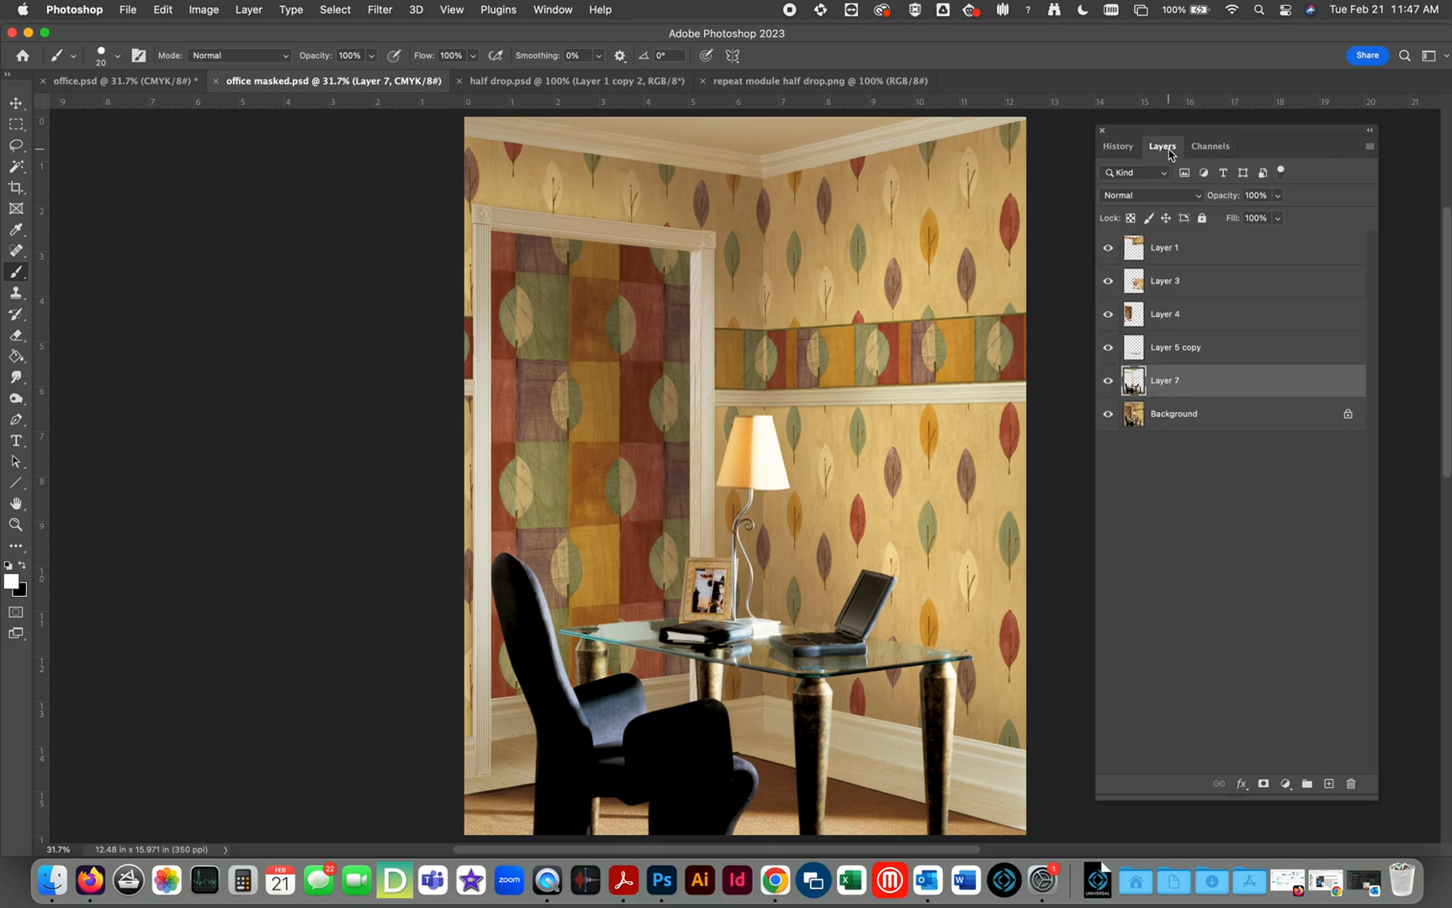
left_click(82, 87)
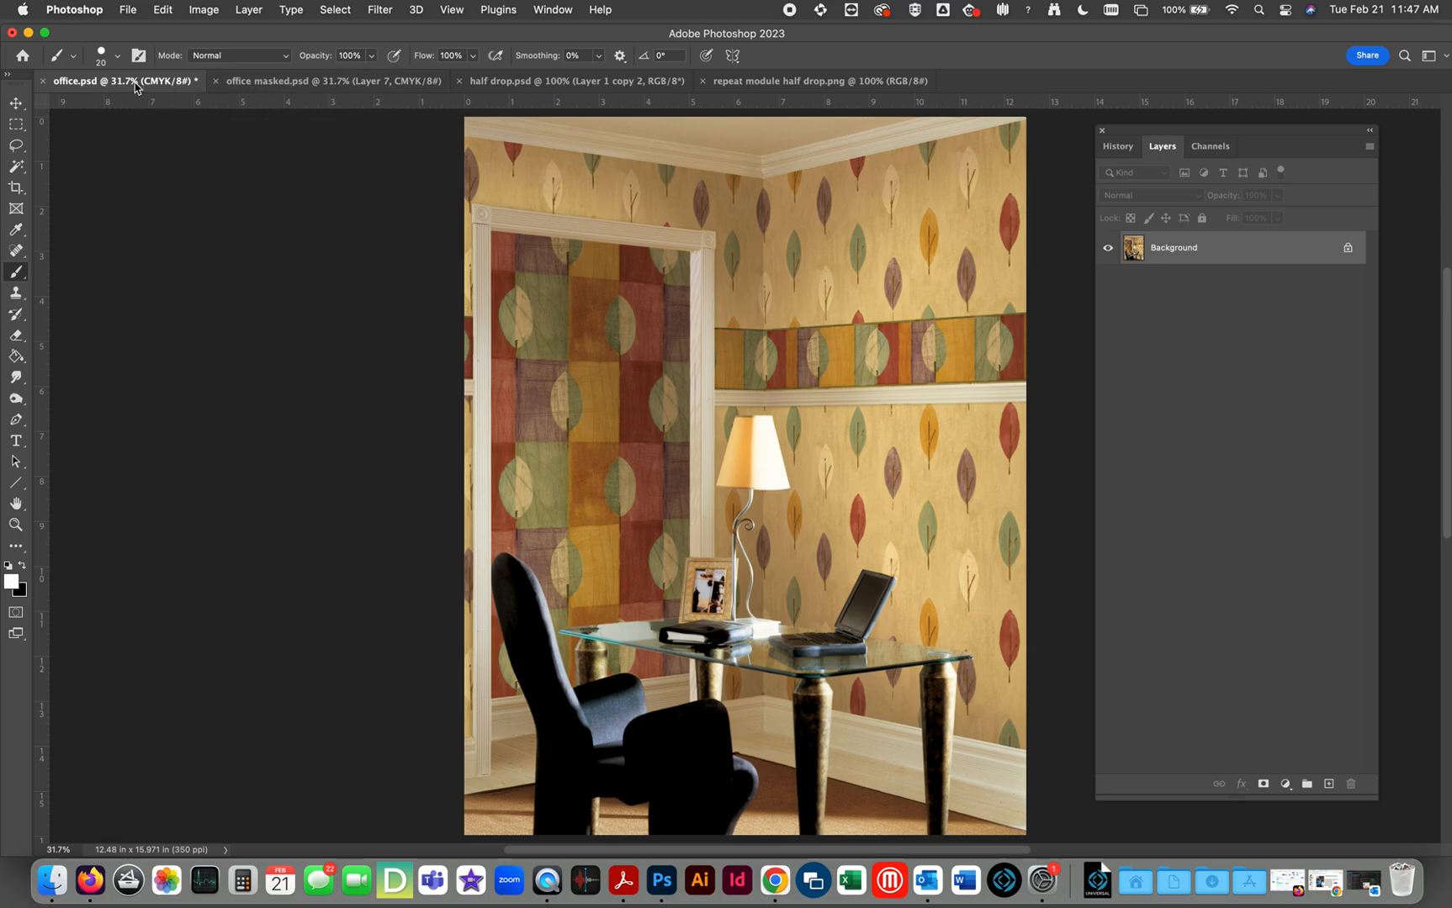
left_click(291, 84)
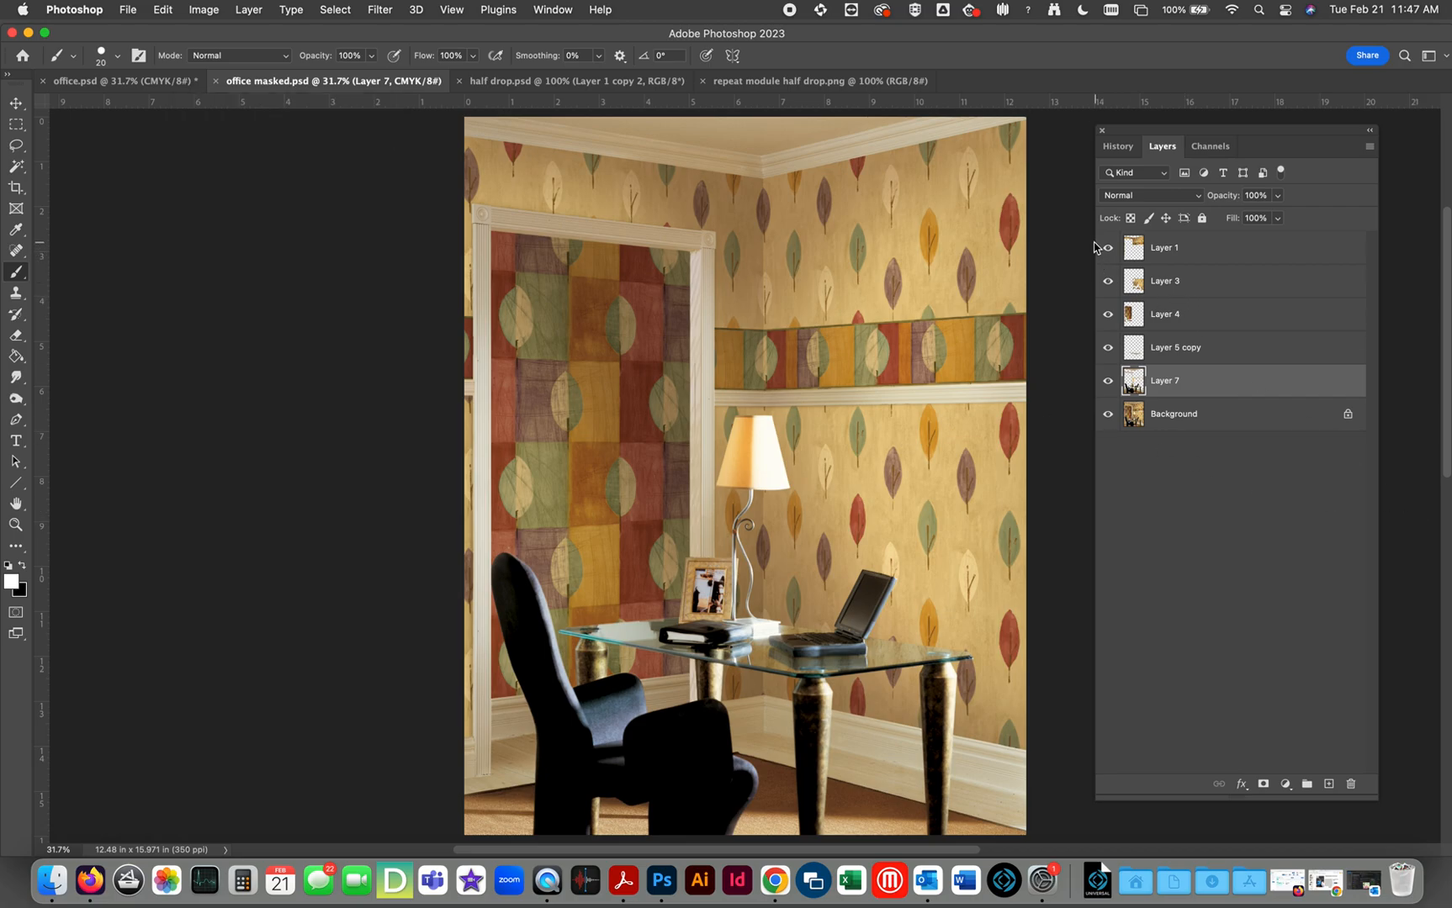
Step: Hide every layer in office masked.psd except Layer 7, which holds the furniture, door frame and mouldings
left_click_drag(1106, 249, 1110, 389)
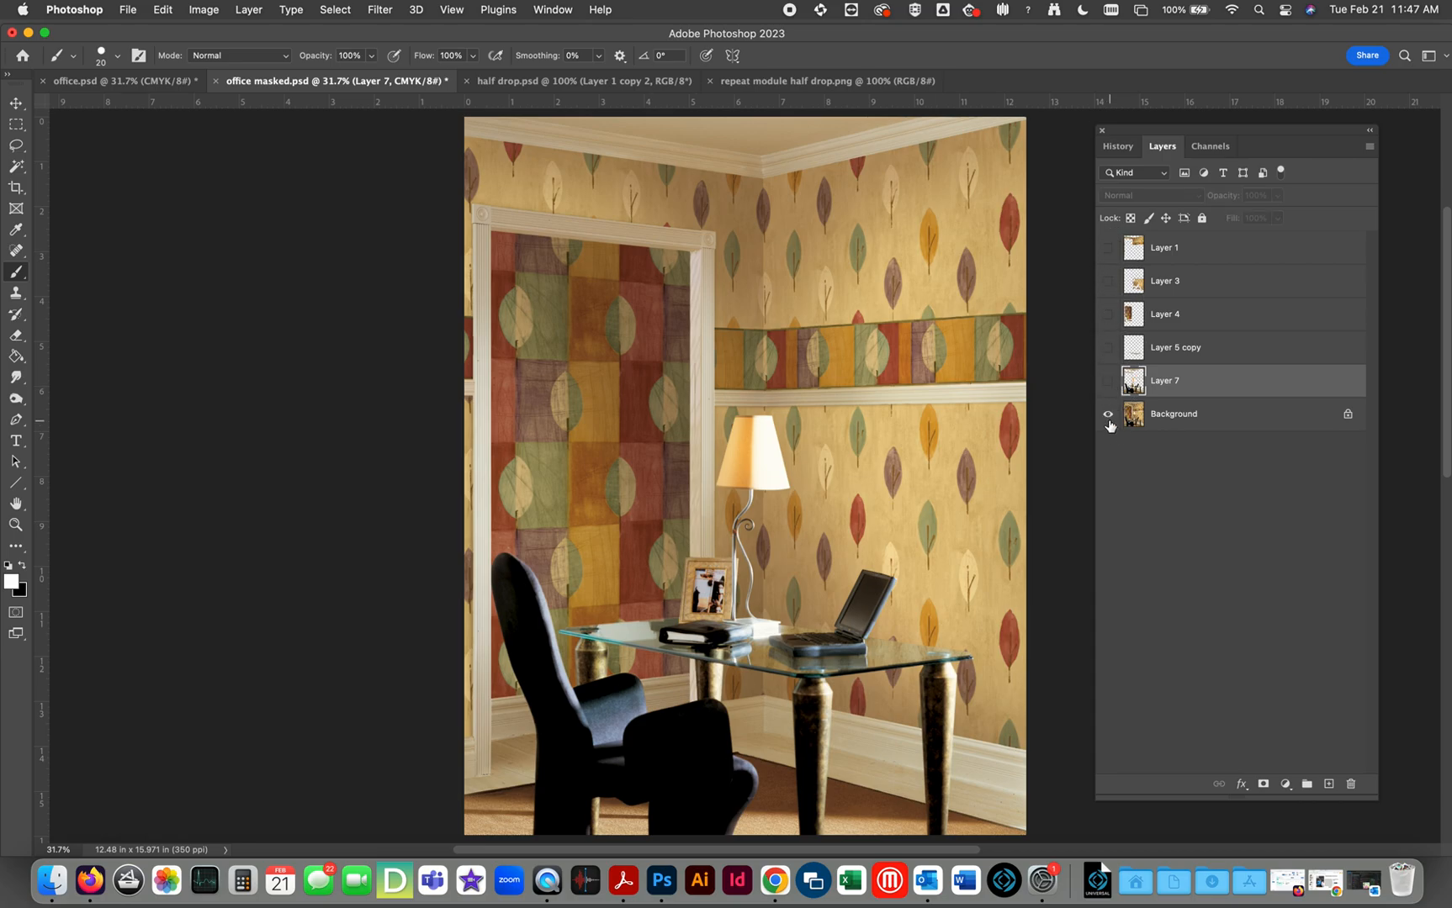
left_click(1107, 415)
left_click(1108, 416)
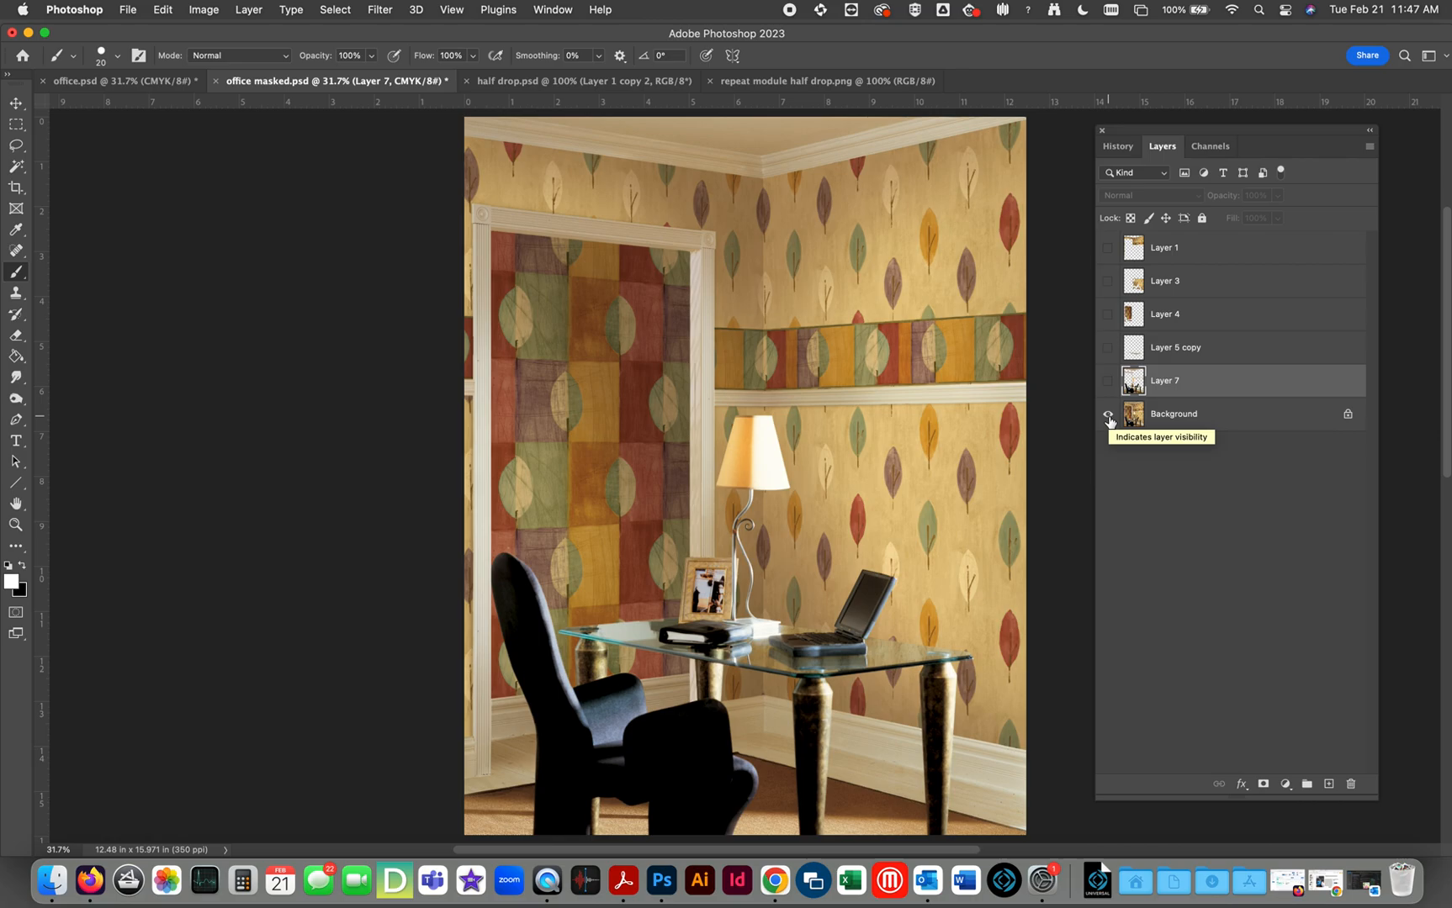
left_click(1108, 416)
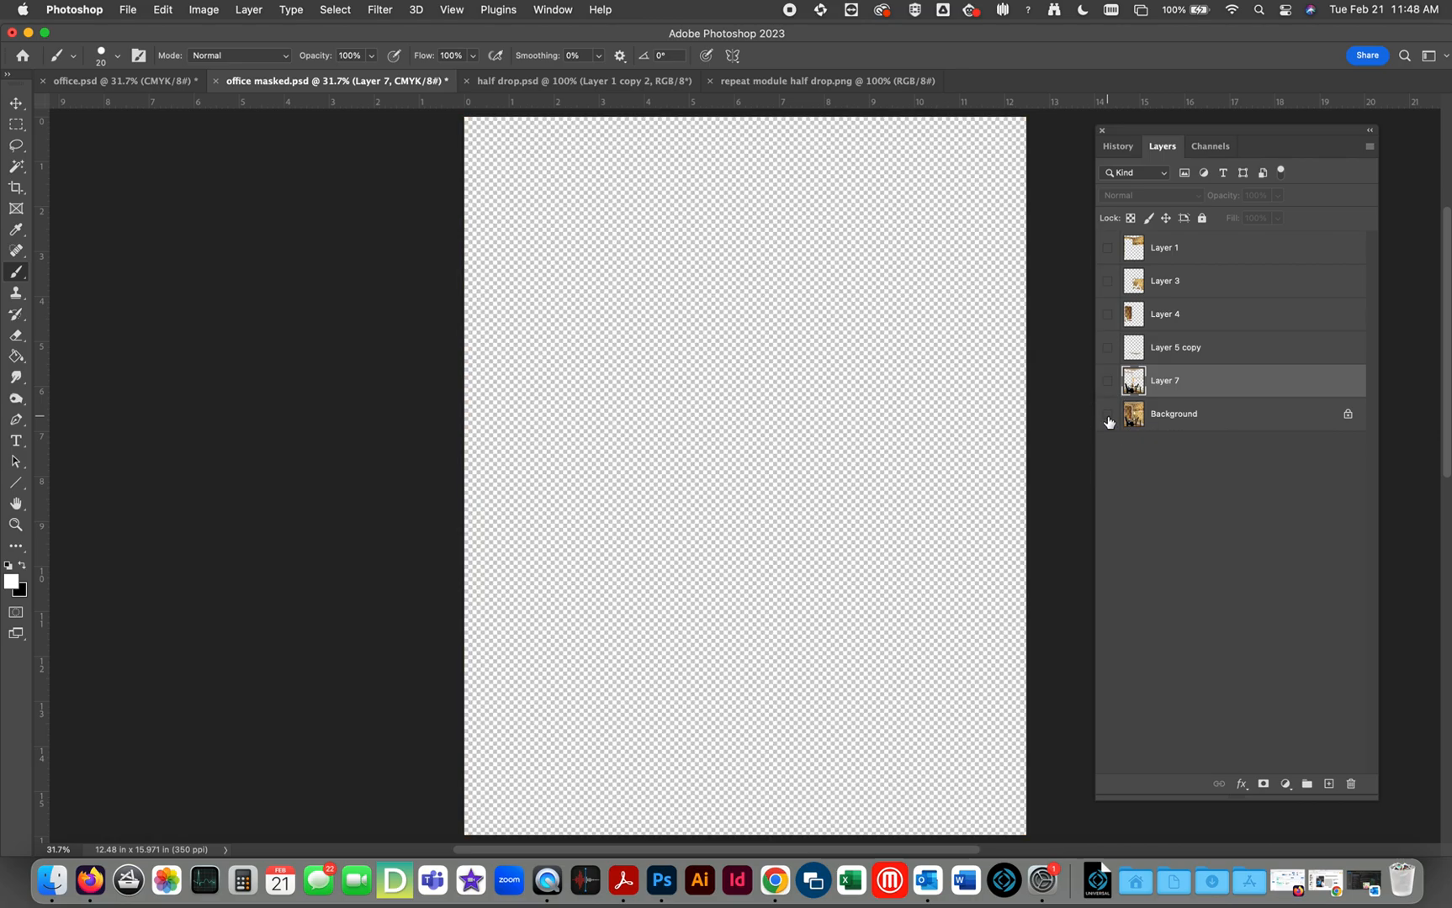
left_click(1106, 381)
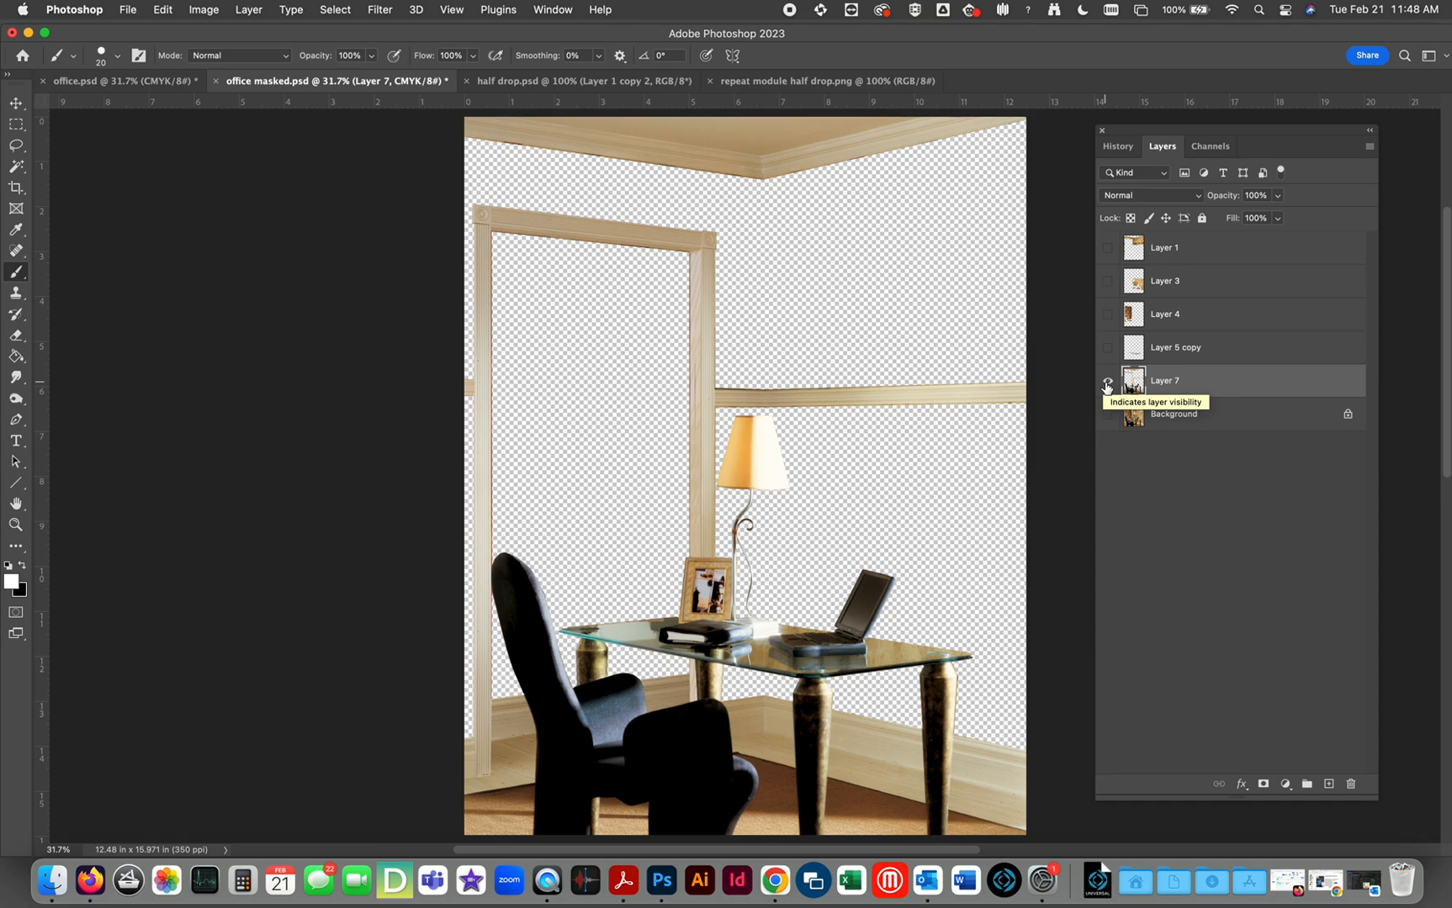
Step: Preview Layer 4, Layer 3 and Layer 1 one at a time over Layer 7, and examine the desk area up close
left_click(1108, 314)
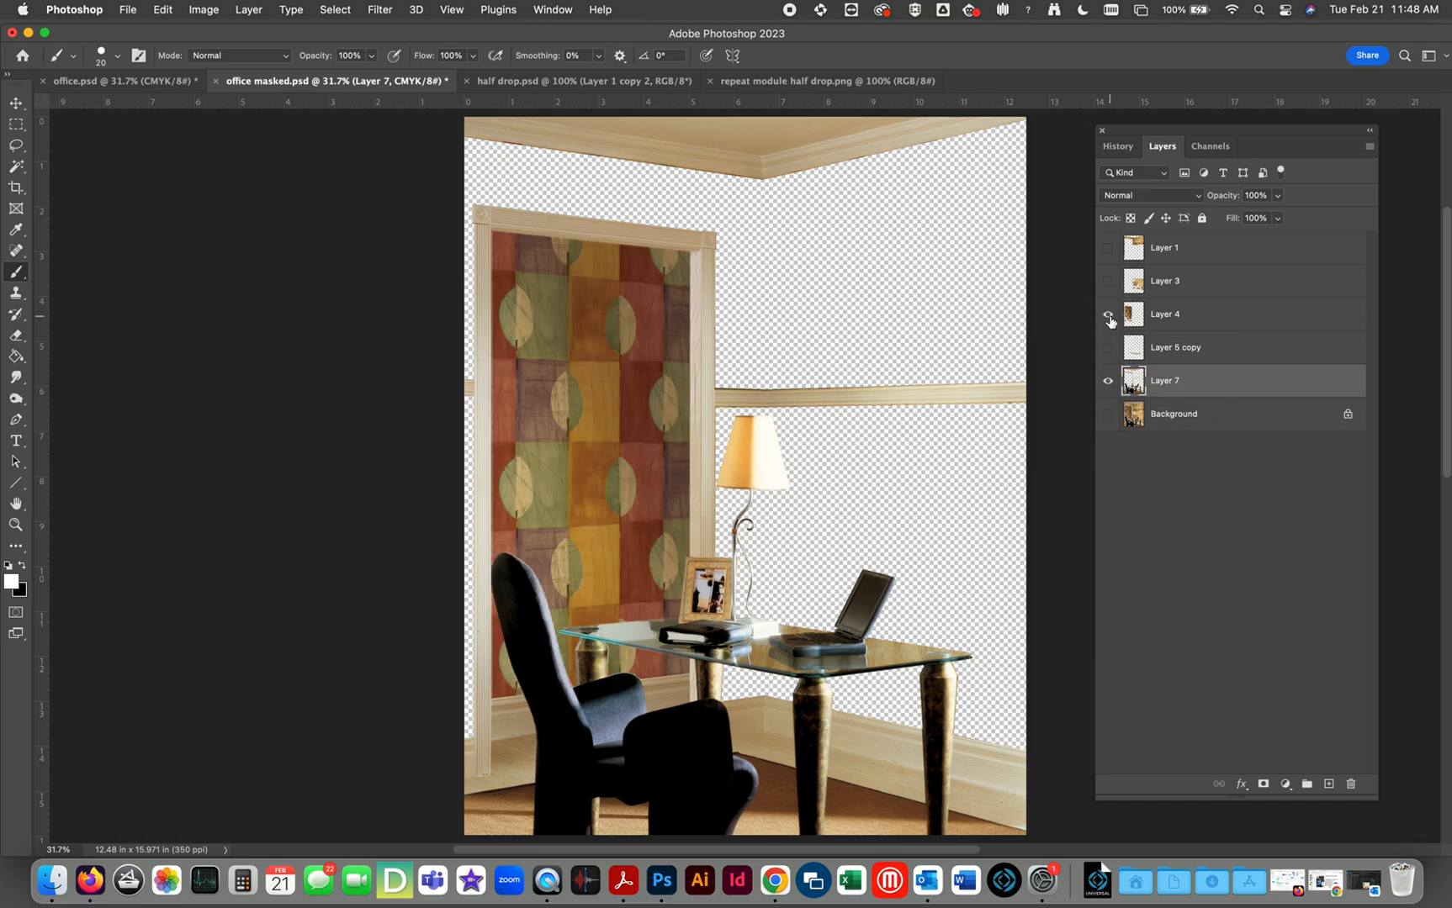
left_click(1108, 315)
left_click(1107, 281)
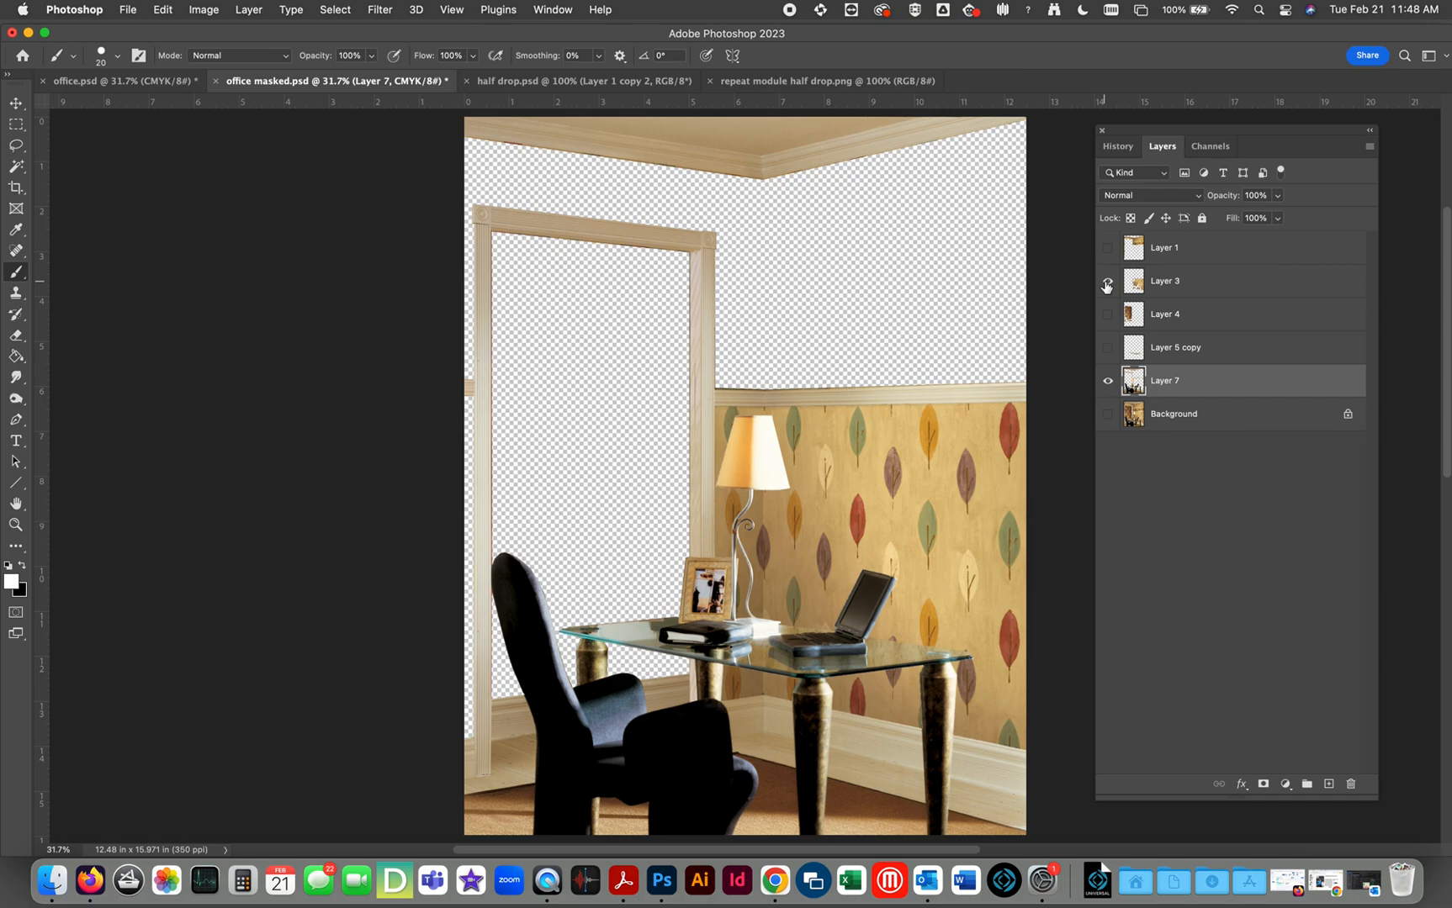
left_click(1107, 283)
left_click(1106, 248)
left_click(1106, 249)
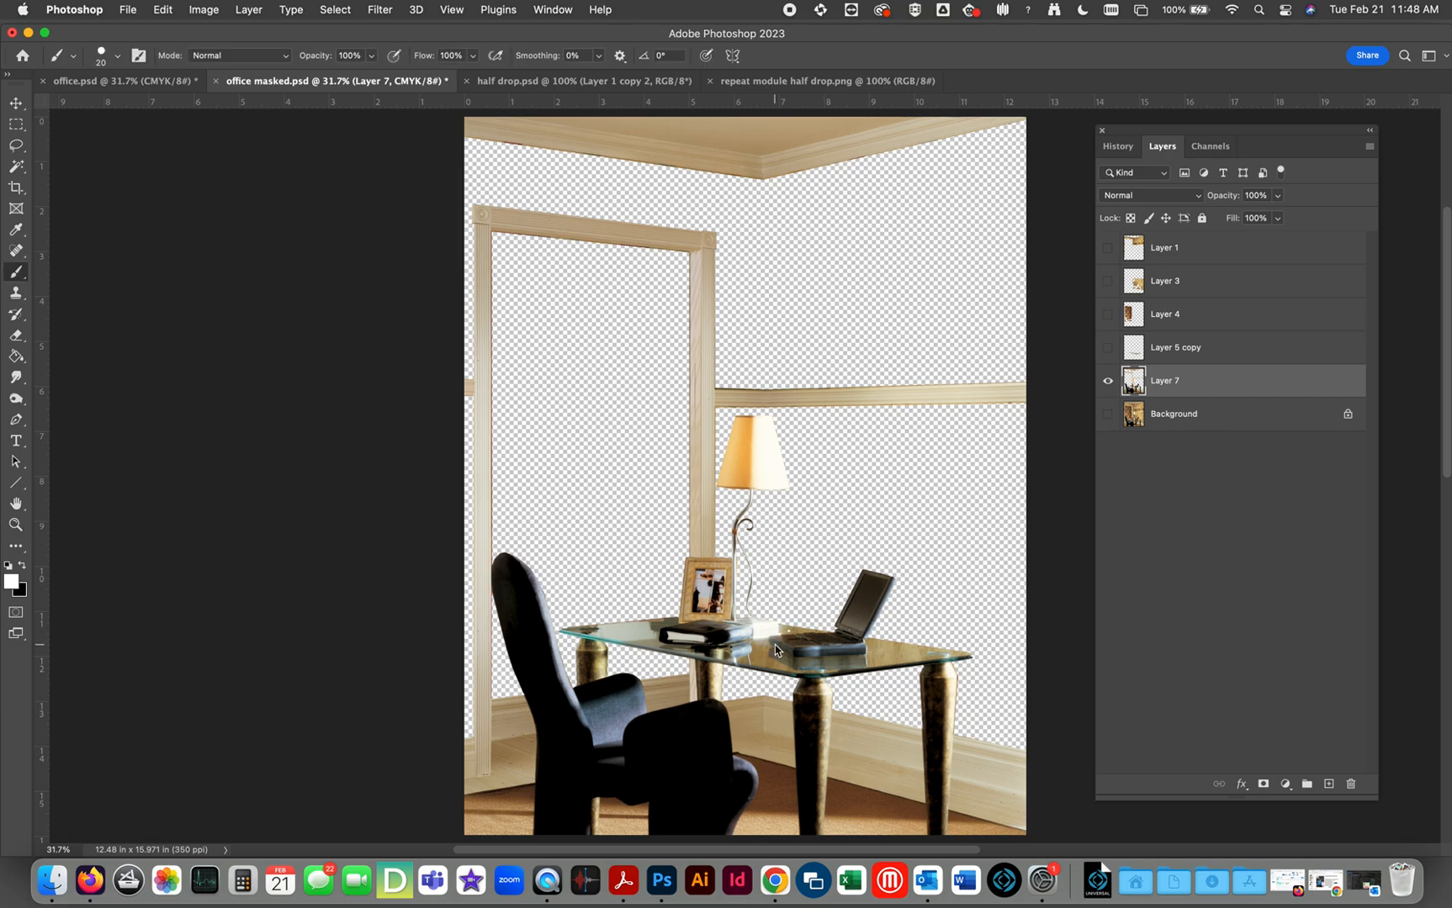
key("z")
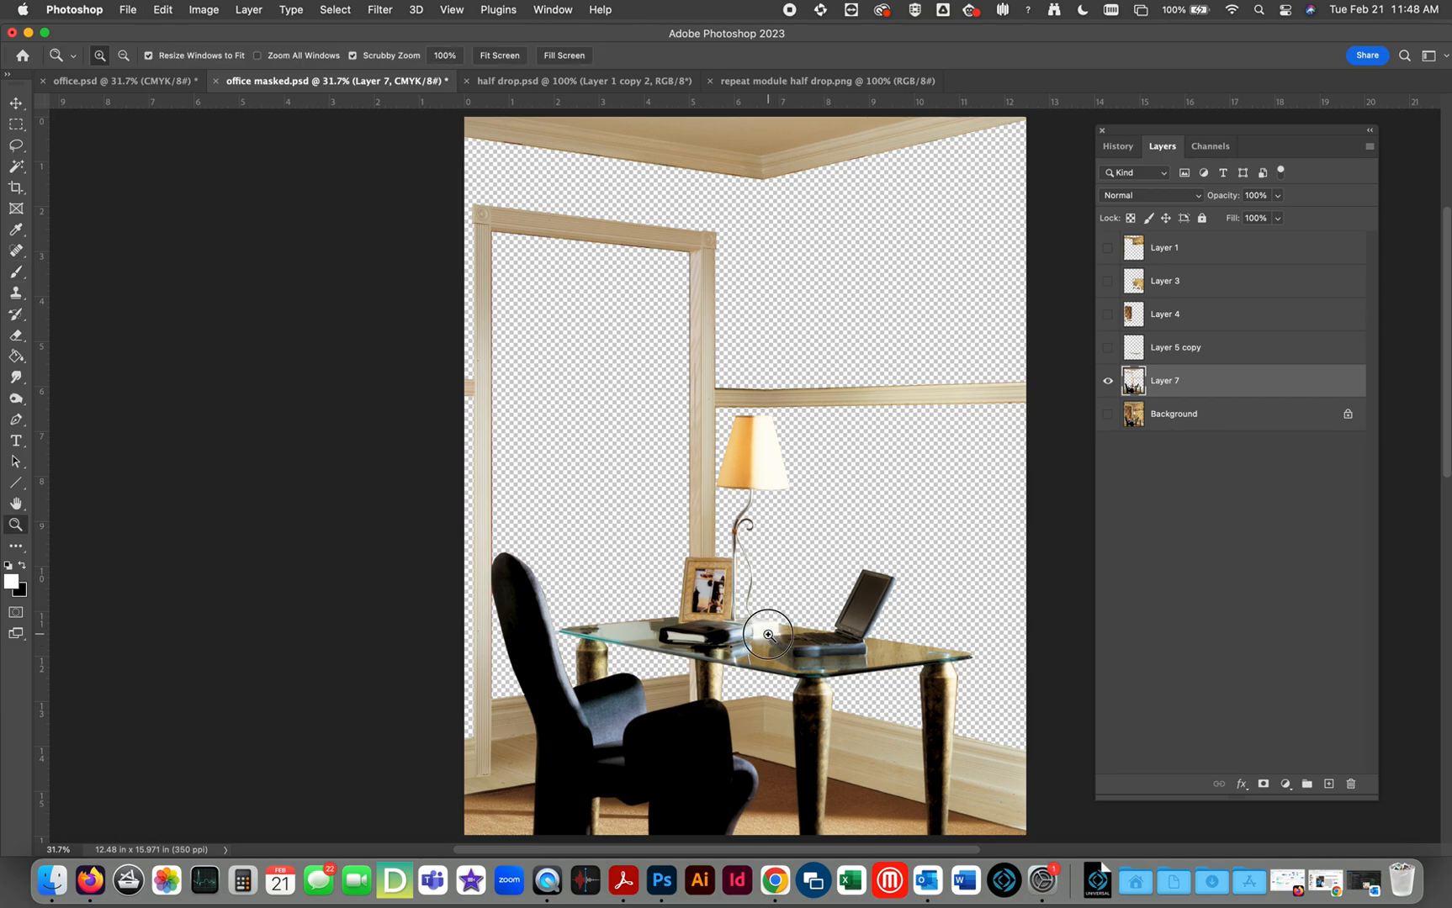
left_click(773, 647)
left_click(773, 647)
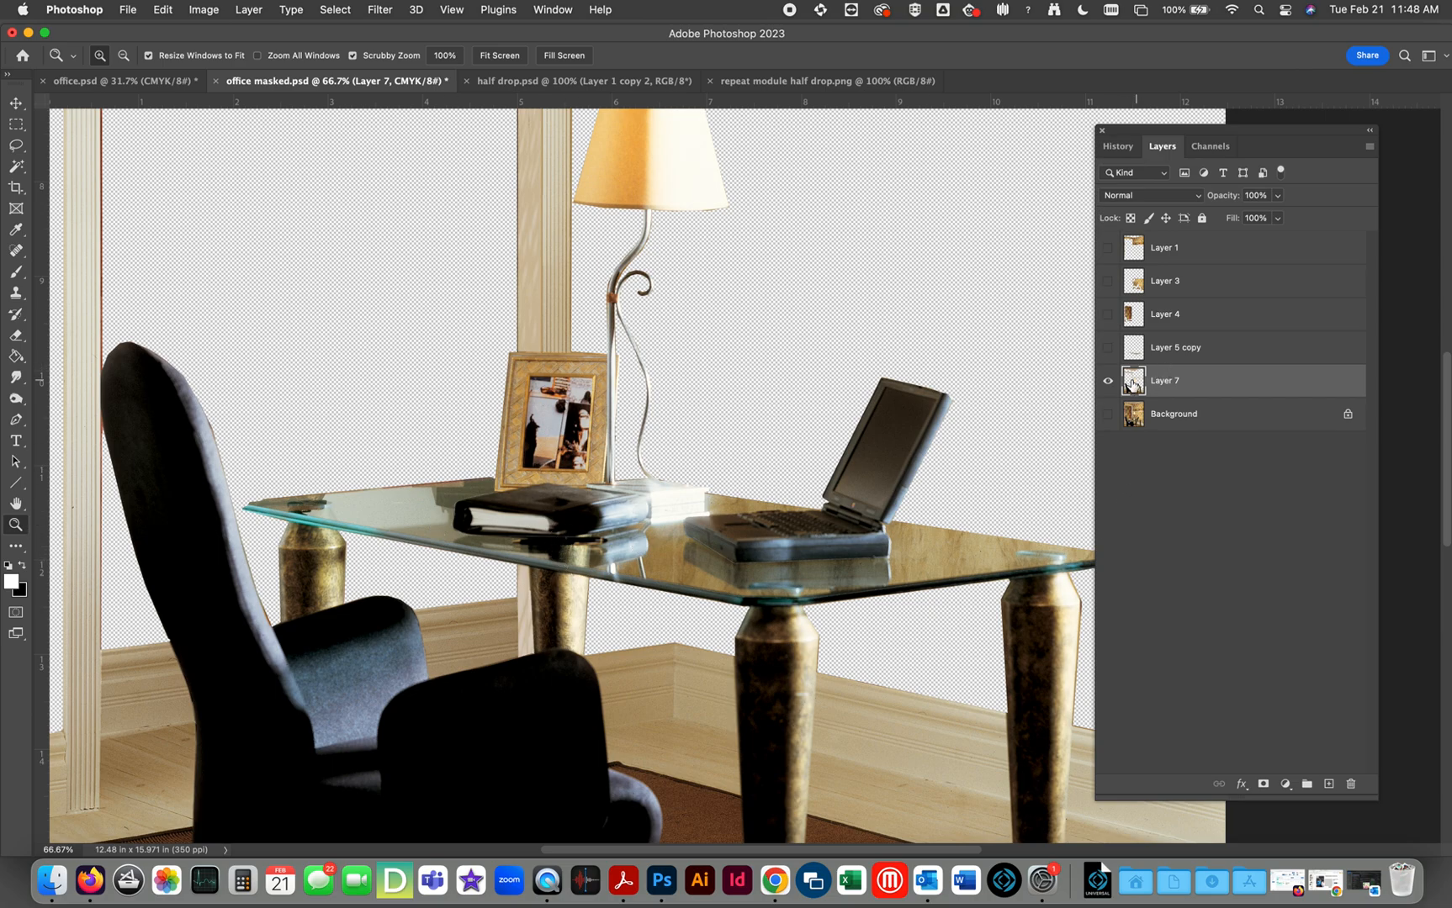
Step: Show only Layer 5 copy, which holds the glass tabletop reflections, and view it with the whole canvas in sight
left_click(1107, 348)
left_click(1107, 381)
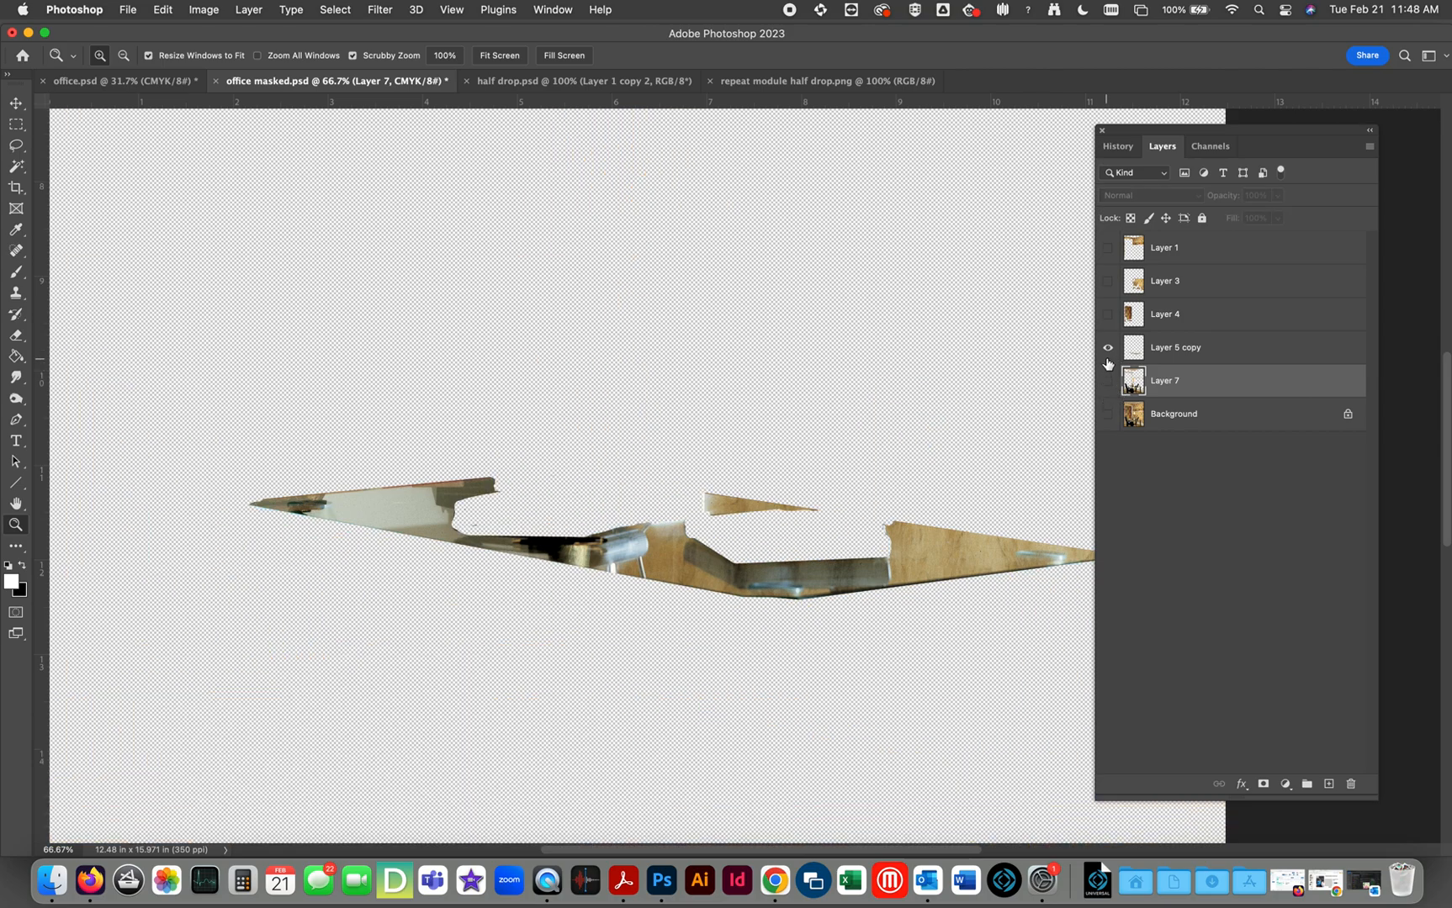
left_click(1107, 348)
left_click(1107, 350)
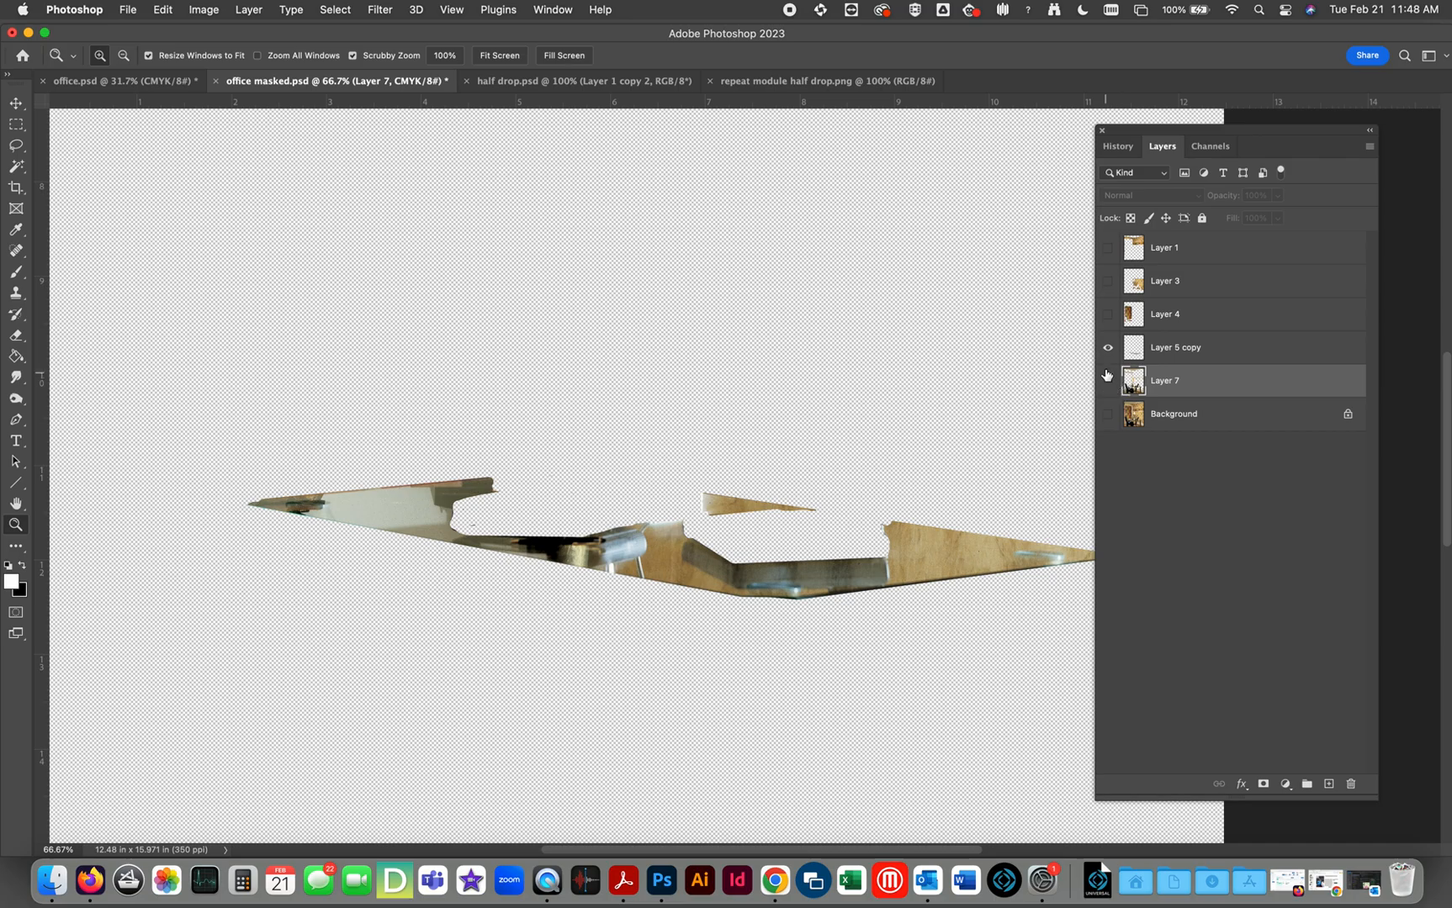
left_click(498, 55)
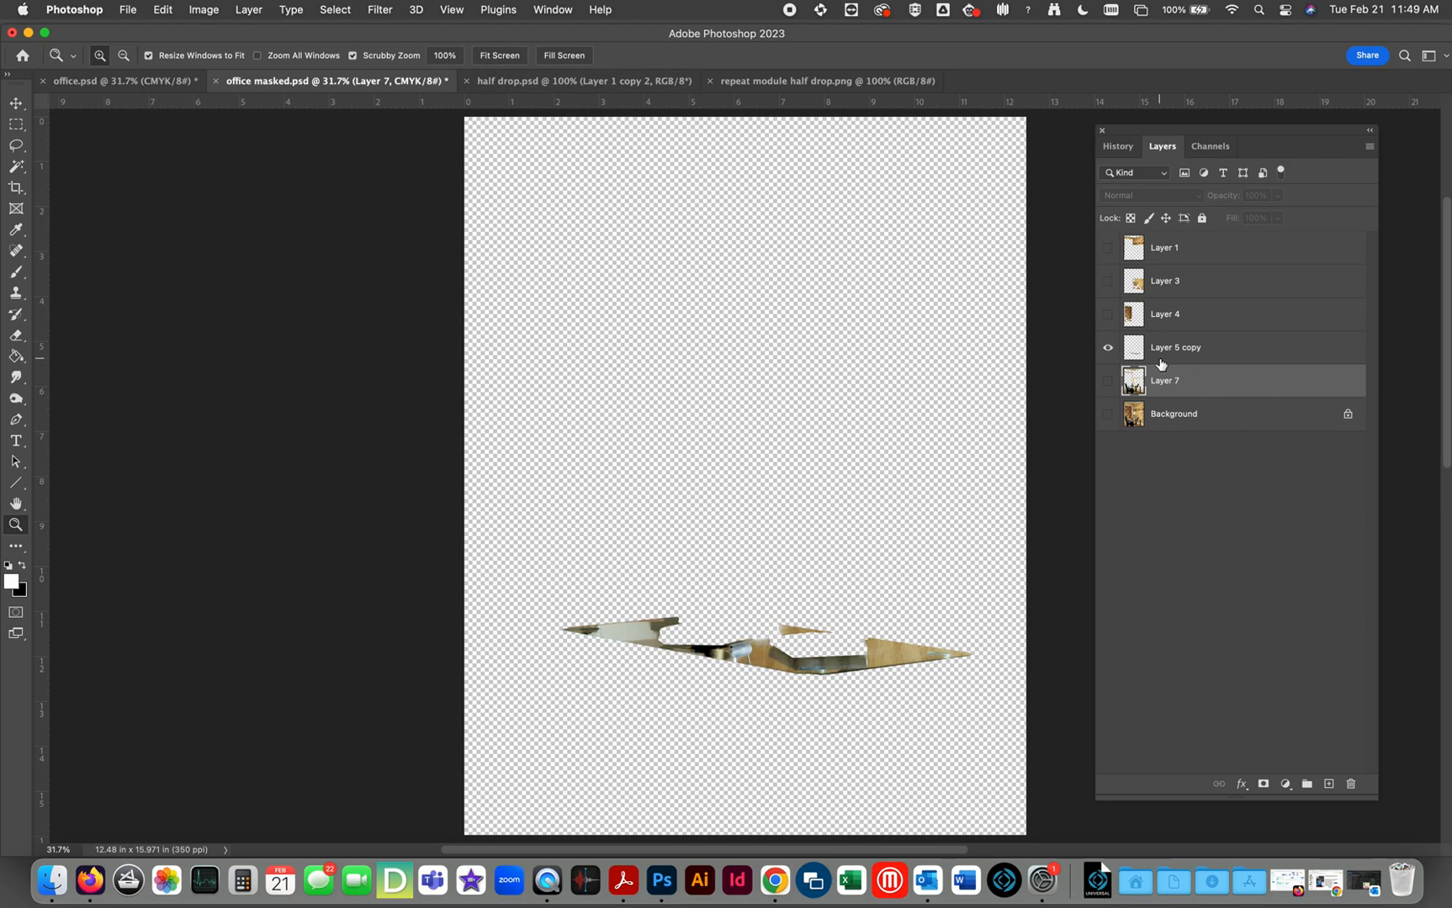
Step: Make Layers 4, 3, 1 and 7 visible together with Layer 5 copy, and move Layer 7 to the top of the layer stack
left_click(1104, 316)
left_click(1105, 285)
left_click(1107, 247)
left_click(1108, 382)
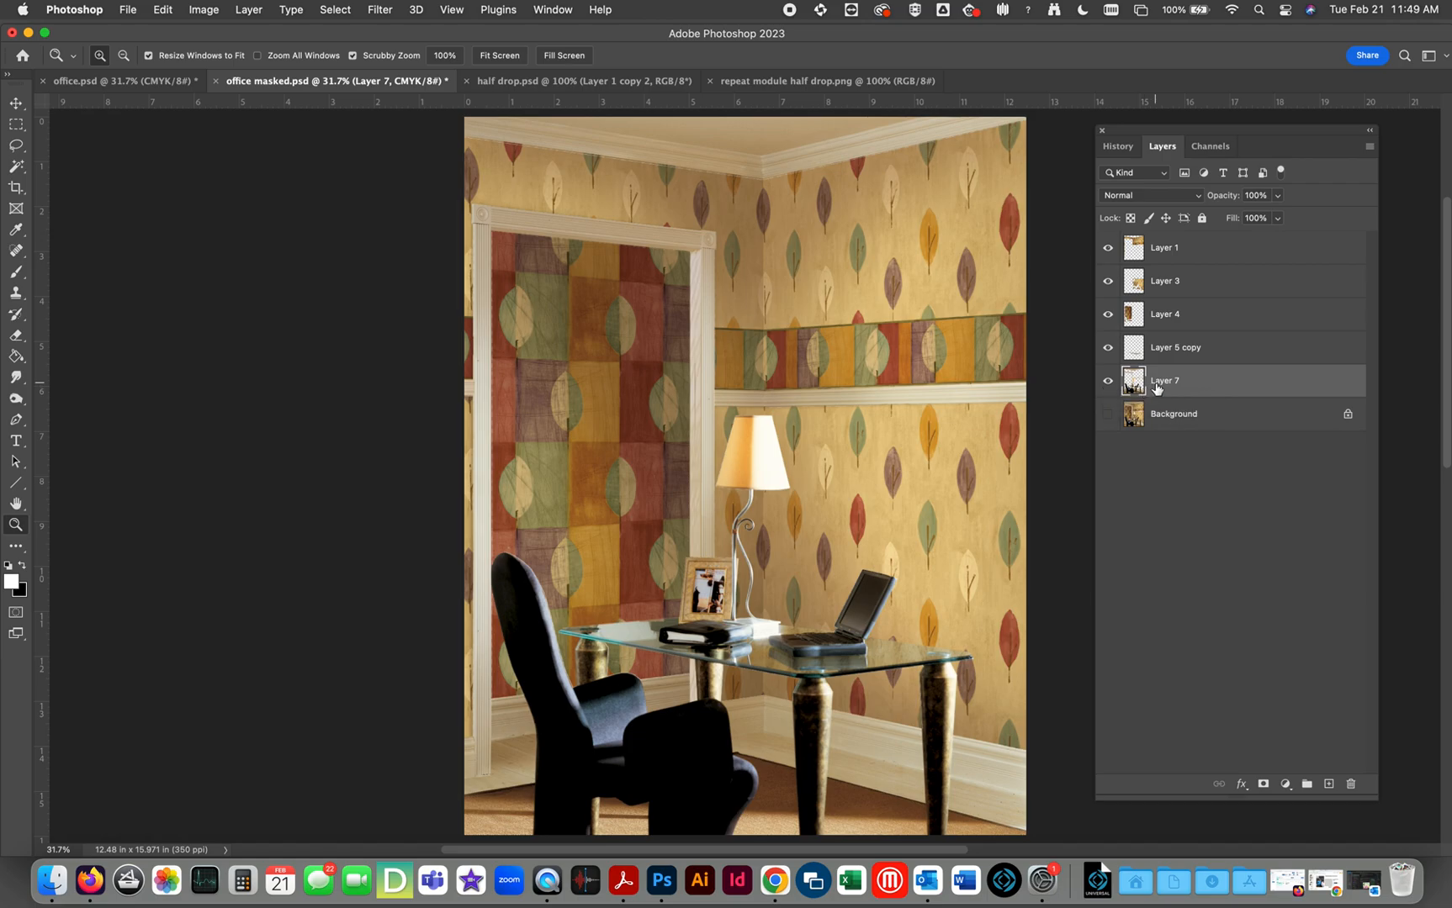
left_click_drag(1156, 387, 1164, 246)
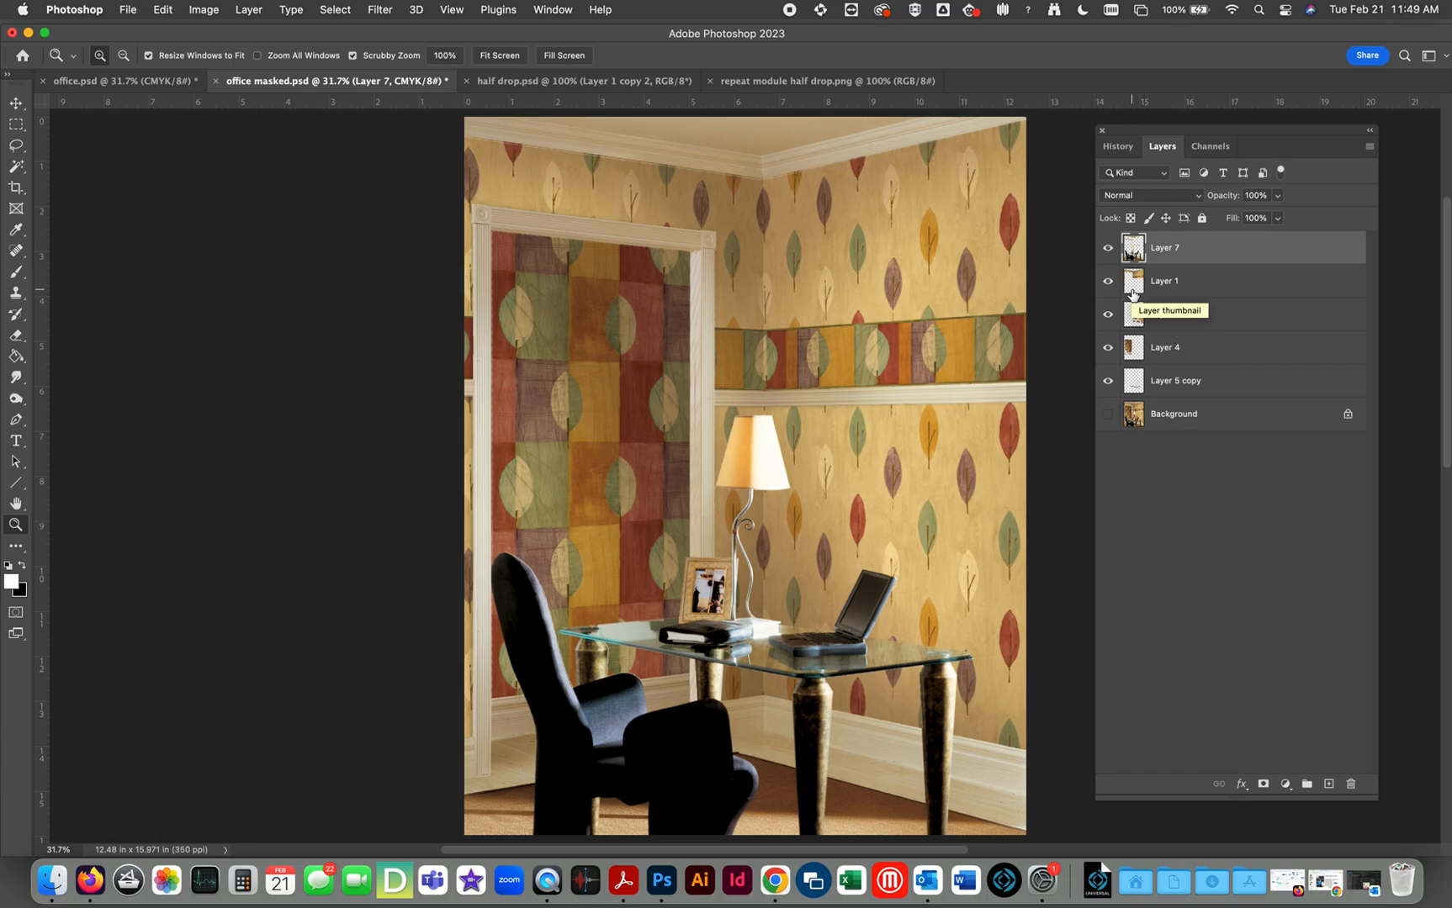
Step: Select and copy the entire half-drop leaf pattern in repeat module half drop.png
key("super+minus")
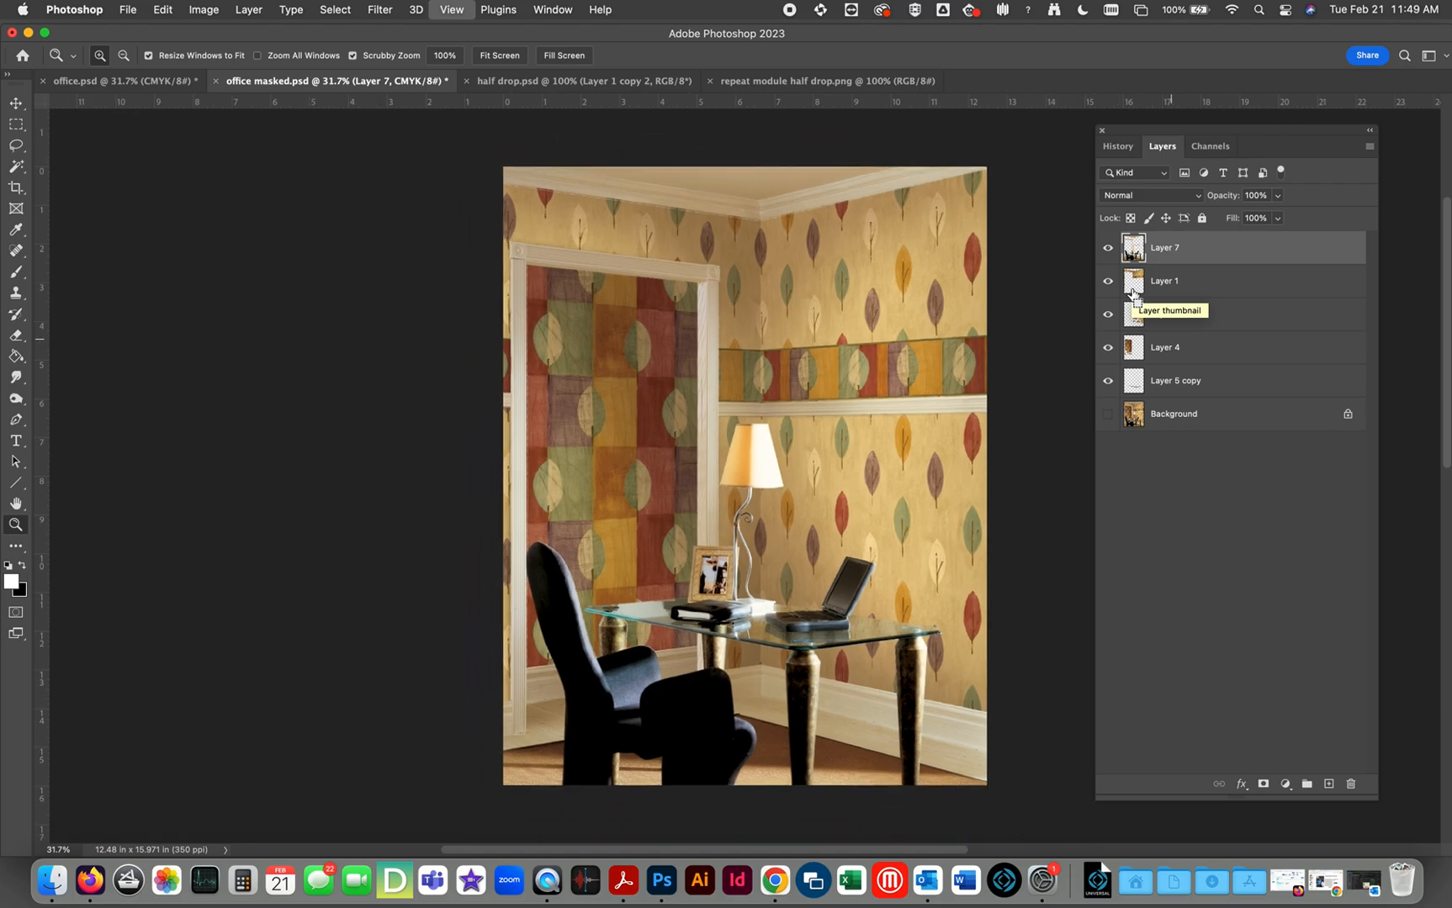
left_click_drag(889, 368, 653, 383)
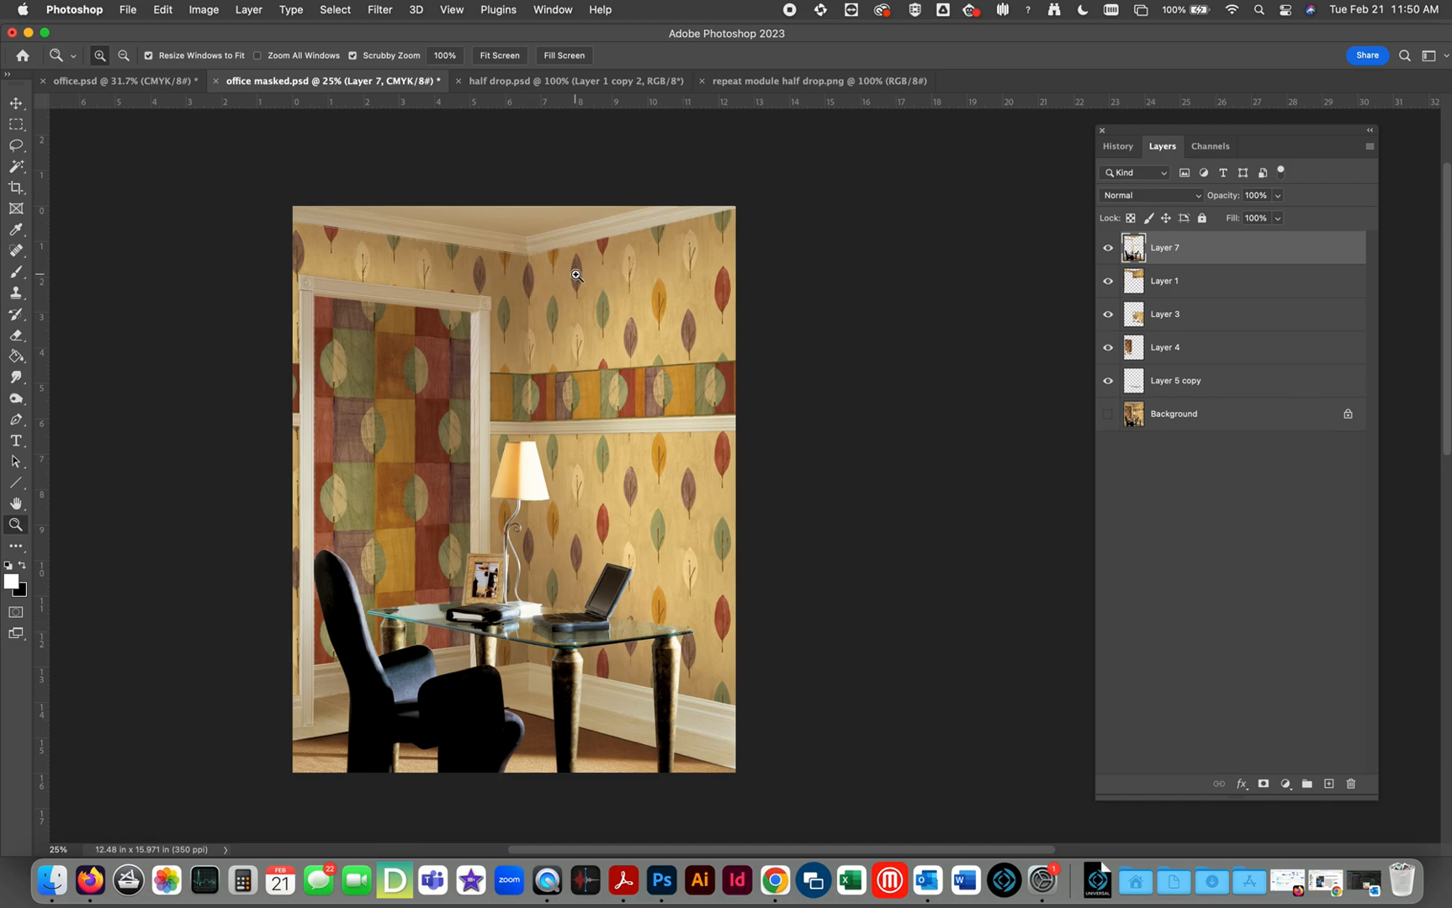
left_click(539, 82)
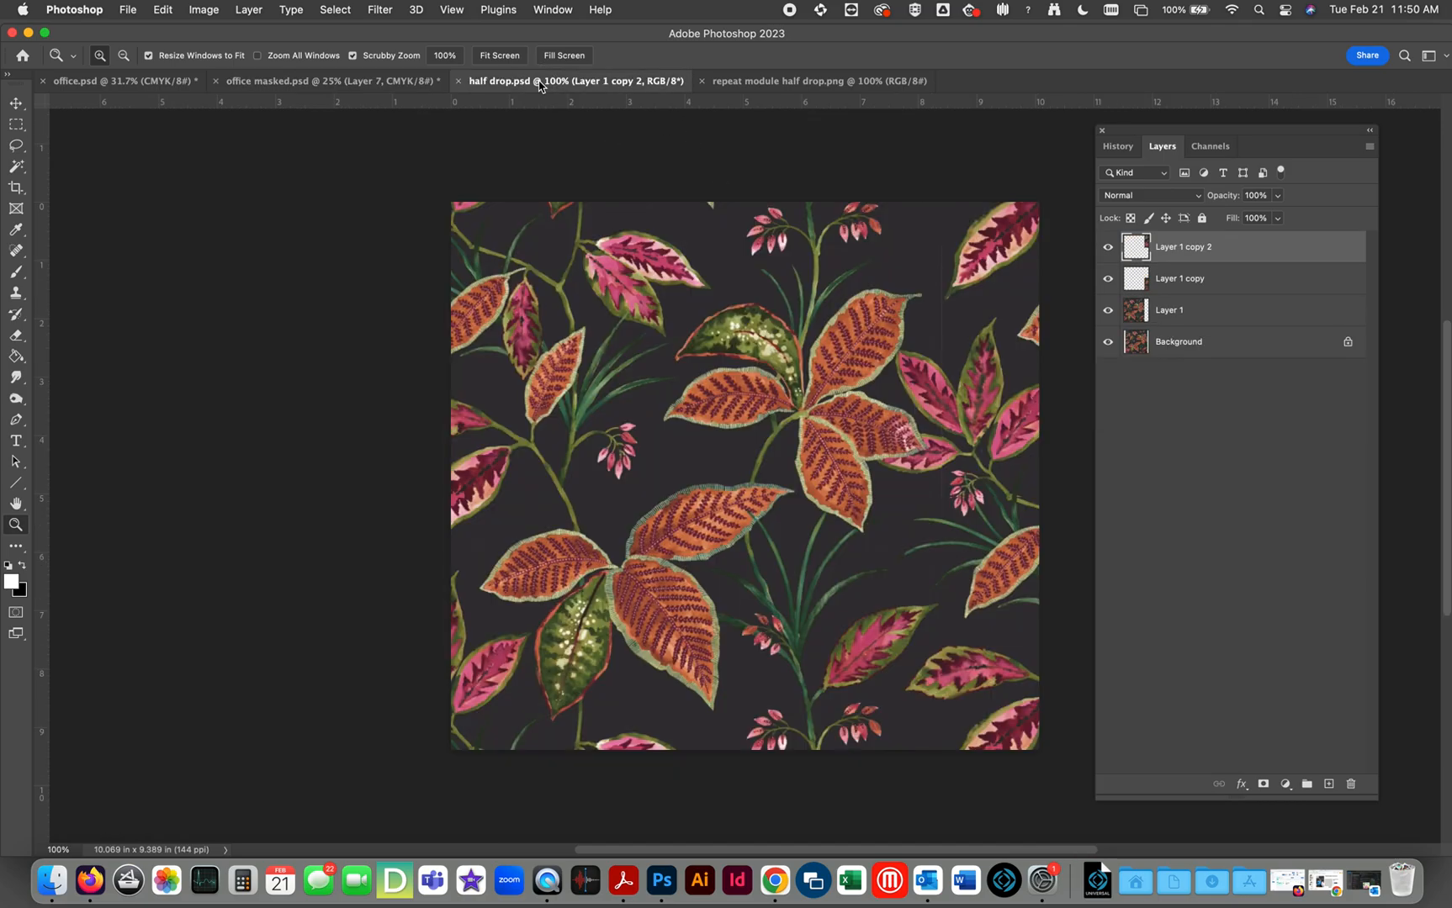
left_click(805, 82)
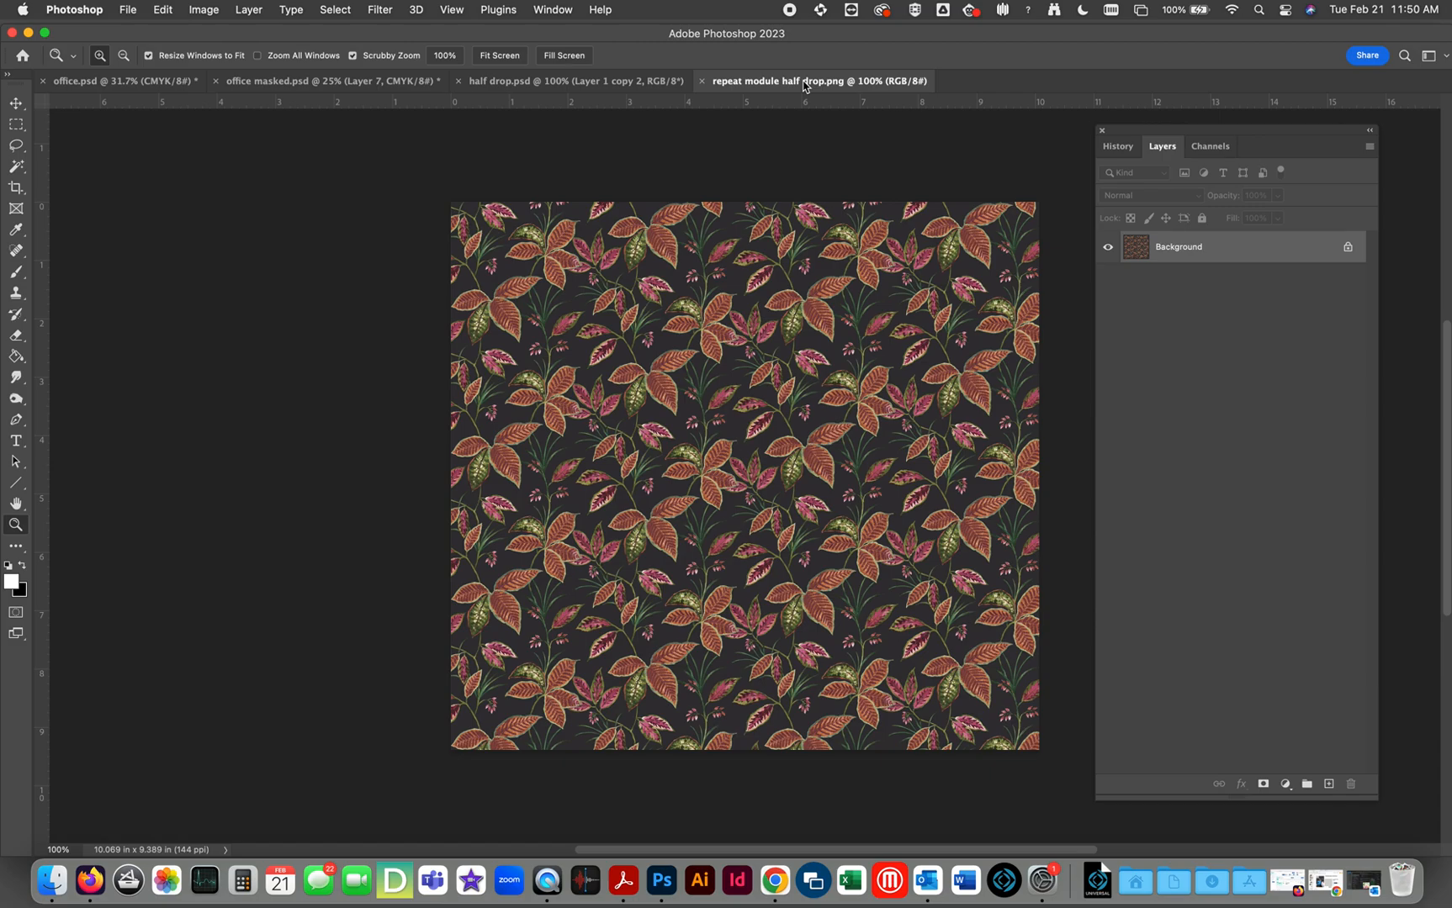
key("super+a")
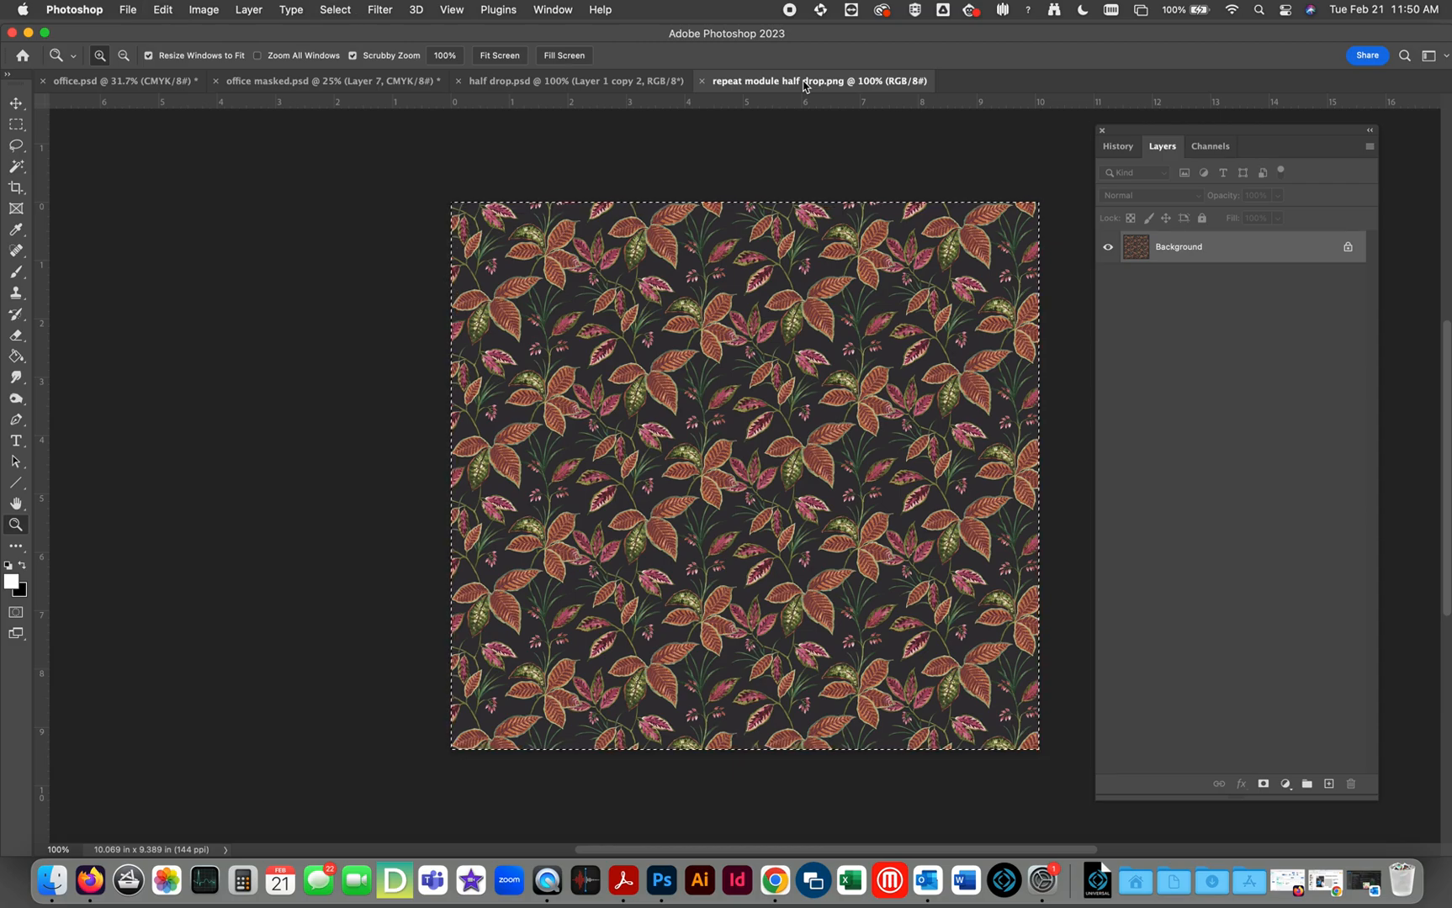
left_click(282, 84)
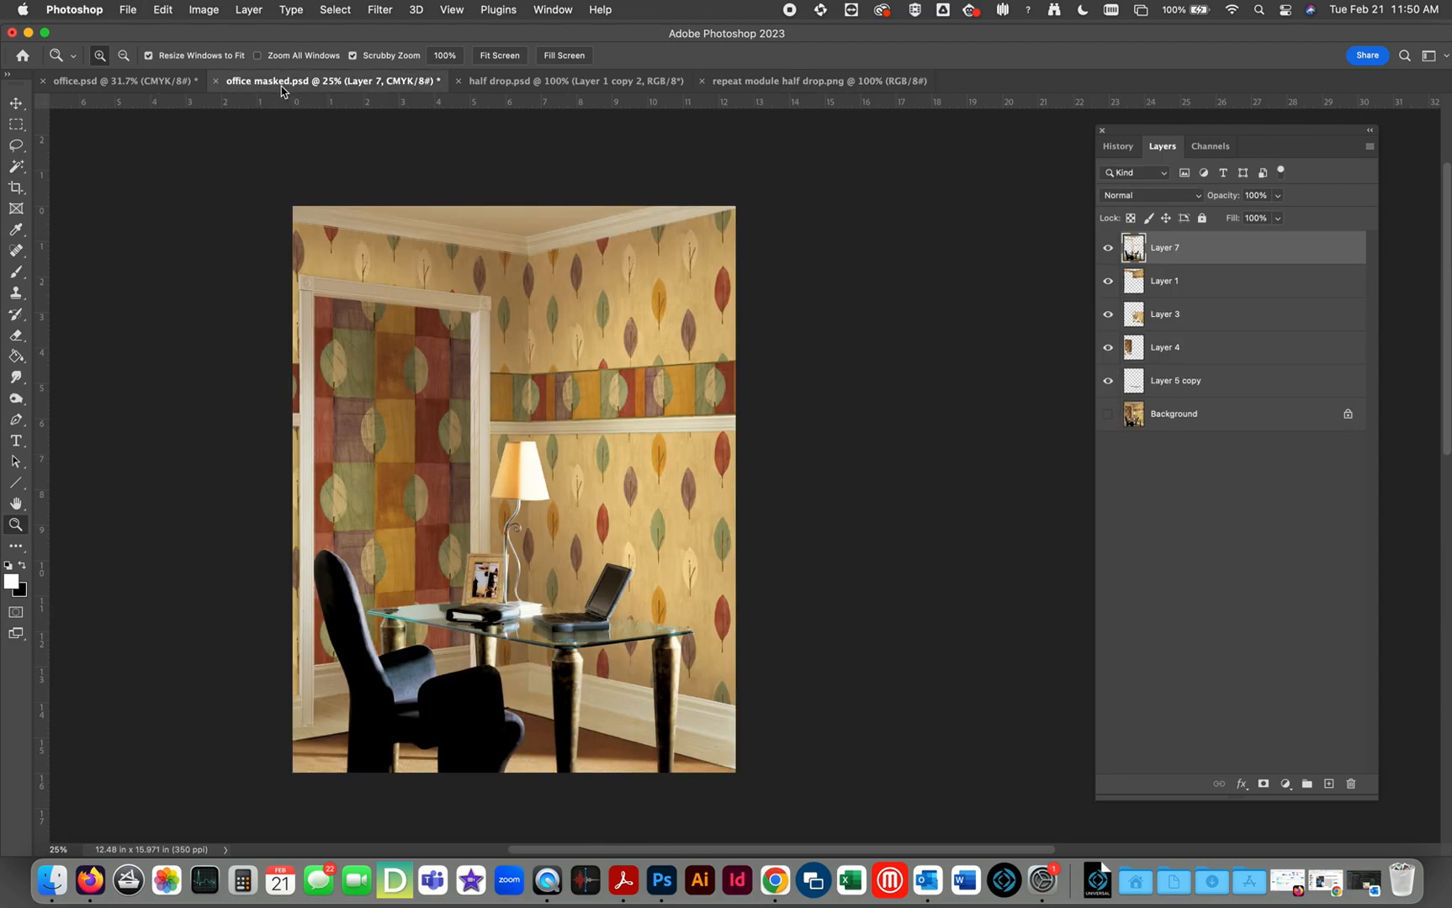
left_click(1196, 415)
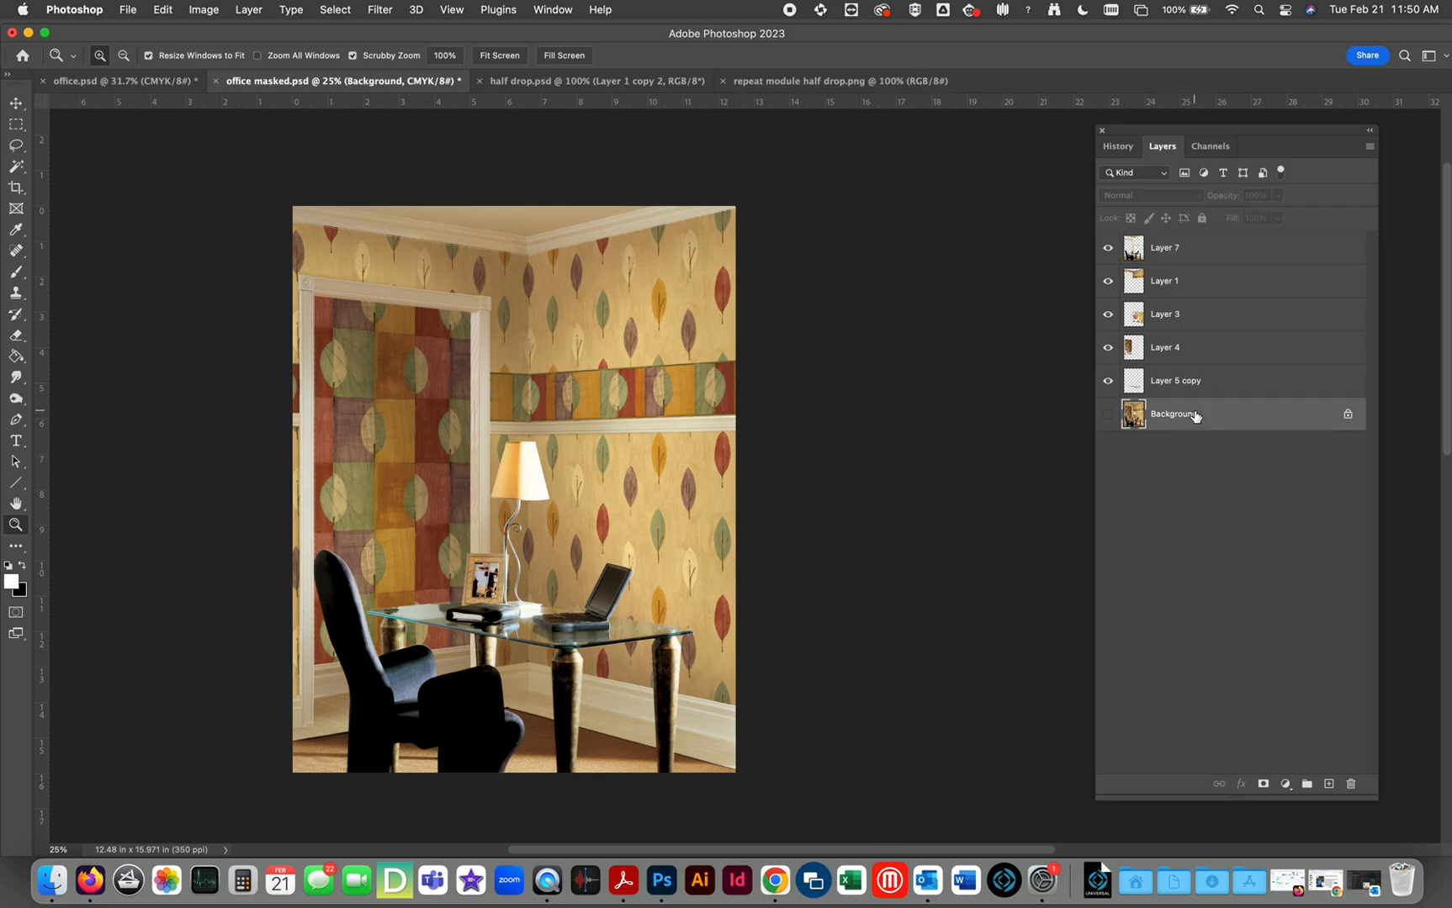
key("super+j")
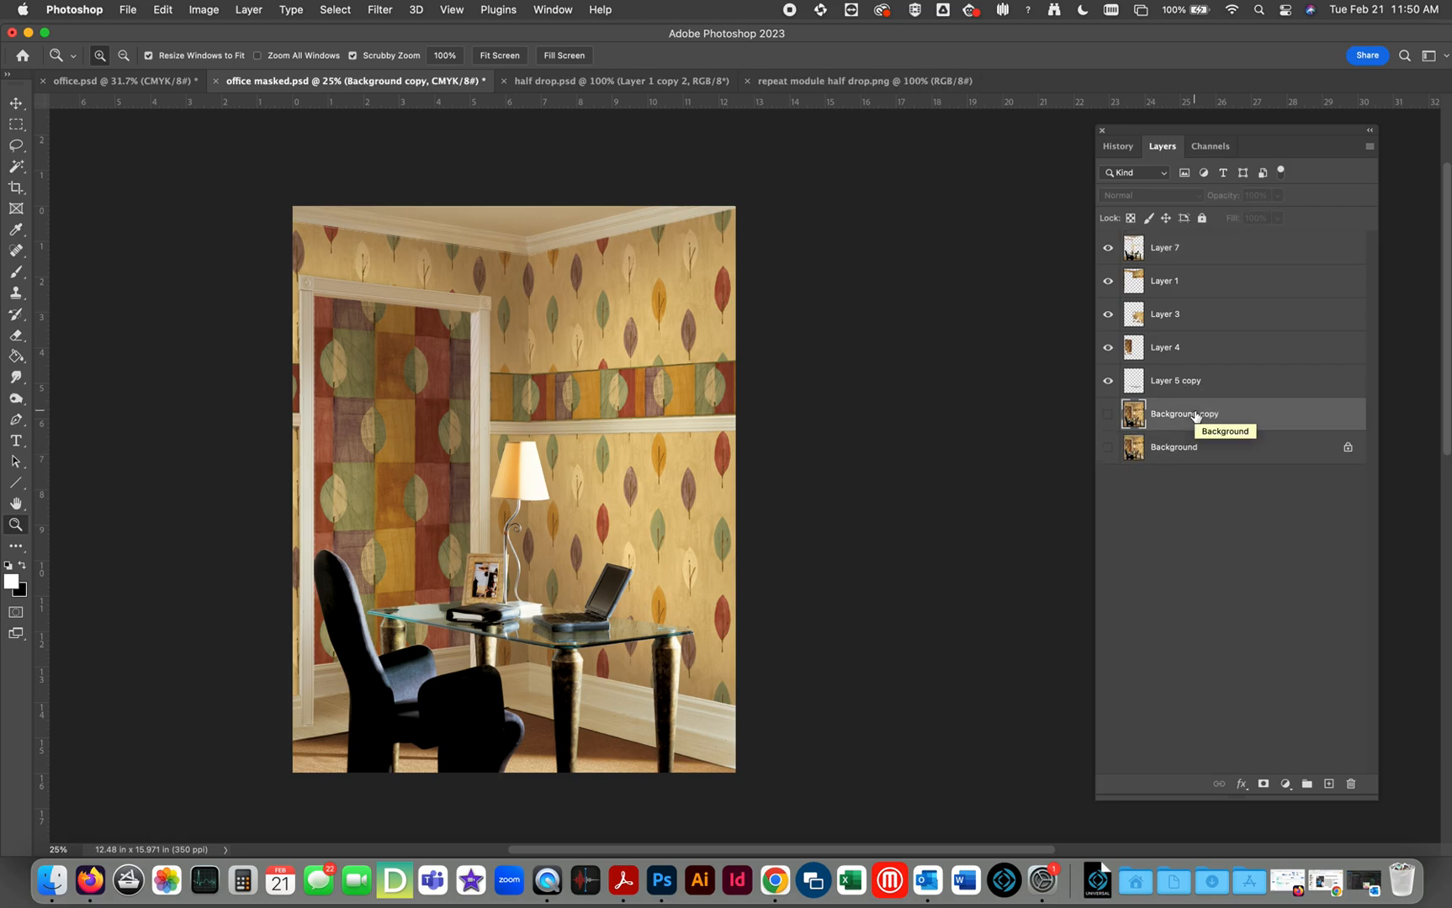
key("super+z")
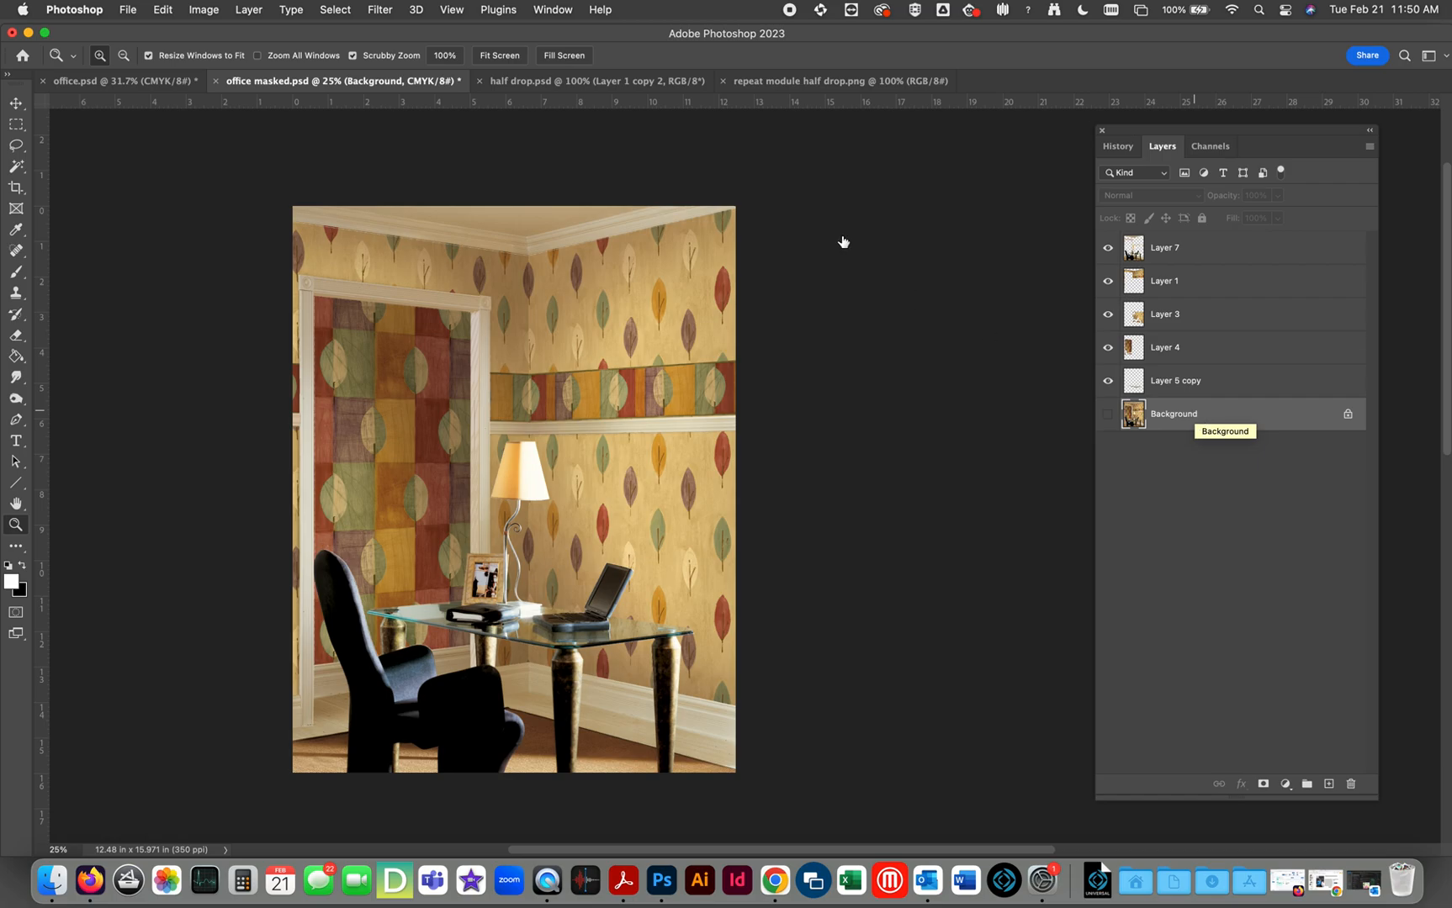
left_click(807, 81)
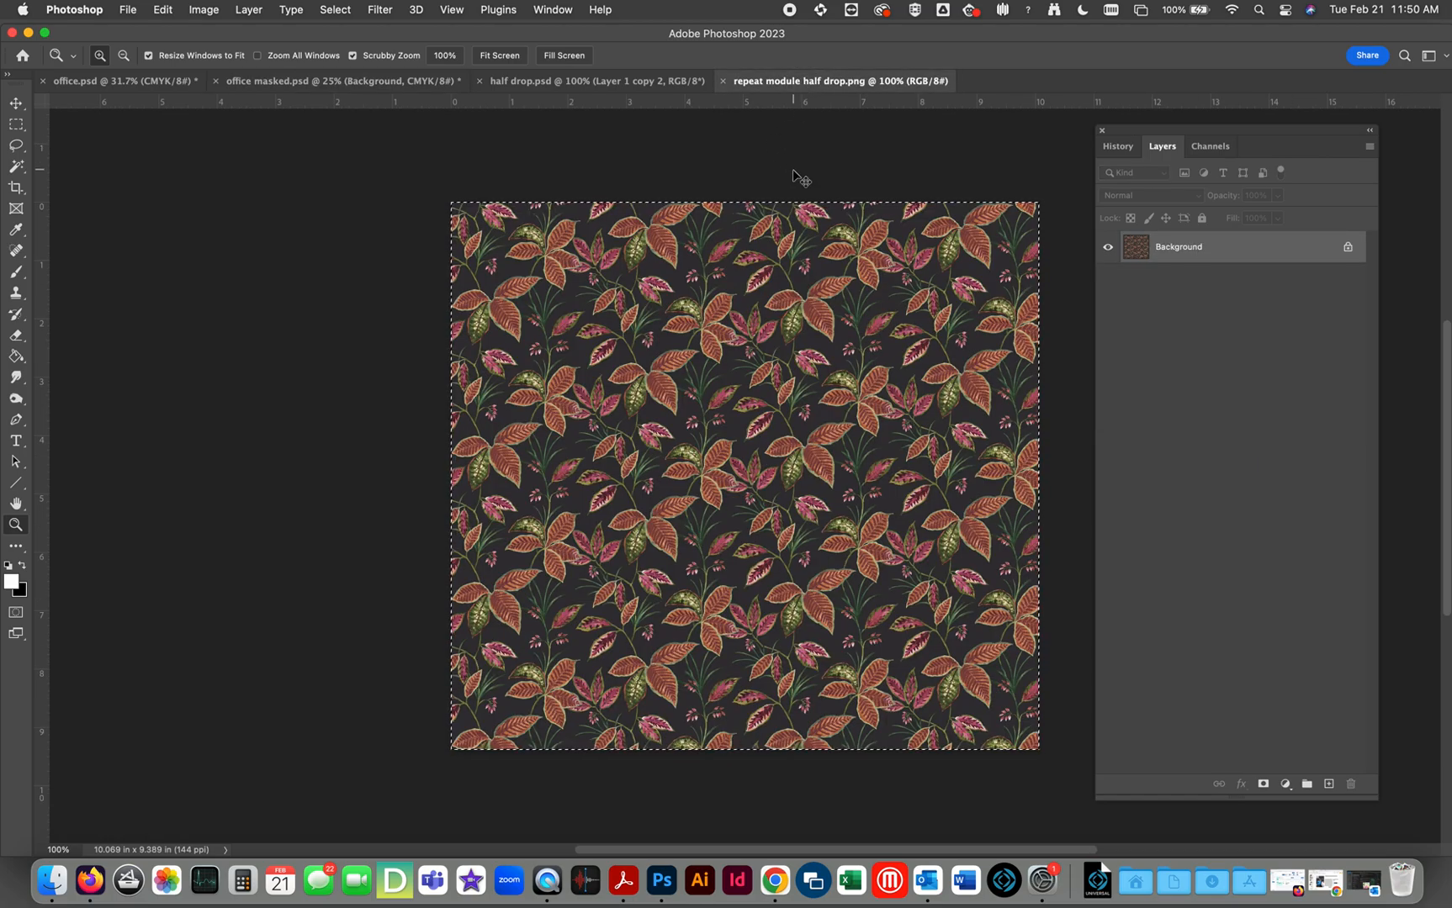
left_click(319, 82)
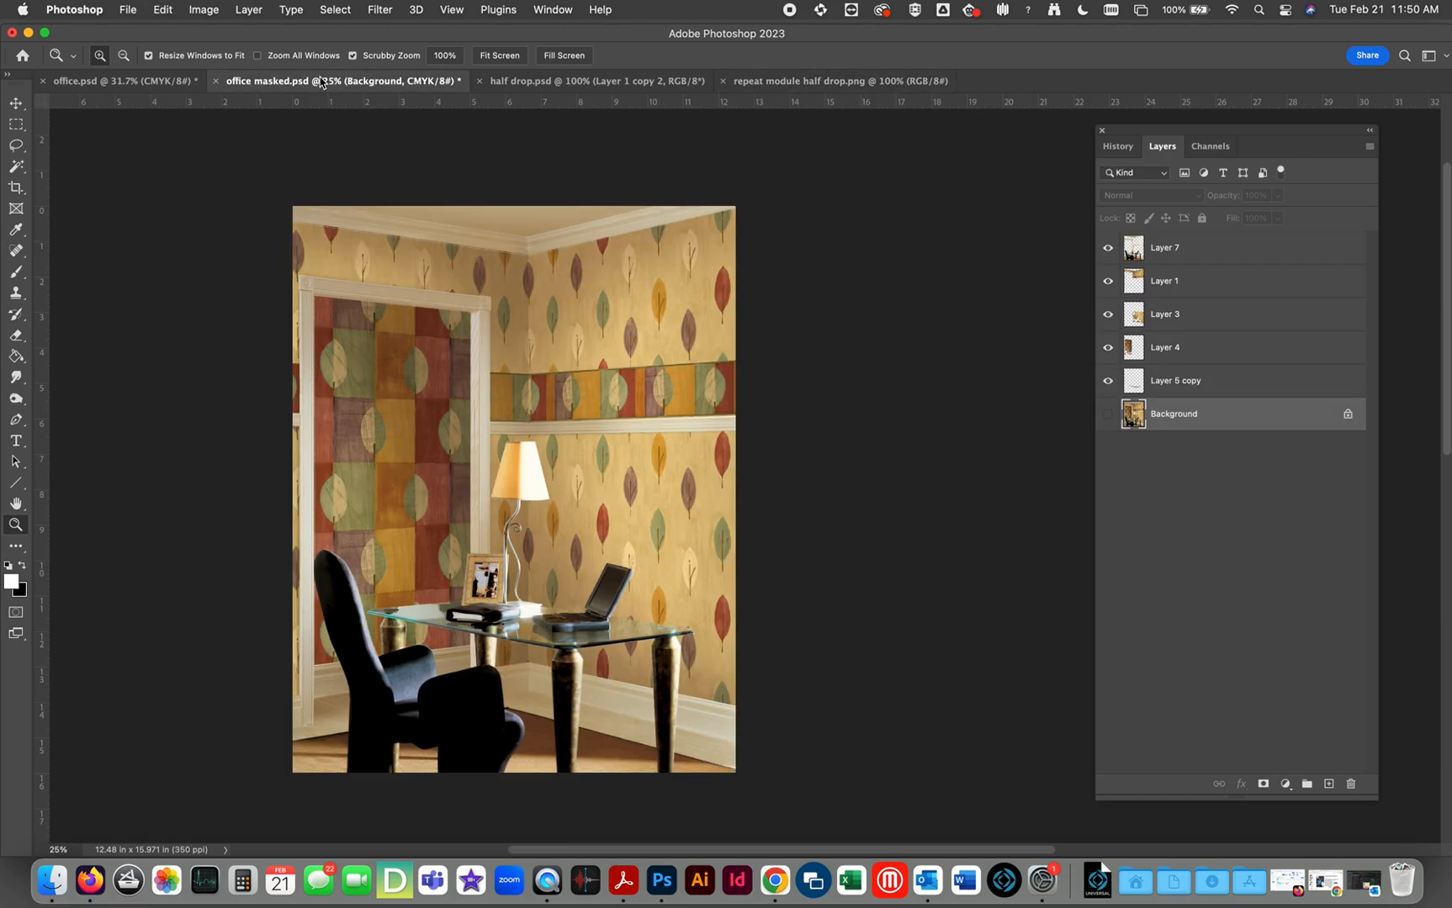
key("super+v")
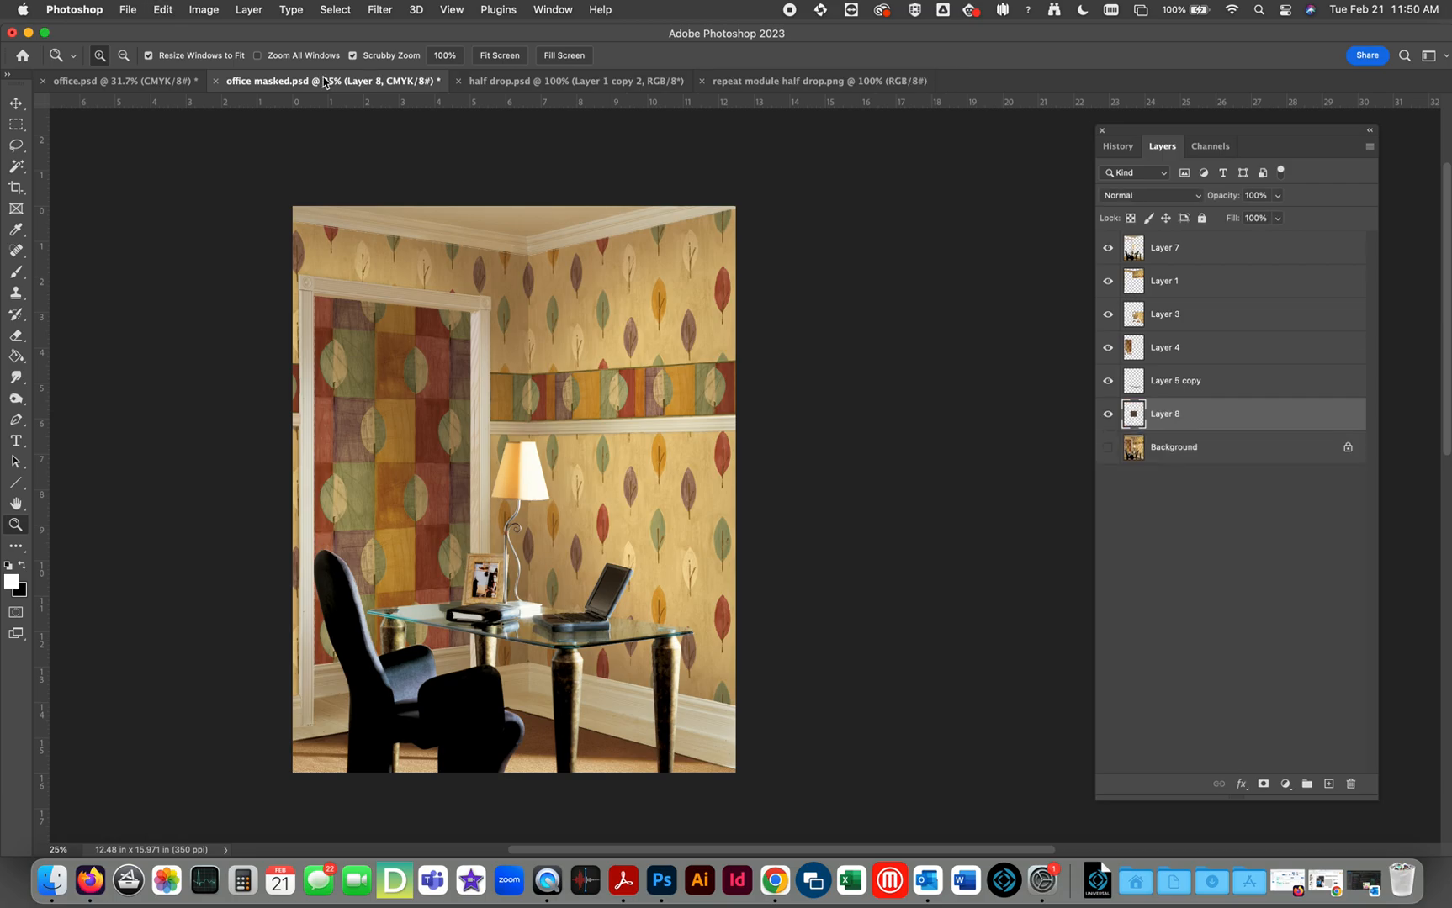
key("super+z")
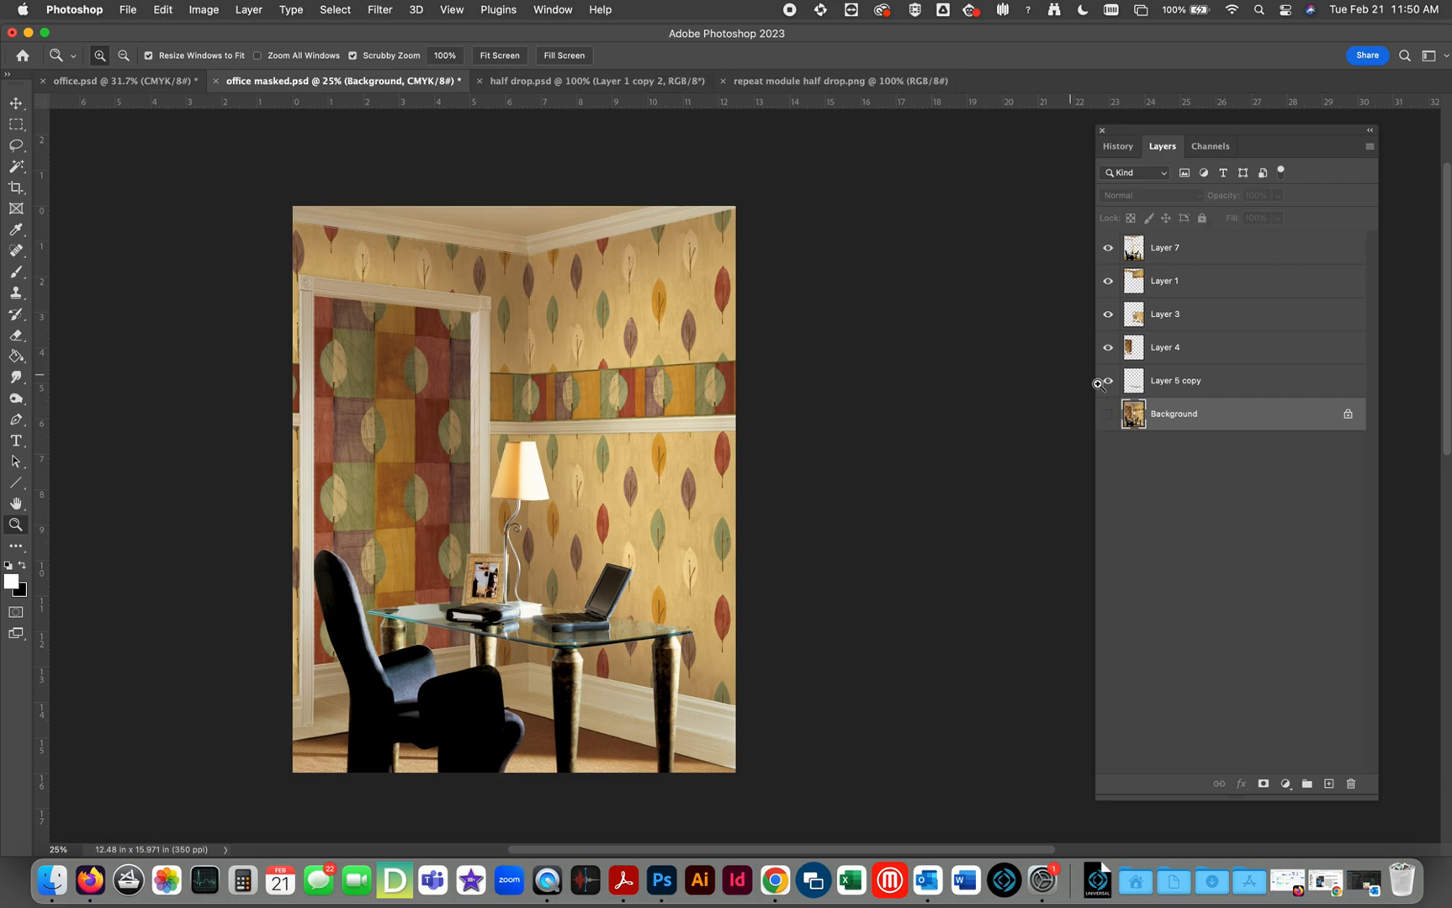
Step: Copy the half-drop pattern into office masked.psd as a new layer and place it directly below Layer 7
left_click(797, 83)
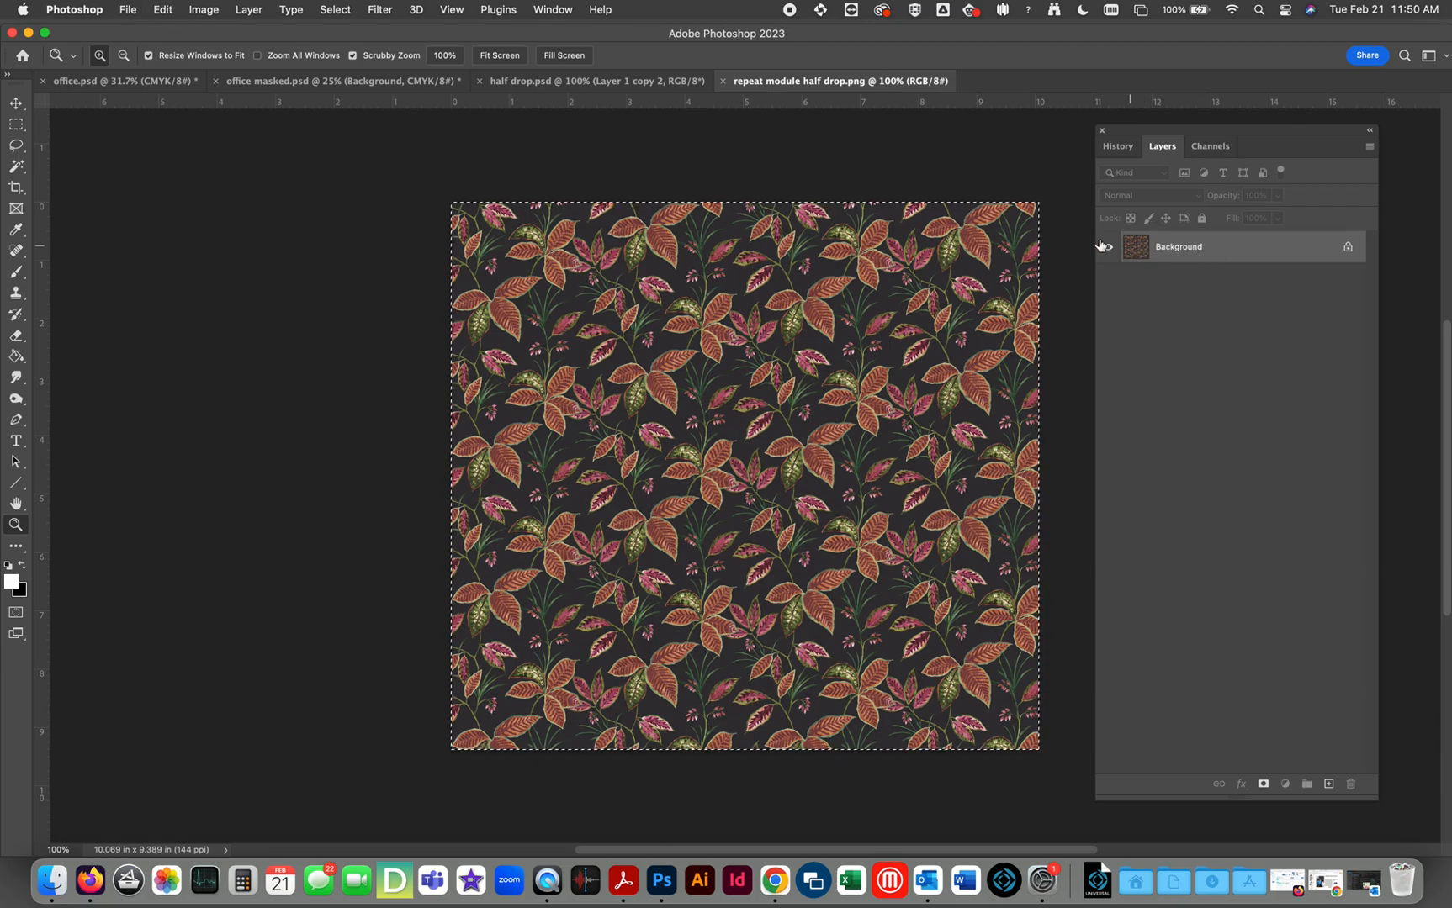
left_click(320, 82)
left_click_drag(410, 131, 409, 131)
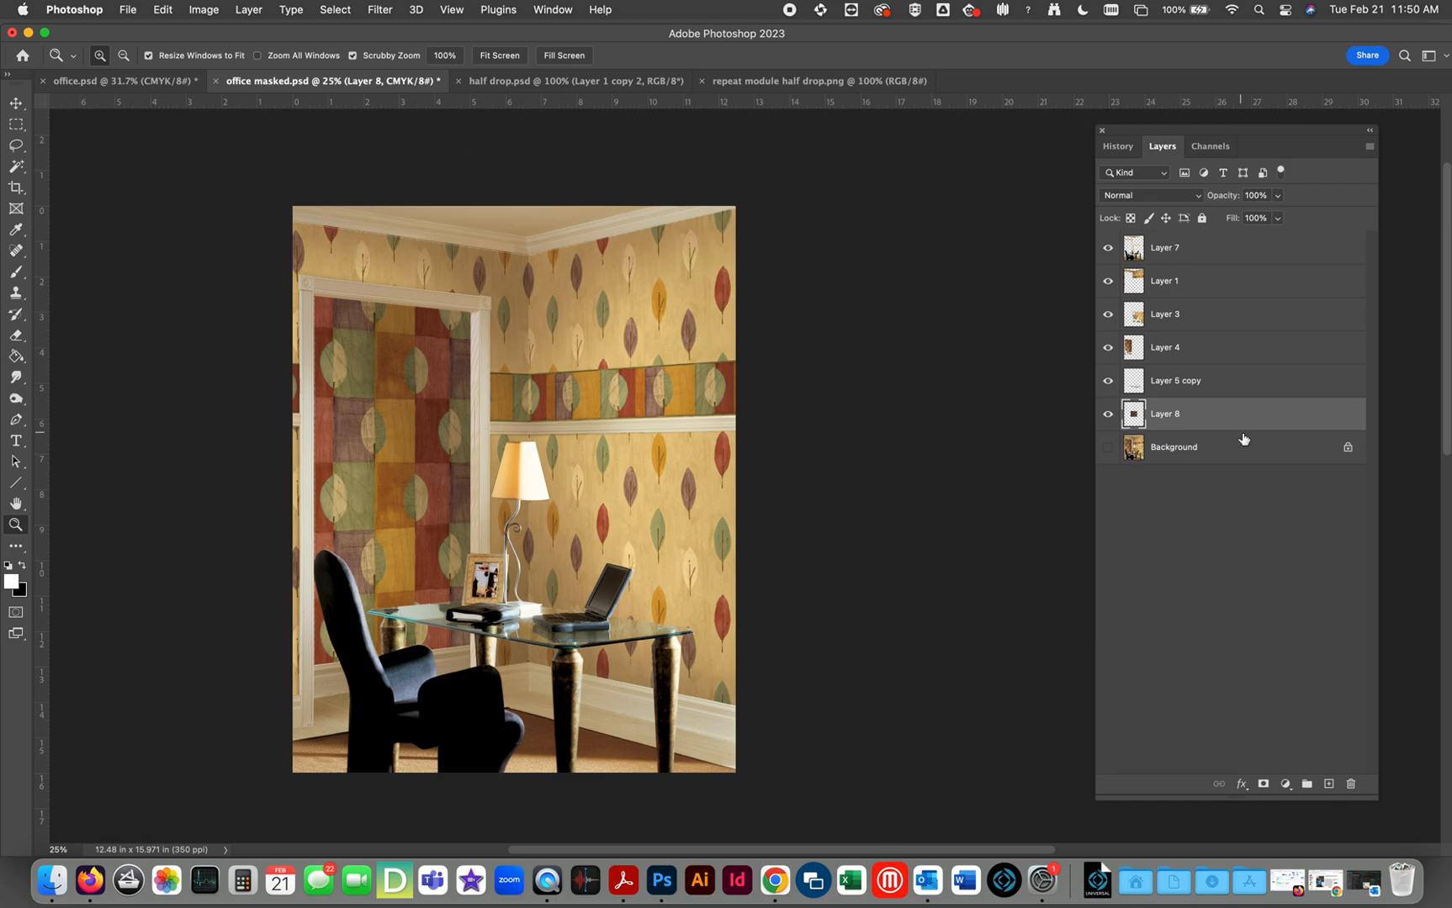
left_click_drag(1143, 418, 1141, 268)
Step: Scale the pattern layer proportionally to about 302% and position it over the wall behind the lamp and desk
key("v")
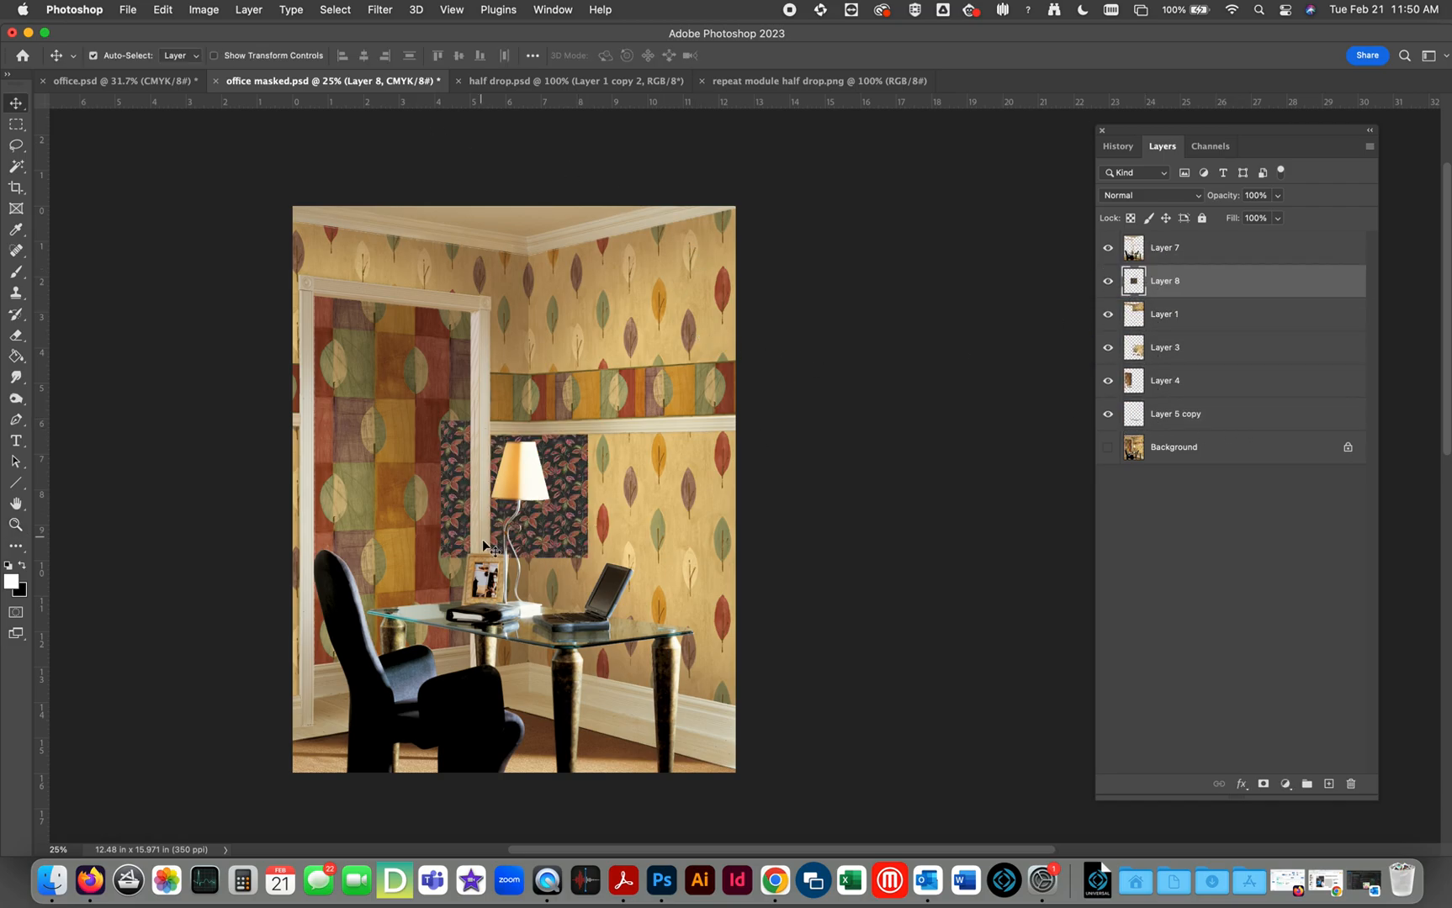
left_click_drag(560, 539, 624, 376)
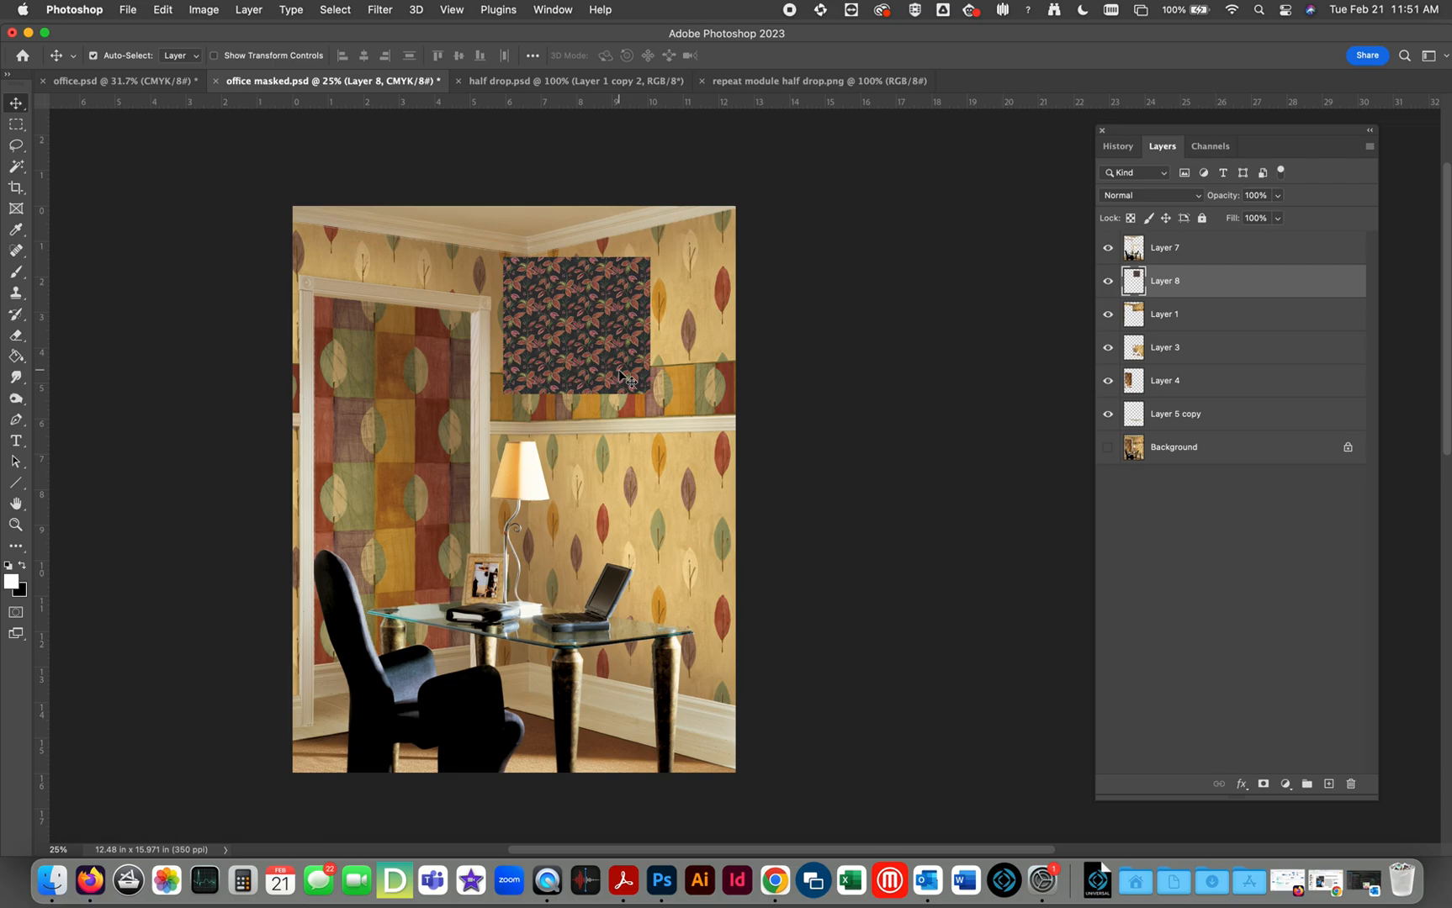
key("super+t")
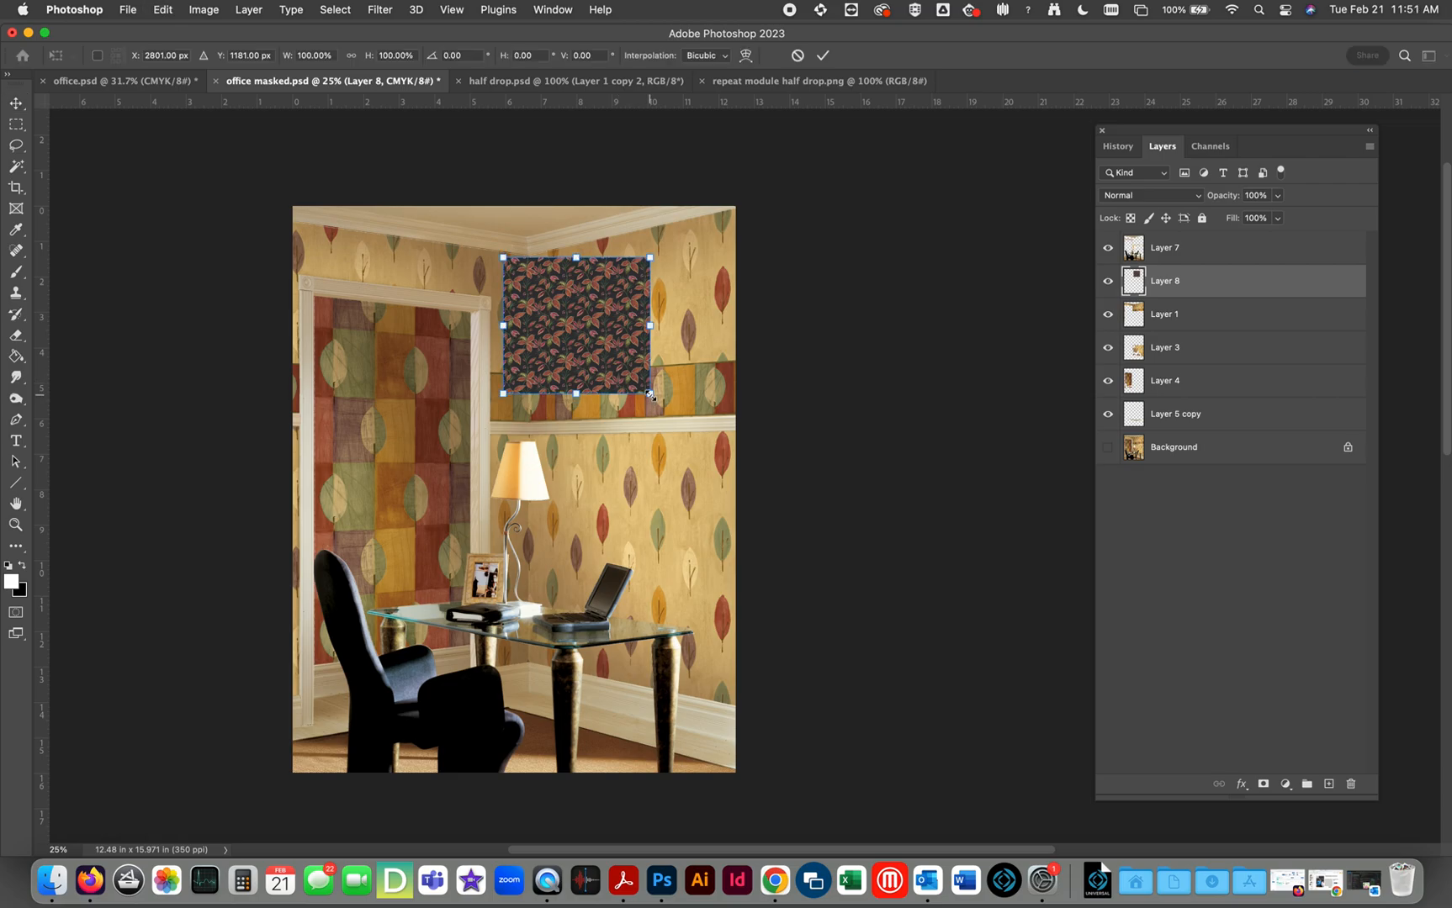
left_click_drag(651, 393, 979, 703)
left_click_drag(651, 355, 579, 354)
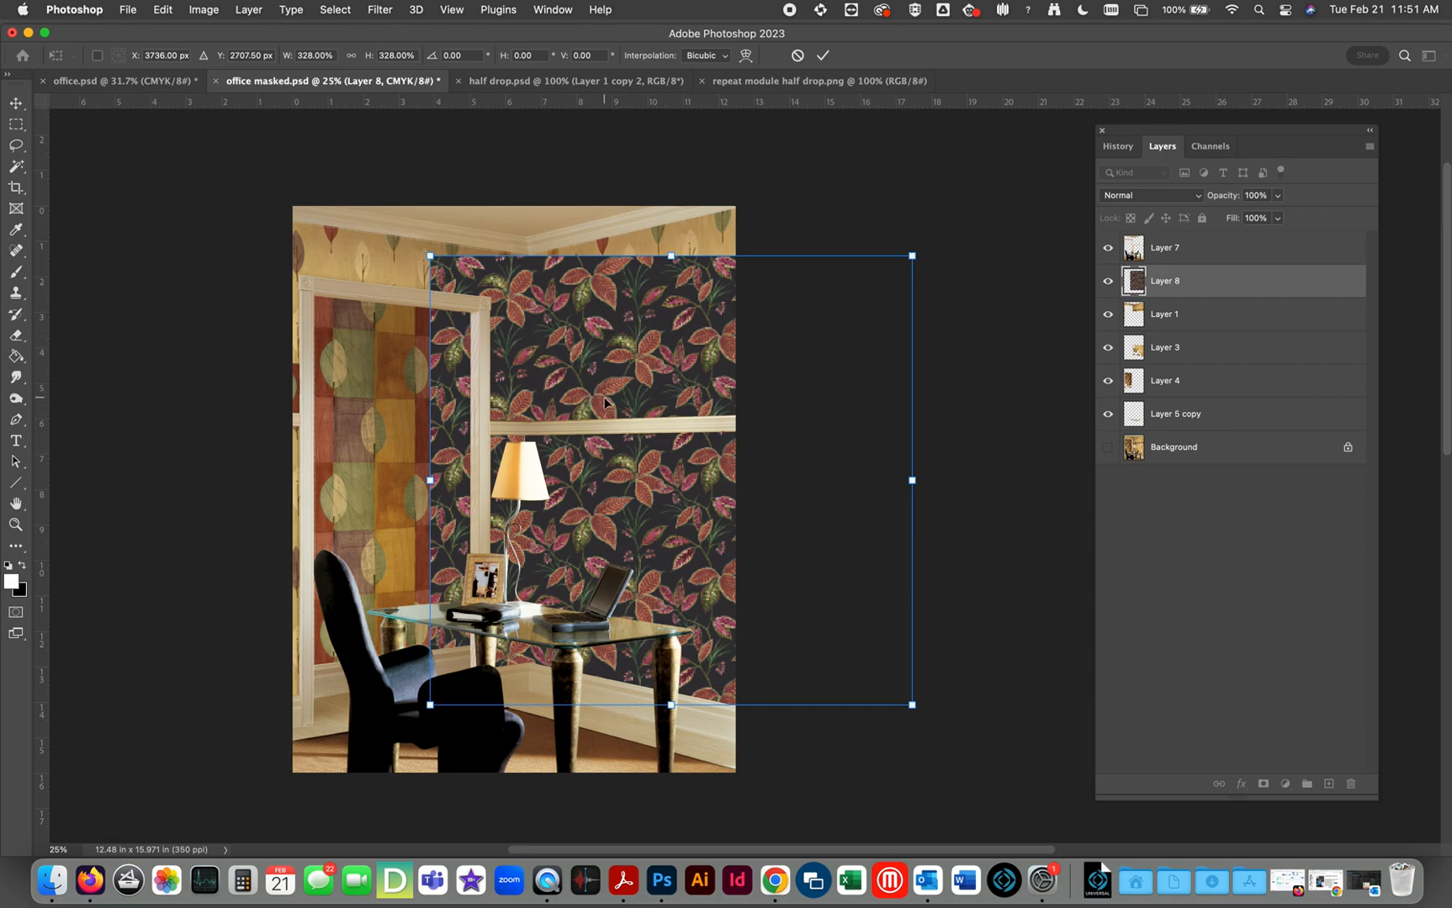
mouse_move(572, 335)
left_mouse_down()
mouse_move(595, 341)
mouse_move(587, 299)
mouse_move(580, 317)
left_mouse_up()
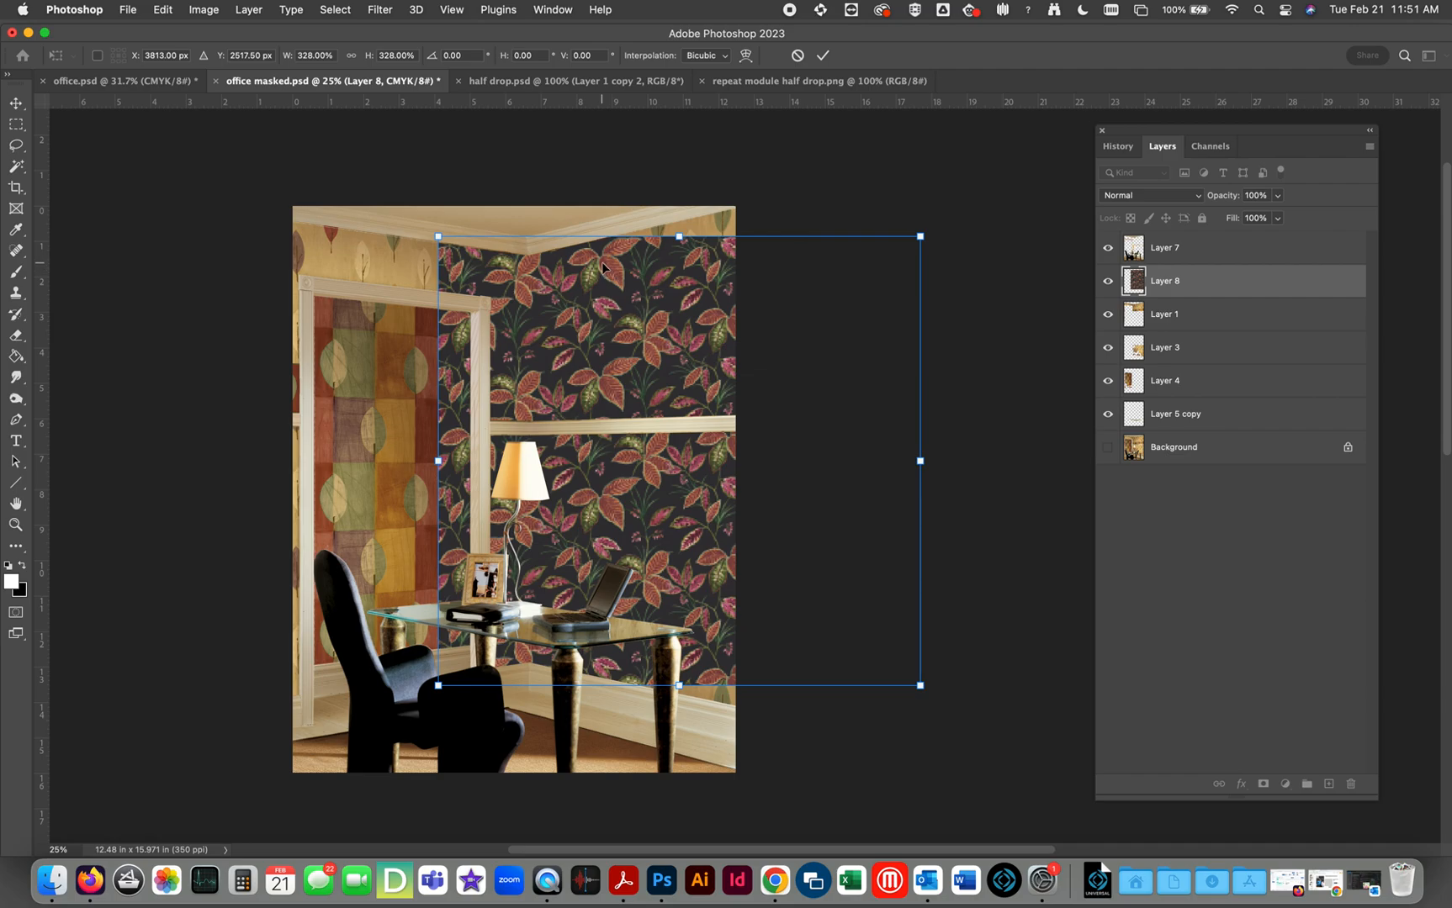
left_click_drag(921, 687, 882, 677)
mouse_move(438, 236)
left_mouse_down()
mouse_move(460, 254)
mouse_move(449, 247)
left_mouse_up()
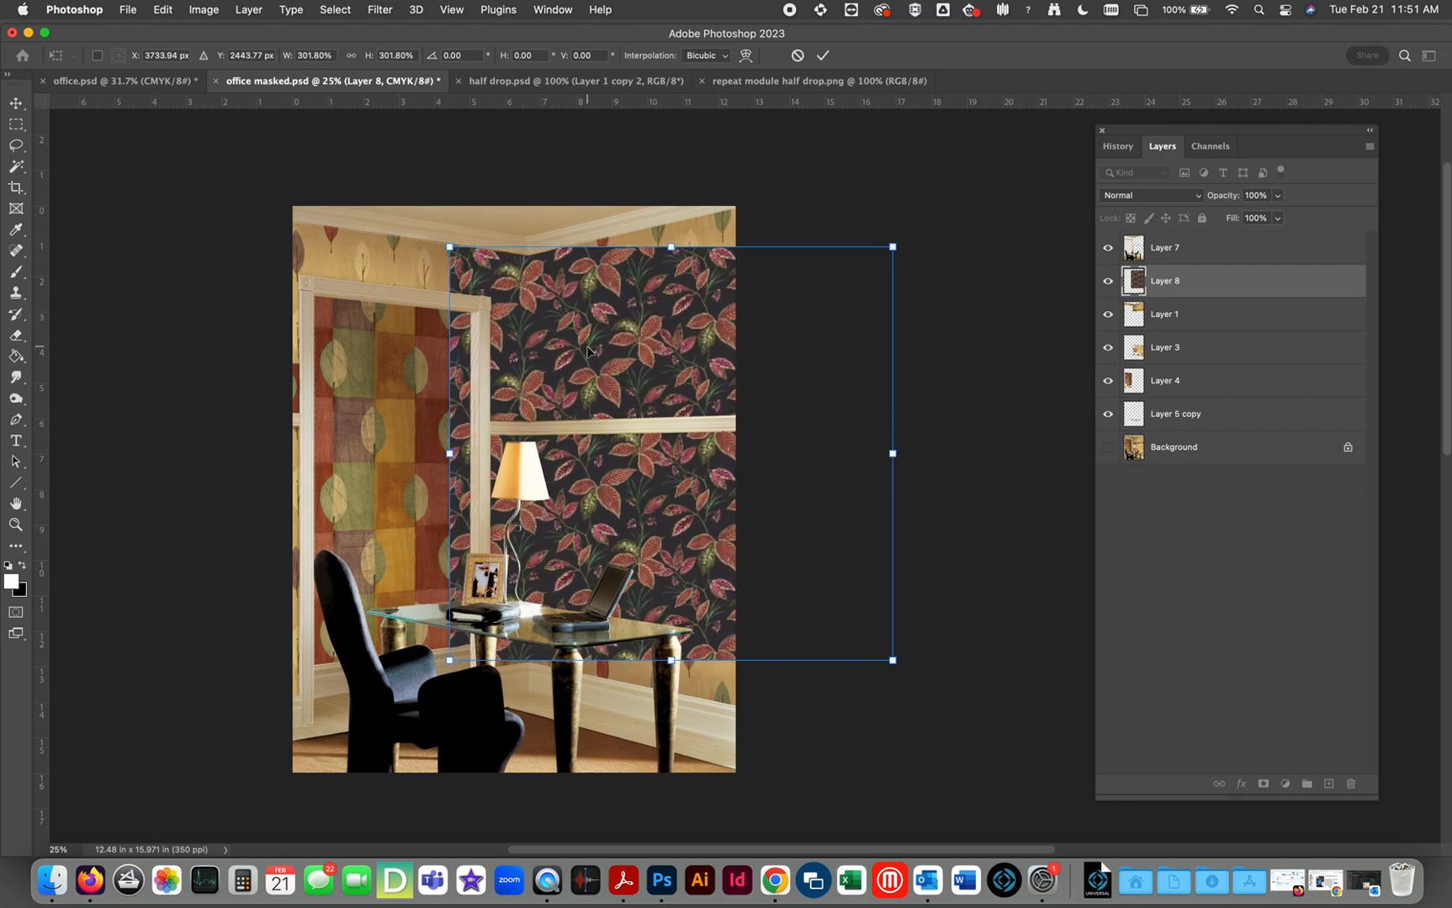
key("Return")
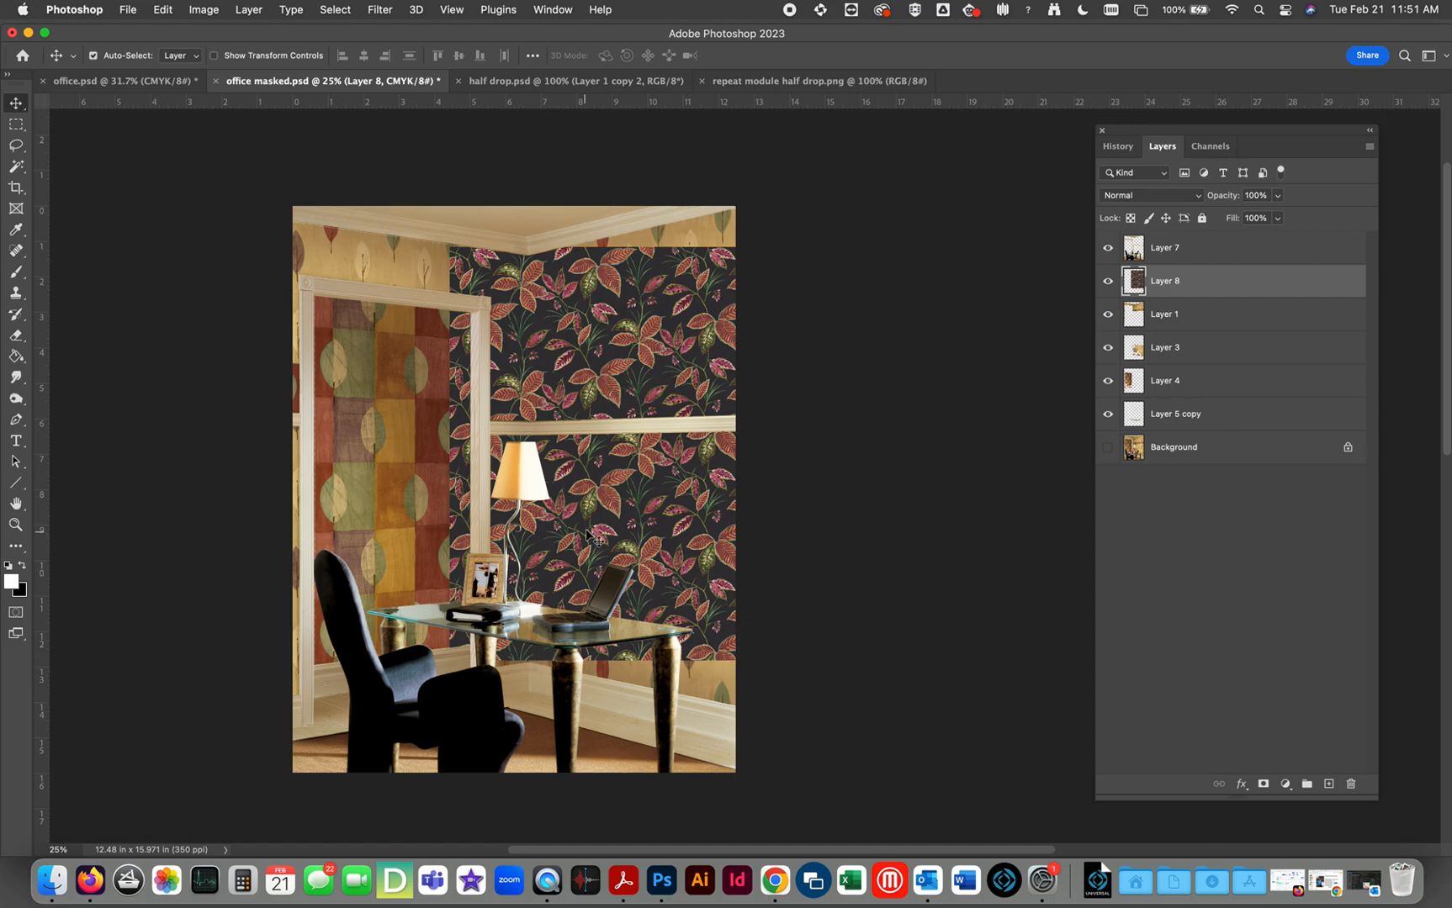
Step: Align the pattern's left edge with a new vertical guide at the wall corner, with Snap turned on
left_click_drag(639, 513, 754, 521)
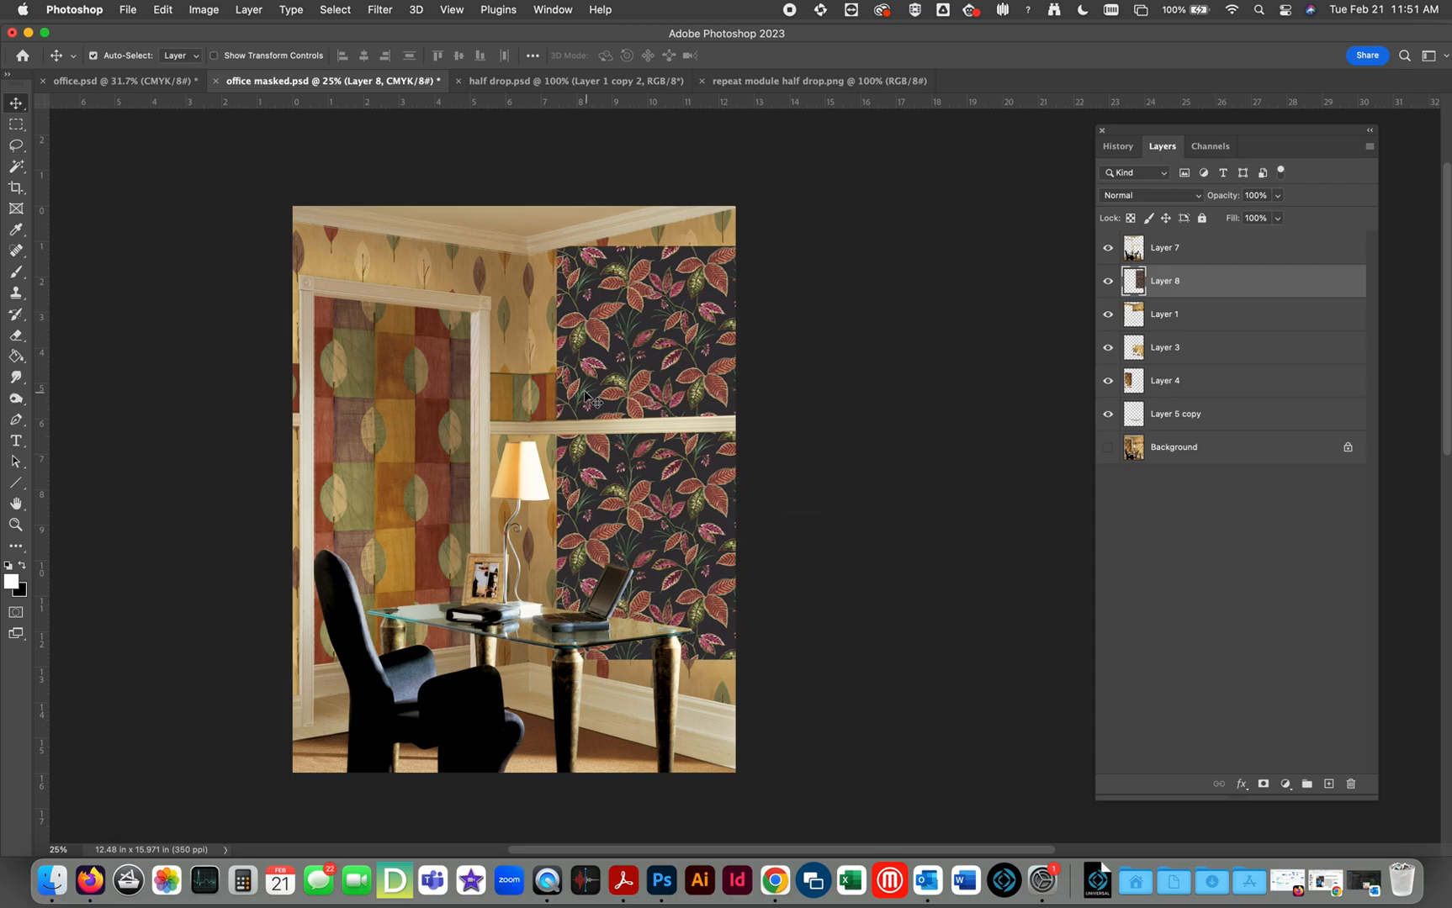
left_click_drag(34, 333, 526, 355)
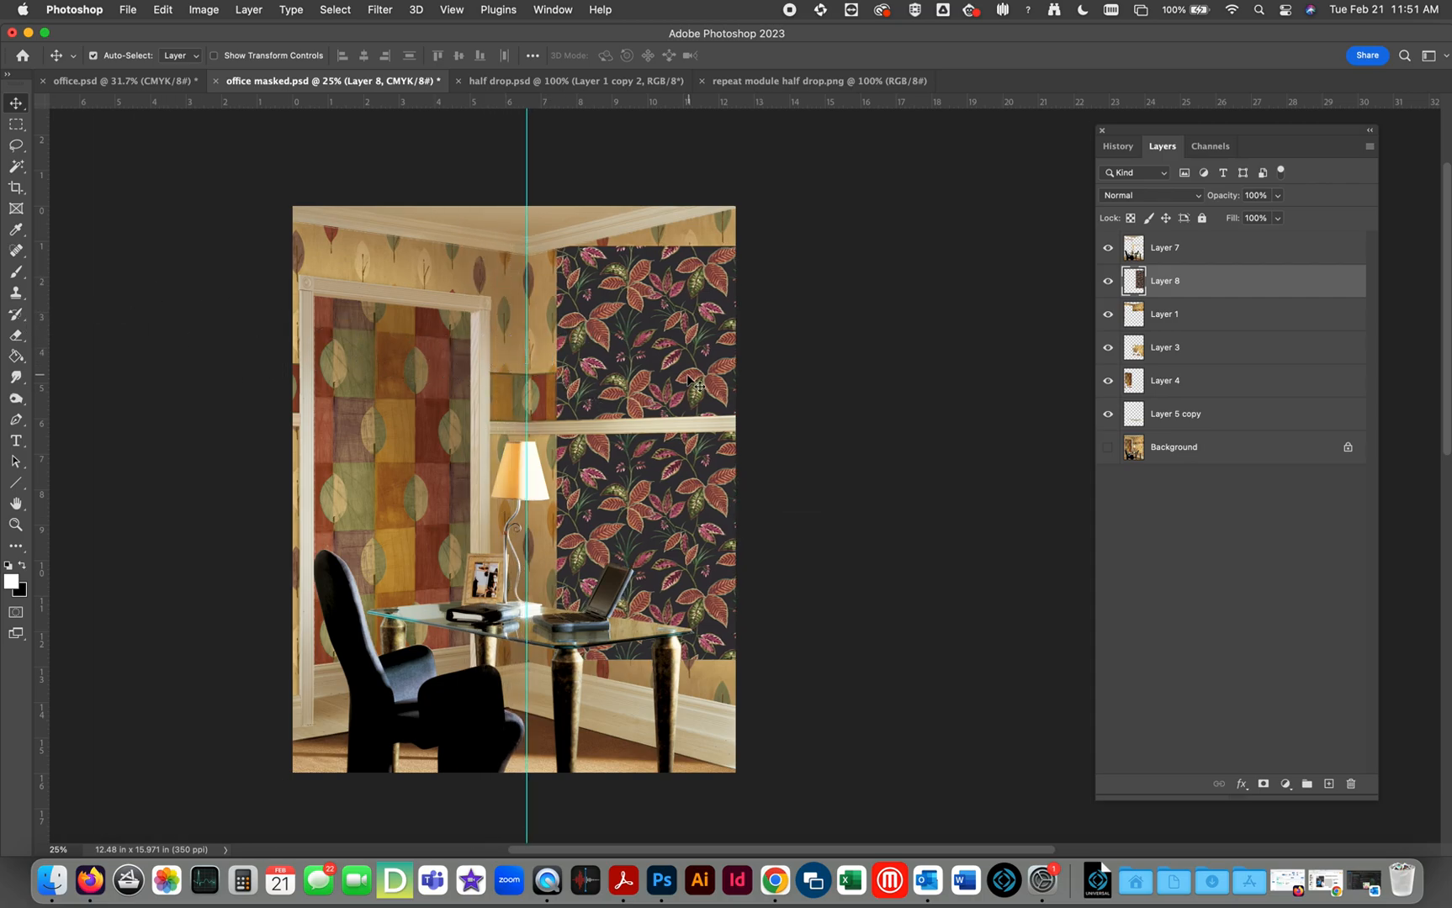
left_click_drag(661, 365, 641, 366)
left_click(448, 10)
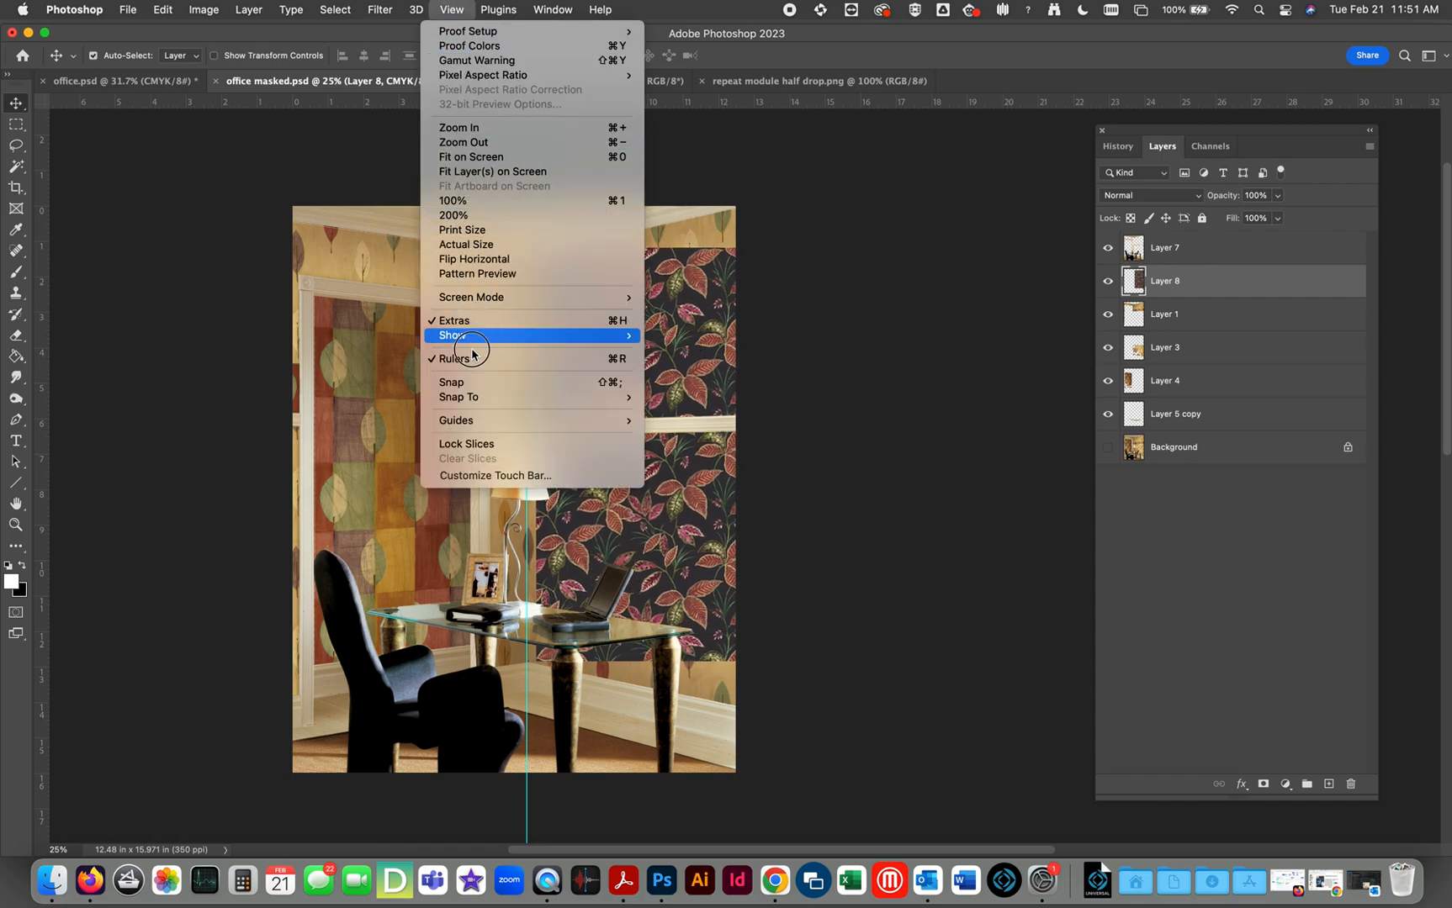
left_click(474, 380)
mouse_move(637, 376)
left_mouse_down()
mouse_move(646, 384)
mouse_move(636, 374)
left_mouse_up()
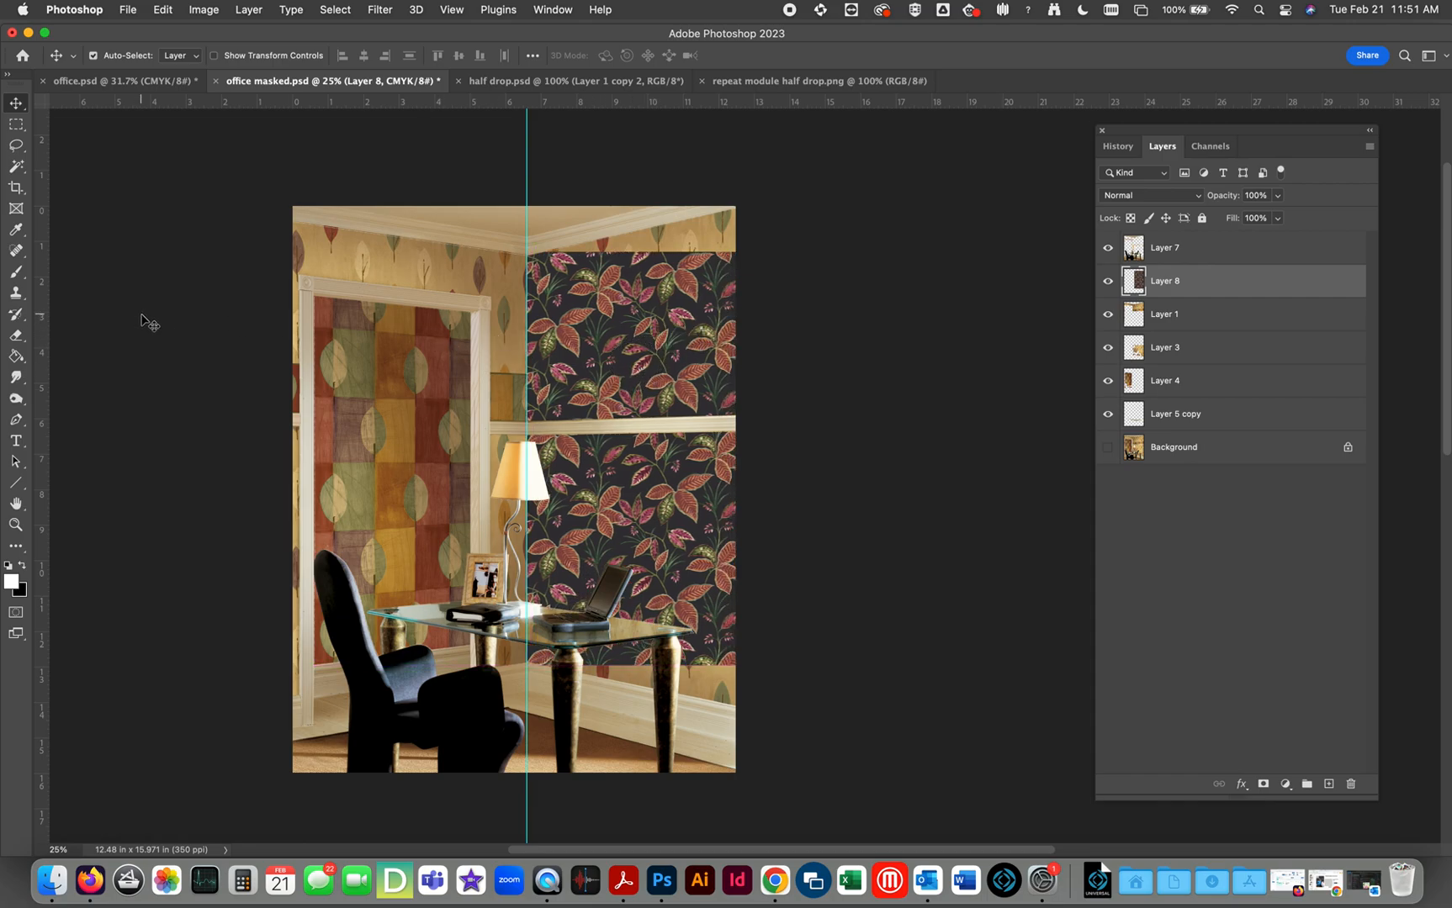
Step: Duplicate the pattern layer and place the copy over the door wall so the two meet at the corner guide
key("super+j")
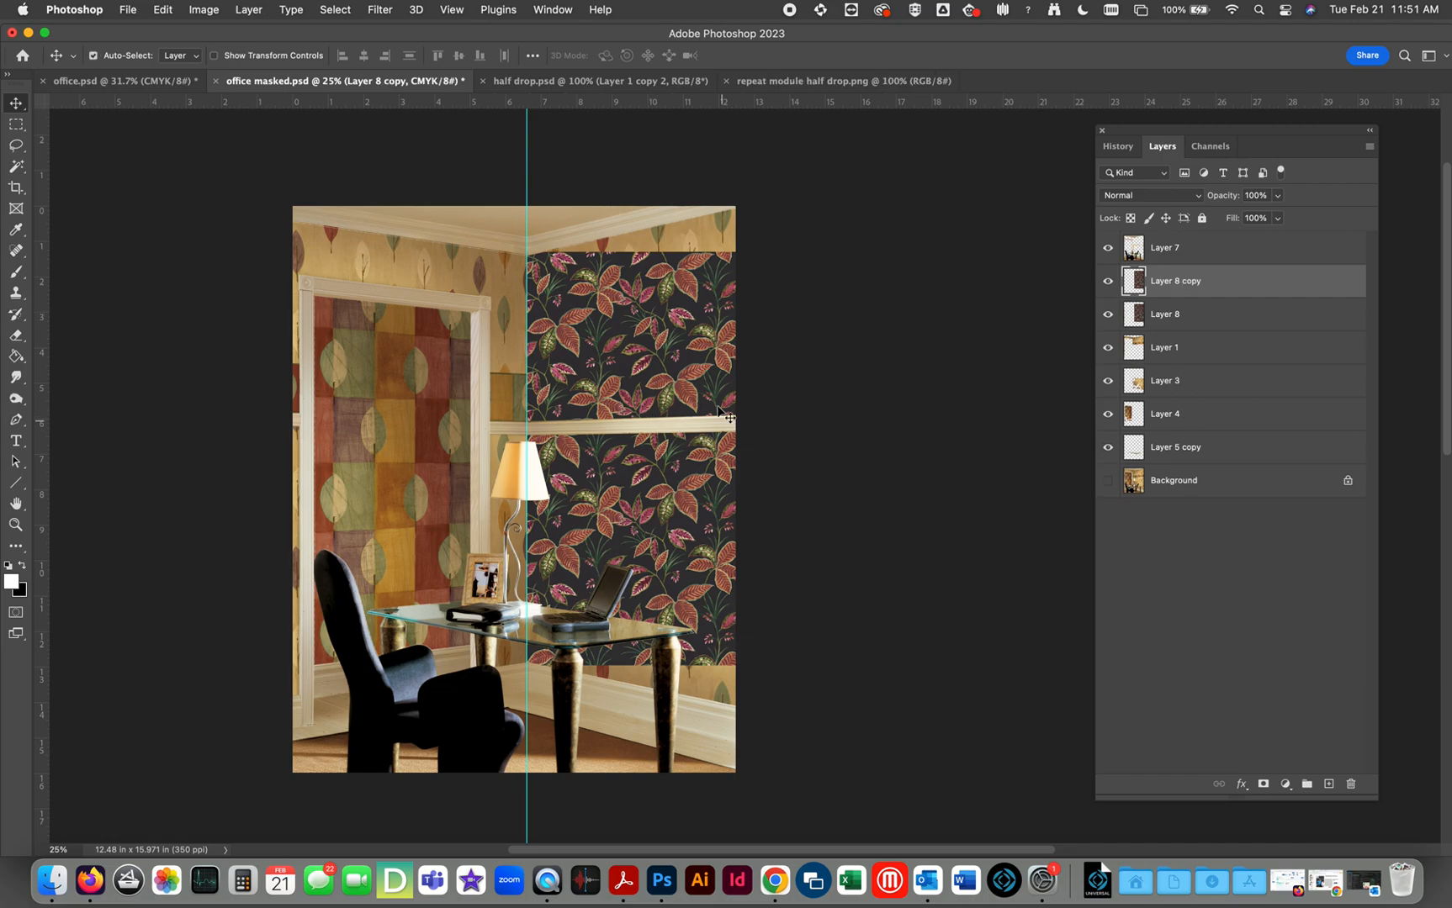
left_click_drag(710, 376, 261, 375)
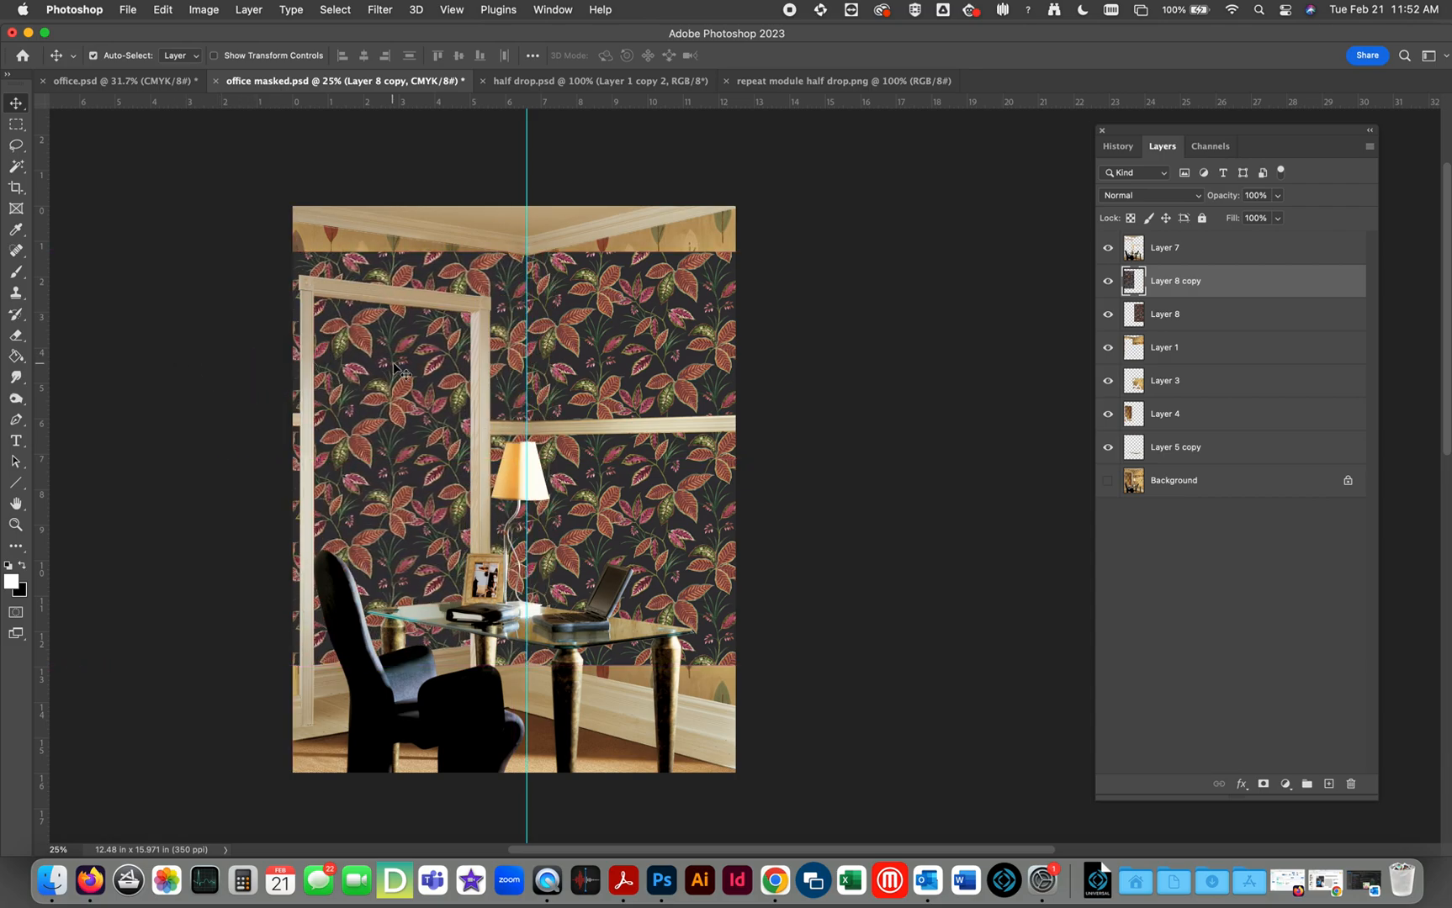
mouse_move(412, 370)
left_mouse_down()
mouse_move(388, 357)
mouse_move(410, 372)
left_mouse_up()
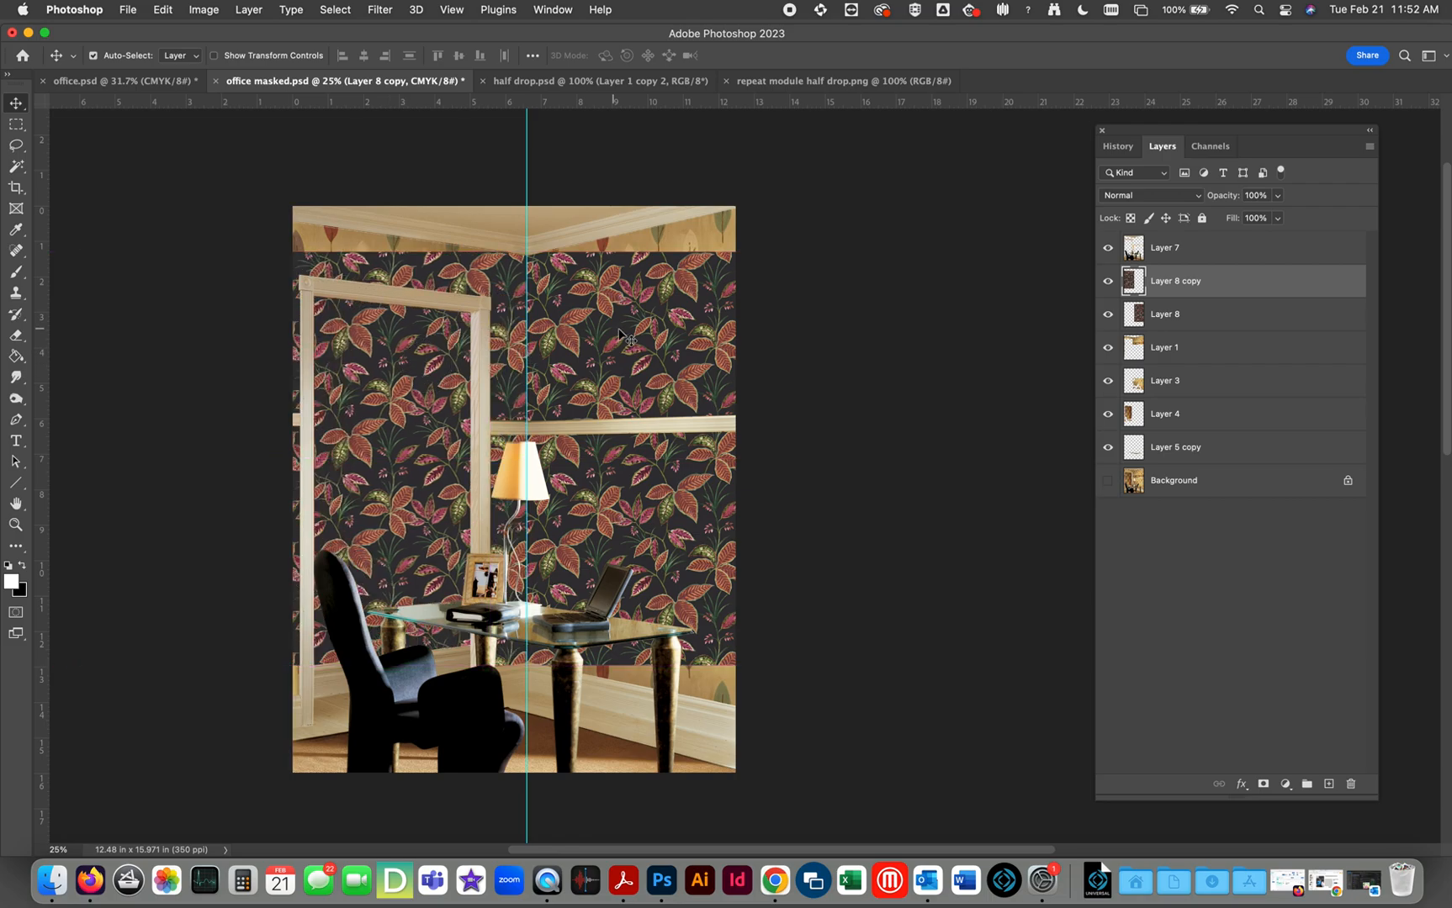
Step: Check the coverage of Layer 8 and Layer 8 copy by hiding and showing each one in turn
left_click(1108, 317)
left_click(1109, 311)
left_click(1107, 283)
left_click(1107, 283)
key("super")
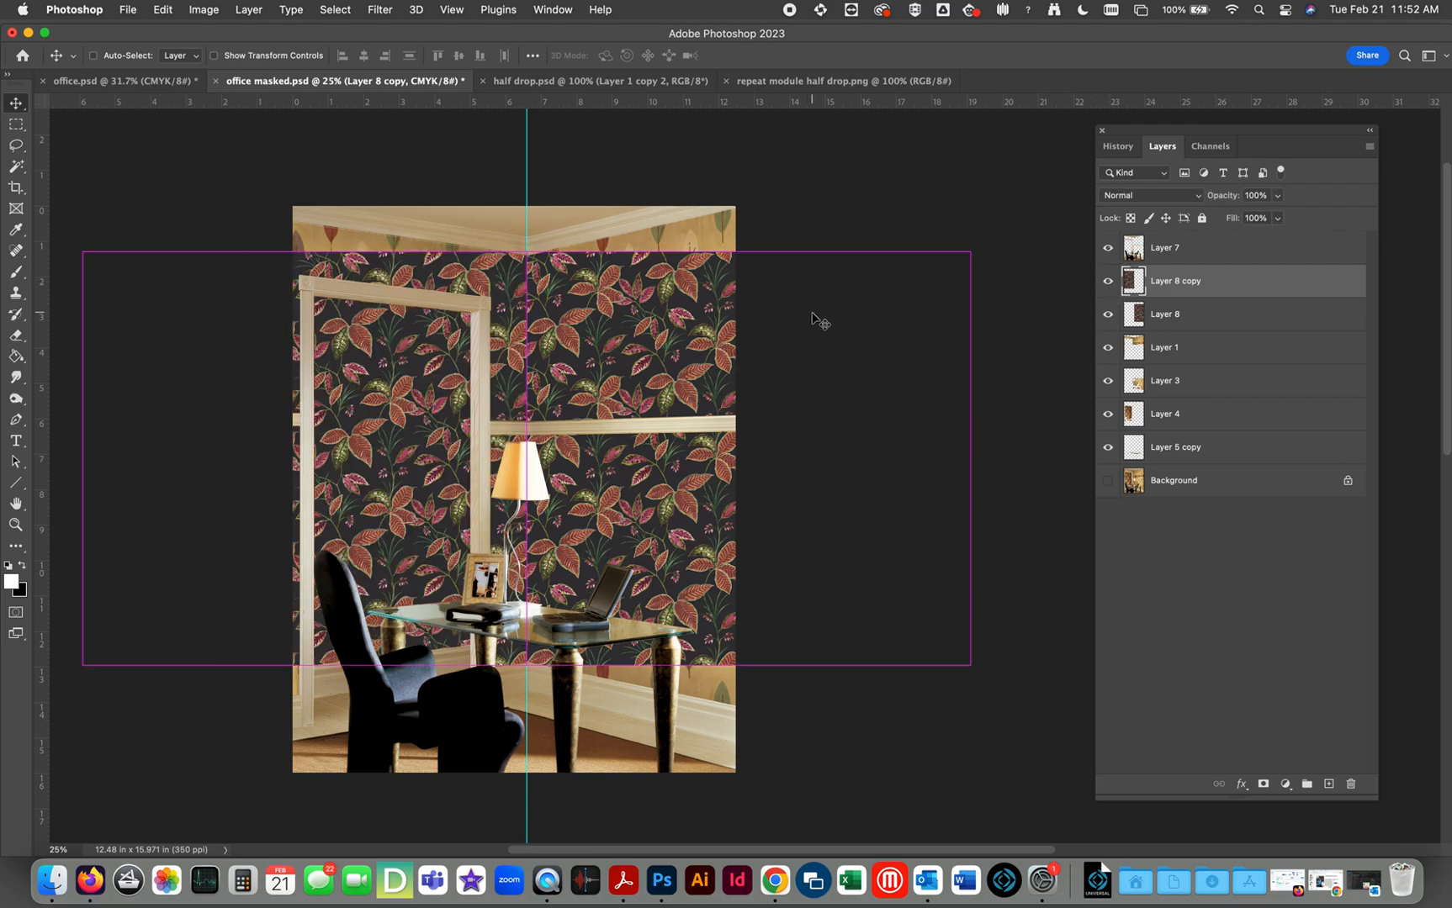
left_click(528, 345)
key("z")
left_click_drag(531, 345, 546, 342)
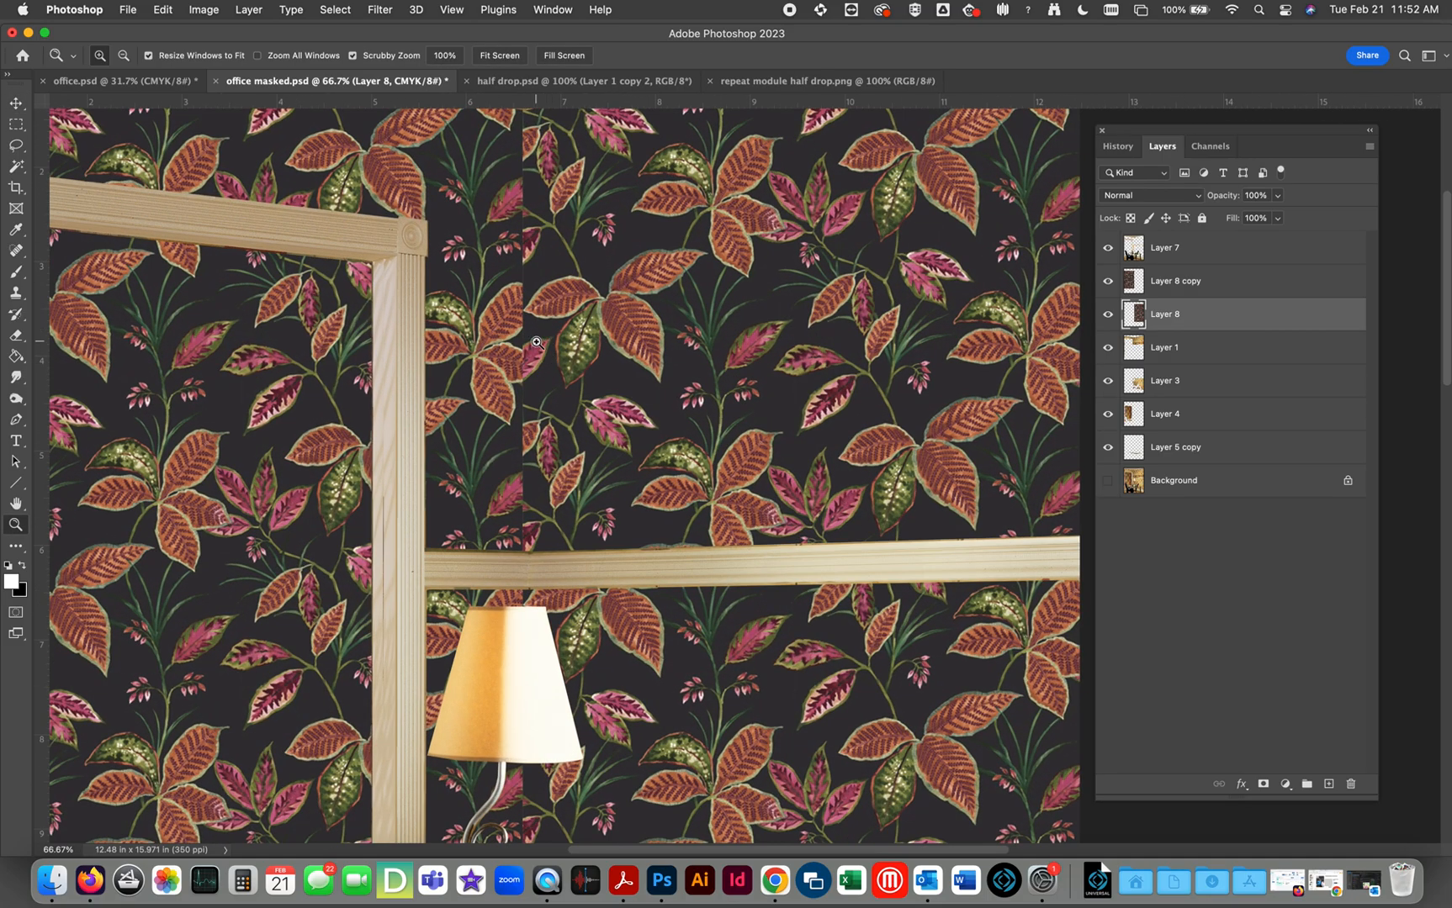
key("v")
left_click_drag(490, 393, 651, 405)
key("super+z")
key("super+z")
key("super+z")
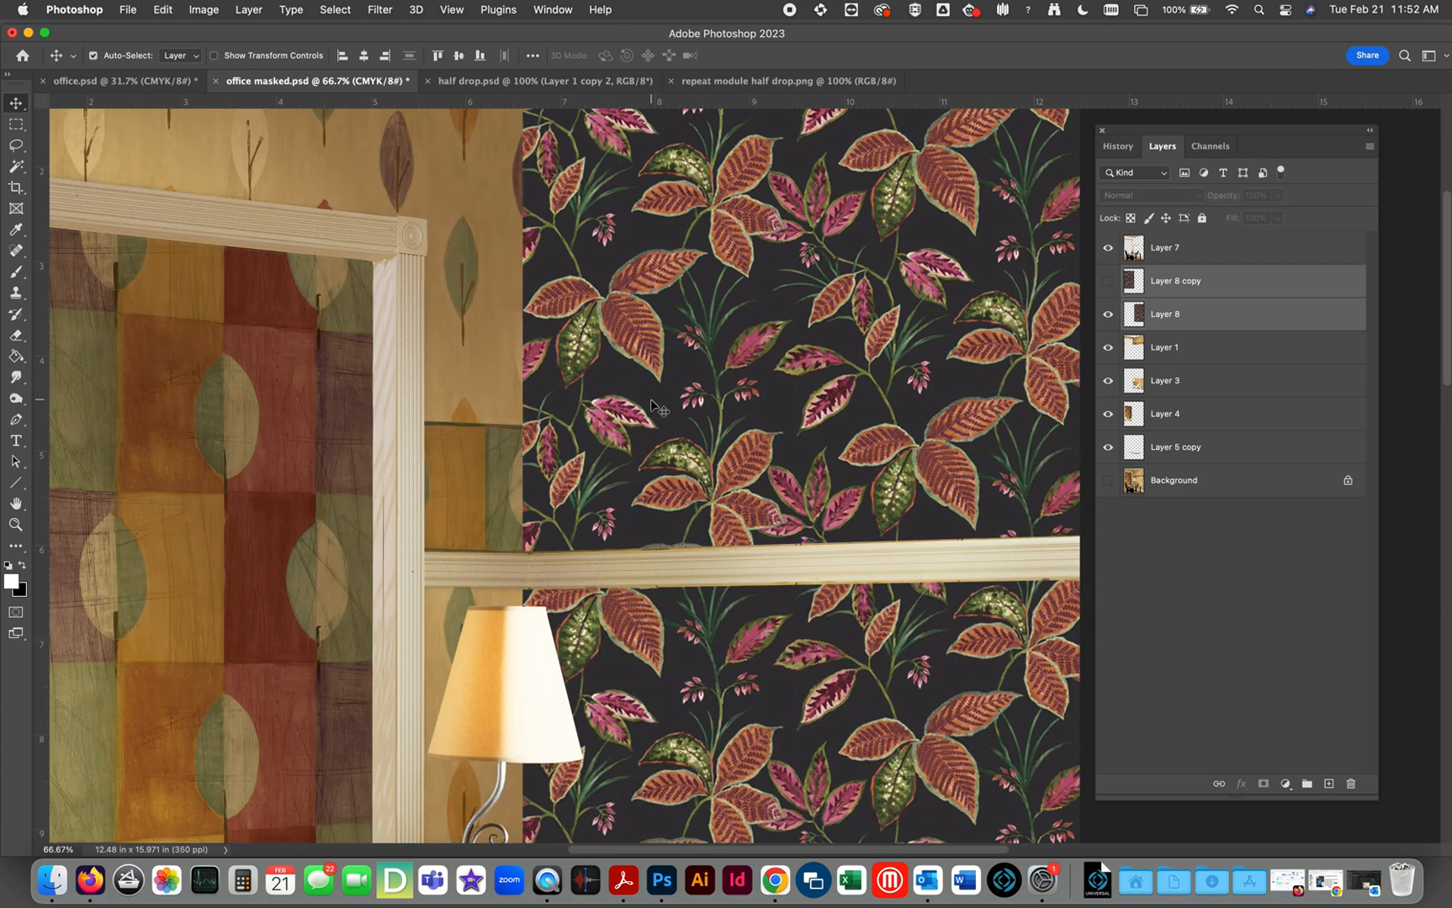
left_click(1161, 282)
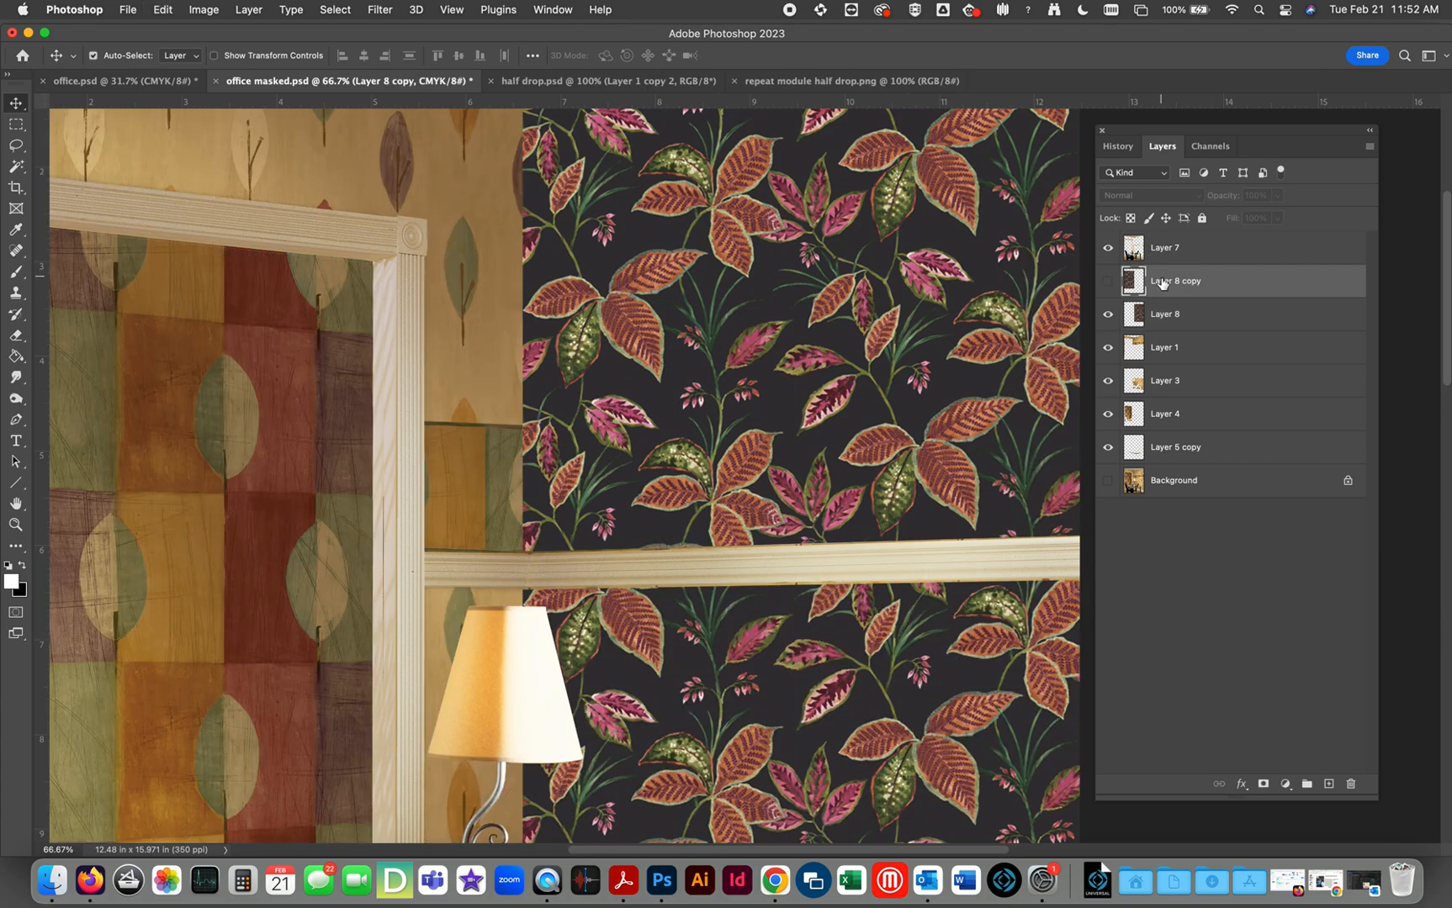
left_click(1109, 282)
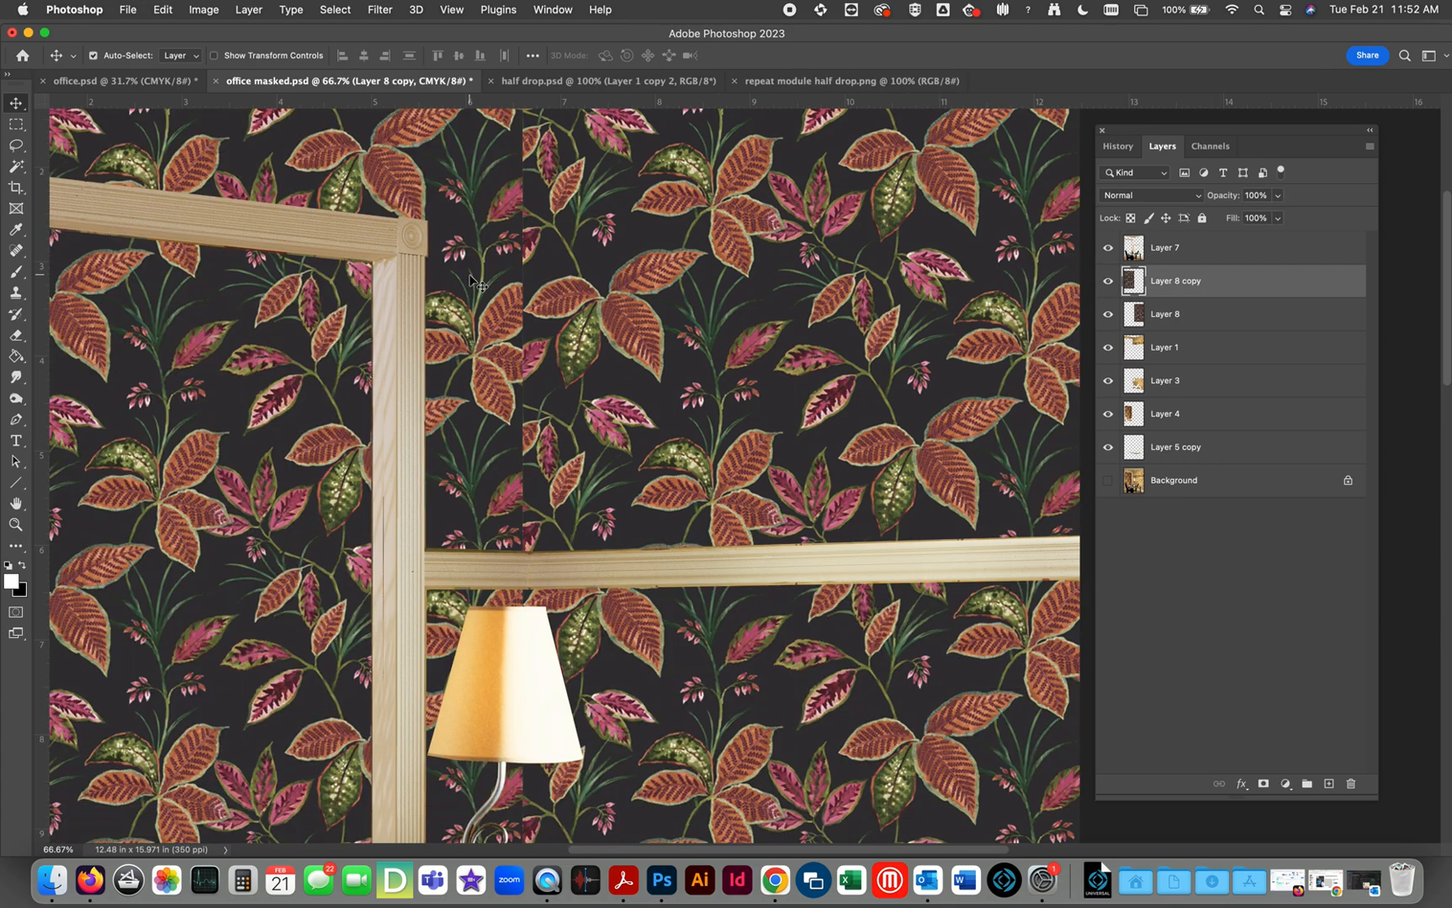
Step: Move Layer 8 copy sideways so its leaf pattern joins Layer 8 without a visible seam at the wall corner
left_click_drag(527, 294, 958, 335)
left_click_drag(755, 368, 852, 370)
left_click(452, 9)
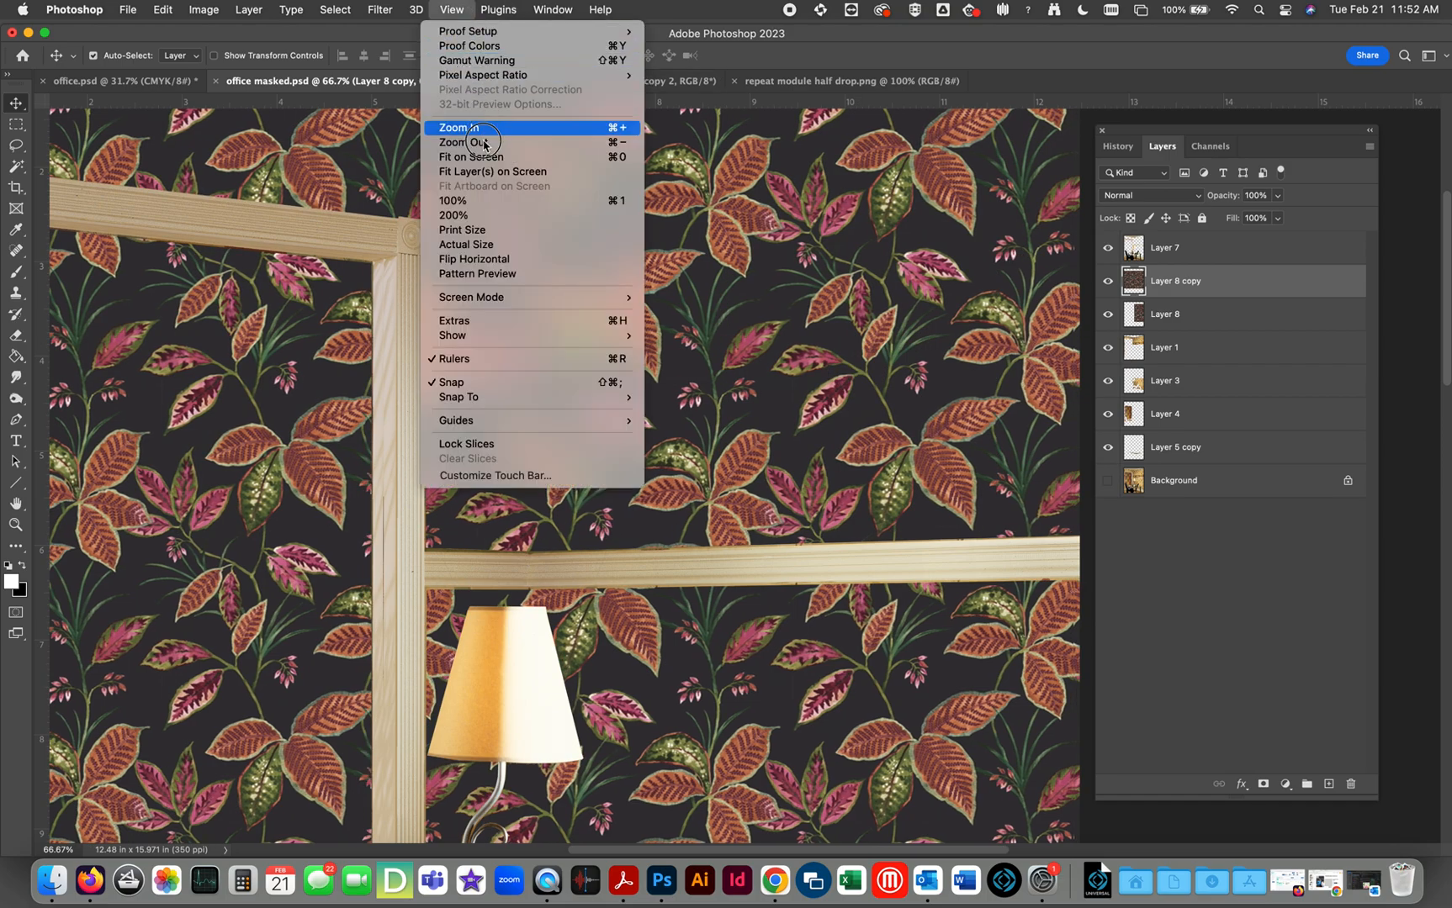
left_click(489, 153)
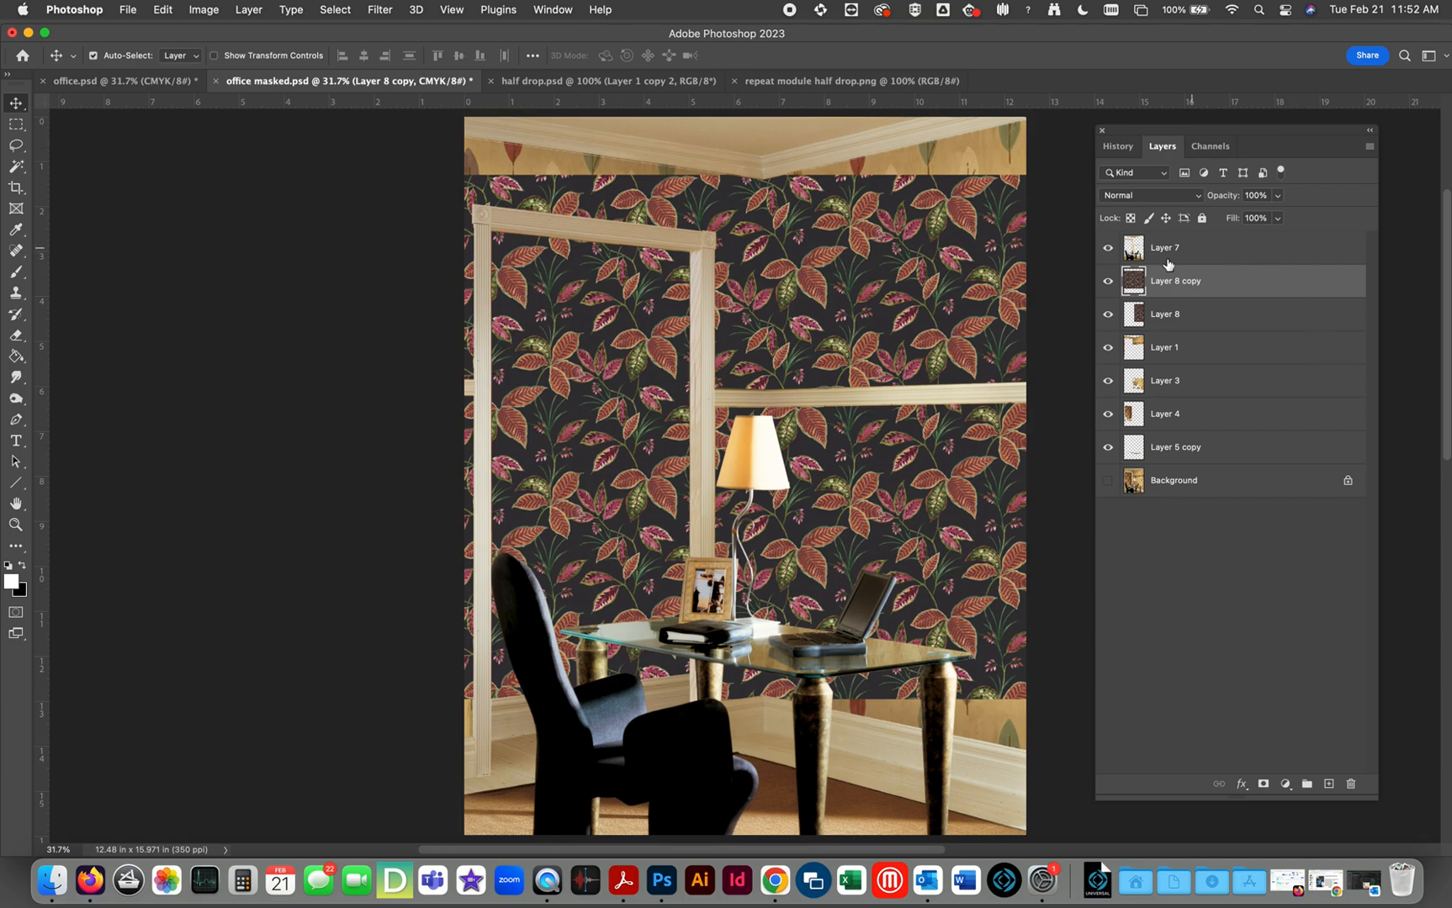
Step: Show the corner guide again and merge Layer 8 copy down into Layer 8
left_click(1109, 284)
left_click(1109, 285)
key("super+semicolon")
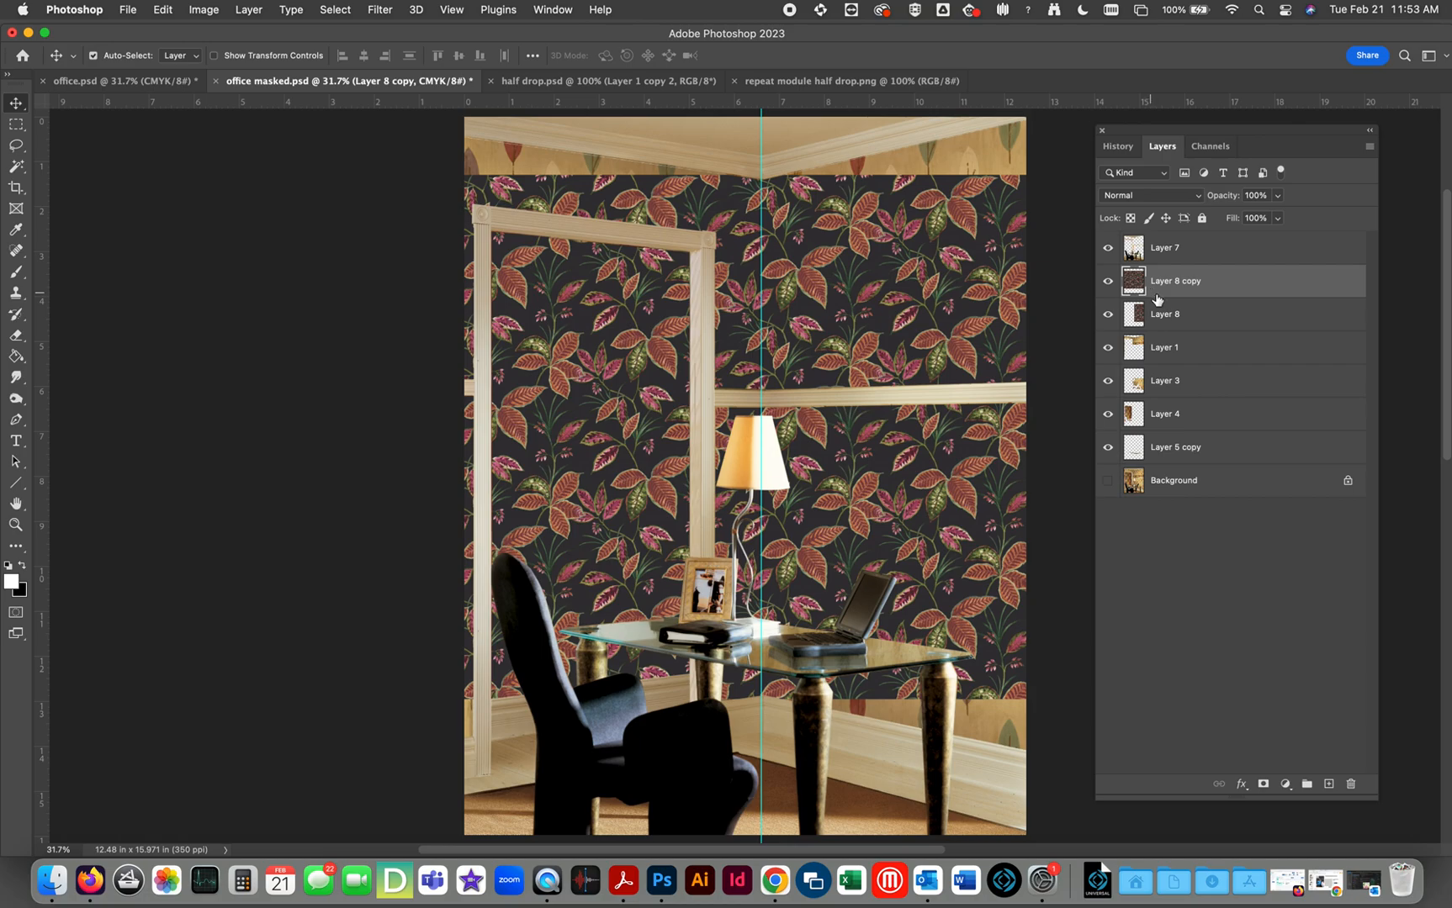
left_click(1369, 147)
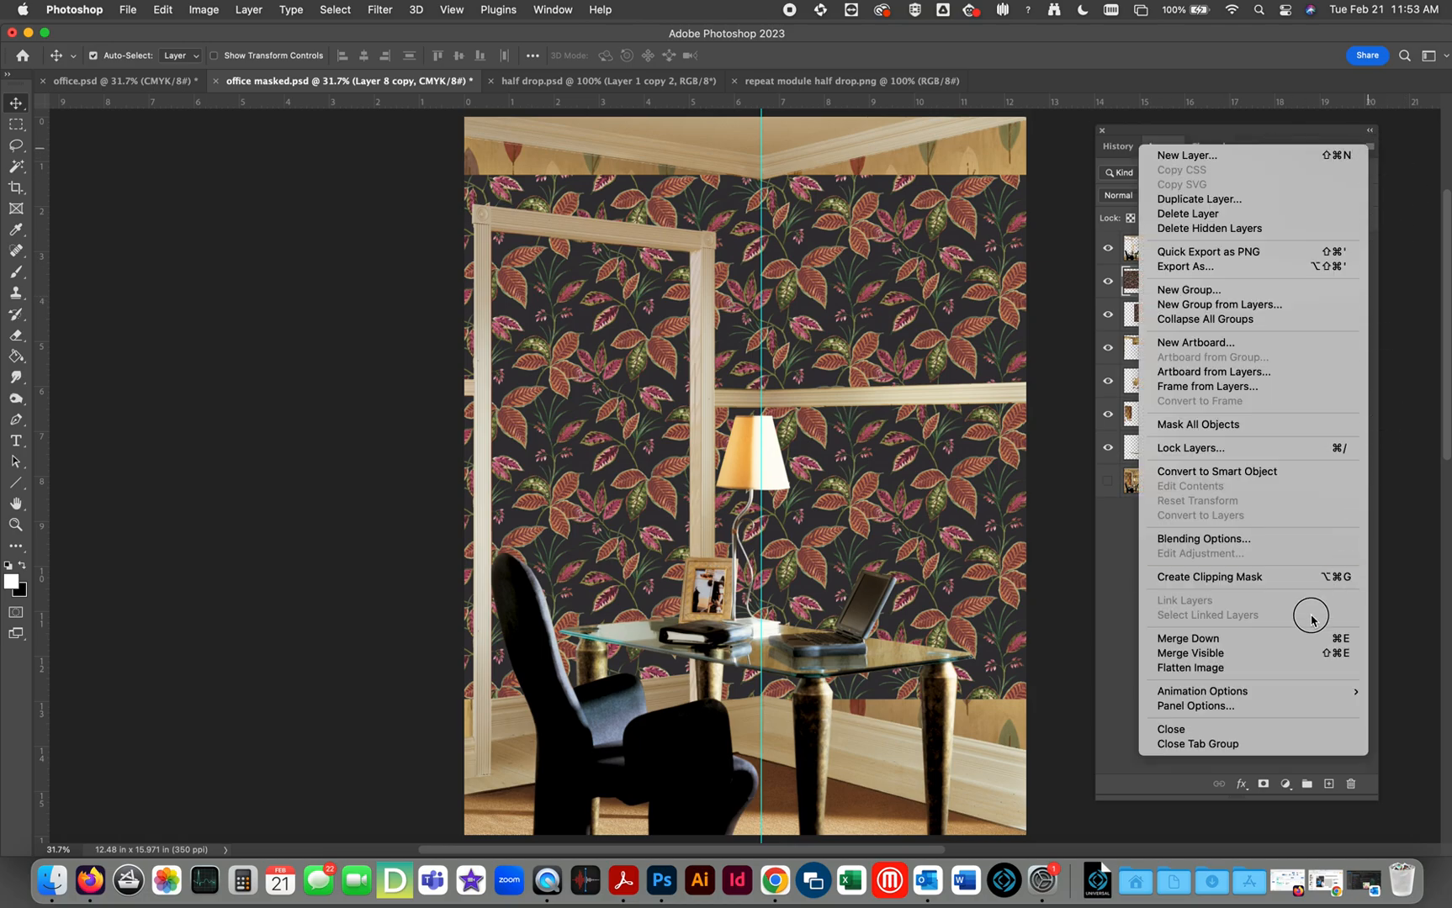
left_click(1275, 639)
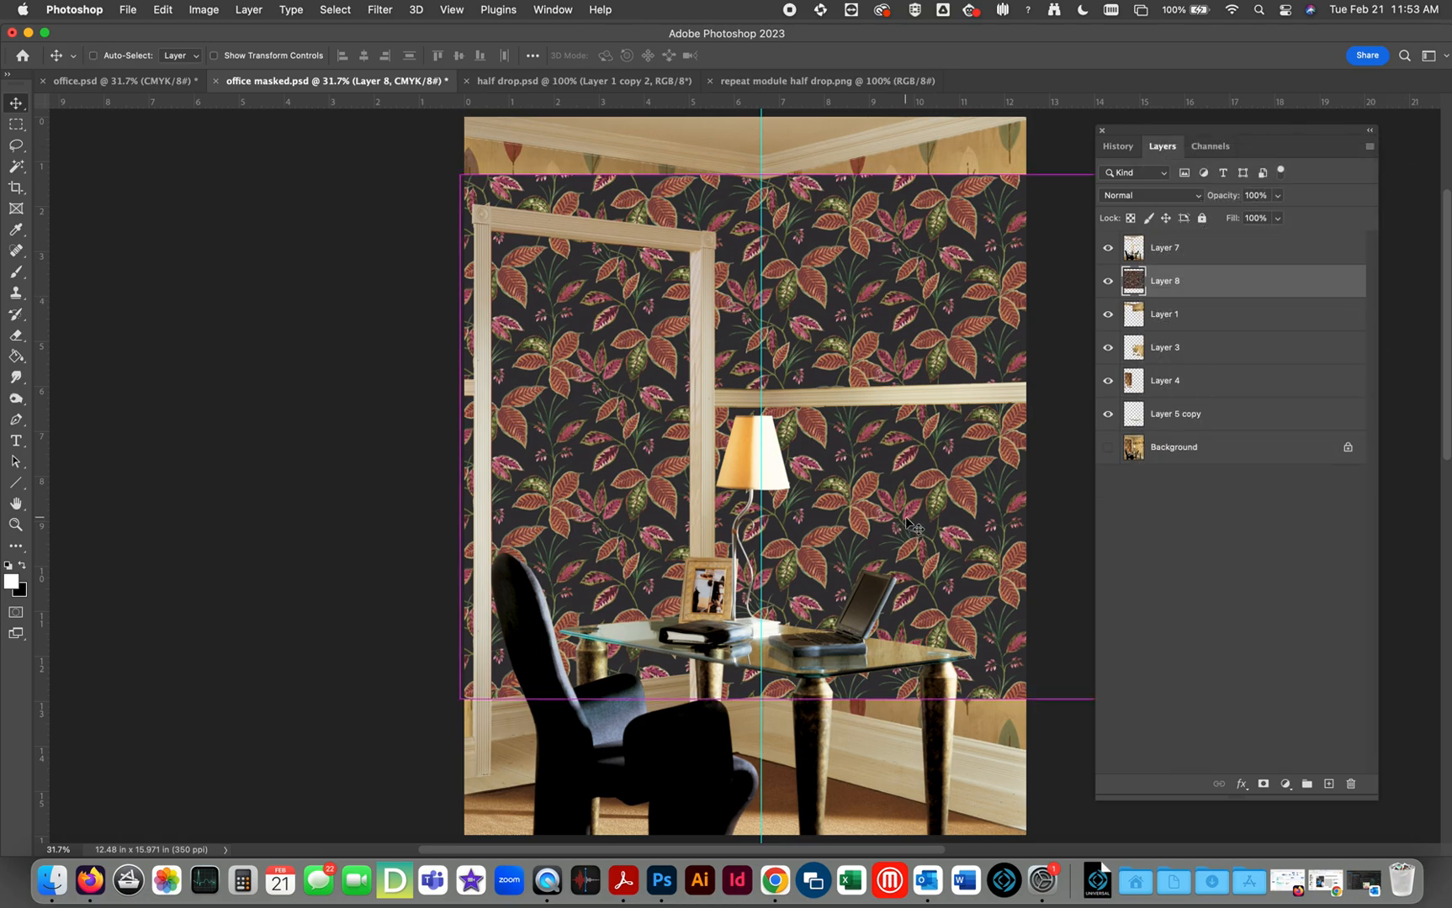
Step: Try to distort only the visible door-wall part of the pattern, selected up to the corner guide, to match the wall's perspective
key("super+minus")
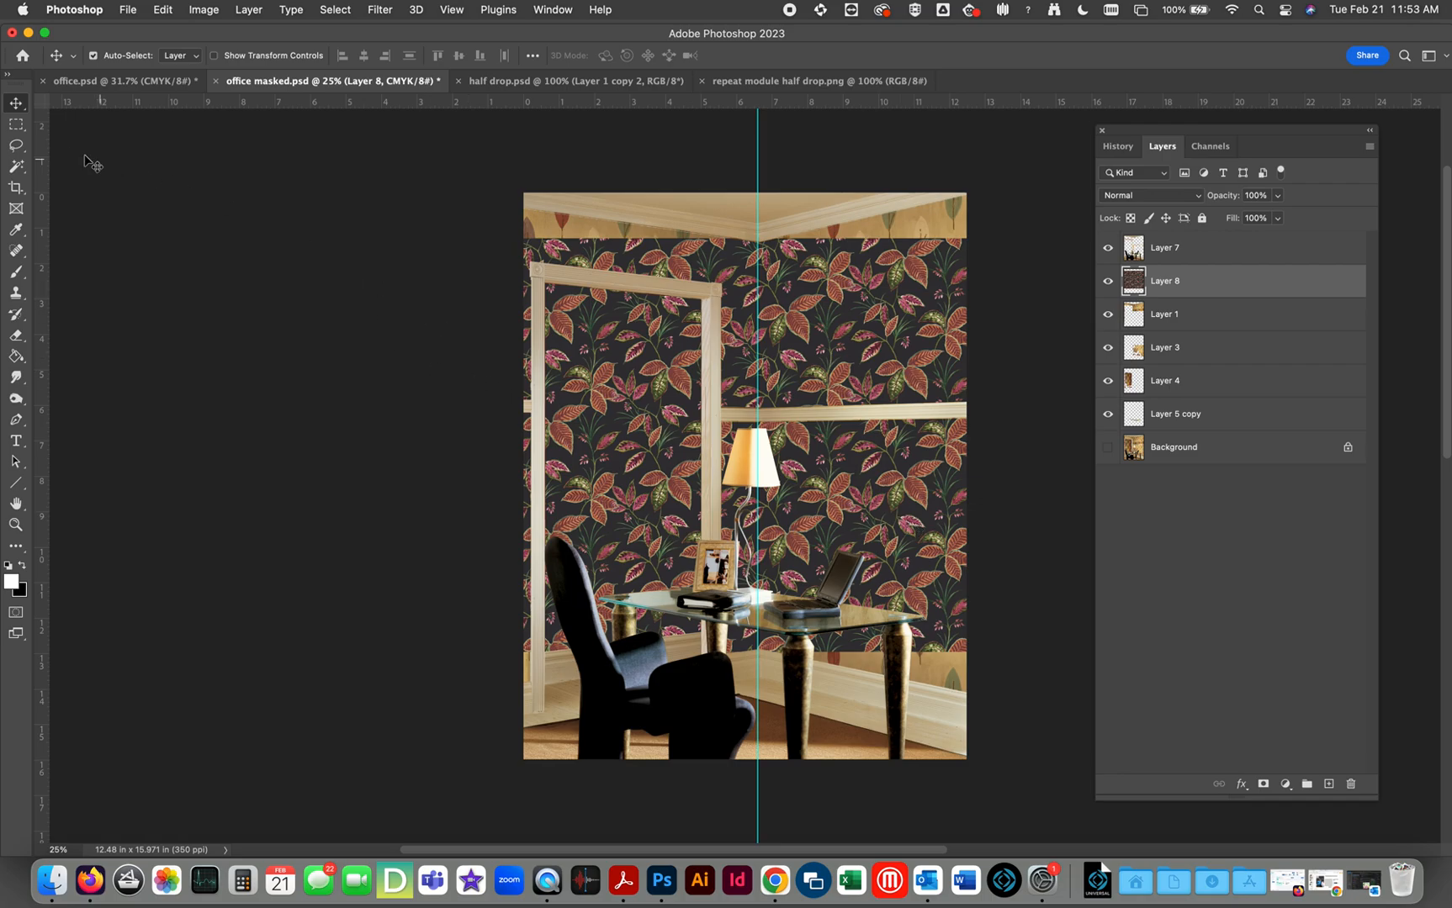
left_click(16, 126)
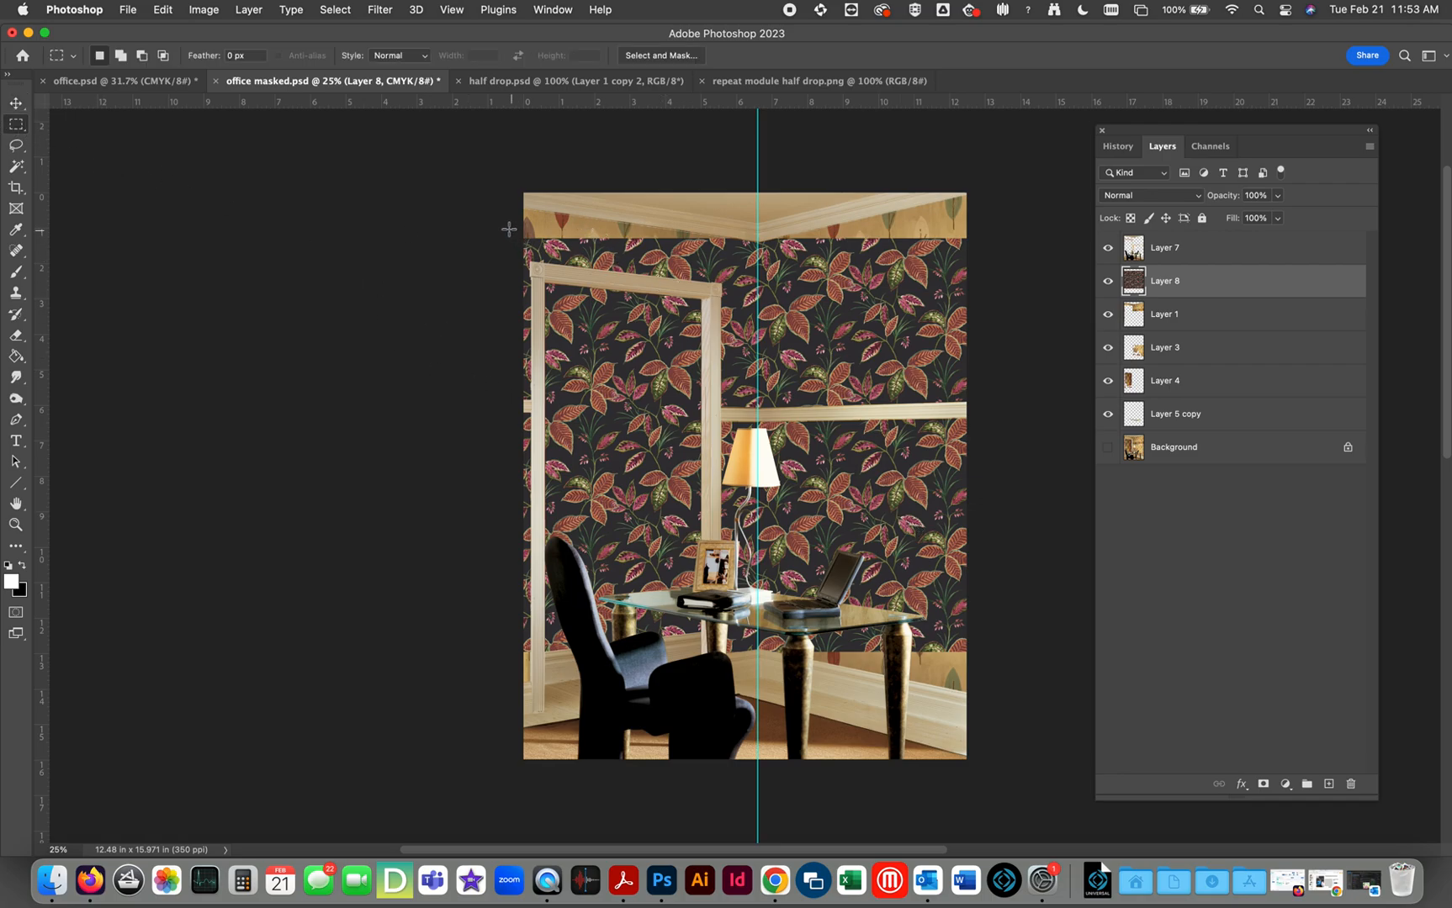
left_click_drag(480, 211, 757, 706)
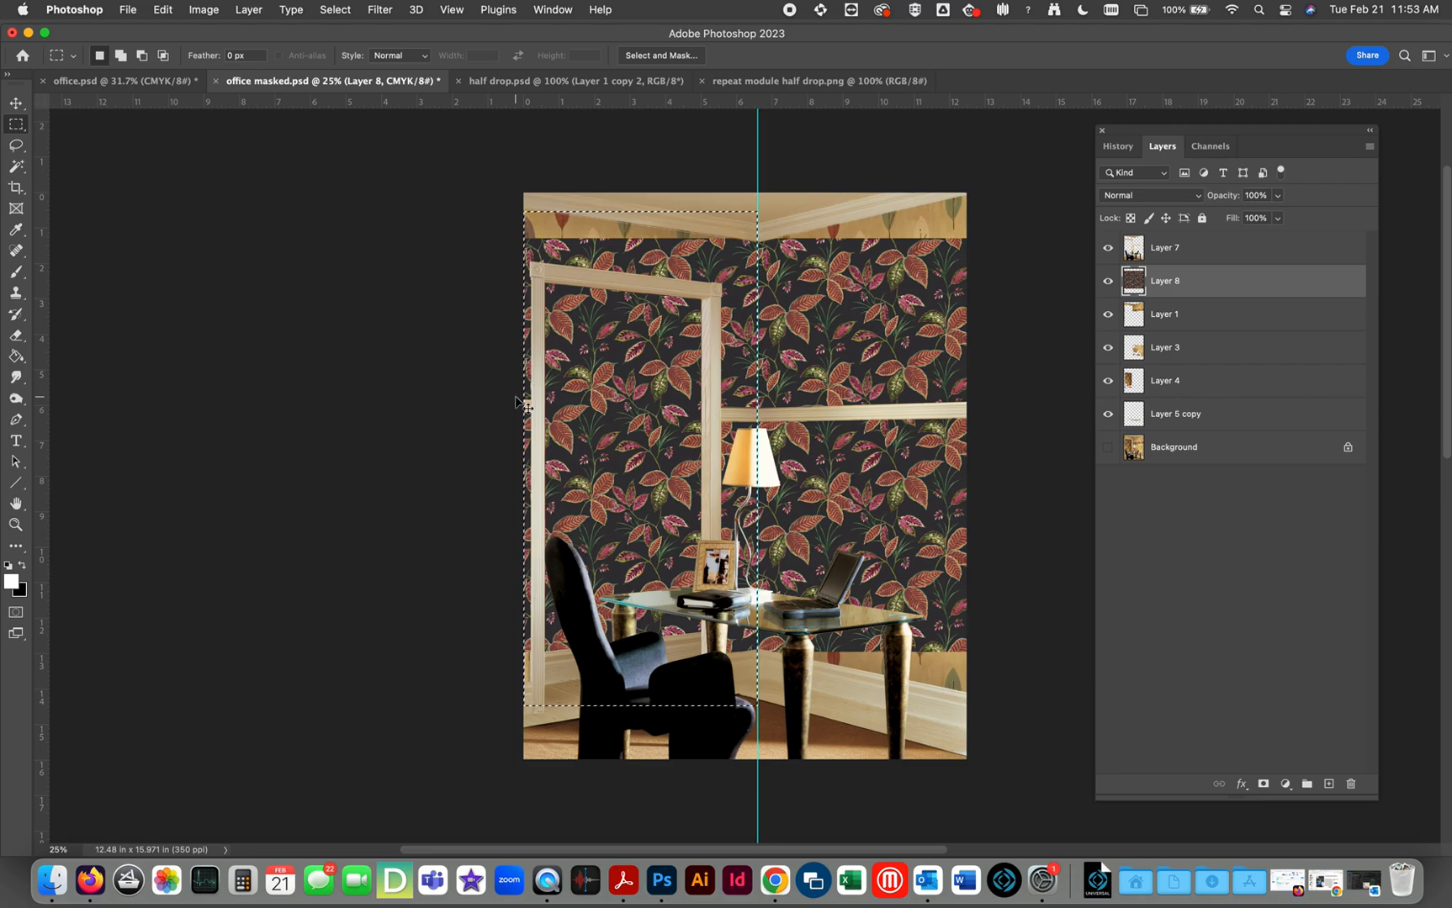
key("ctrl+t")
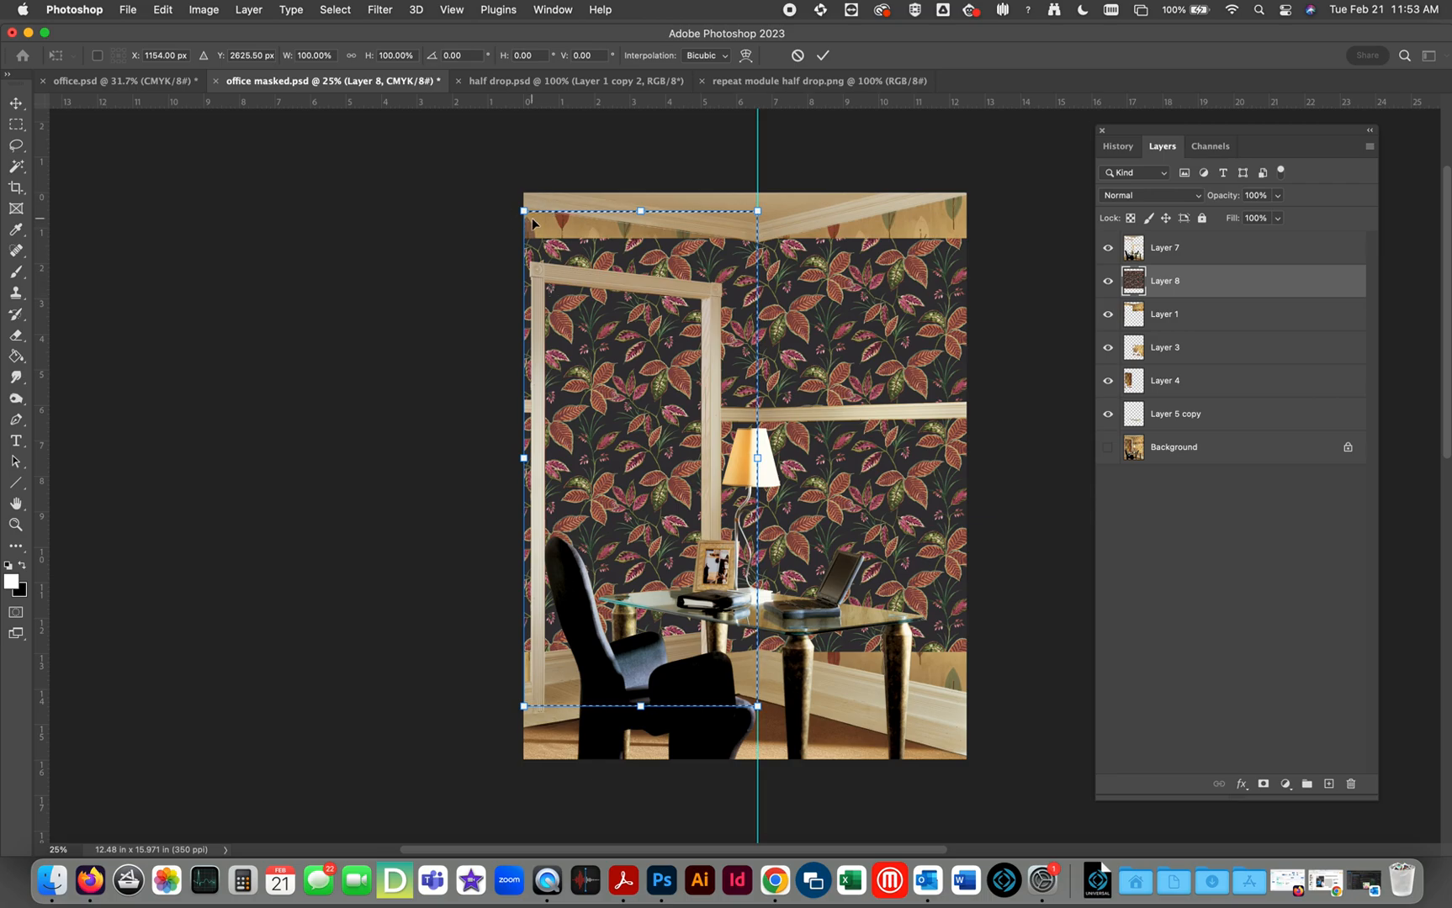
right_click(553, 255)
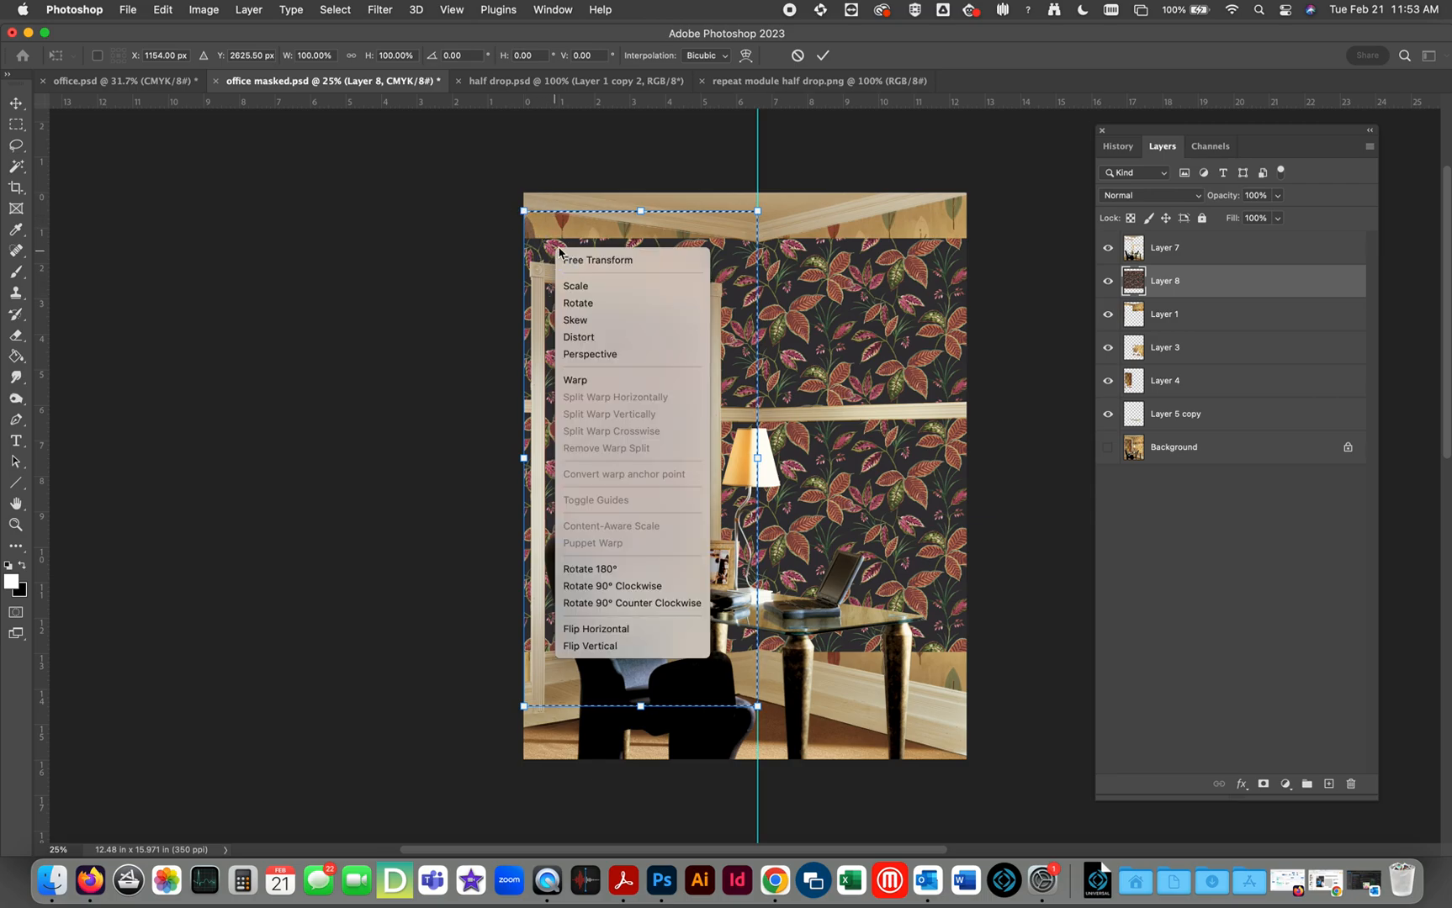
left_click(590, 337)
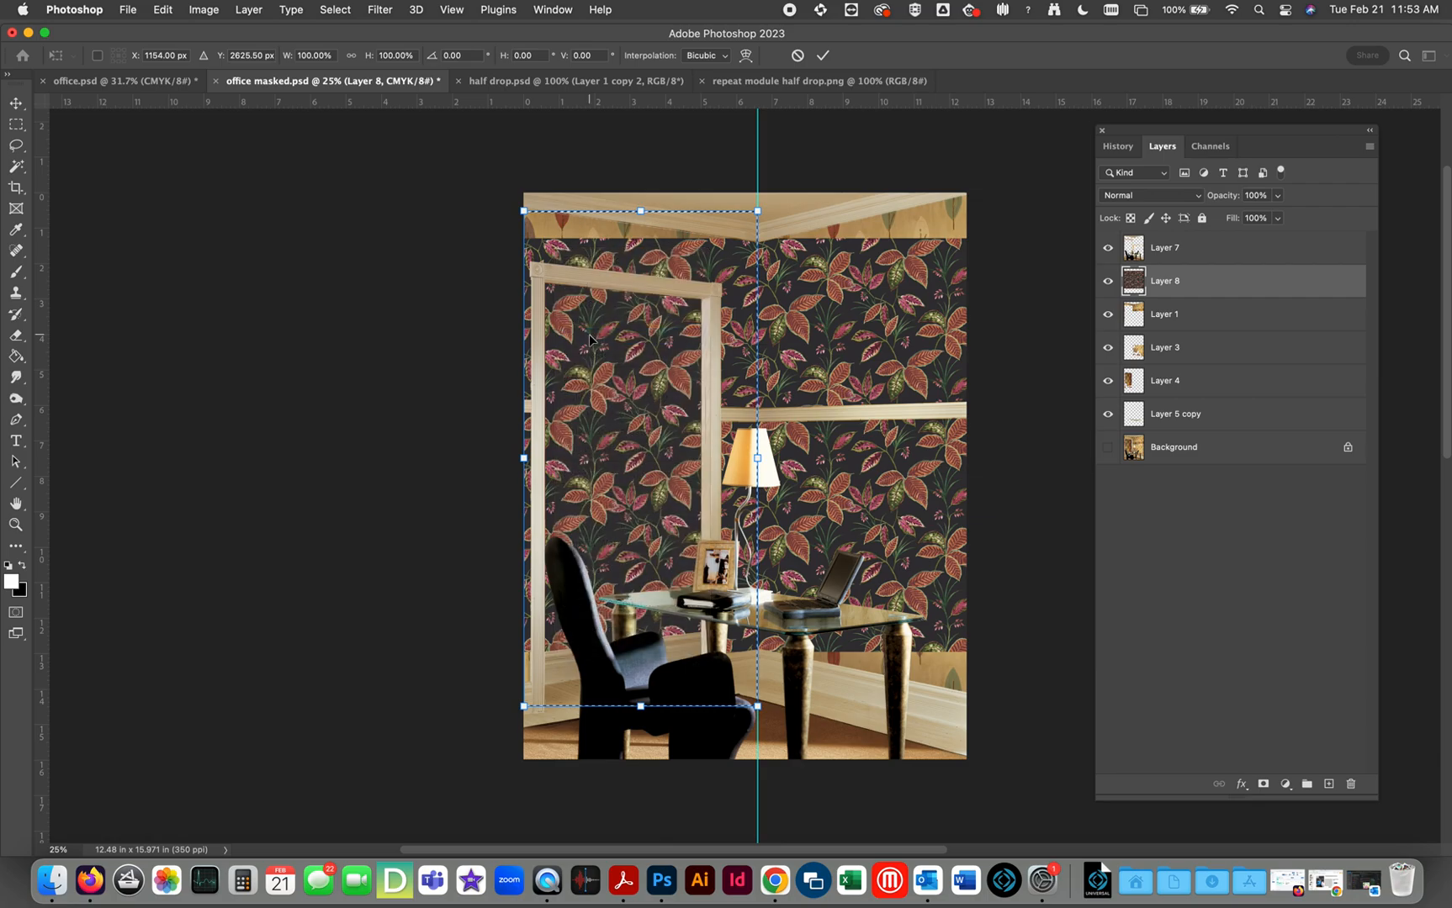
left_click_drag(522, 212, 548, 170)
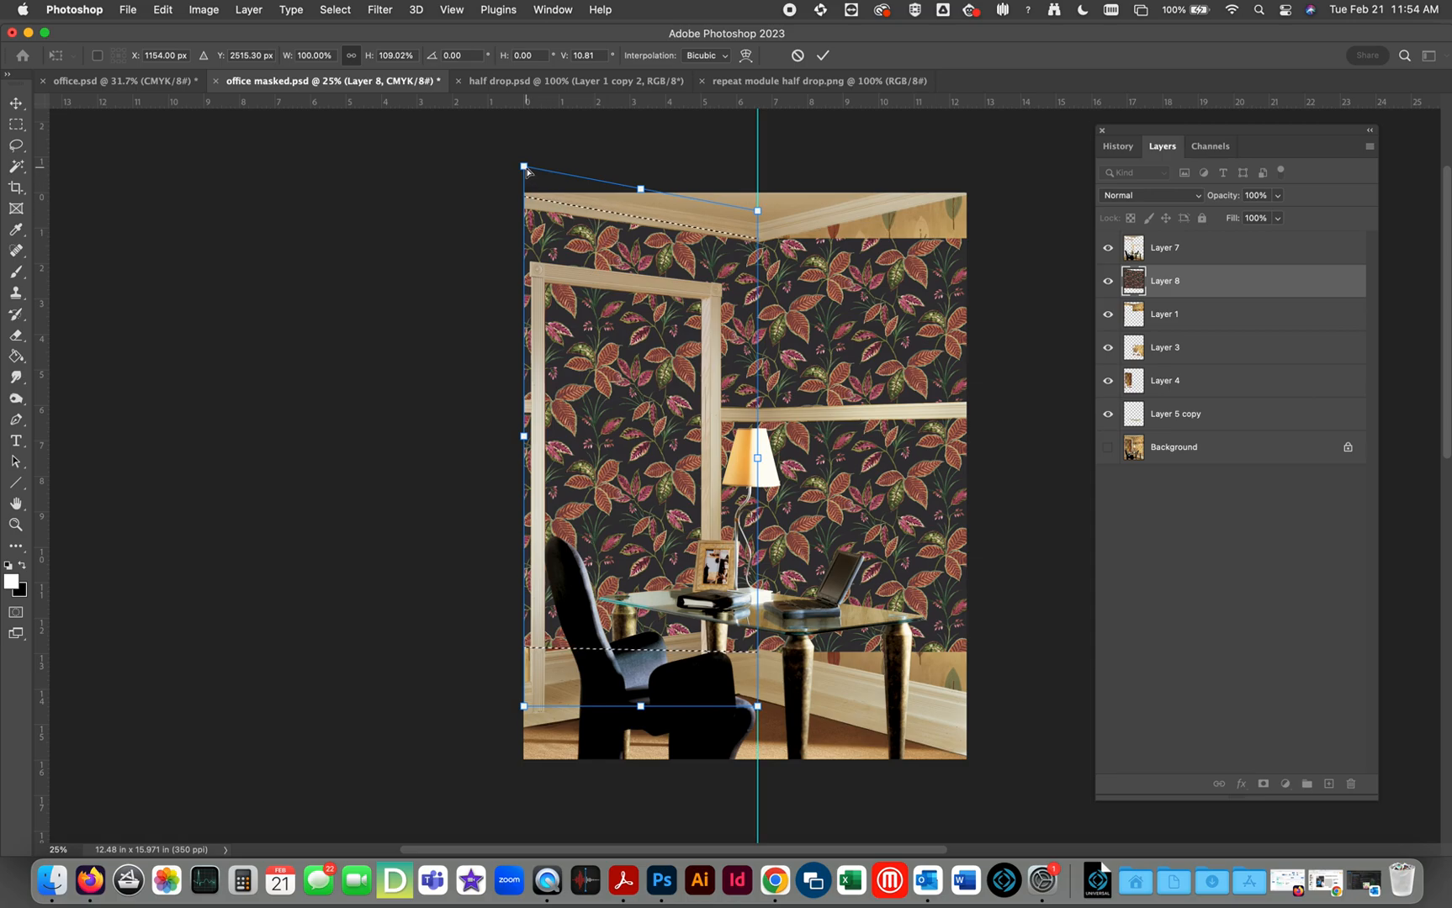
left_click_drag(524, 168, 525, 172)
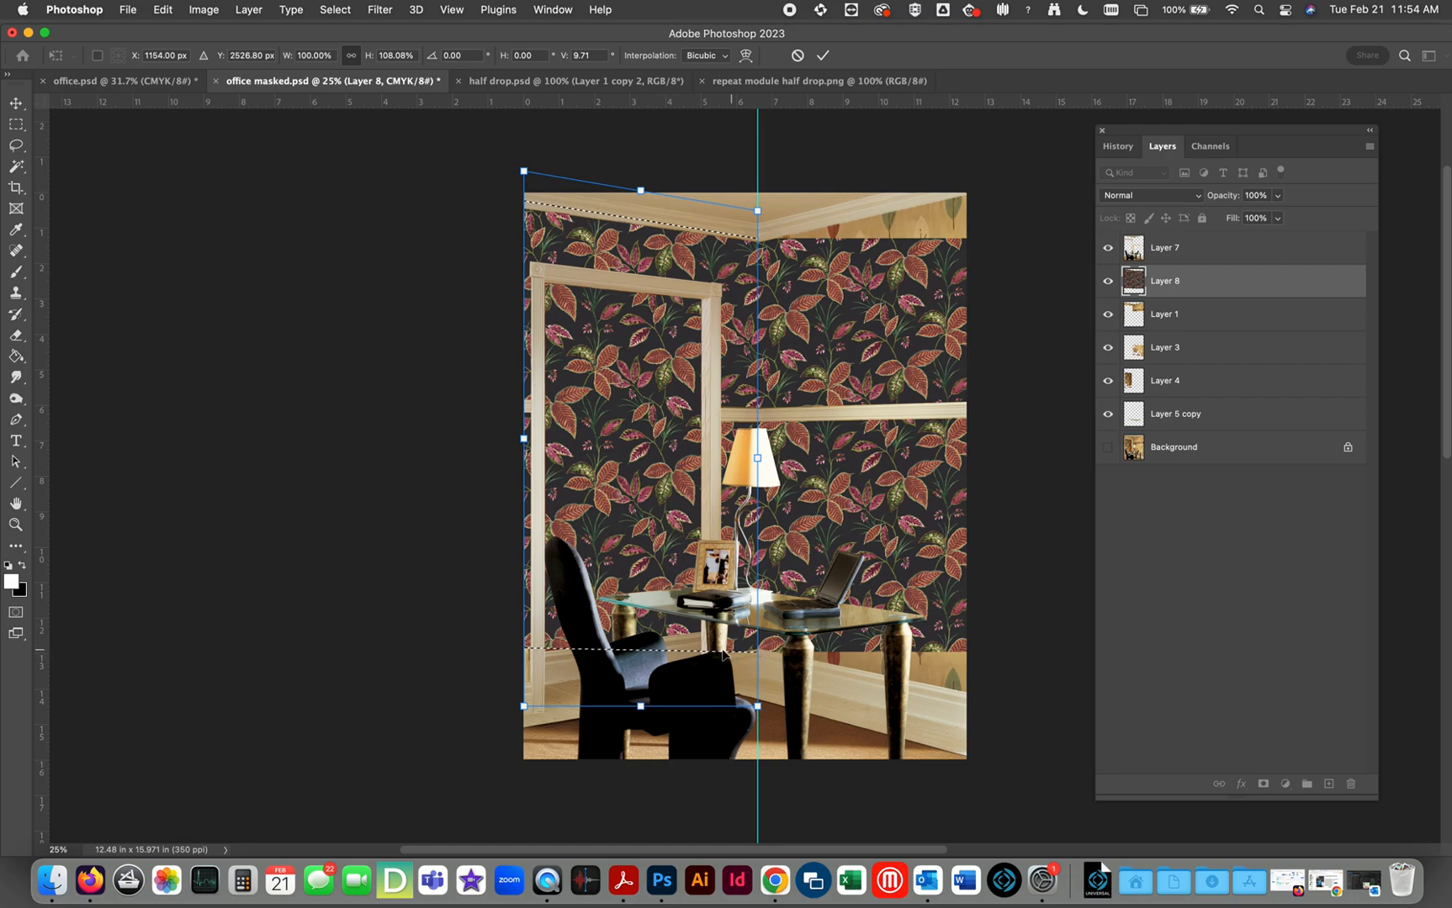
left_click_drag(522, 709, 524, 754)
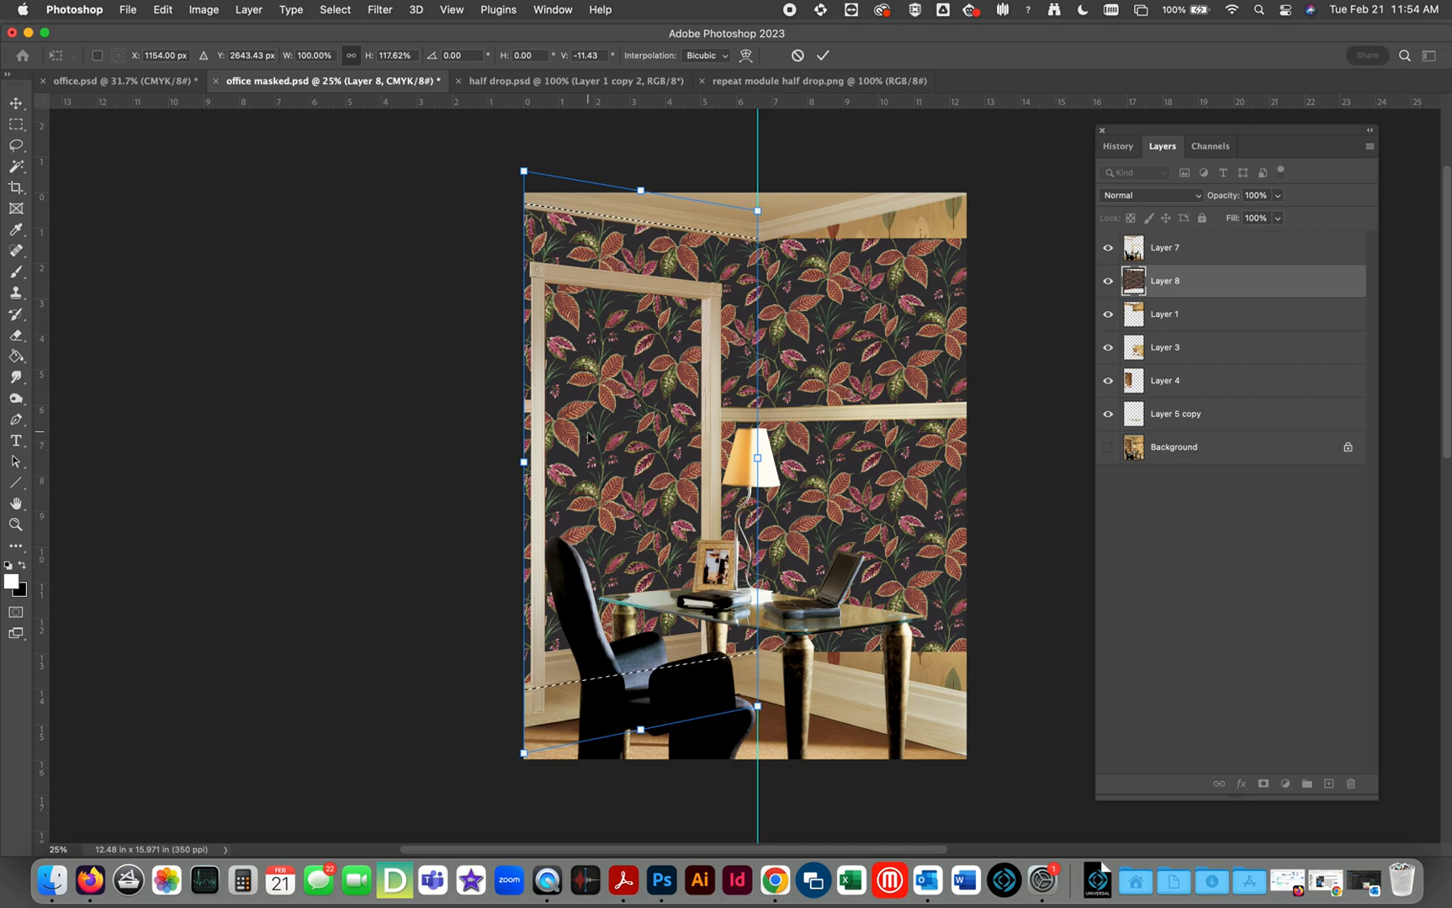
key("Return")
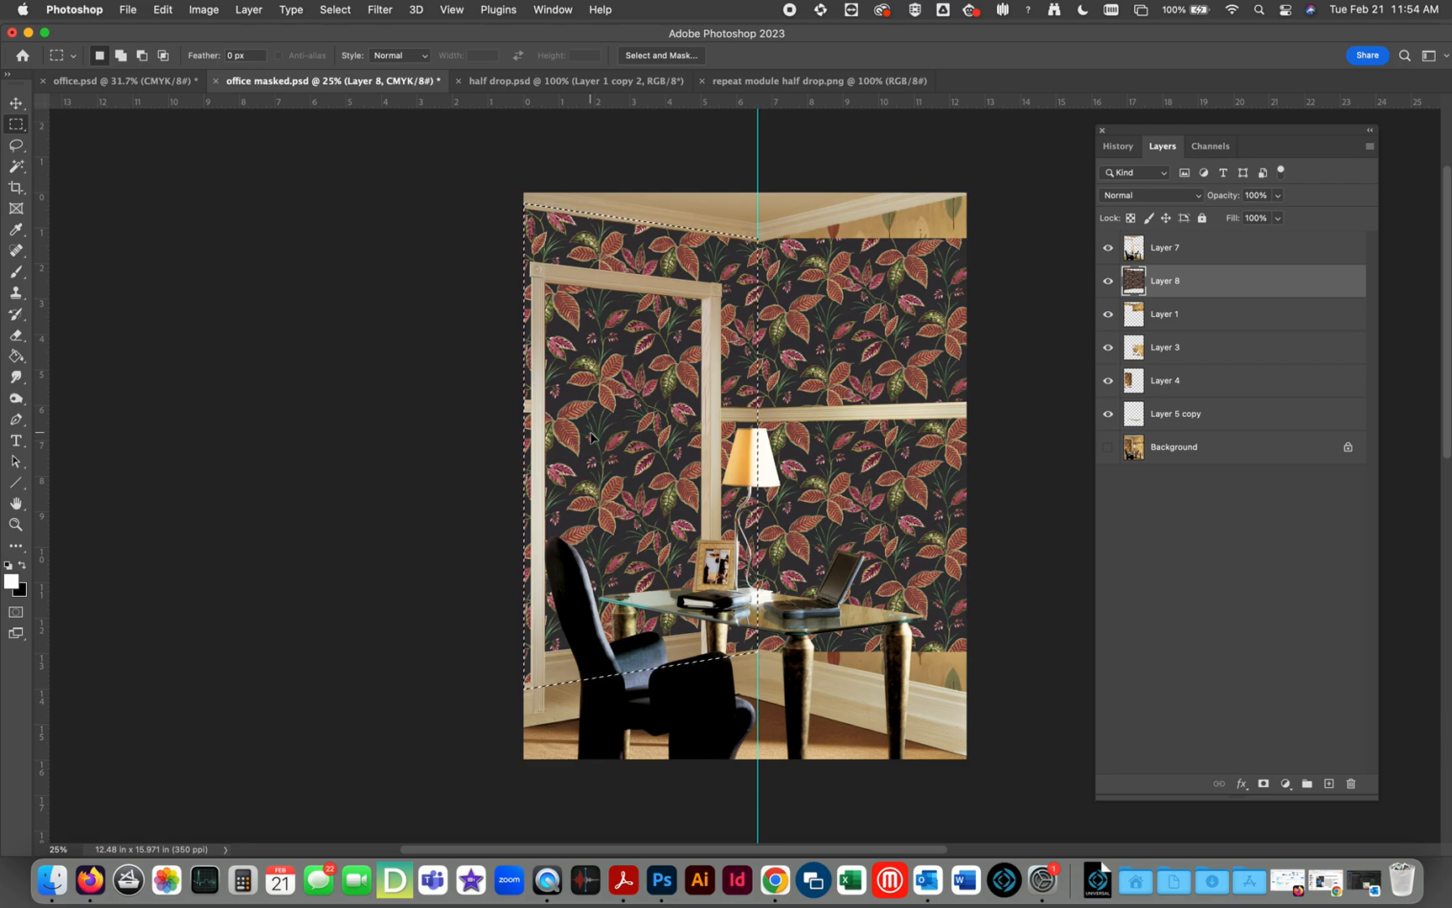
key("super+z")
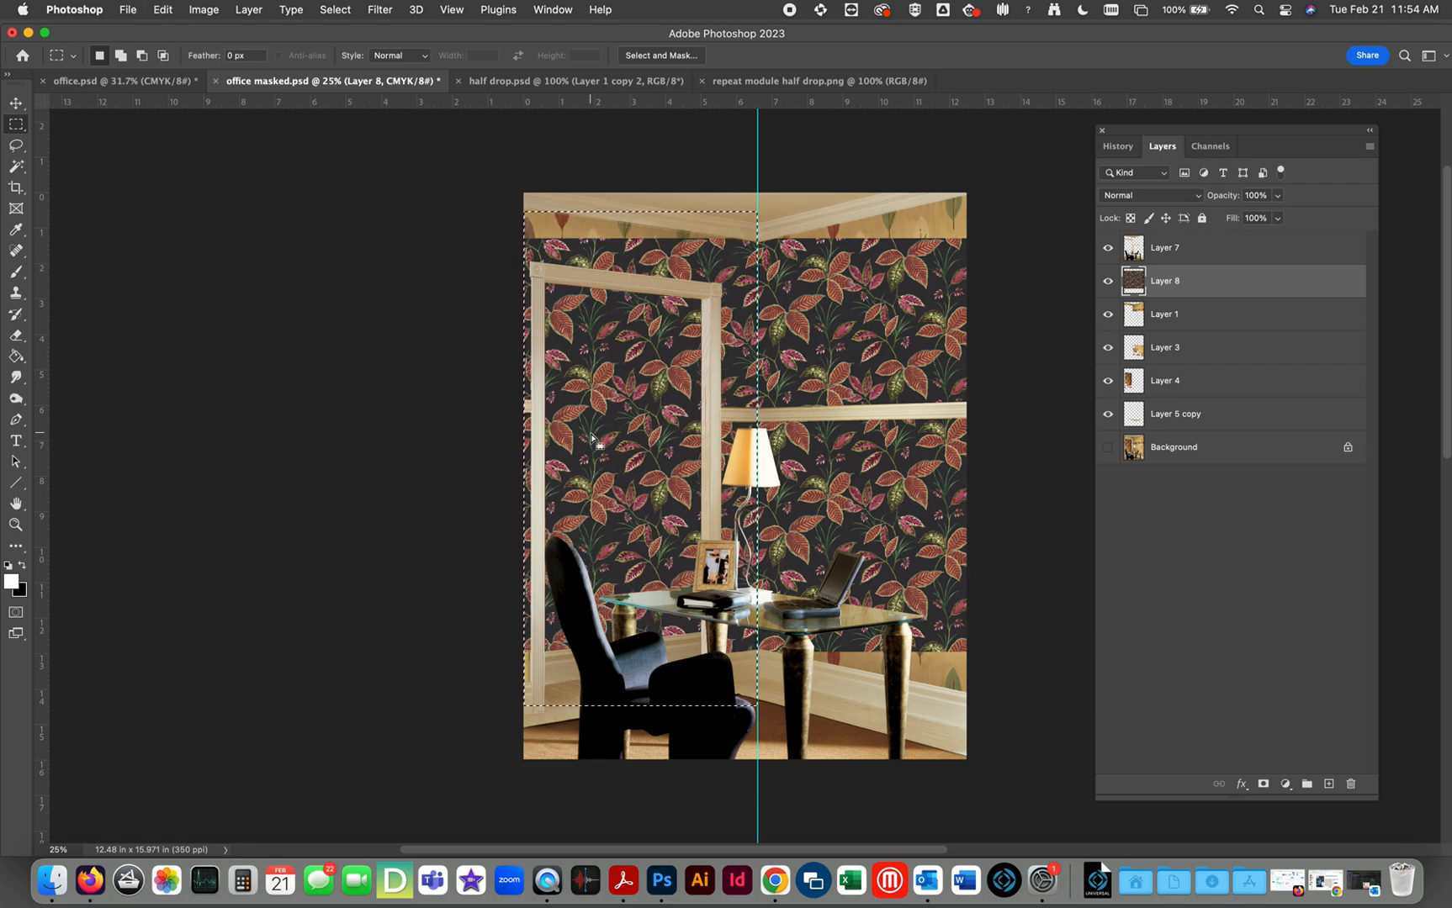
Step: Marquee-select the full image width down past the pattern, and shift the selection outline so one edge meets the corner guide over the door wall
left_click(473, 235)
left_click_drag(446, 182, 984, 667)
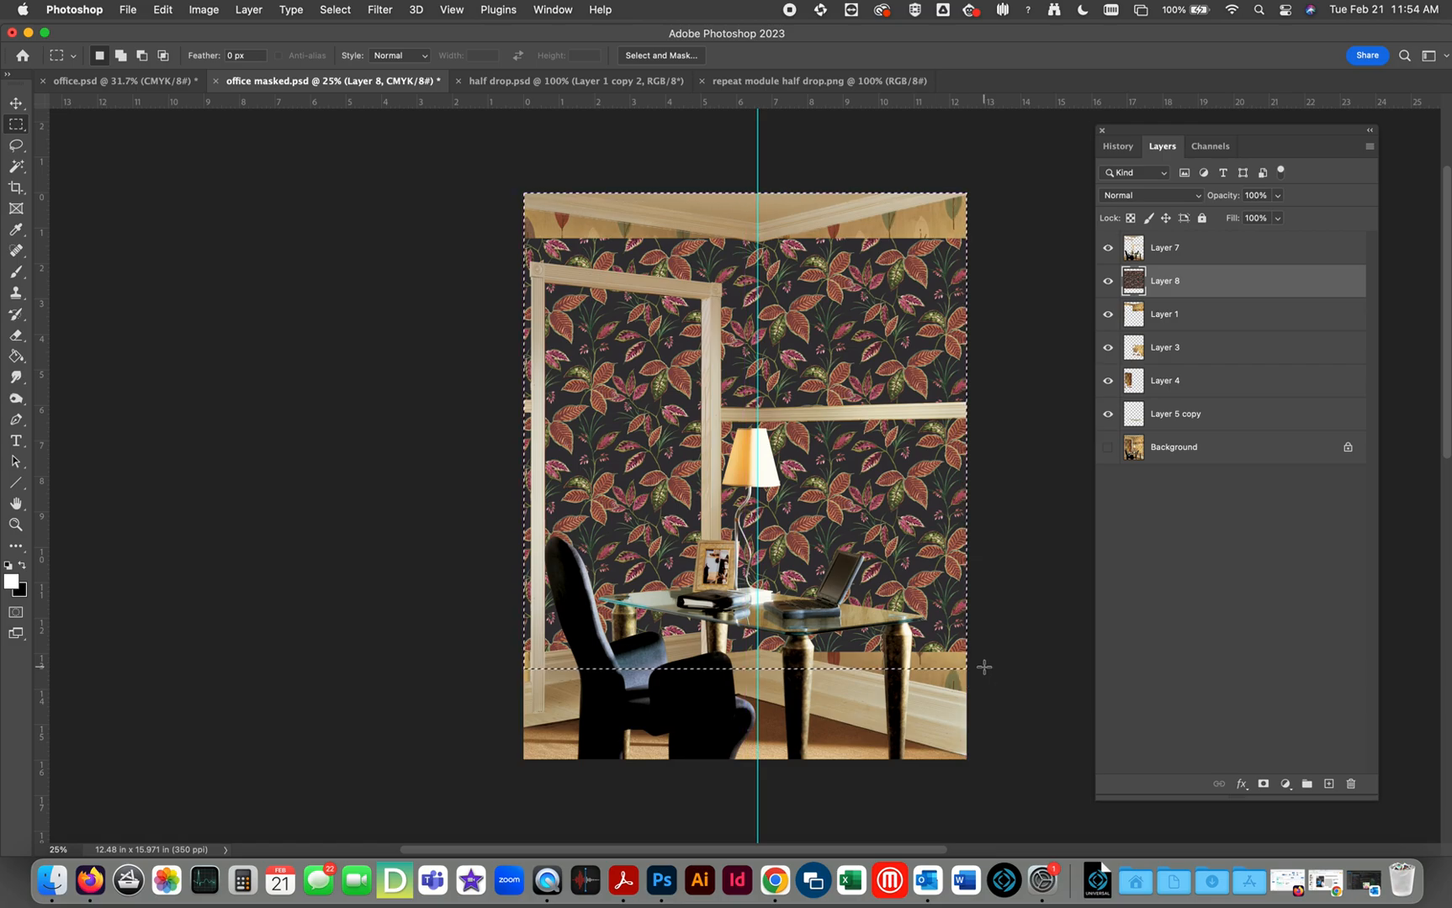
left_click(930, 544)
left_click_drag(929, 544, 719, 546)
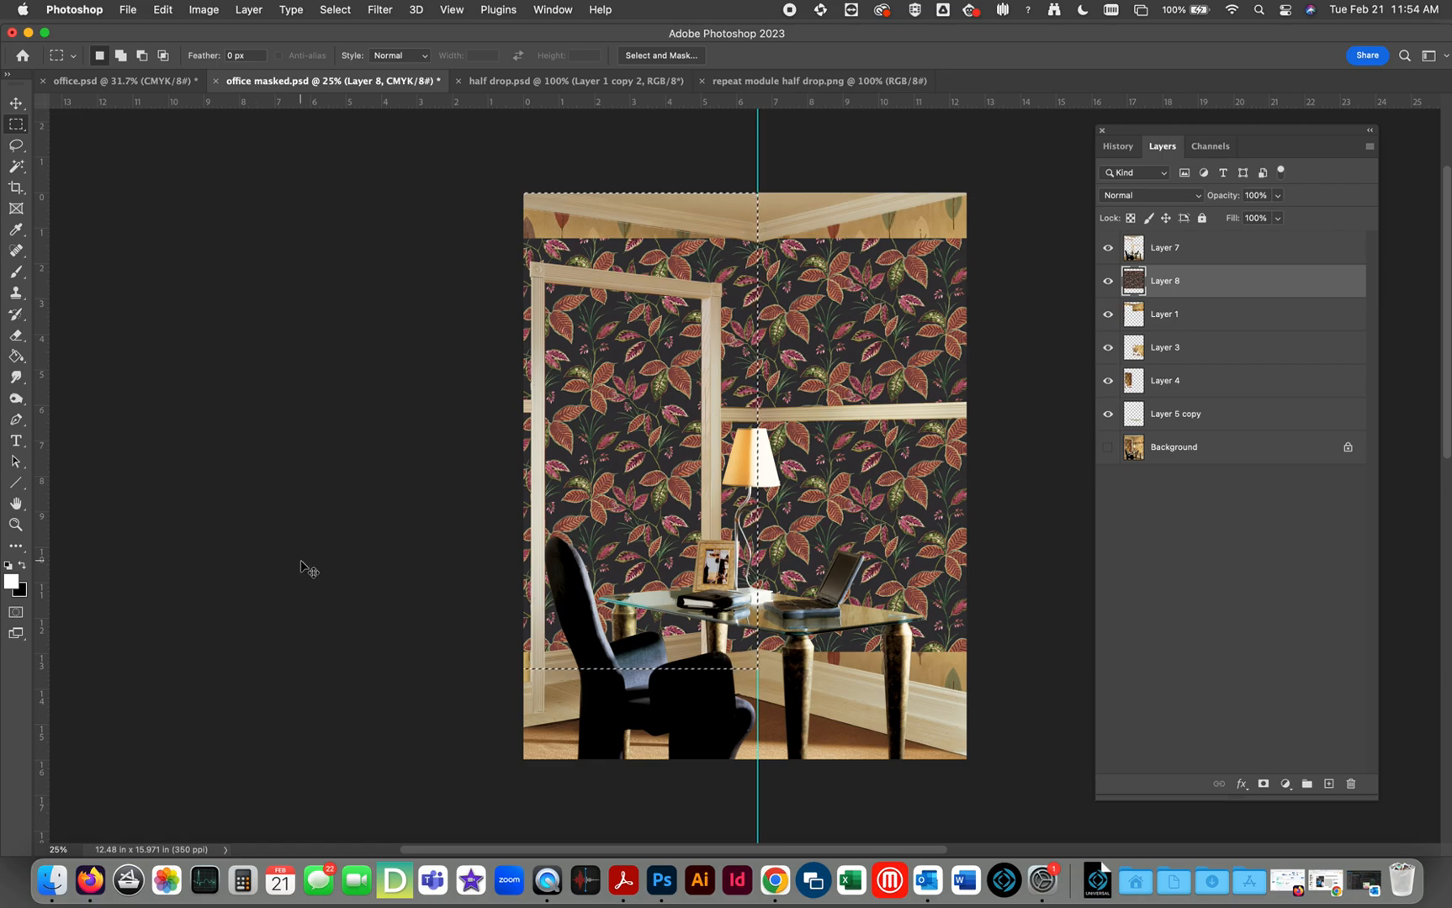
Step: Distort the selected door-wall pattern to follow the ceiling and baseboard angles, stretching it to about 118% width and 139% height
key("super+t")
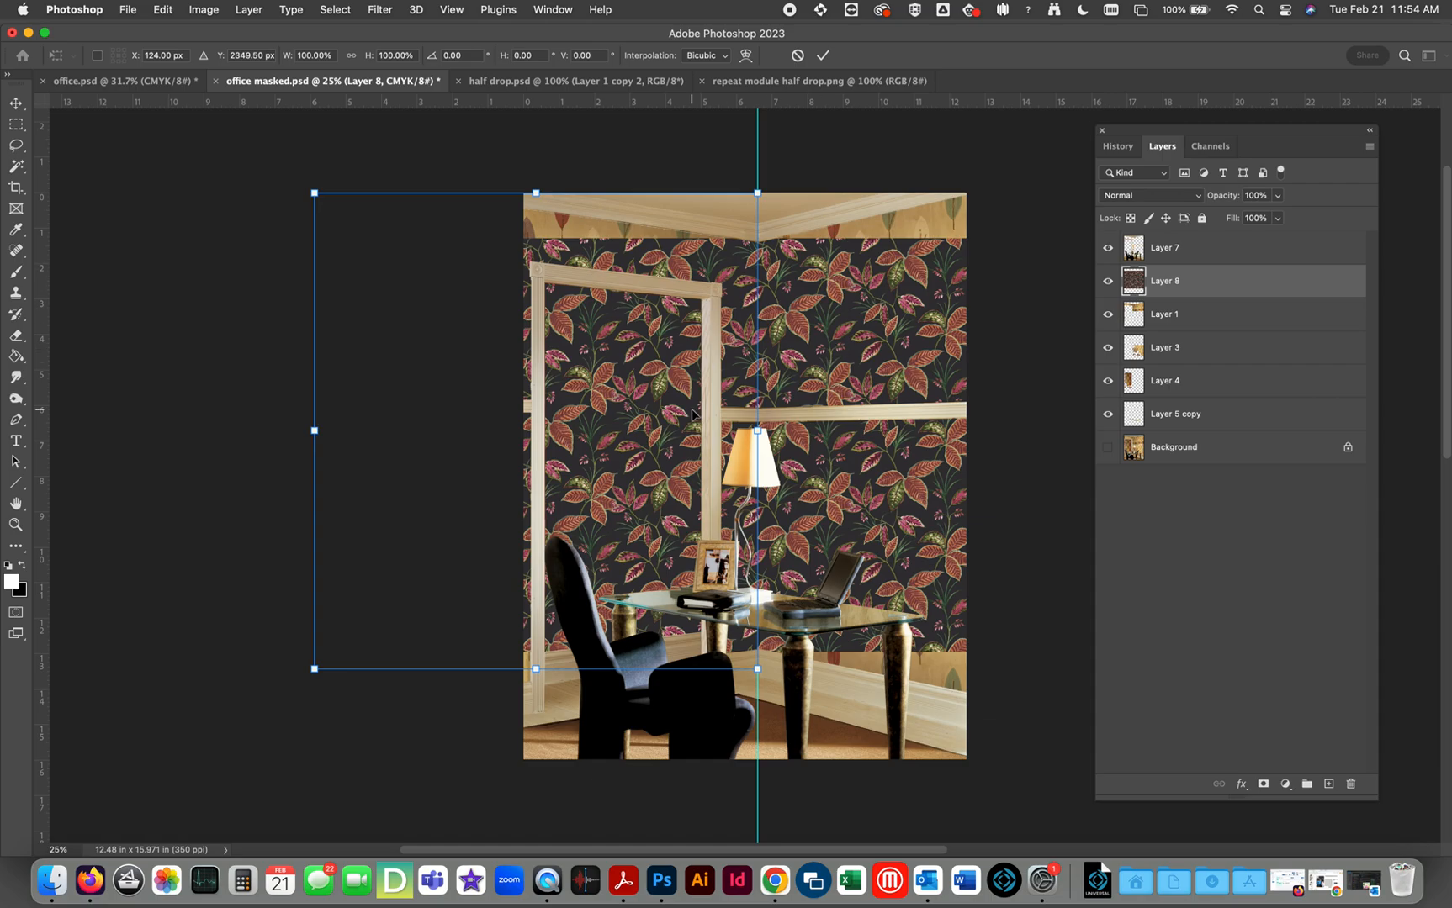
right_click(609, 378)
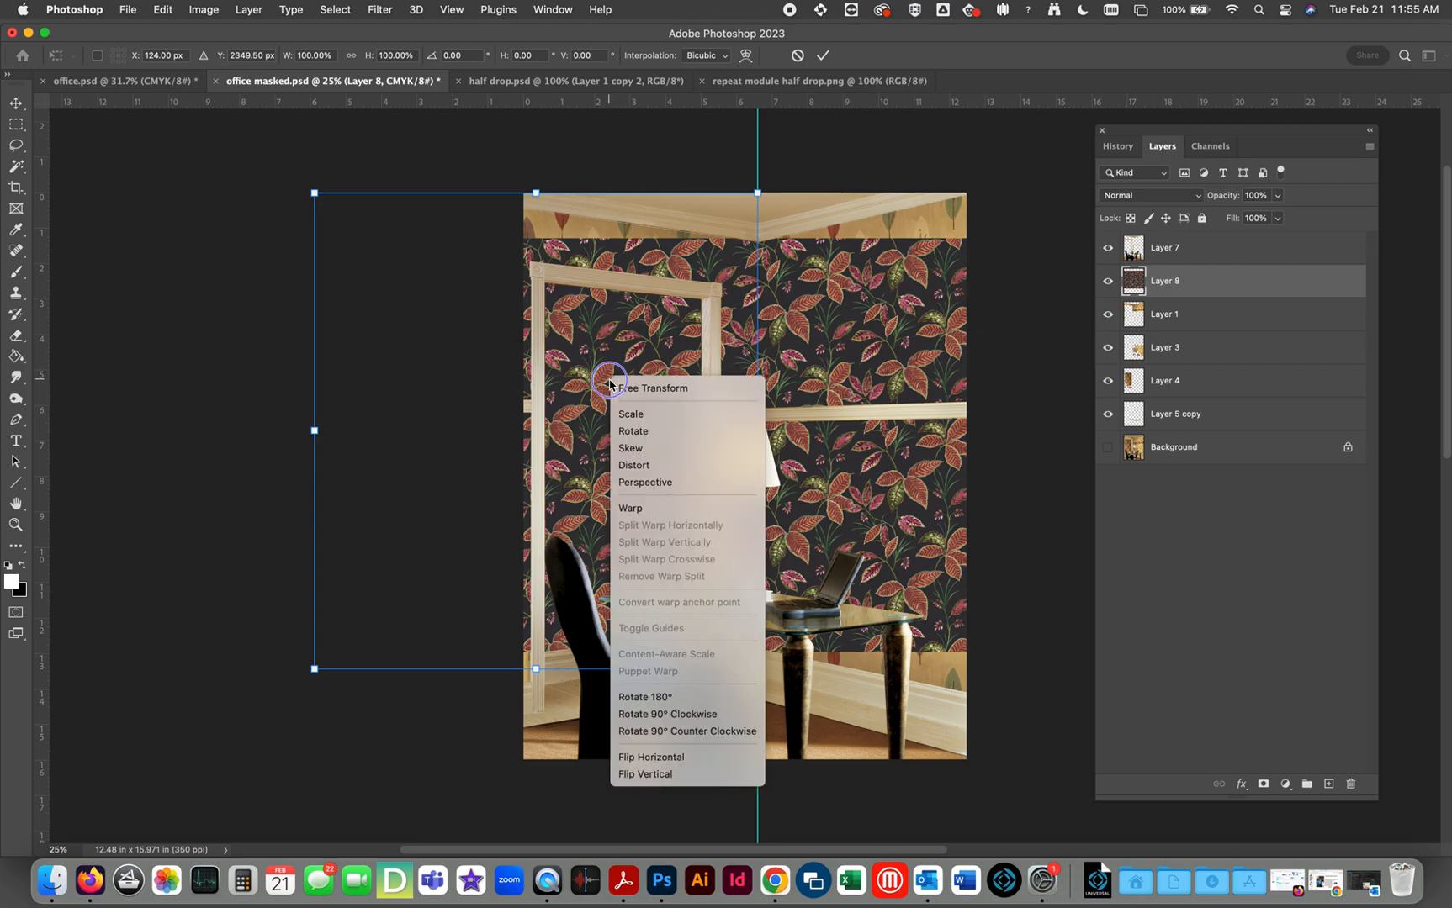
left_click(640, 467)
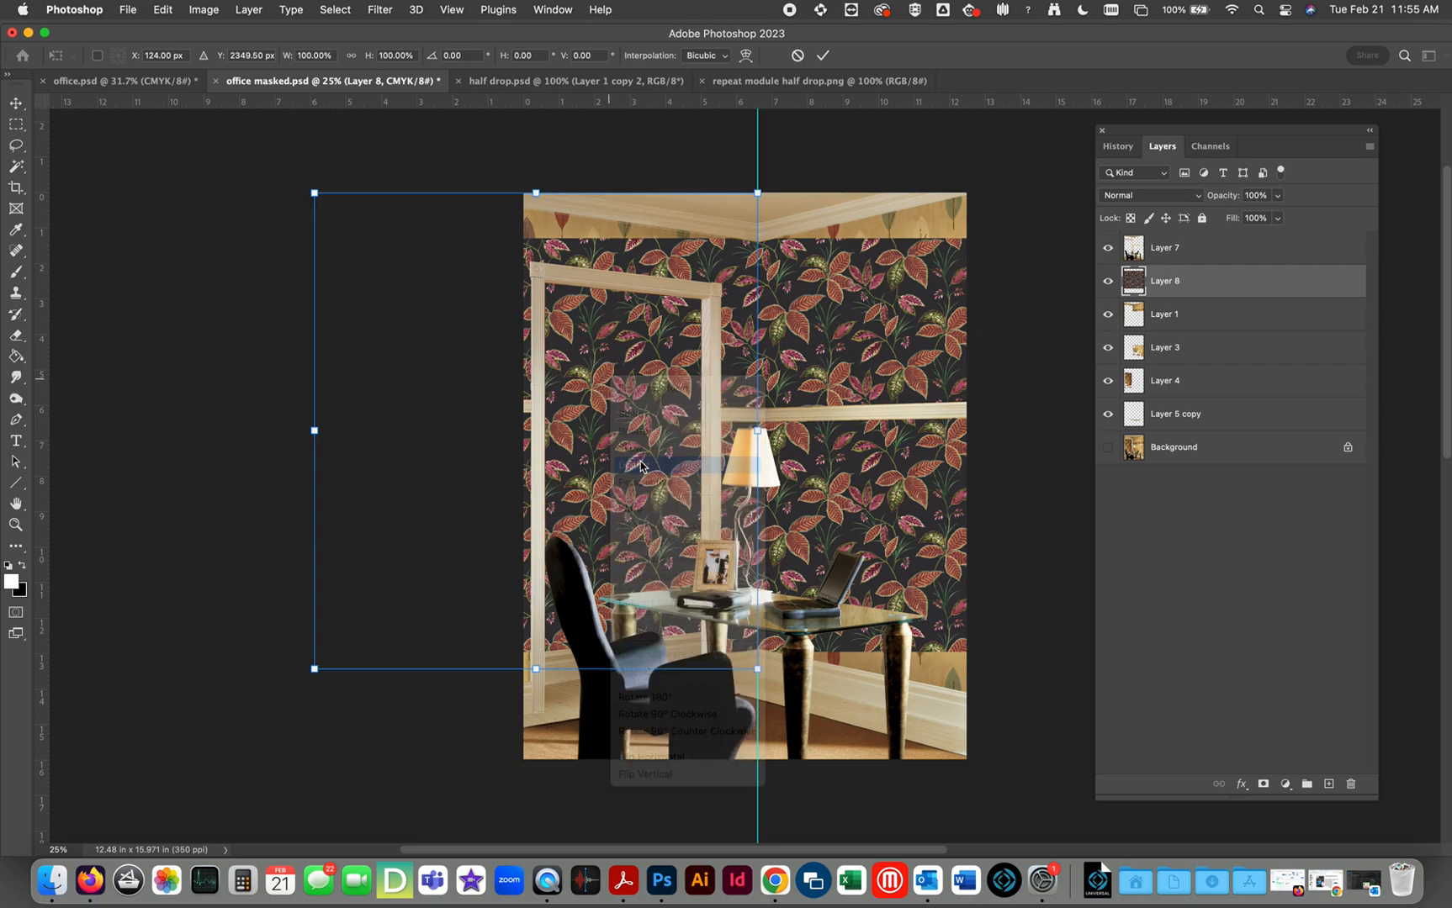
left_click_drag(316, 195, 334, 137)
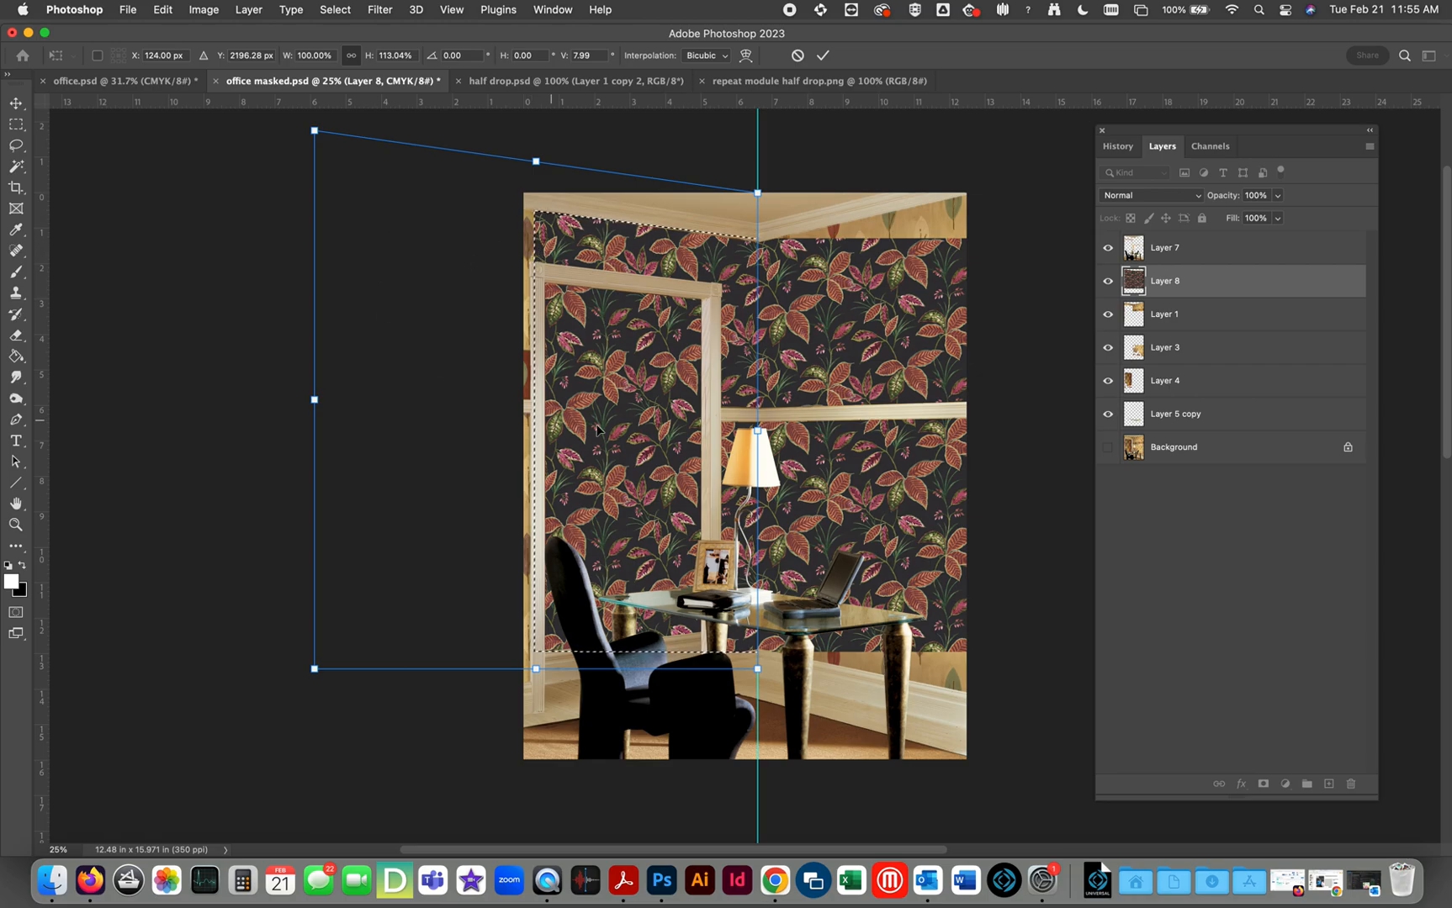
left_click_drag(314, 671, 338, 797)
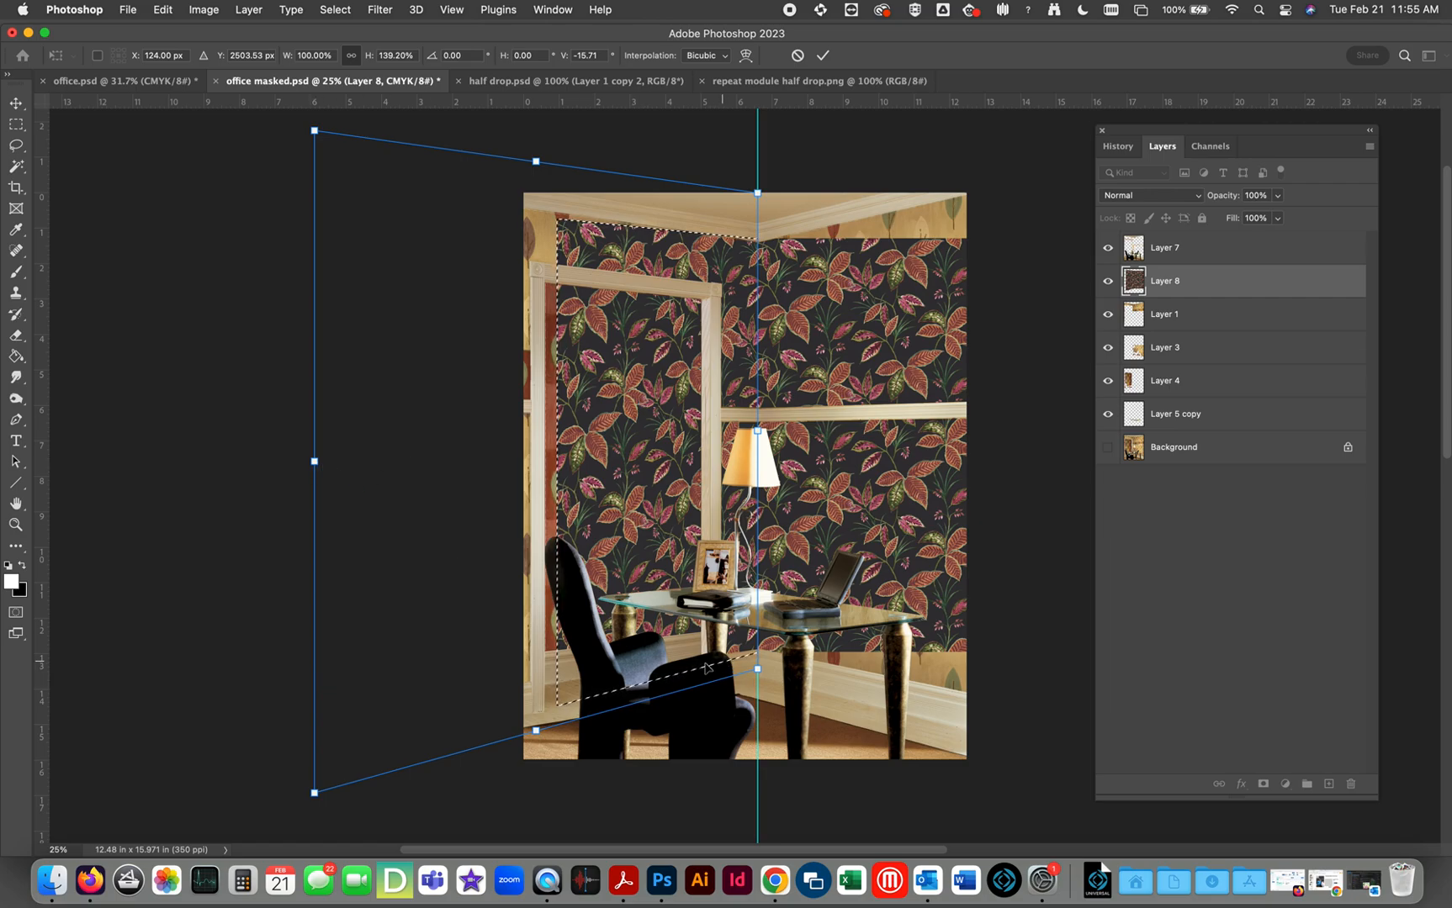
left_click_drag(316, 462, 235, 439)
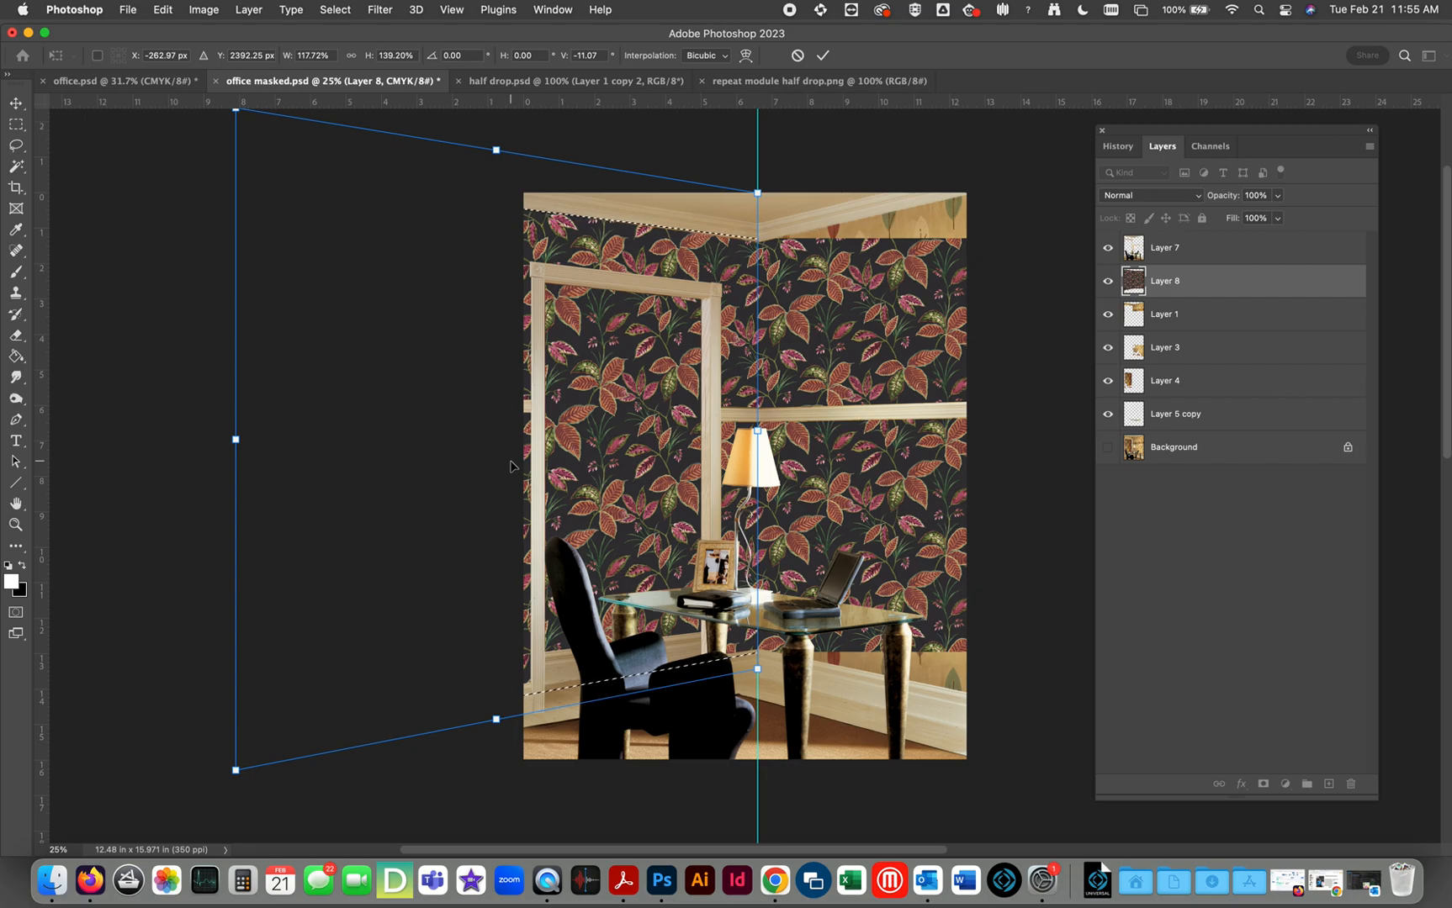
key("Return")
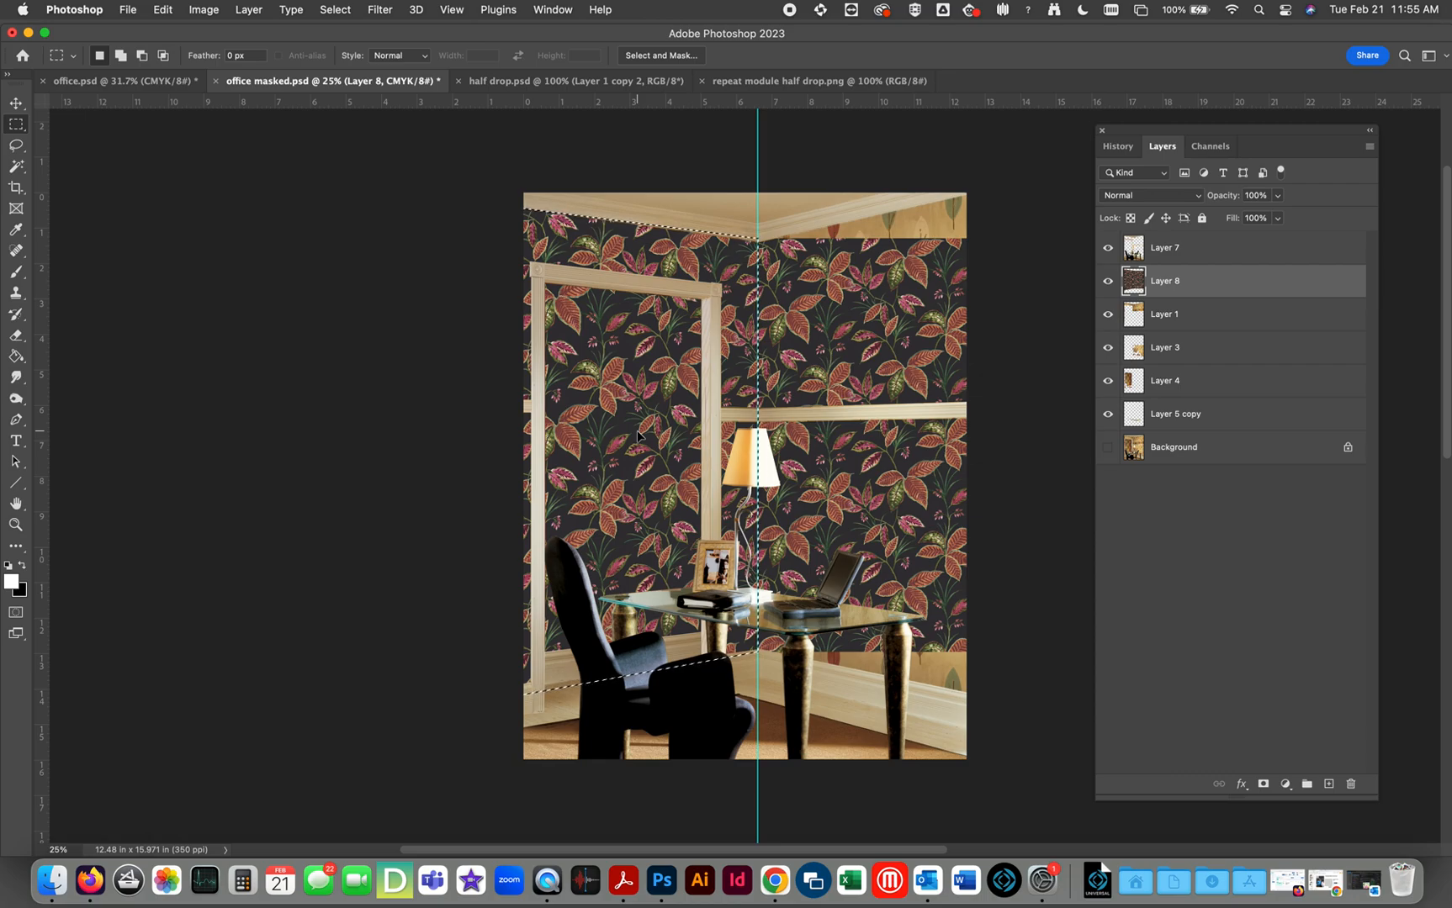
Step: Select the whole canvas and shift the selection outline to the corner guide so it covers the lamp and desk wall
left_click(430, 379)
left_click_drag(524, 193, 984, 720)
key("super+a")
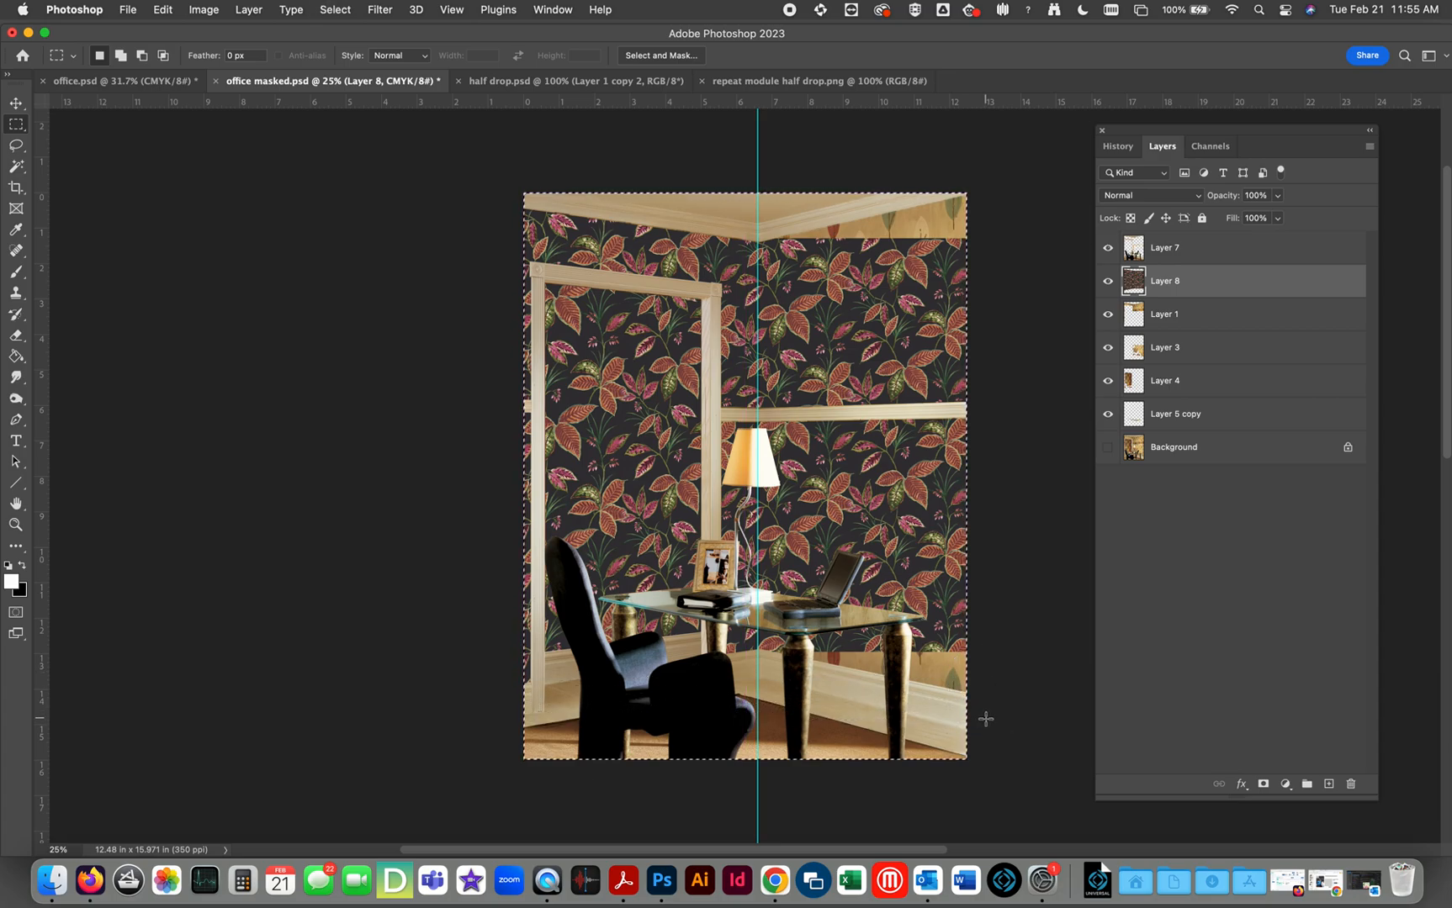
left_click_drag(529, 519, 769, 519)
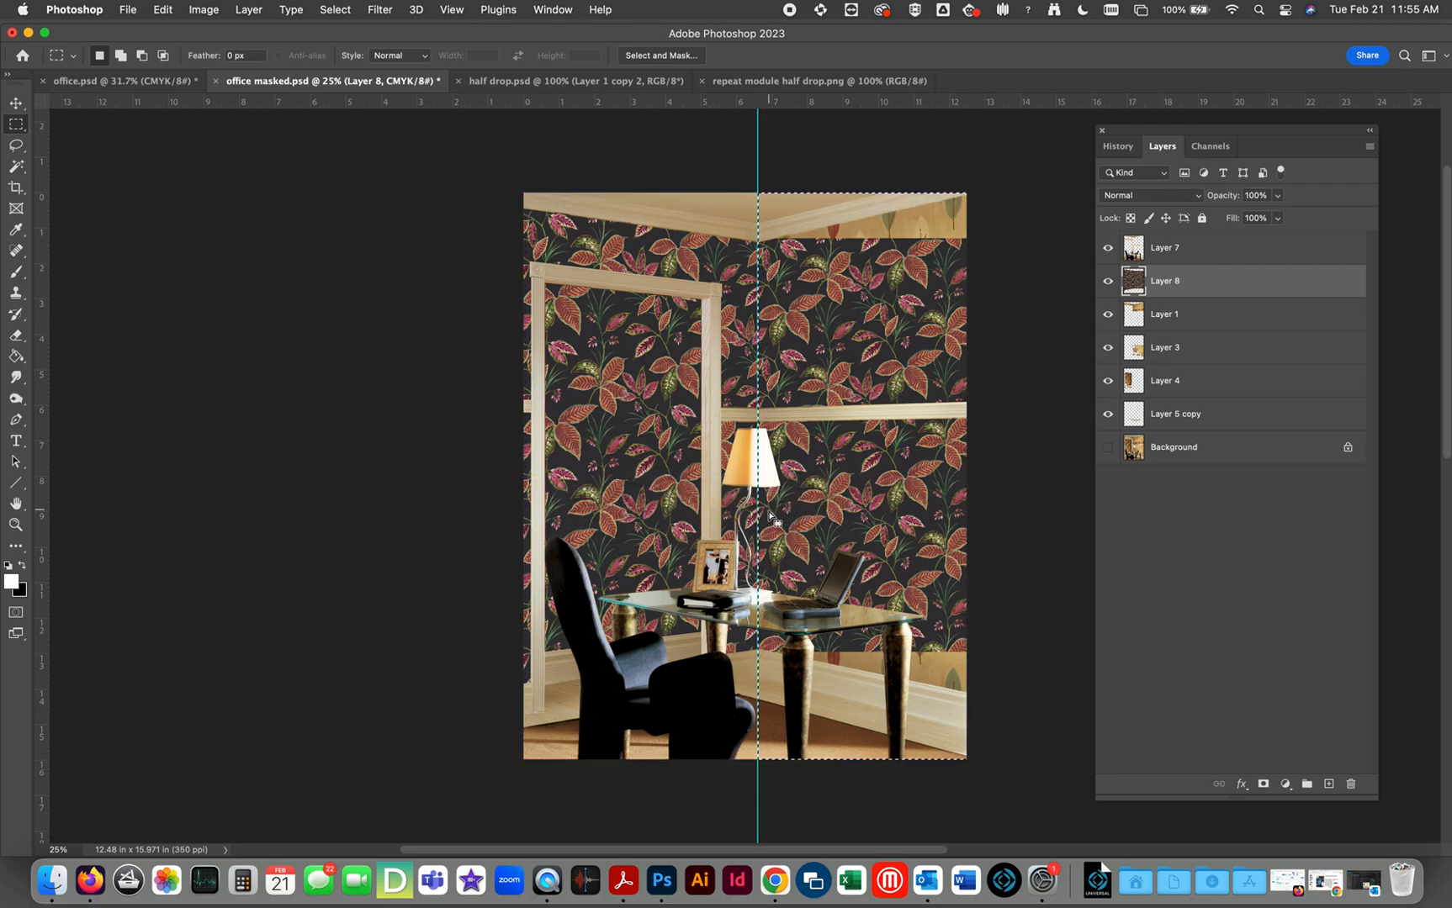
left_click_drag(894, 528, 623, 539)
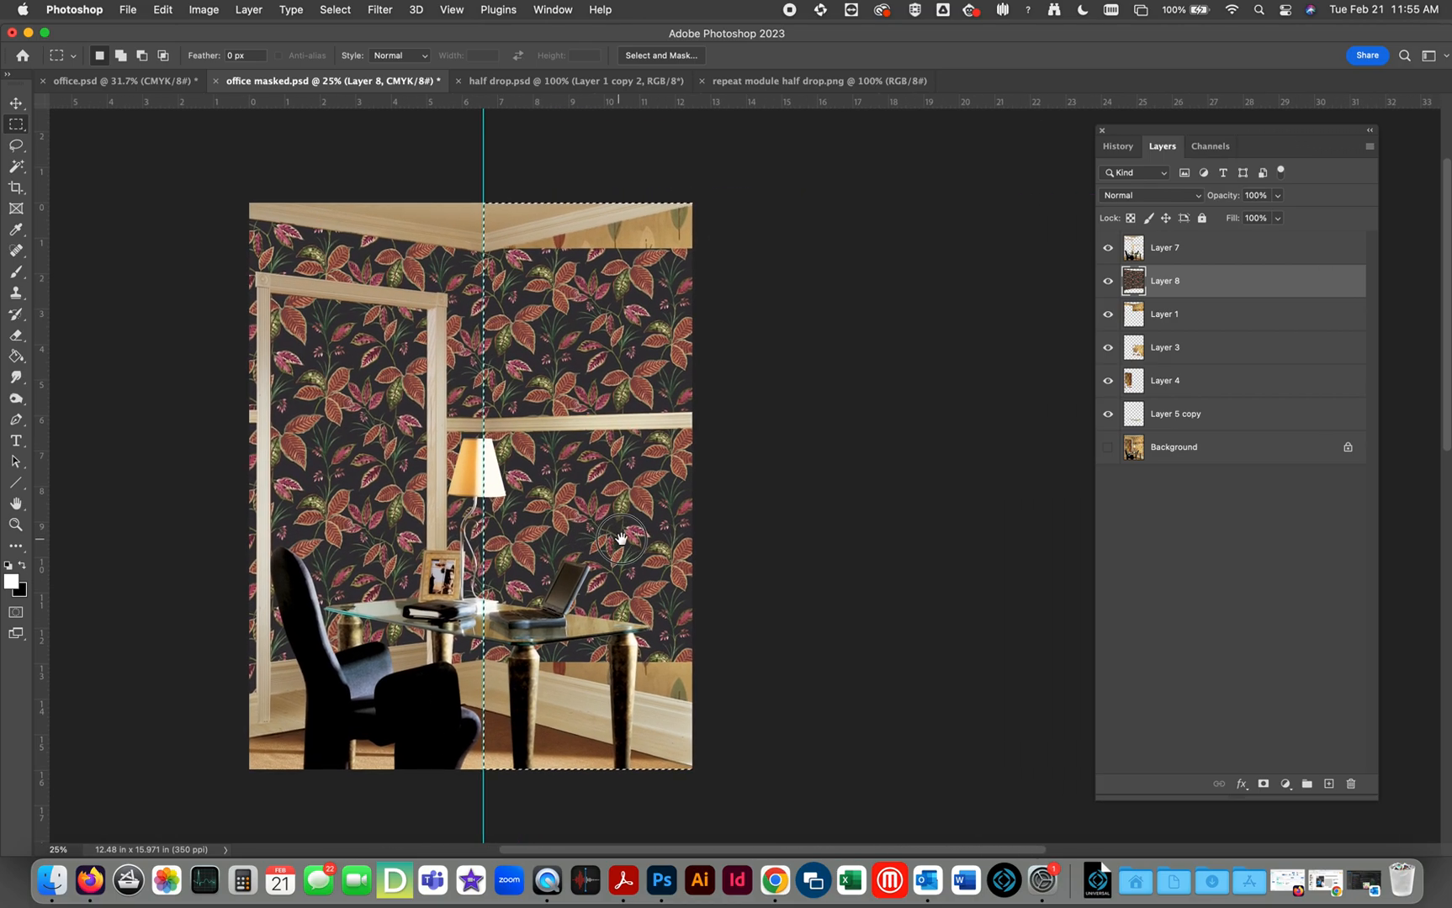
Step: Distort the selected lamp-wall pattern to follow the ceiling and baseboard angles, stretching it to about 153% height, and deselect it
key("super+t")
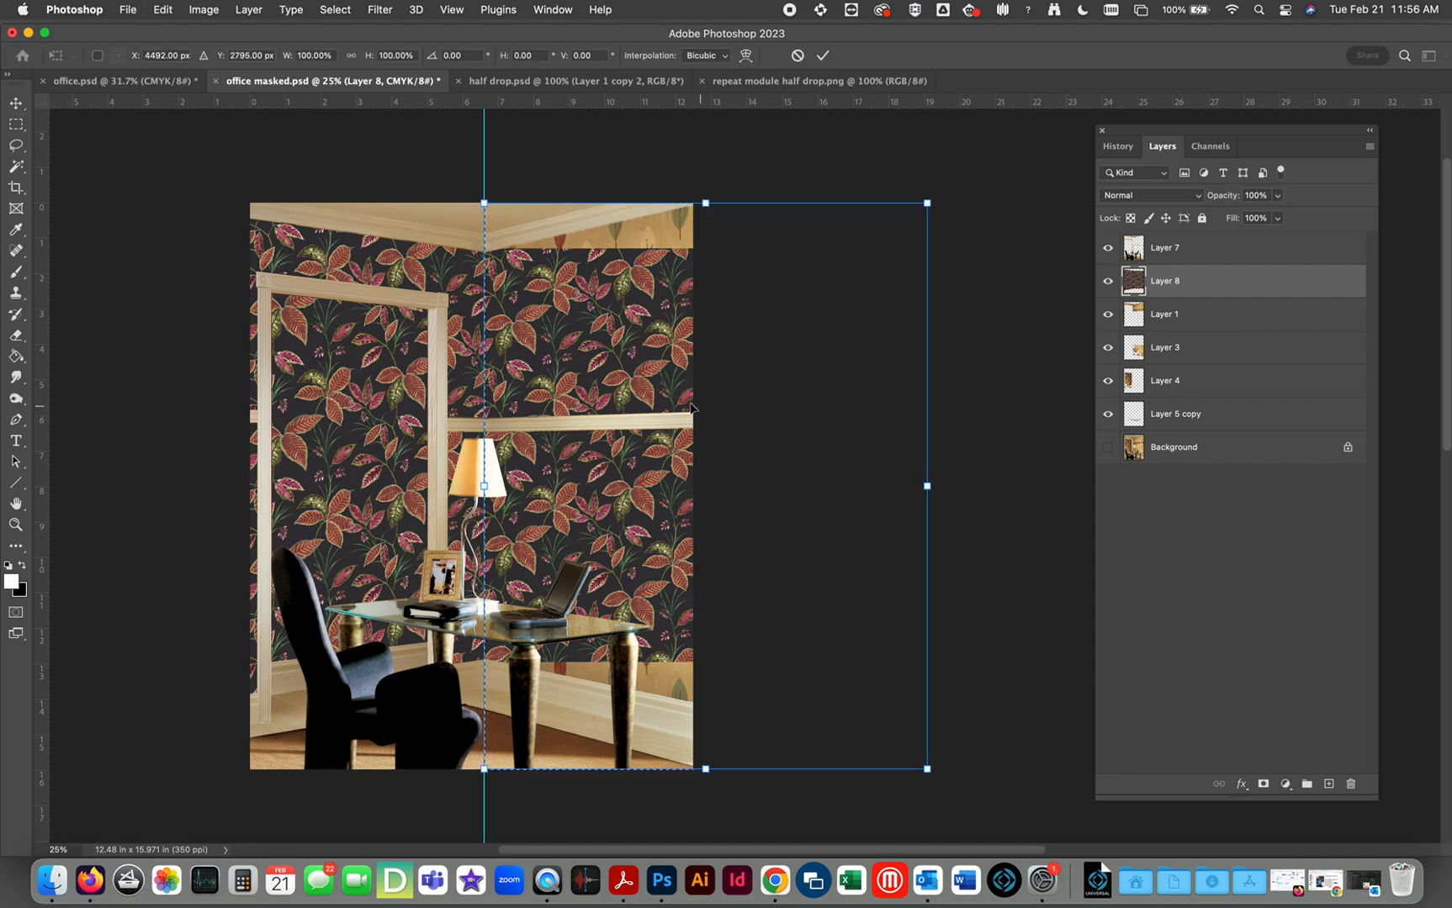
right_click(624, 379)
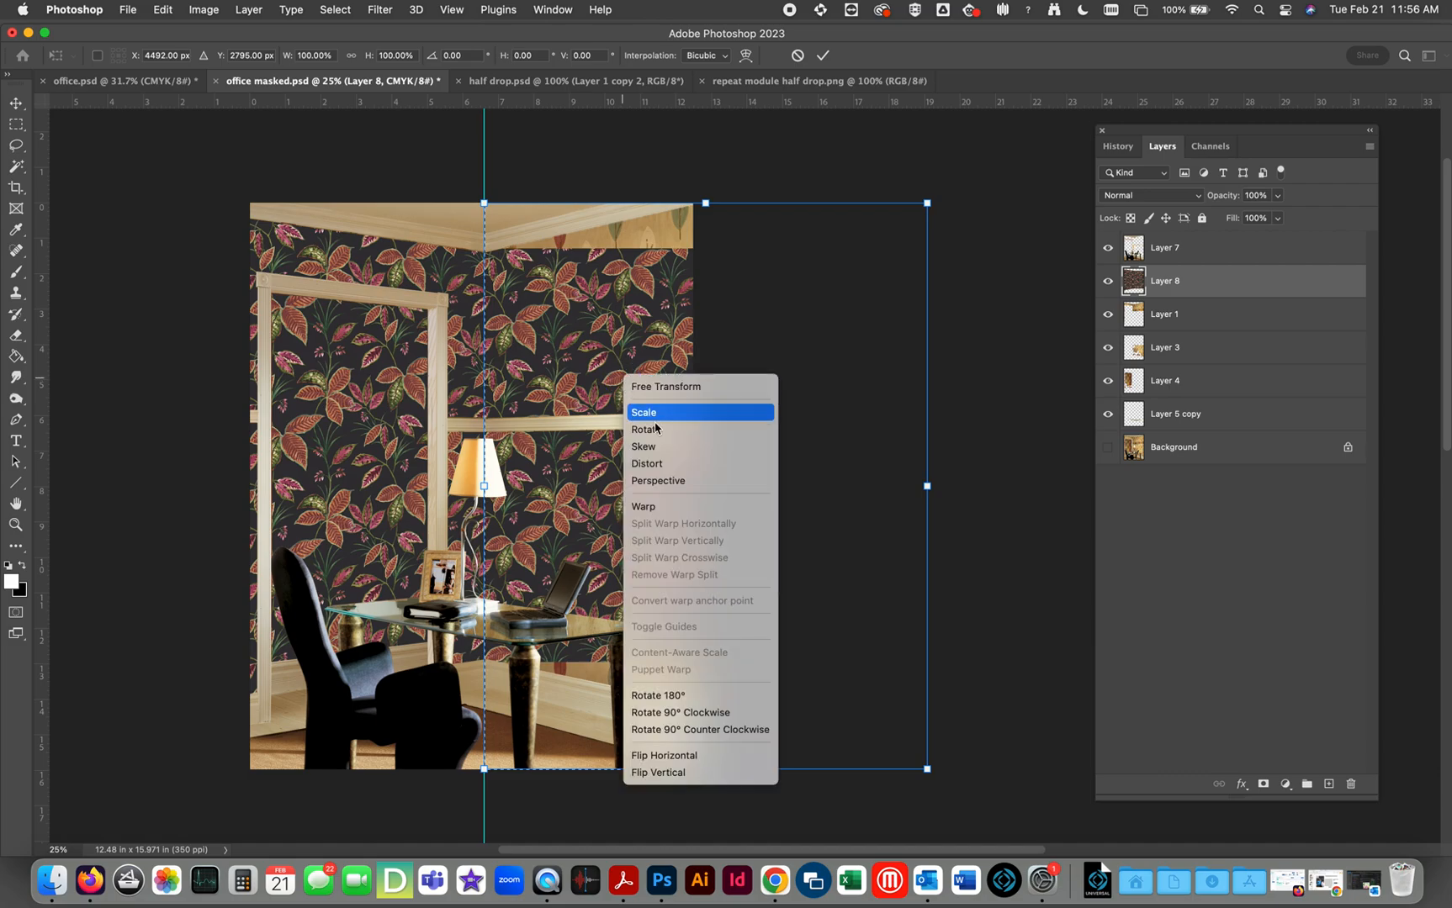
left_click(665, 465)
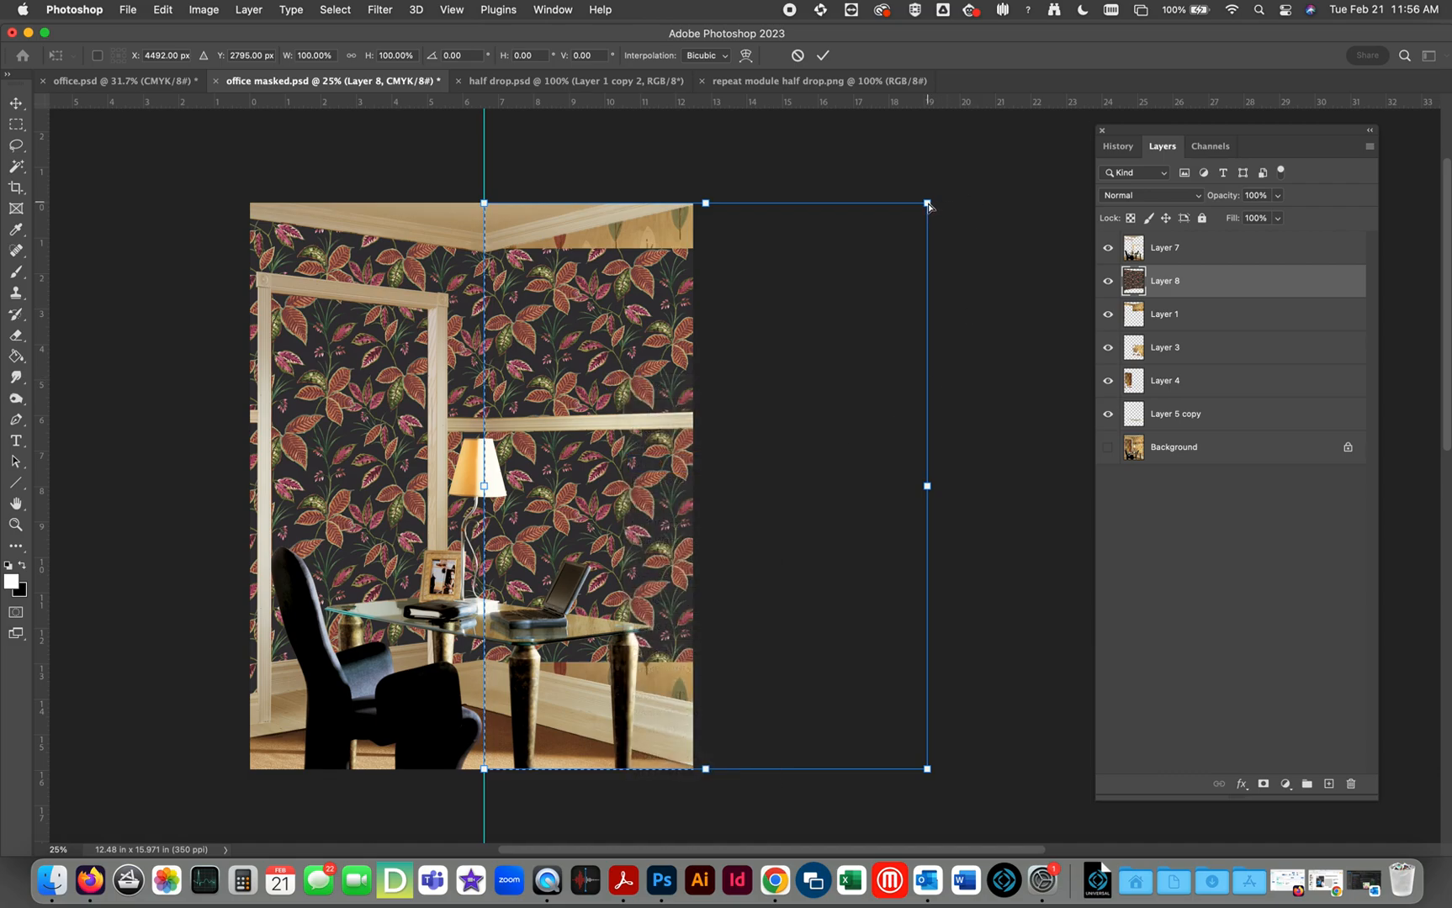
left_click_drag(928, 205, 913, 278)
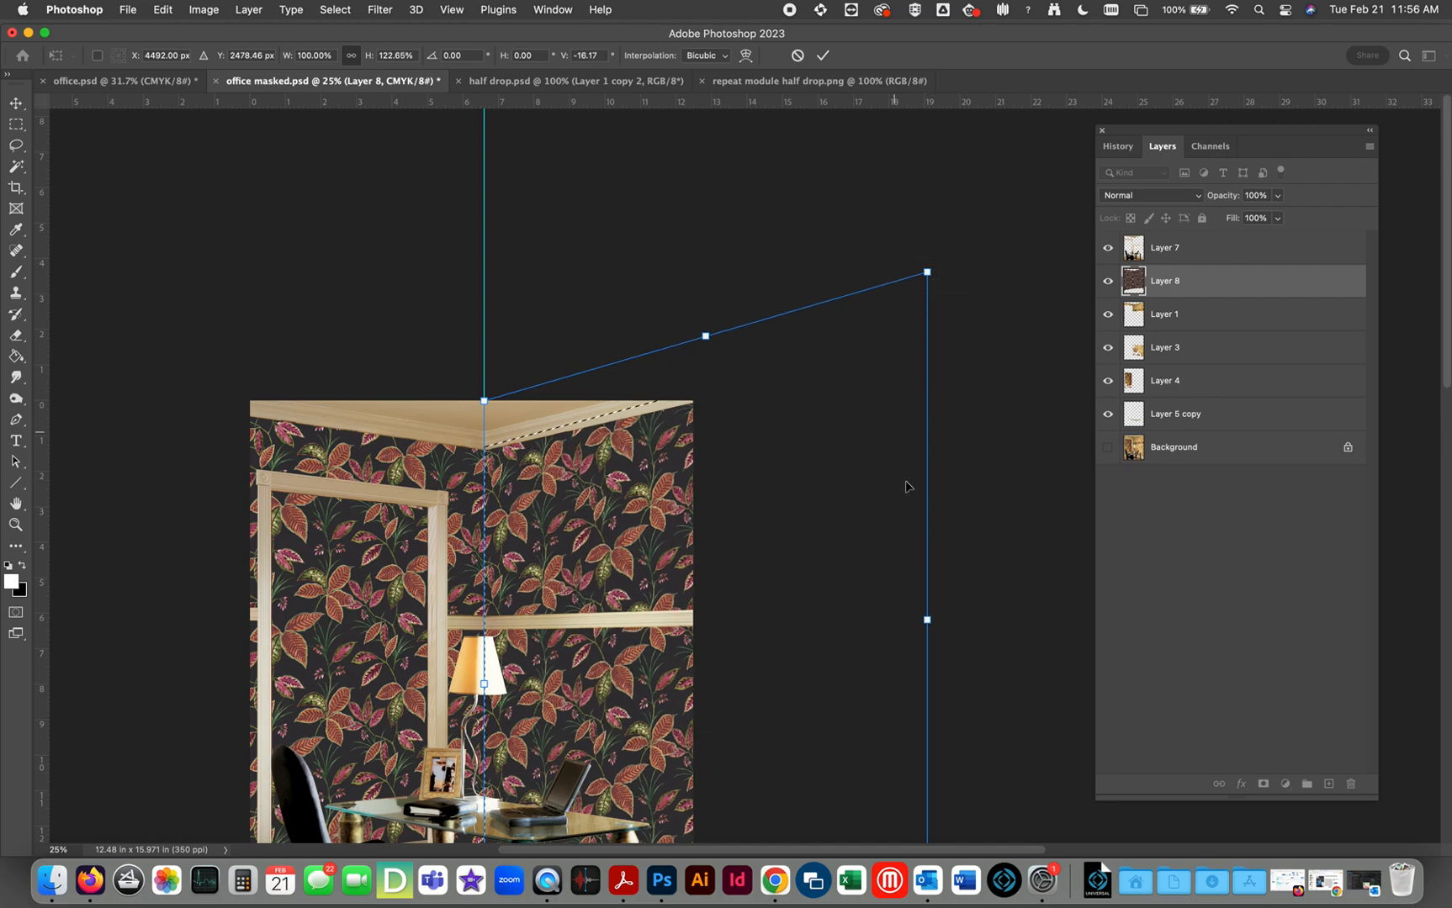
scroll(907, 493, "down", 8)
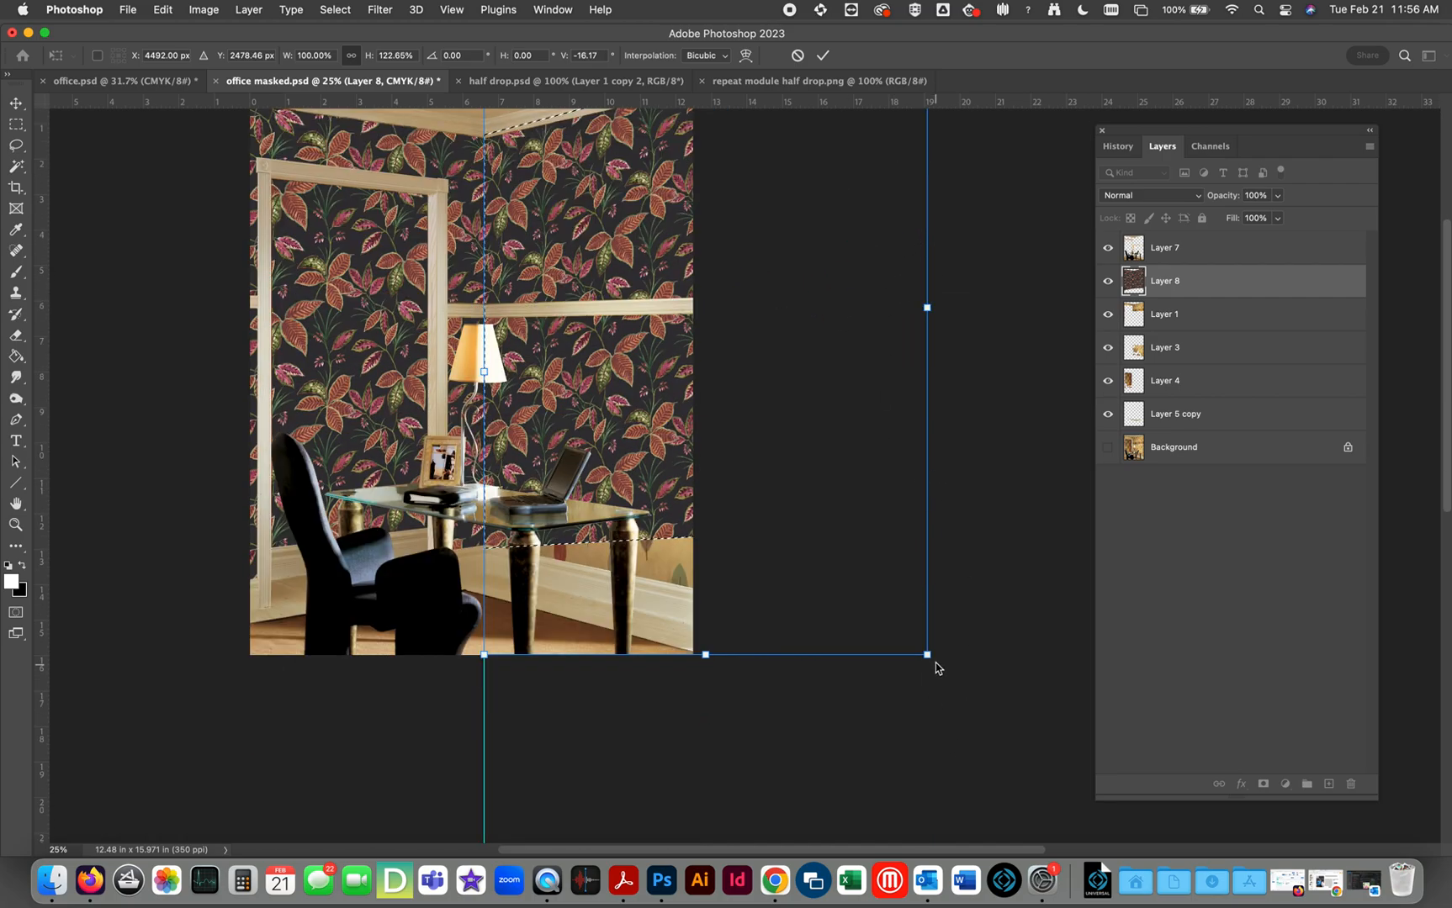
left_click_drag(927, 655, 932, 831)
scroll(869, 561, "up", 2)
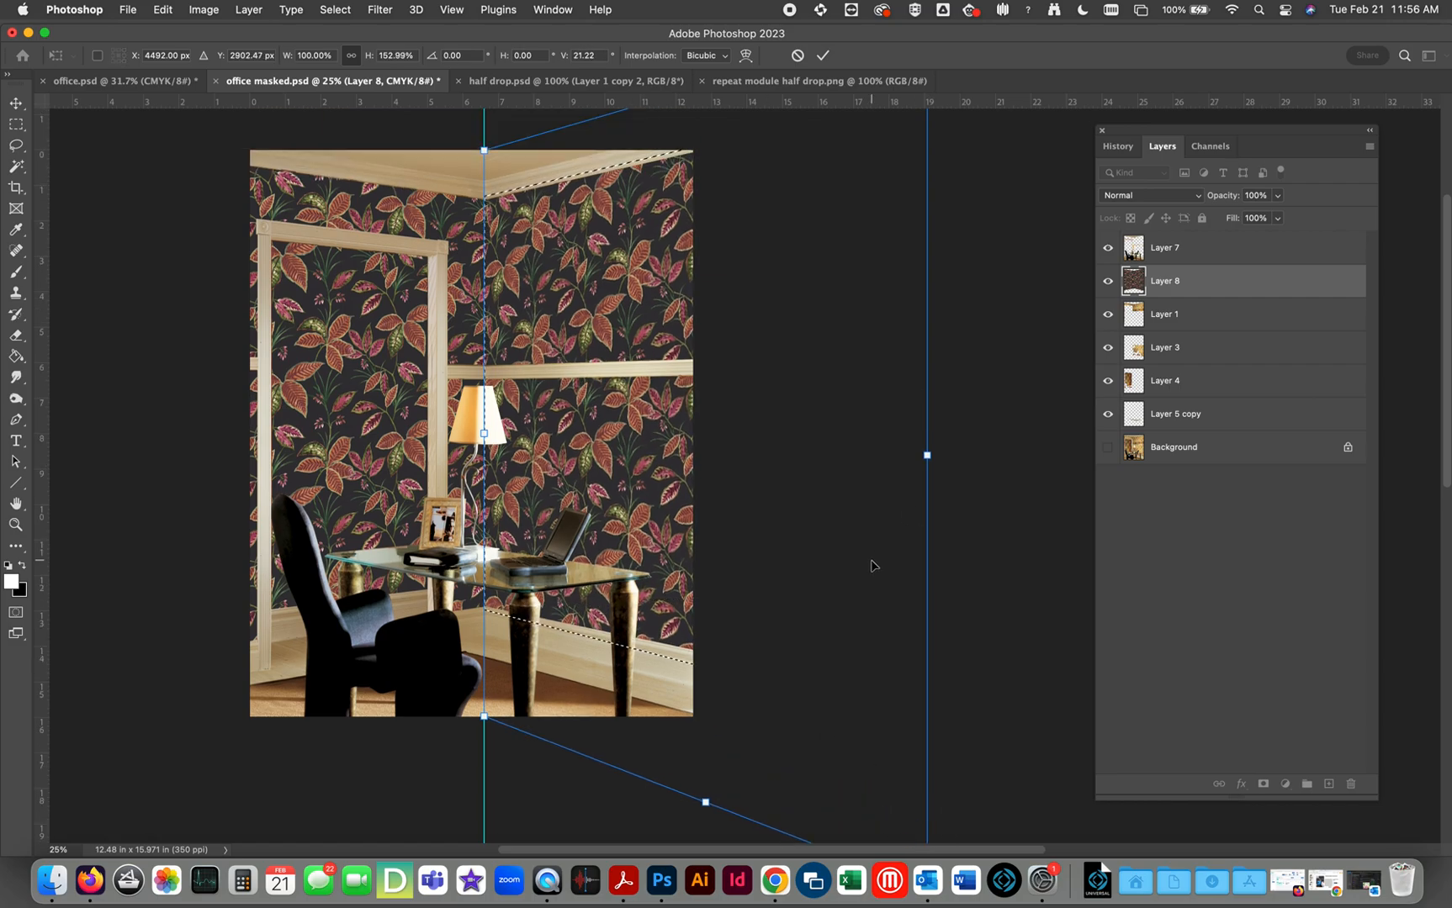
left_click_drag(929, 459, 930, 455)
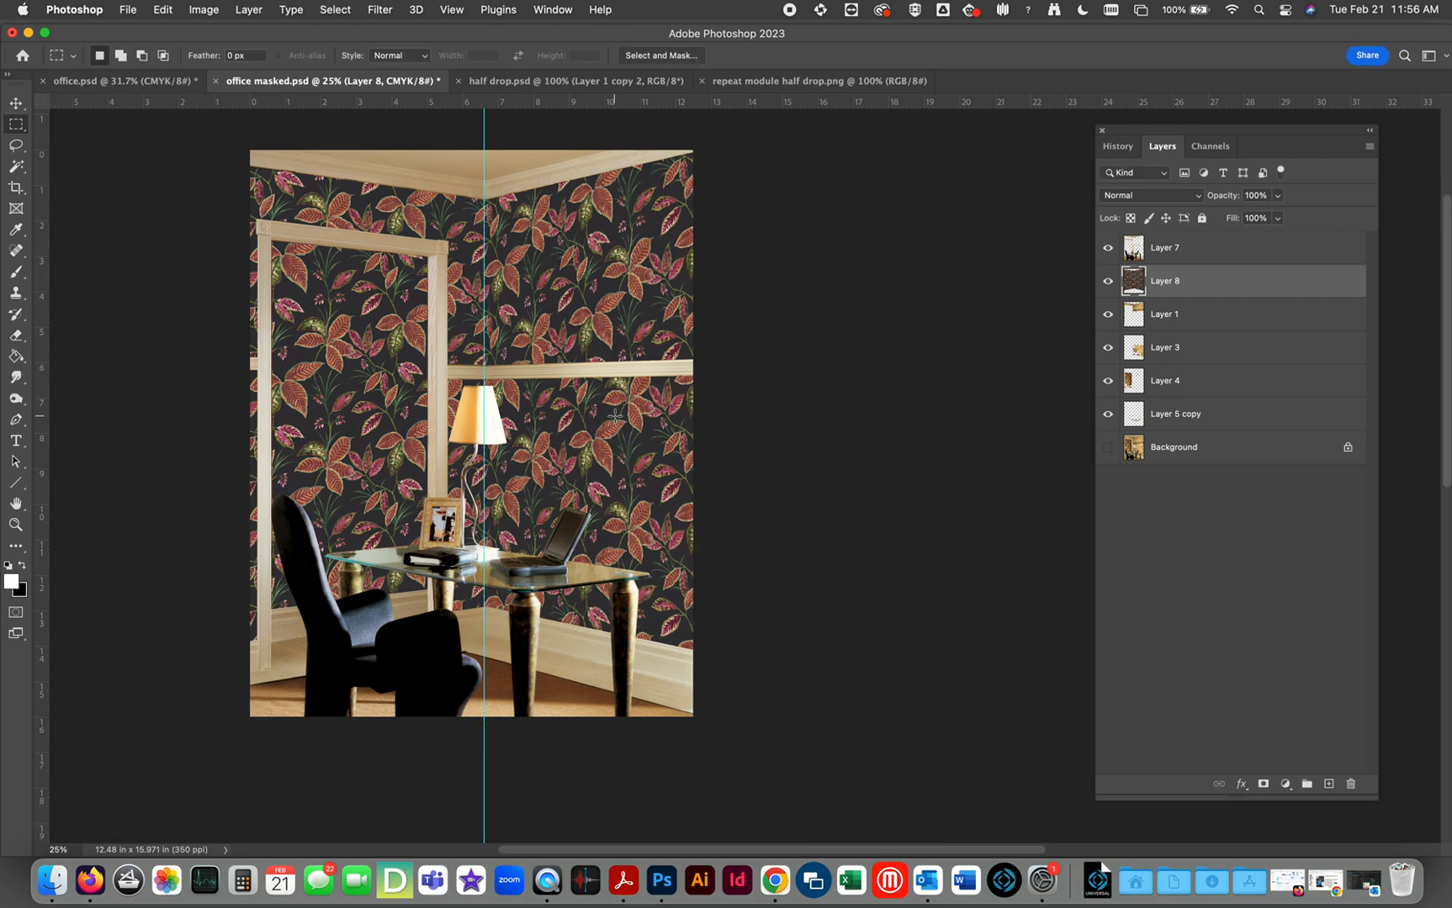
Step: Lasso the door opening just inside its frame, delete the leaf pattern there from Layer 8, and deselect
scroll(611, 423, "left", 5)
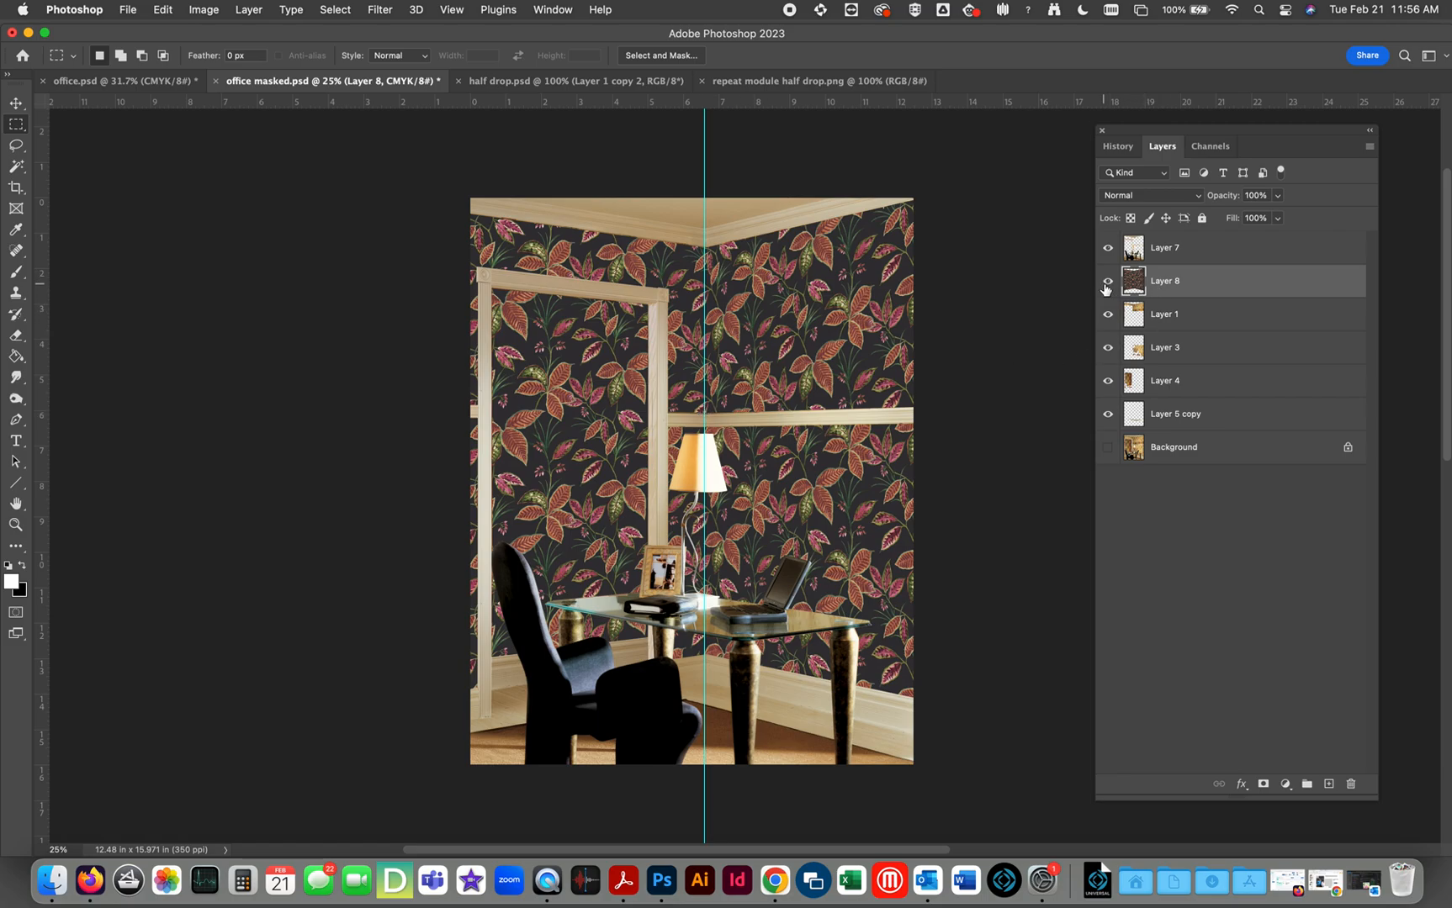
key("l")
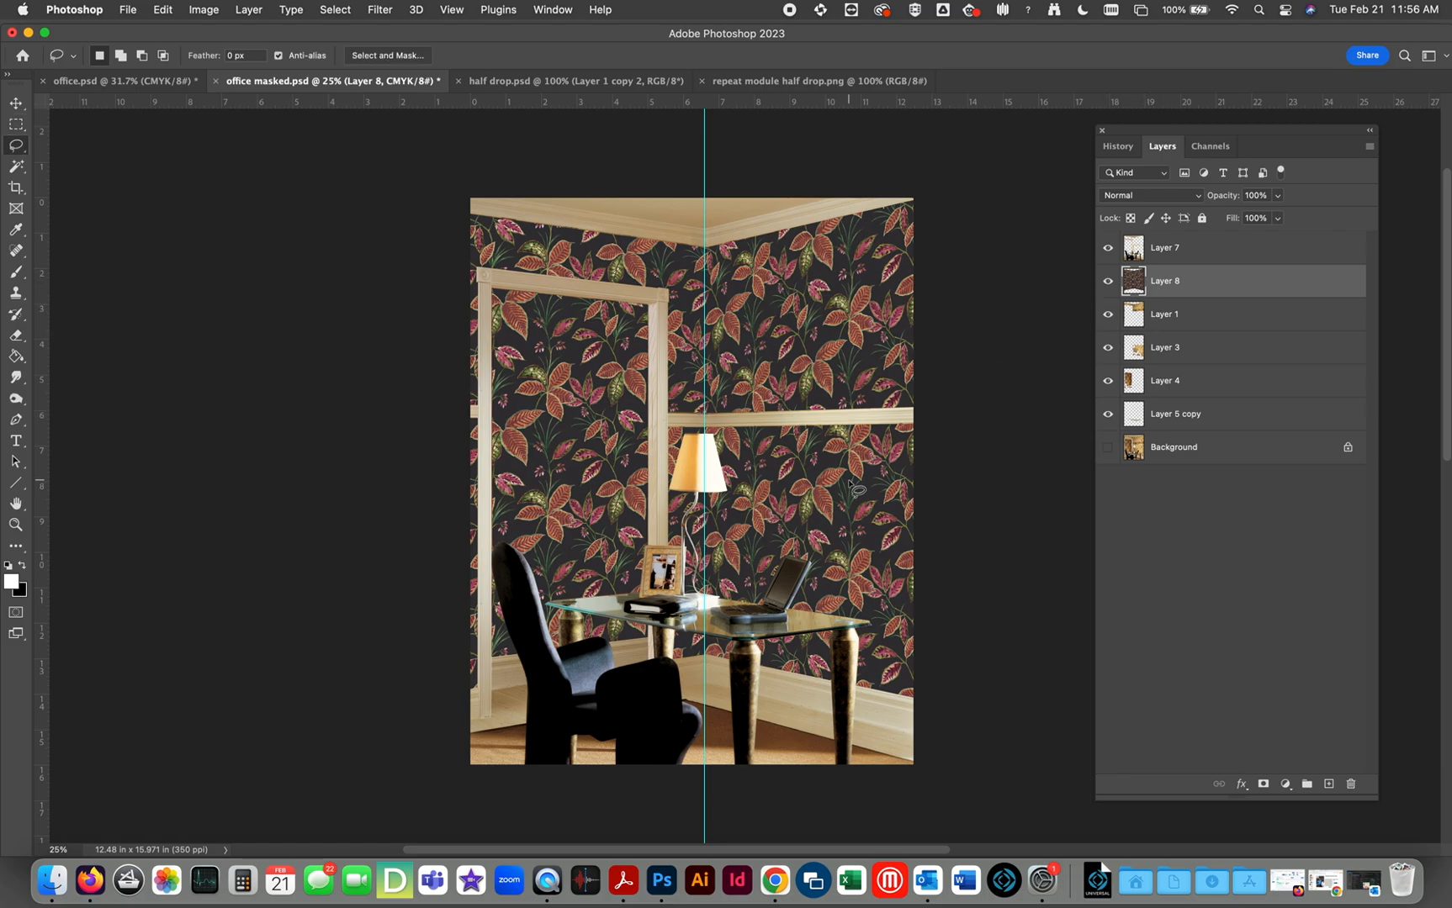
right_click(663, 672)
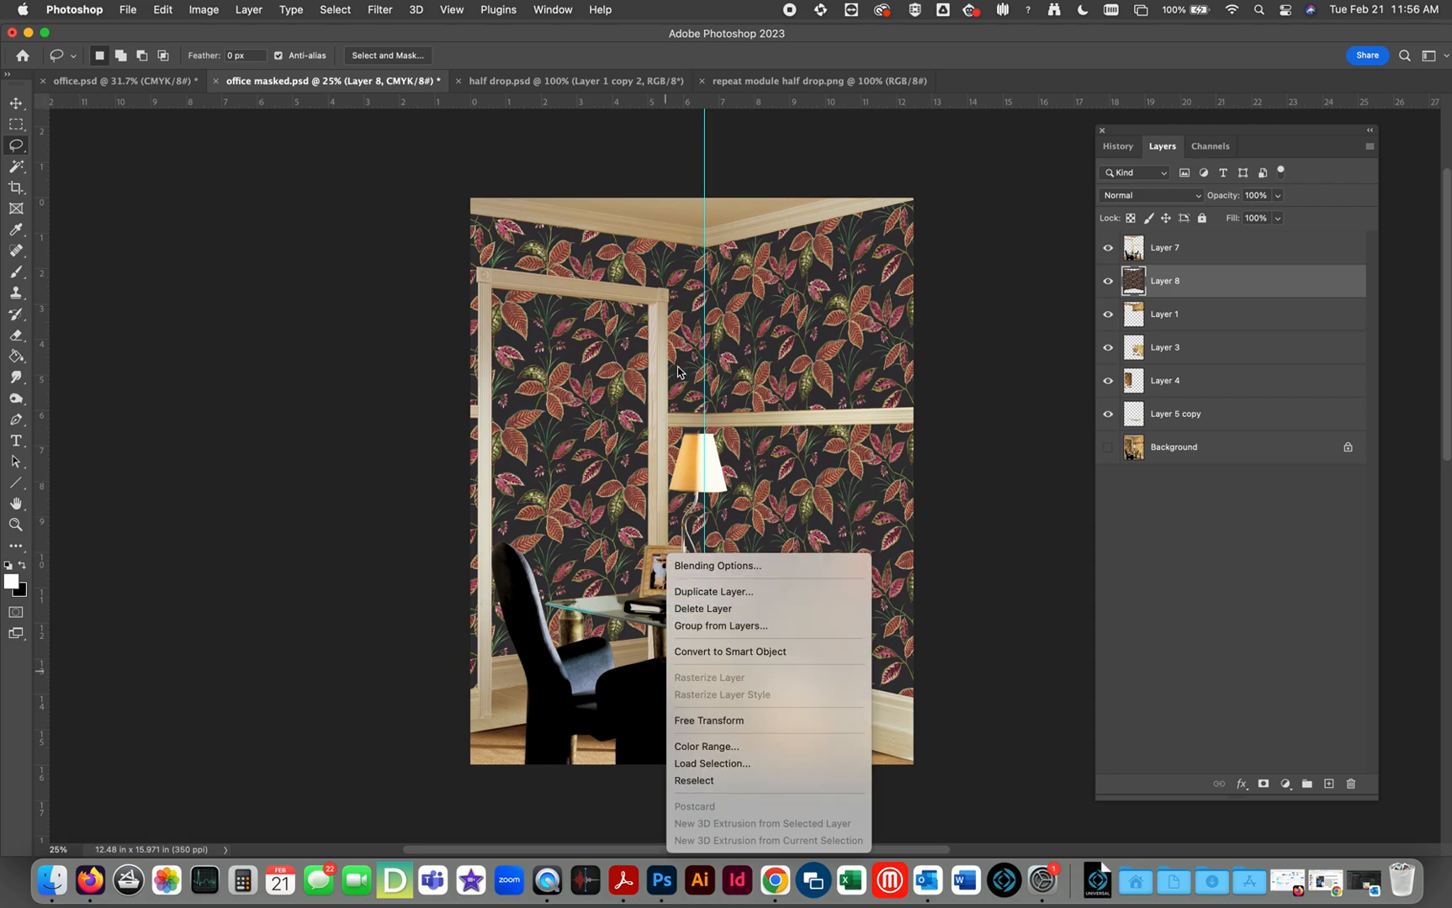
left_click(664, 643)
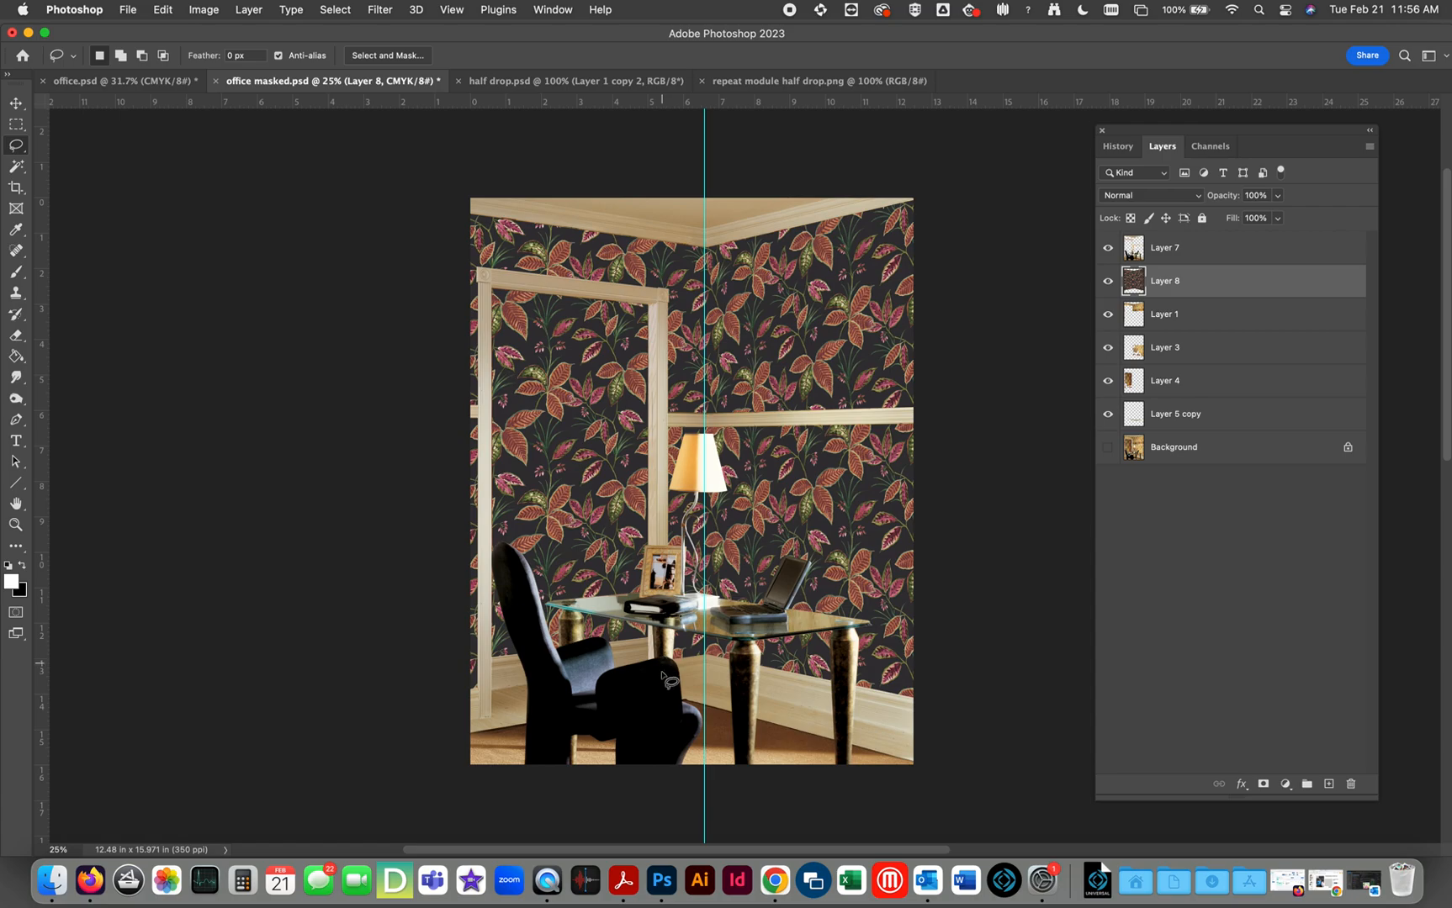
mouse_move(666, 683)
left_mouse_down()
mouse_move(658, 299)
mouse_move(484, 279)
mouse_move(526, 775)
mouse_move(493, 760)
mouse_move(496, 709)
left_mouse_up()
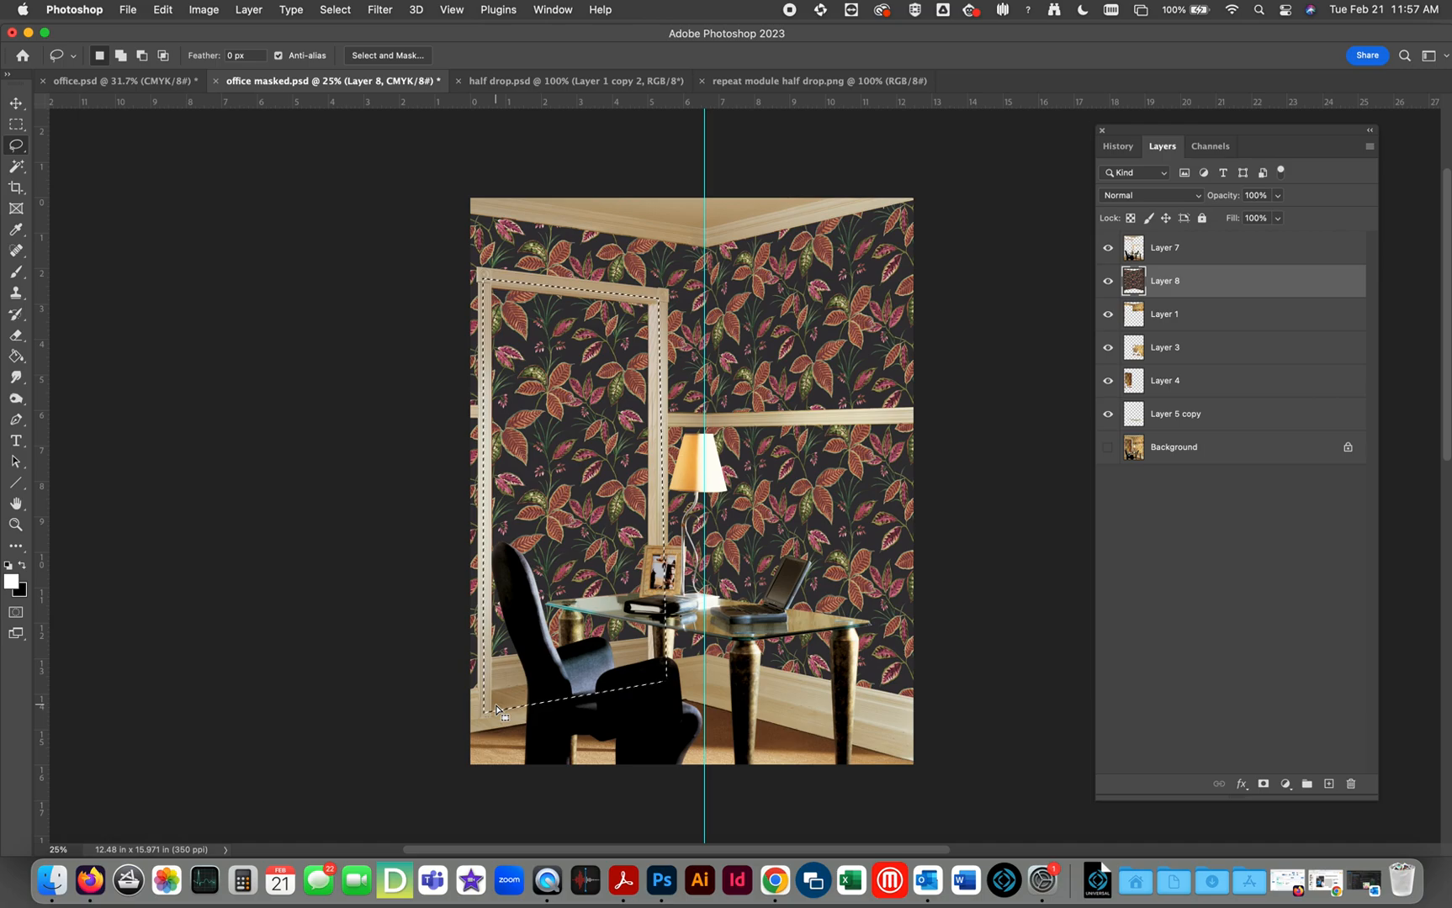
key("BackSpace")
key("super+d")
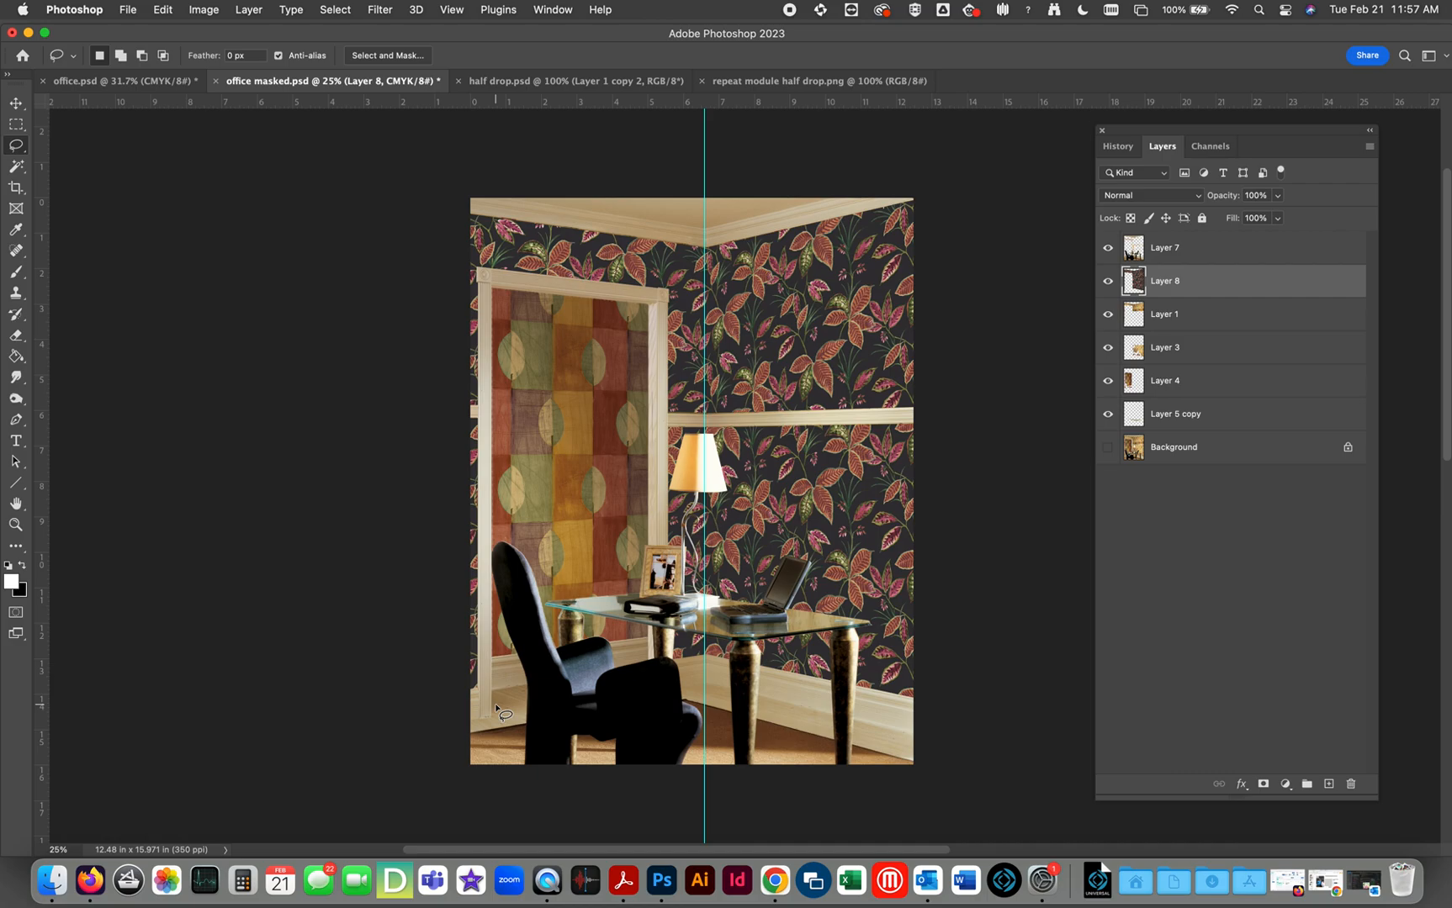
Step: Marquee-select the door-wall side of the image up to the corner guide, and hide the guide and selection outline
key("super+semicolon")
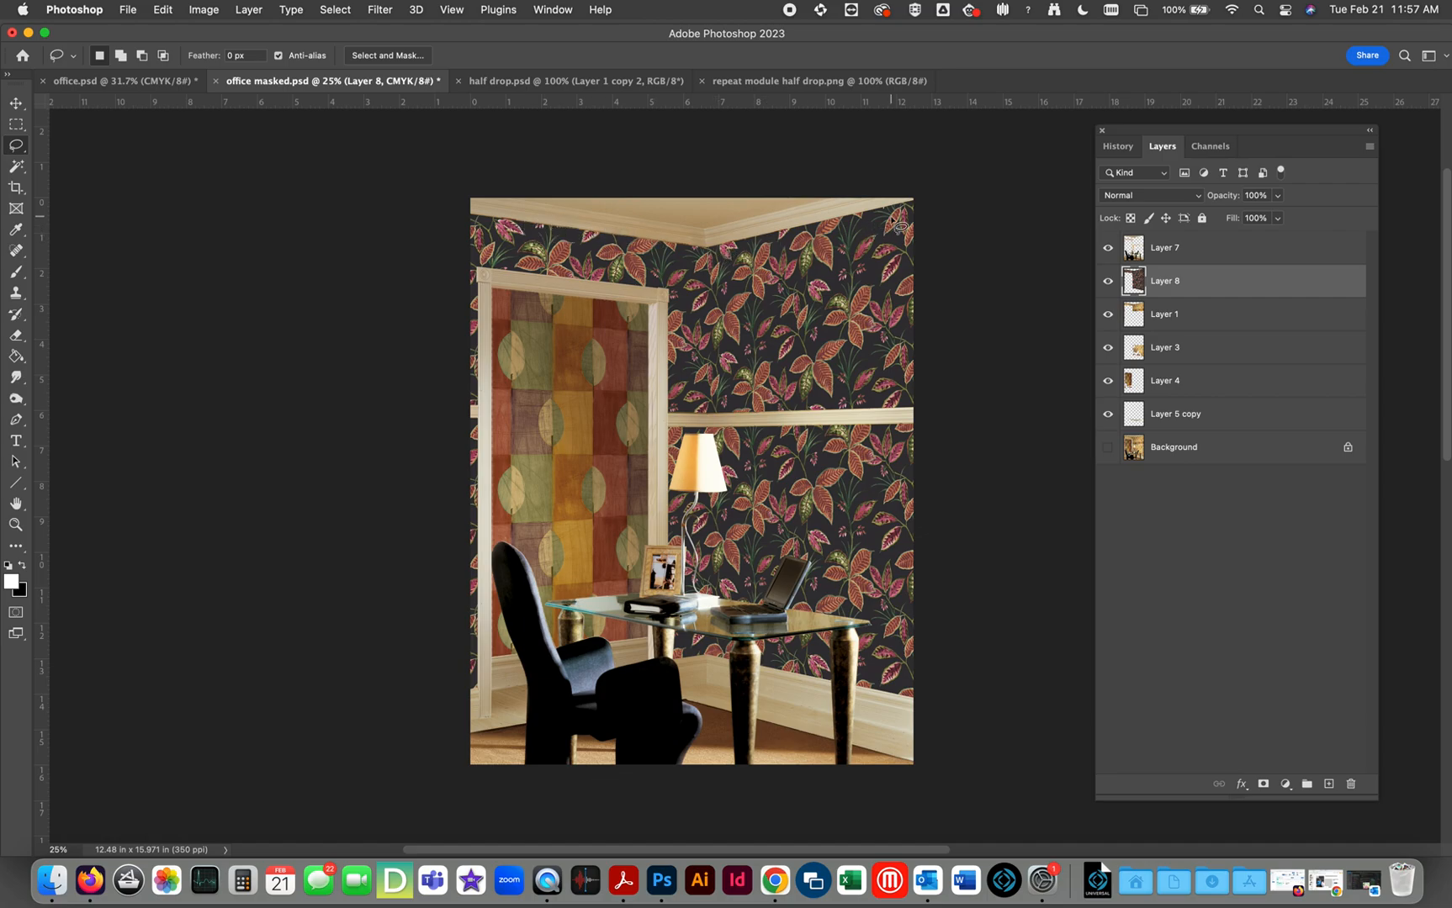
key("super+semicolon")
key("m")
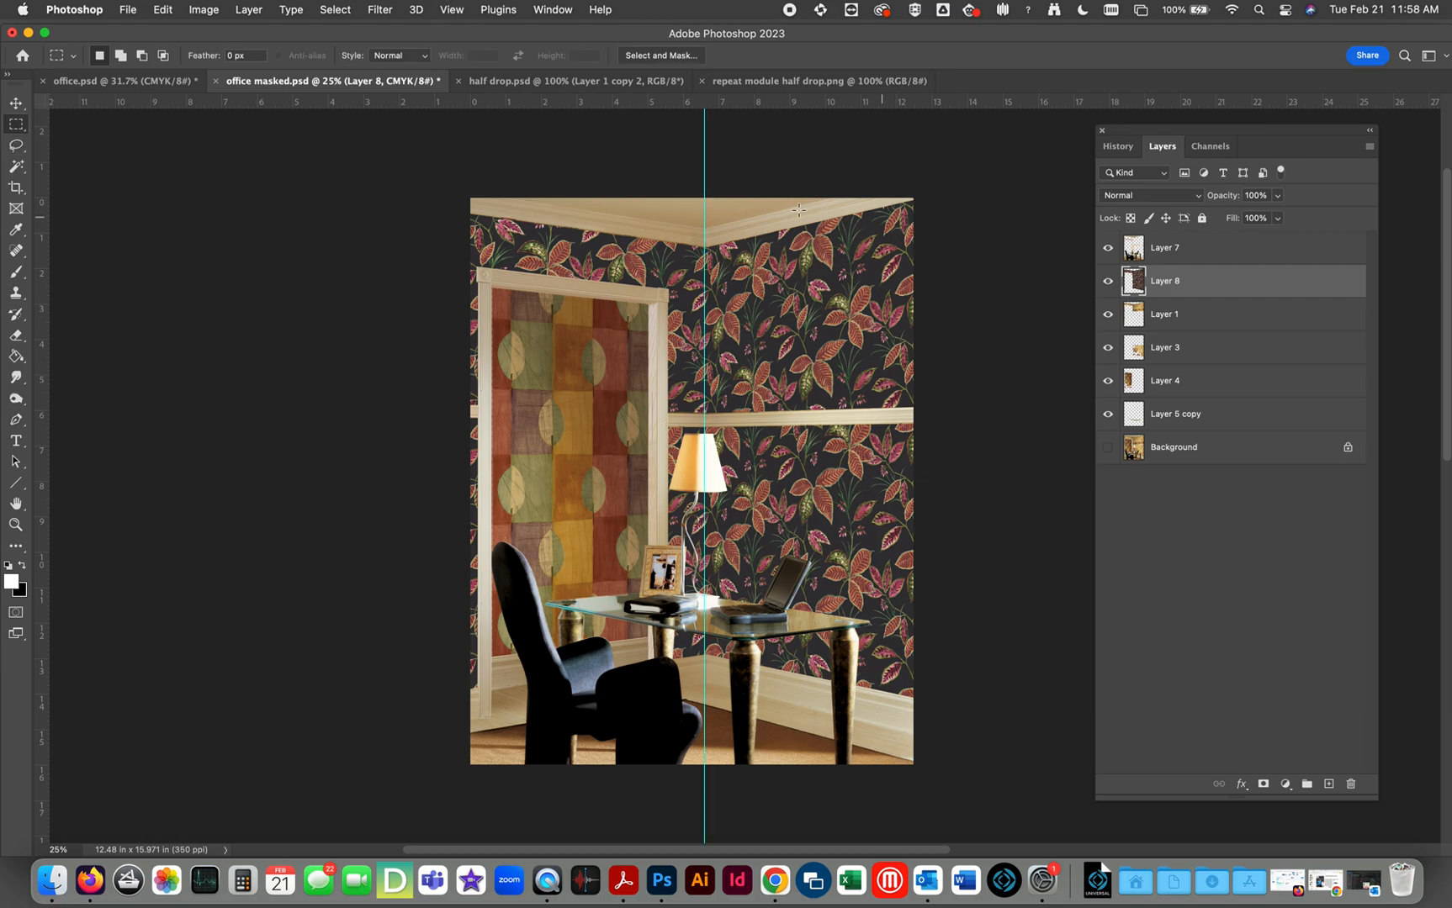
left_click_drag(424, 193, 705, 784)
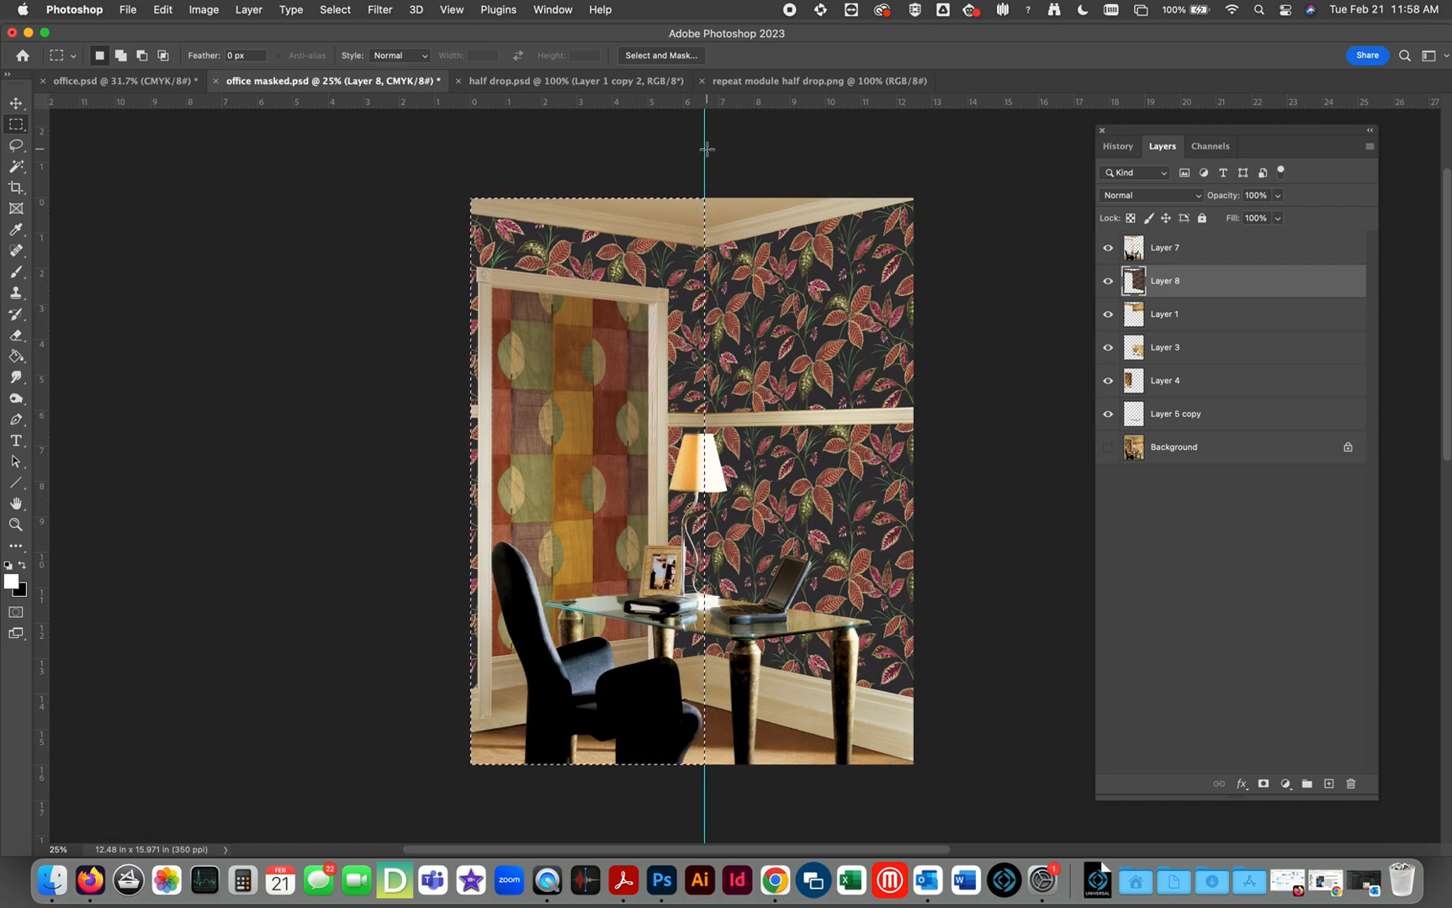
key("super+h")
Step: Duplicate Layer 8, move the original just above Background and hide it, and make Layer 8 copy active
left_click_drag(1139, 283, 1328, 784)
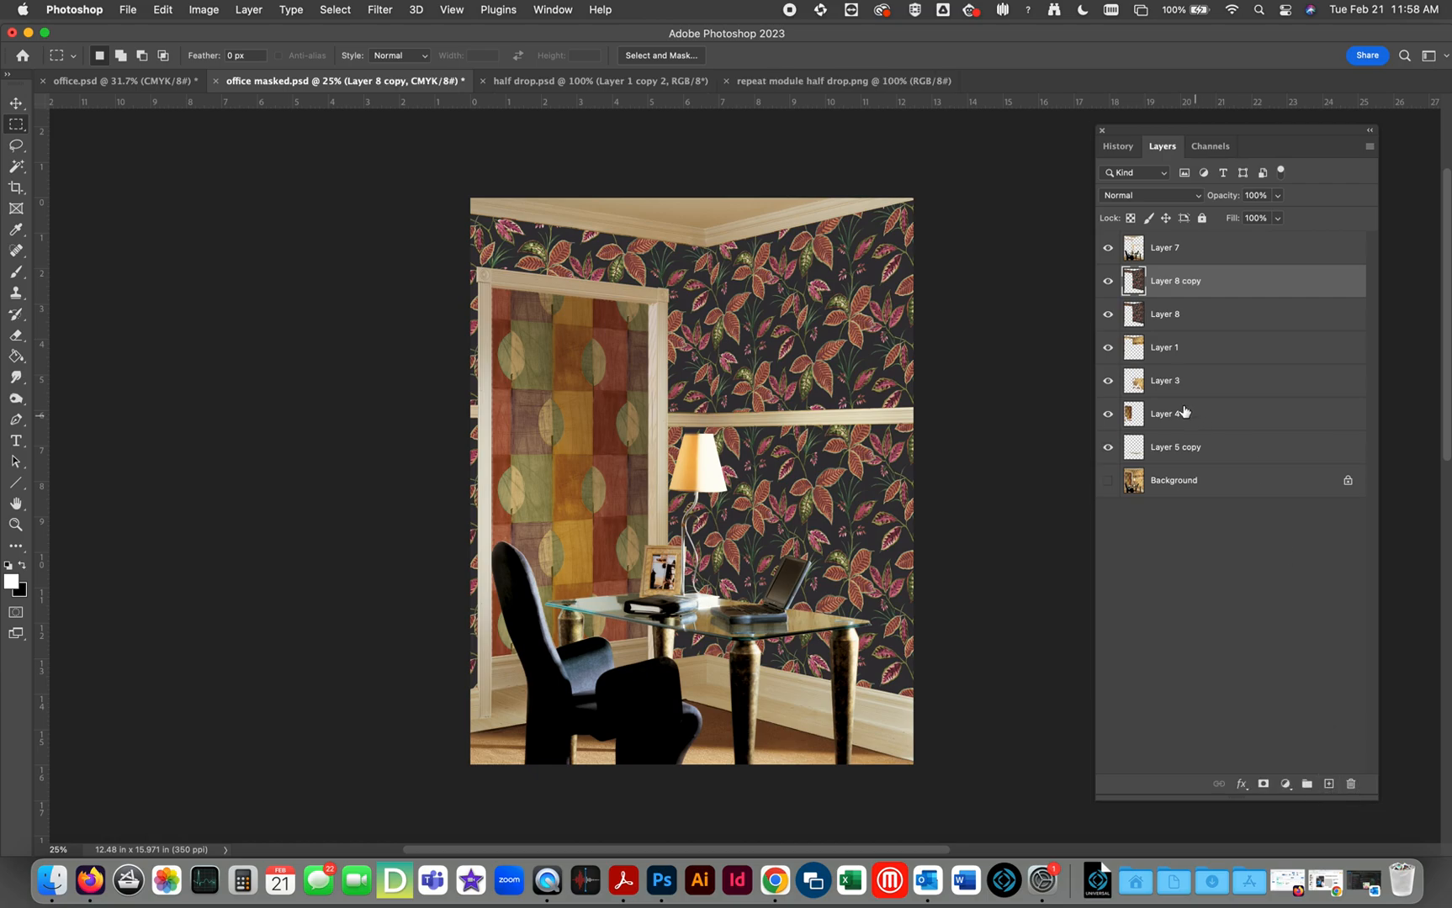
left_click_drag(1132, 312, 1160, 465)
left_click(1107, 448)
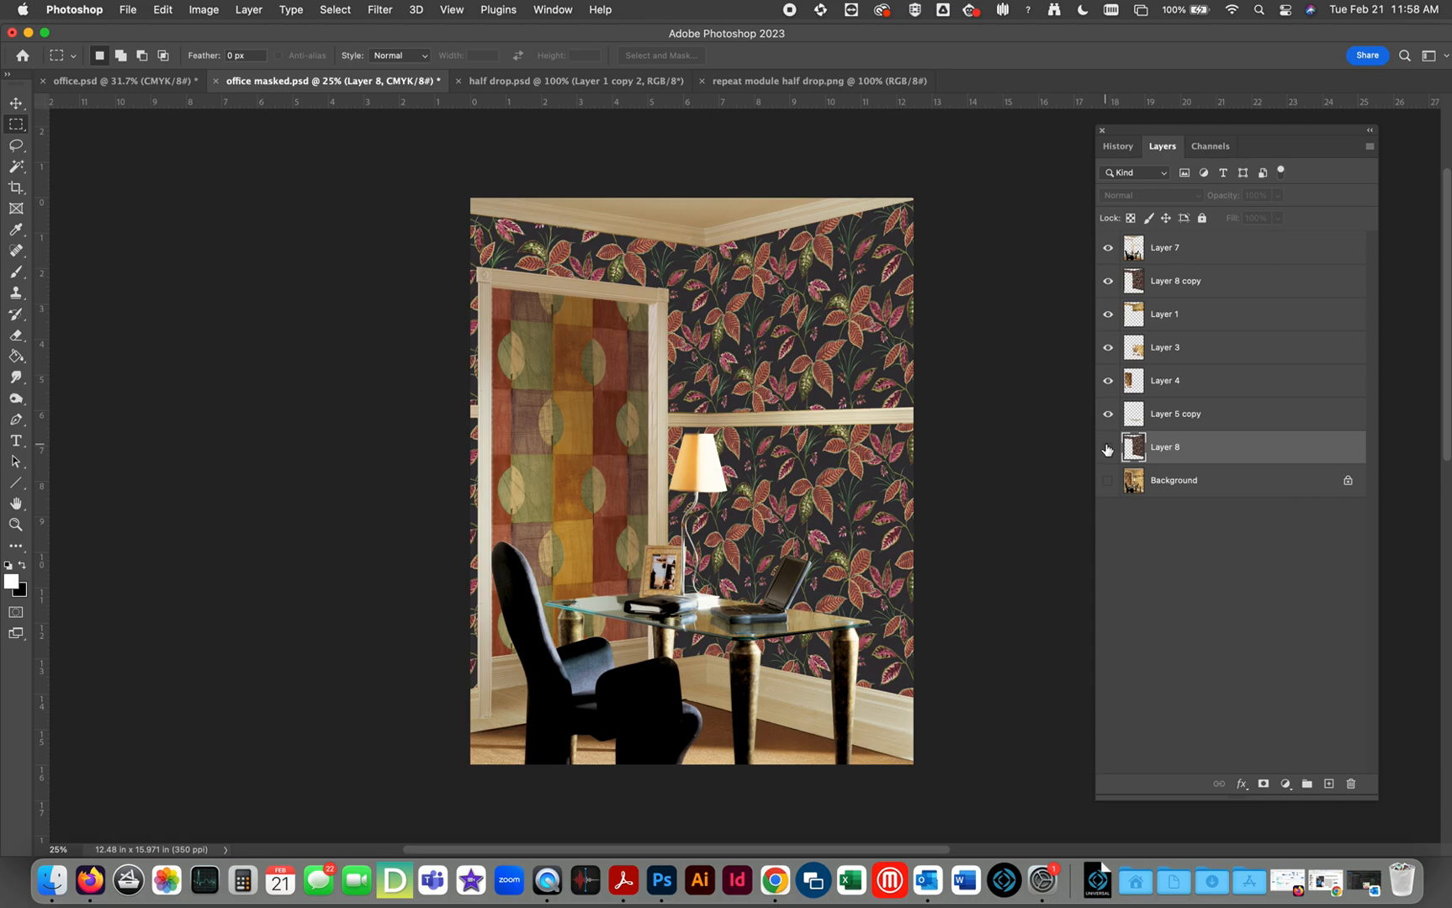
left_click(1136, 284)
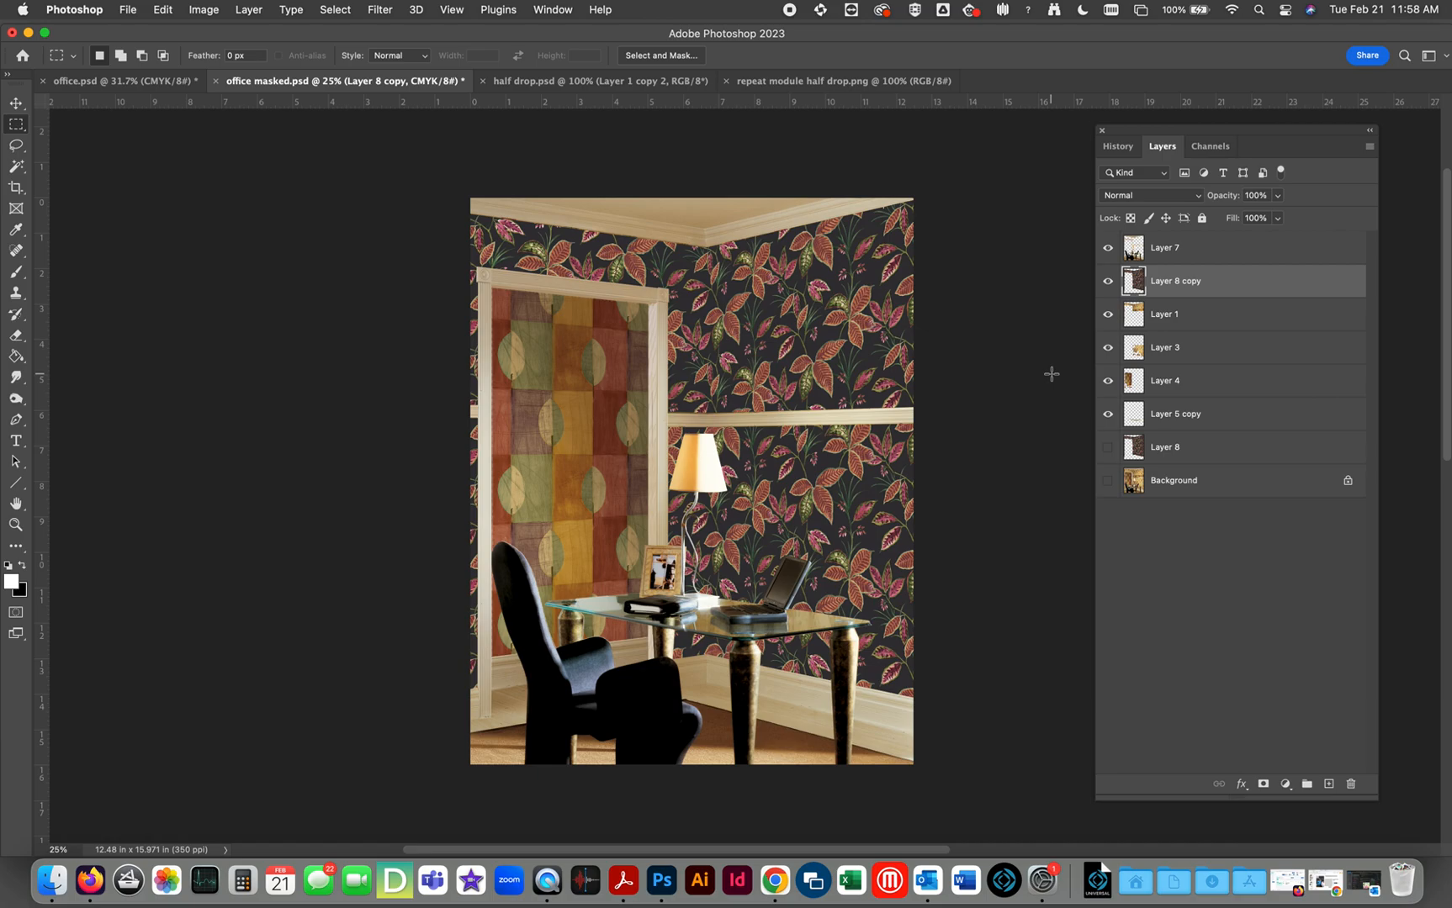
Step: Darken the selected door-wall pattern on Layer 8 copy using Levels with the white output level at 181
key("super+l")
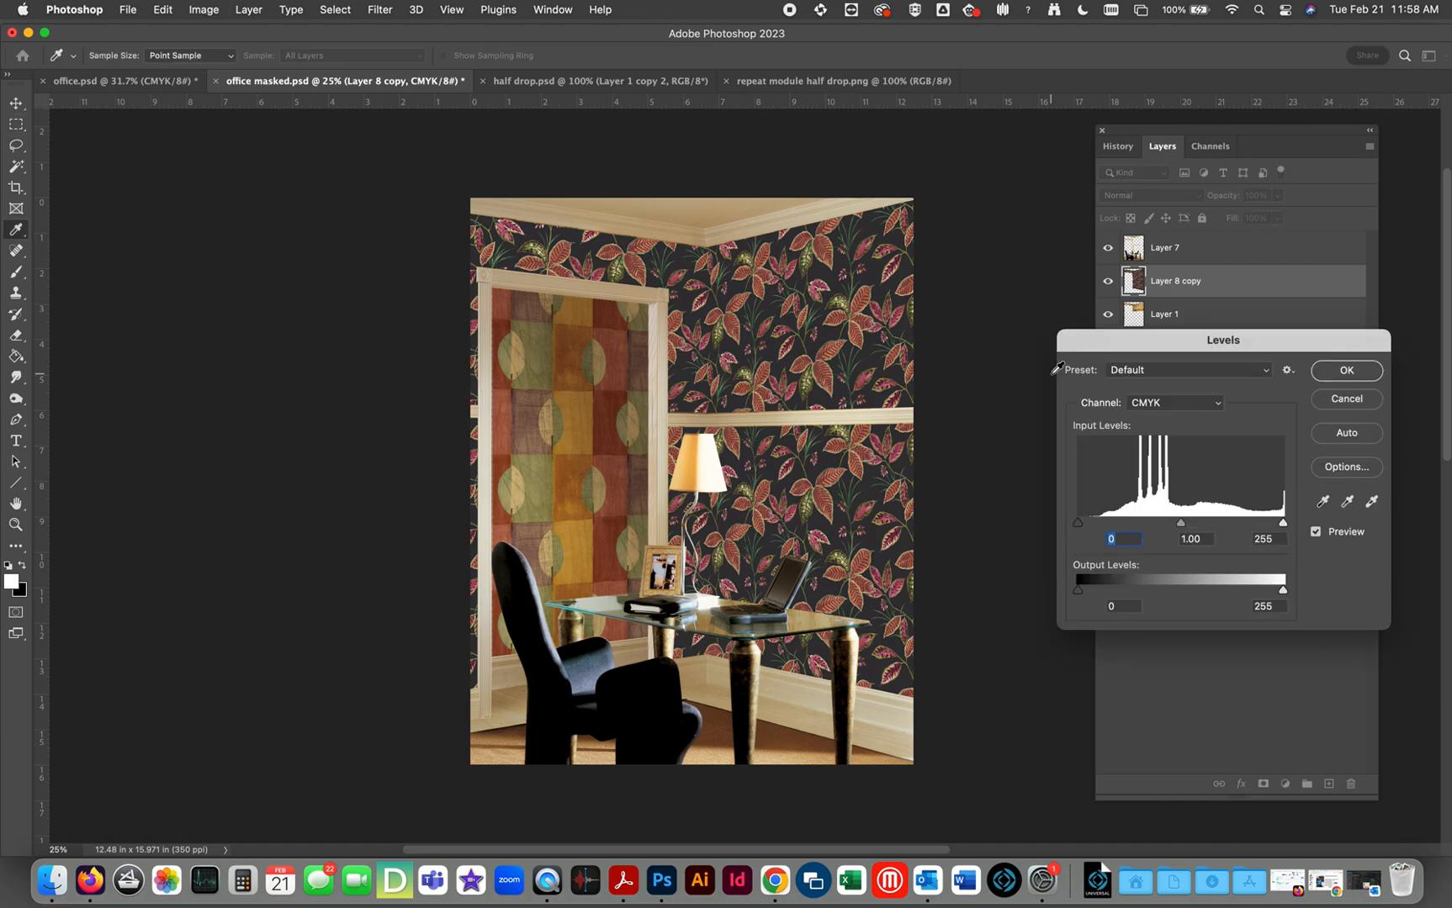
left_click_drag(1282, 598, 1225, 595)
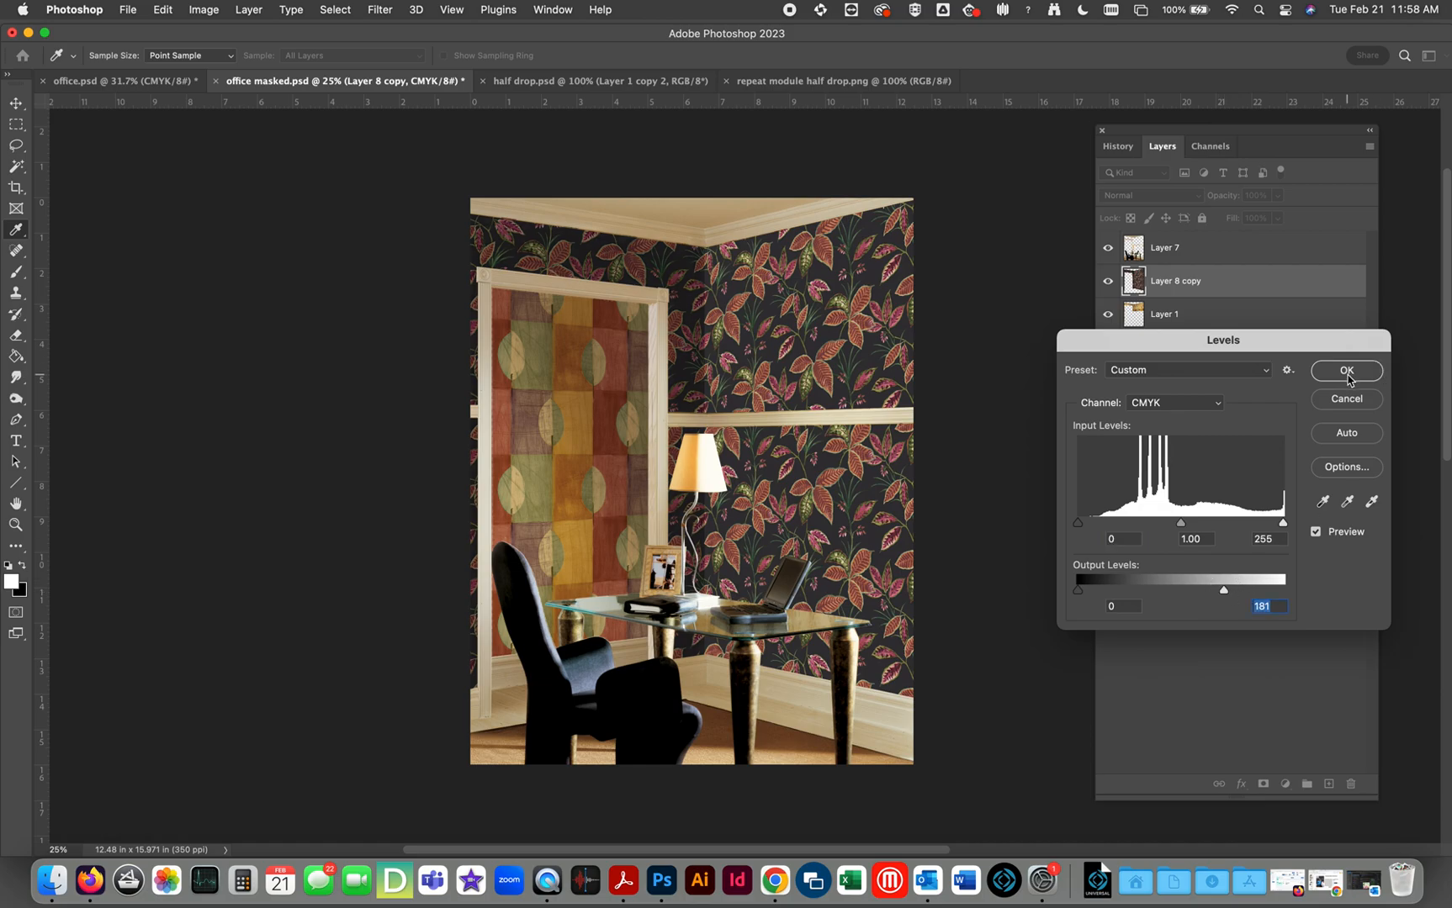
left_click(1347, 371)
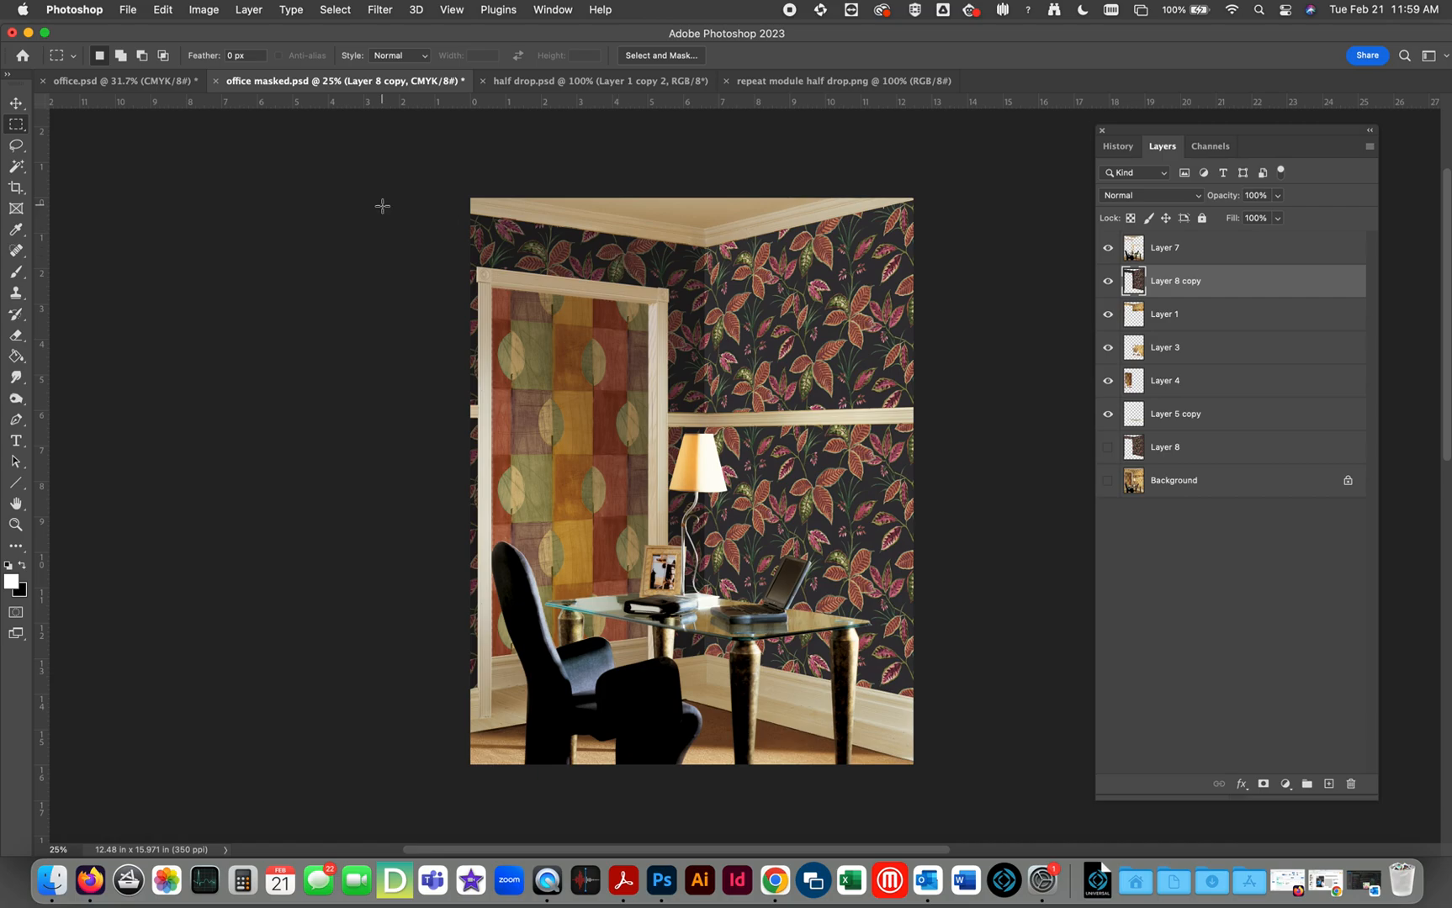
Step: Lasso a curved shadow area along the ceiling that dips into the wall corner, and check it as a quick mask
left_click(18, 149)
mouse_move(425, 315)
left_mouse_down()
mouse_move(454, 260)
mouse_move(544, 245)
mouse_move(627, 272)
mouse_move(673, 321)
mouse_move(695, 394)
mouse_move(749, 307)
mouse_move(862, 206)
mouse_move(798, 148)
mouse_move(408, 145)
mouse_move(380, 160)
left_mouse_up()
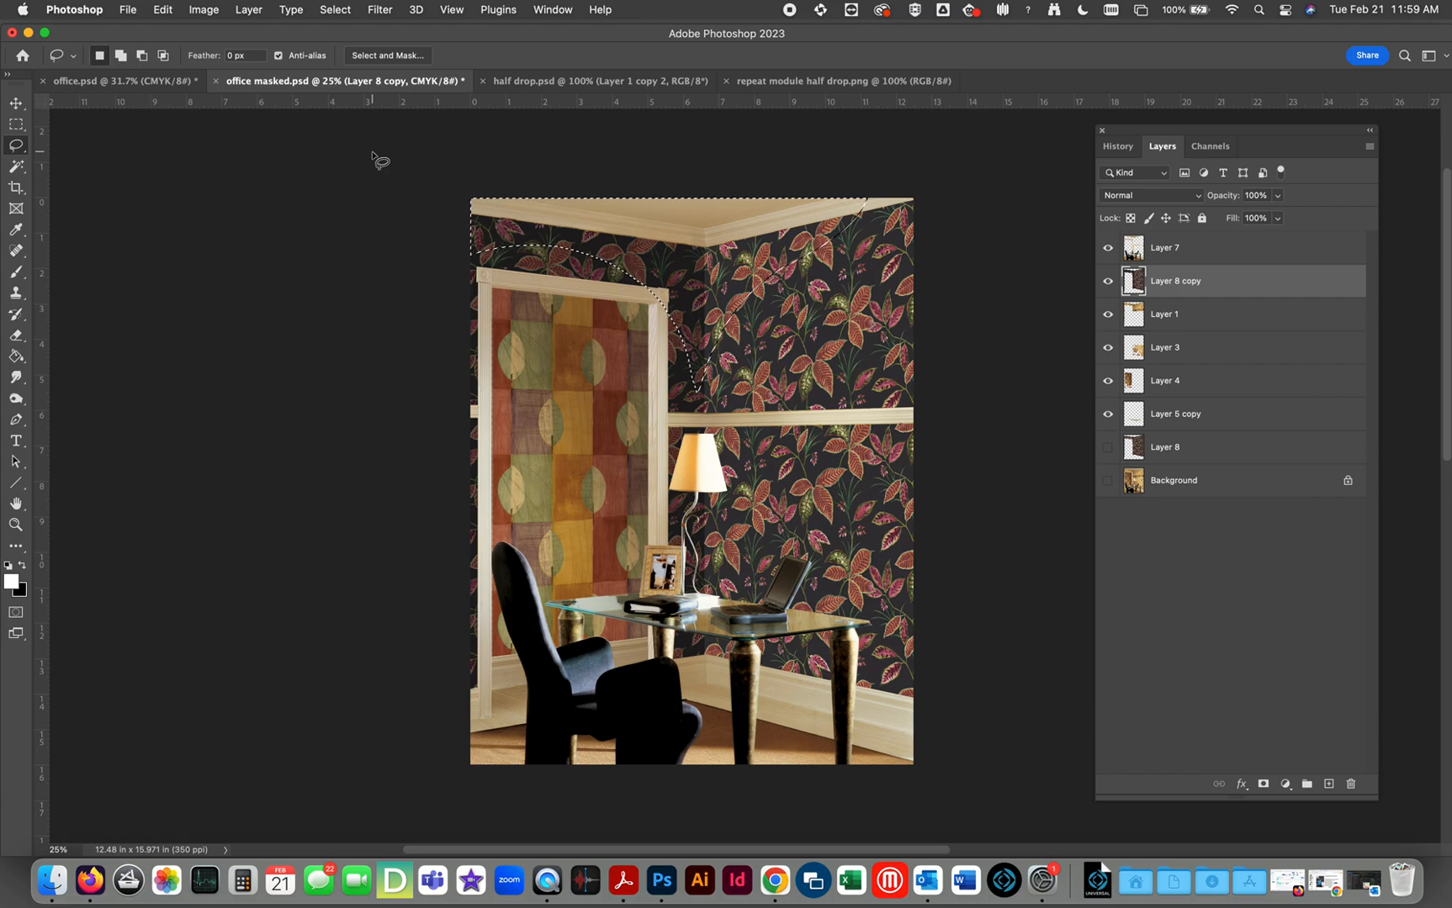
key("q")
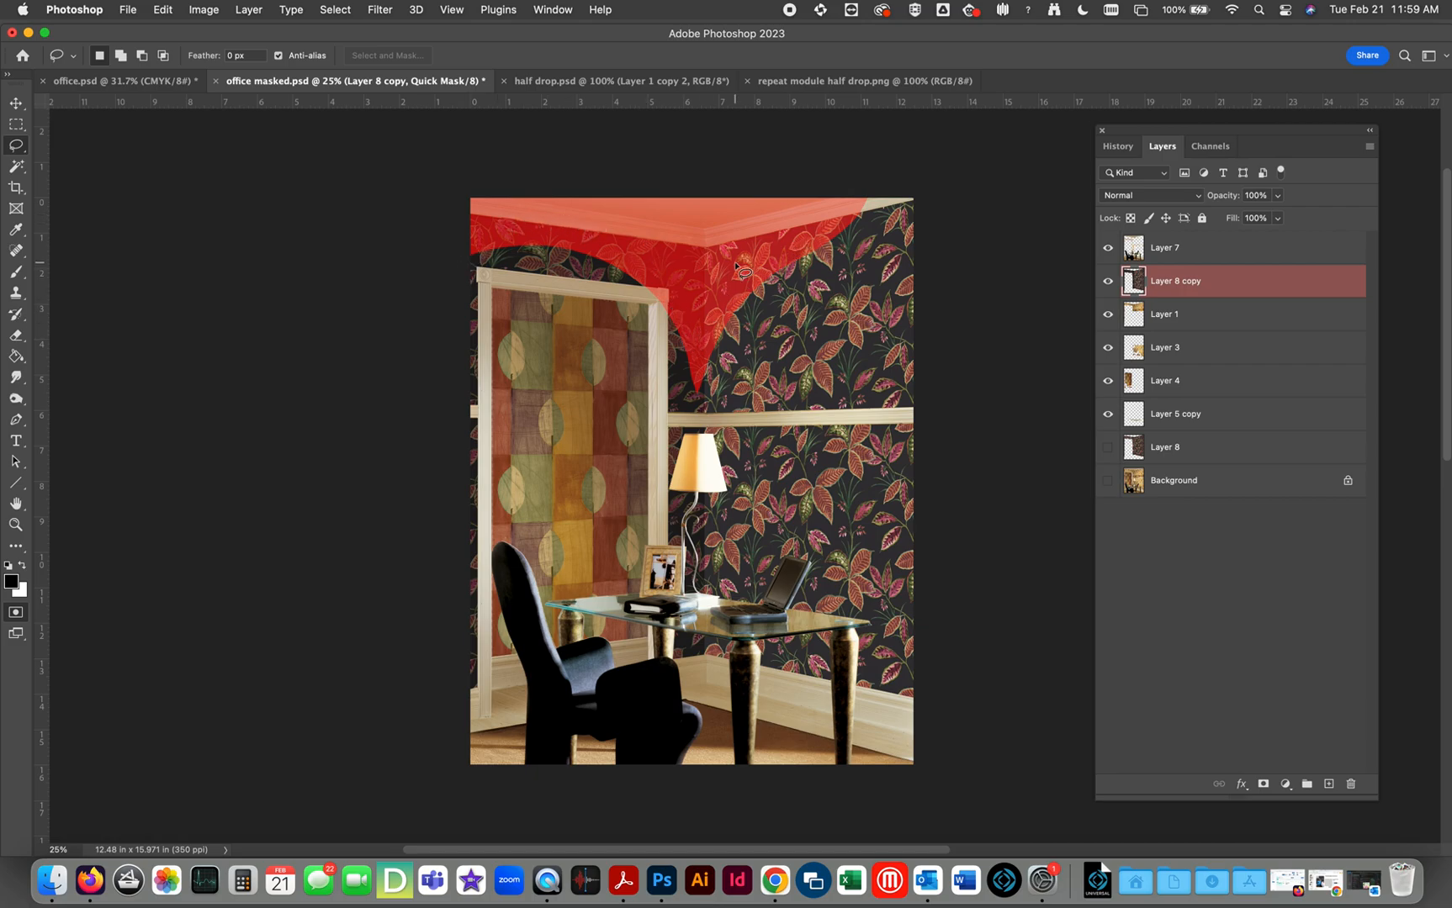
key("q")
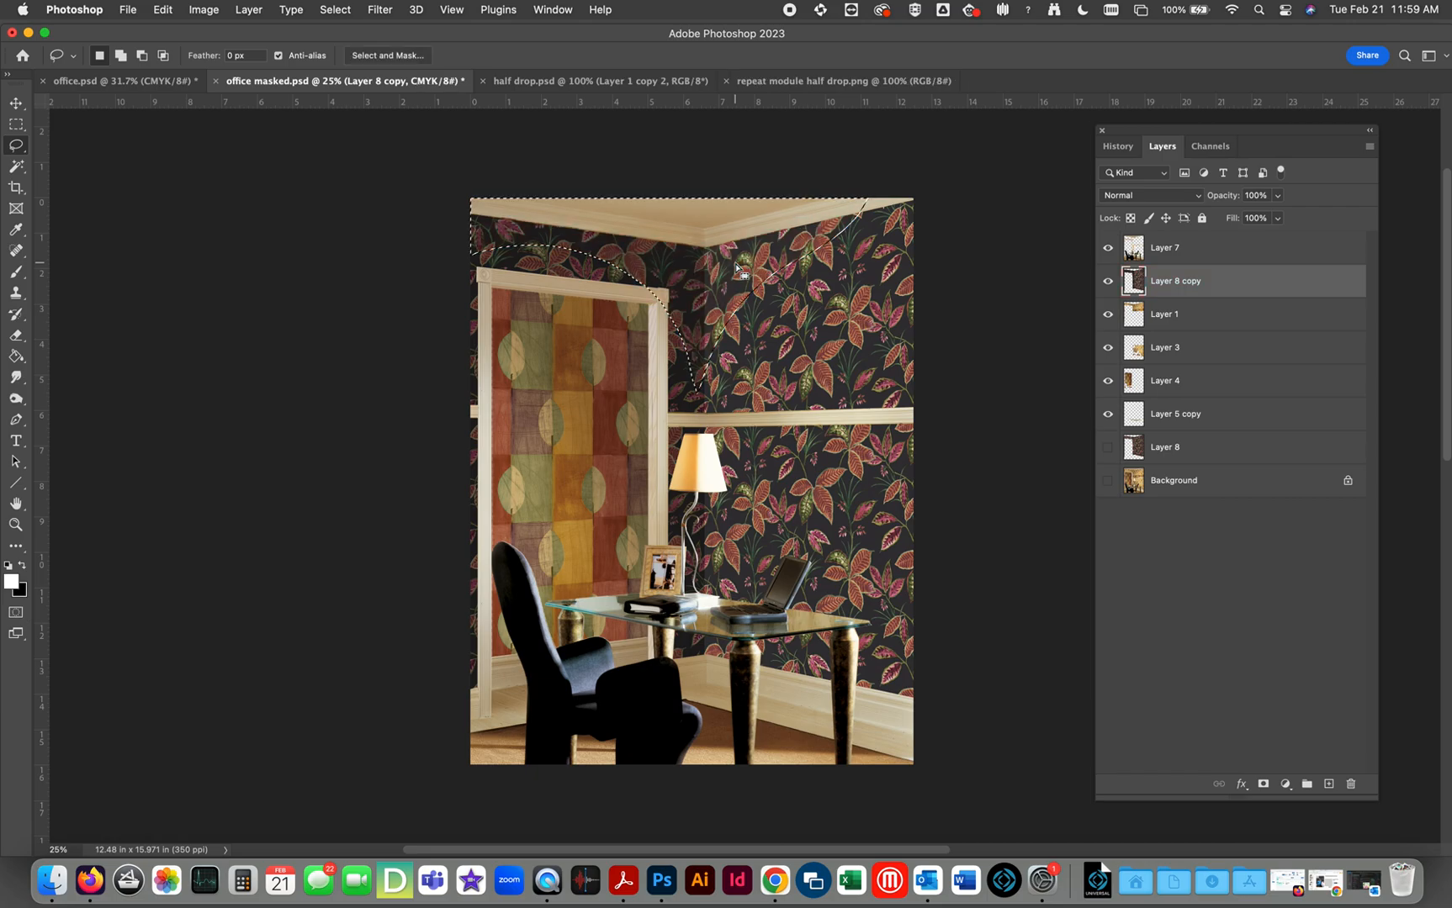
Step: Try feathering the ceiling shadow selection by 200 pixels and preview its soft edge as a quick mask
left_click(334, 10)
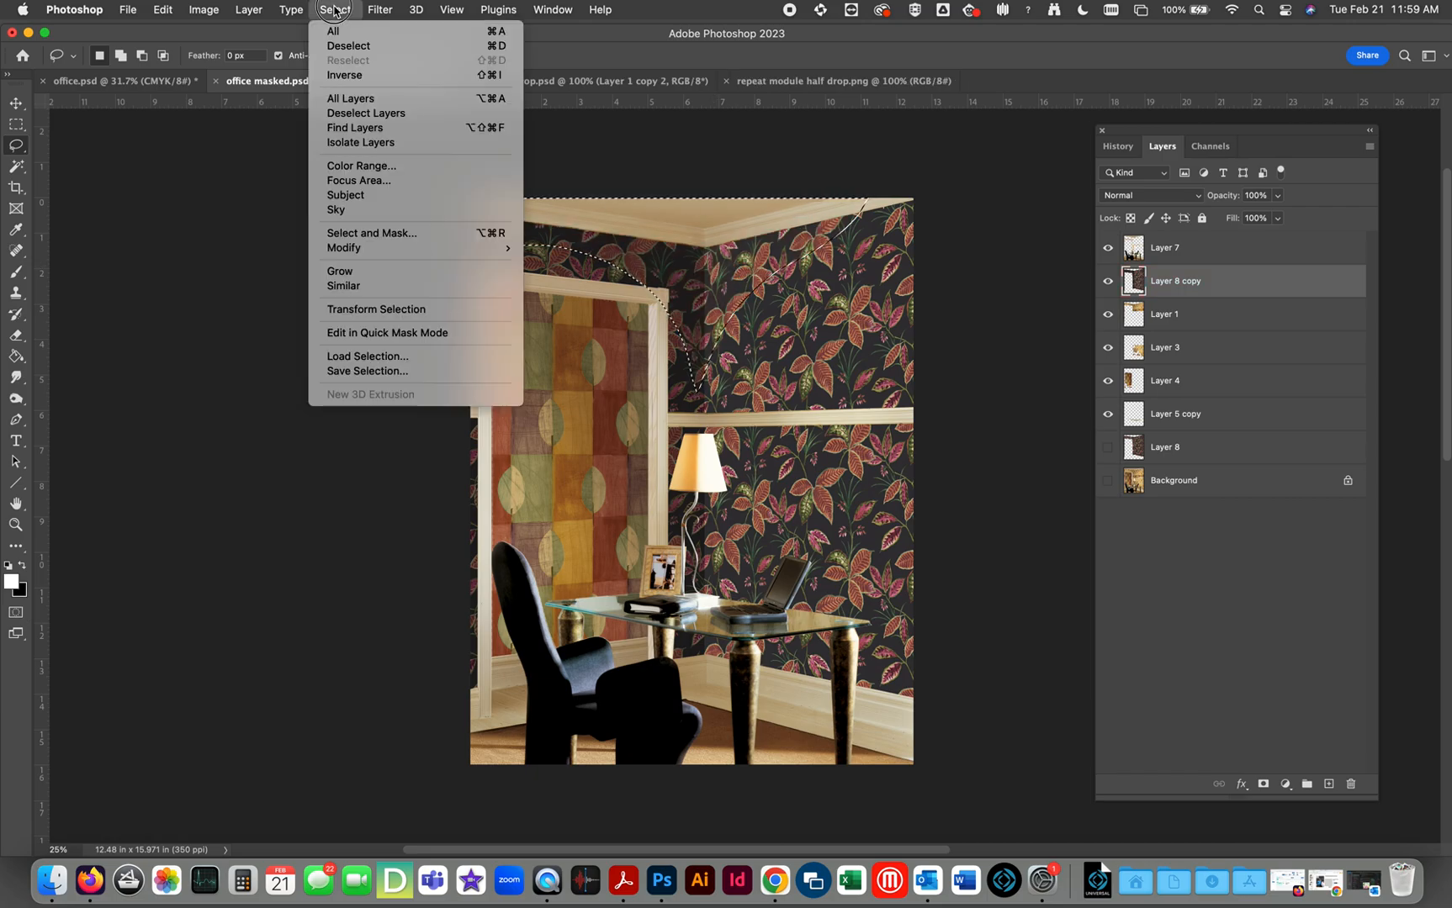
mouse_move(370, 247)
left_click(575, 308)
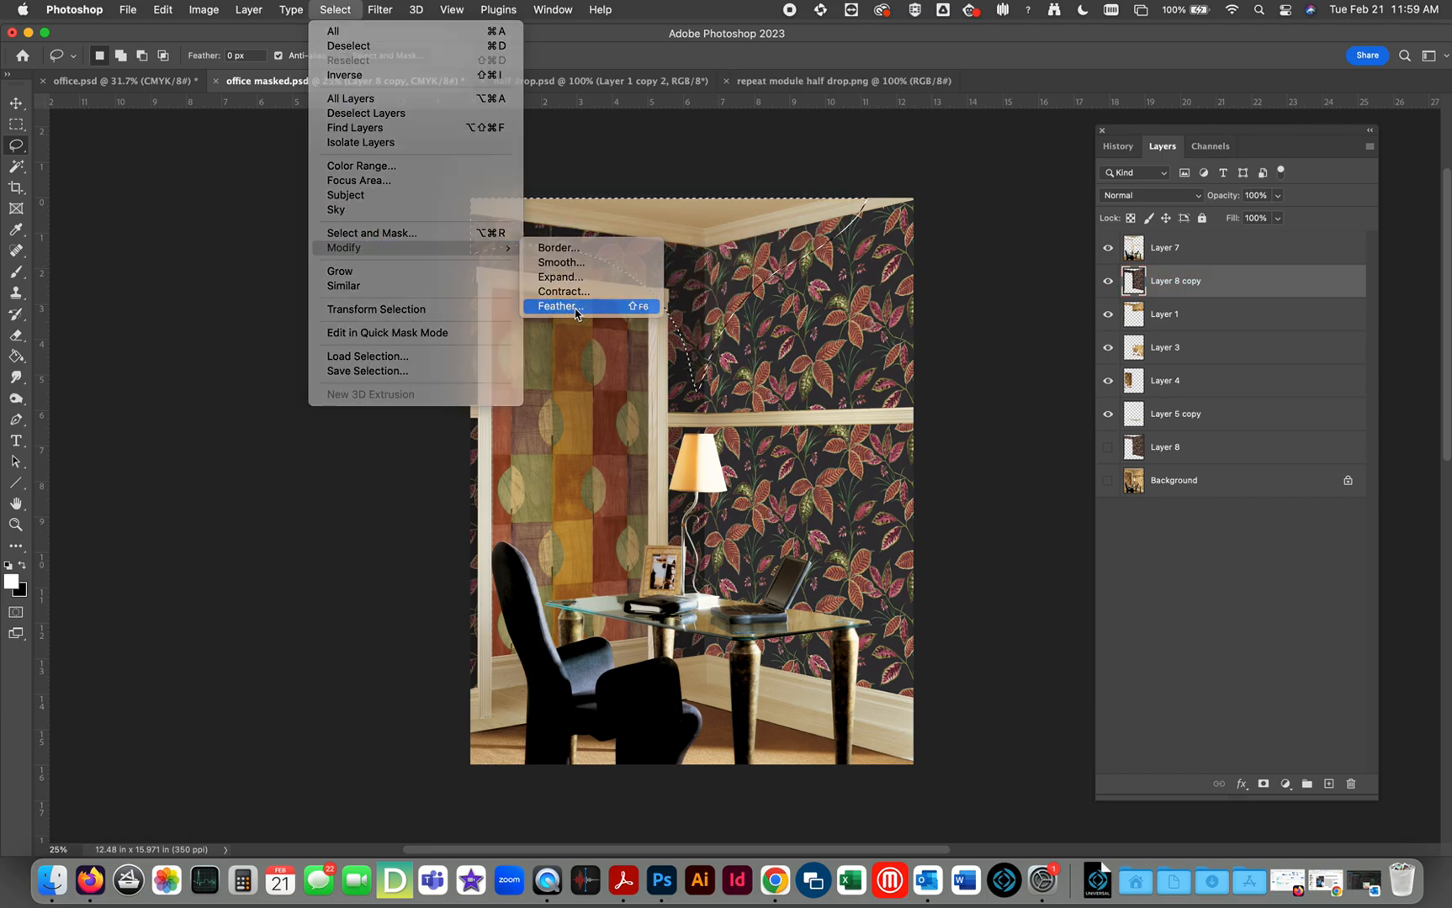
type("200")
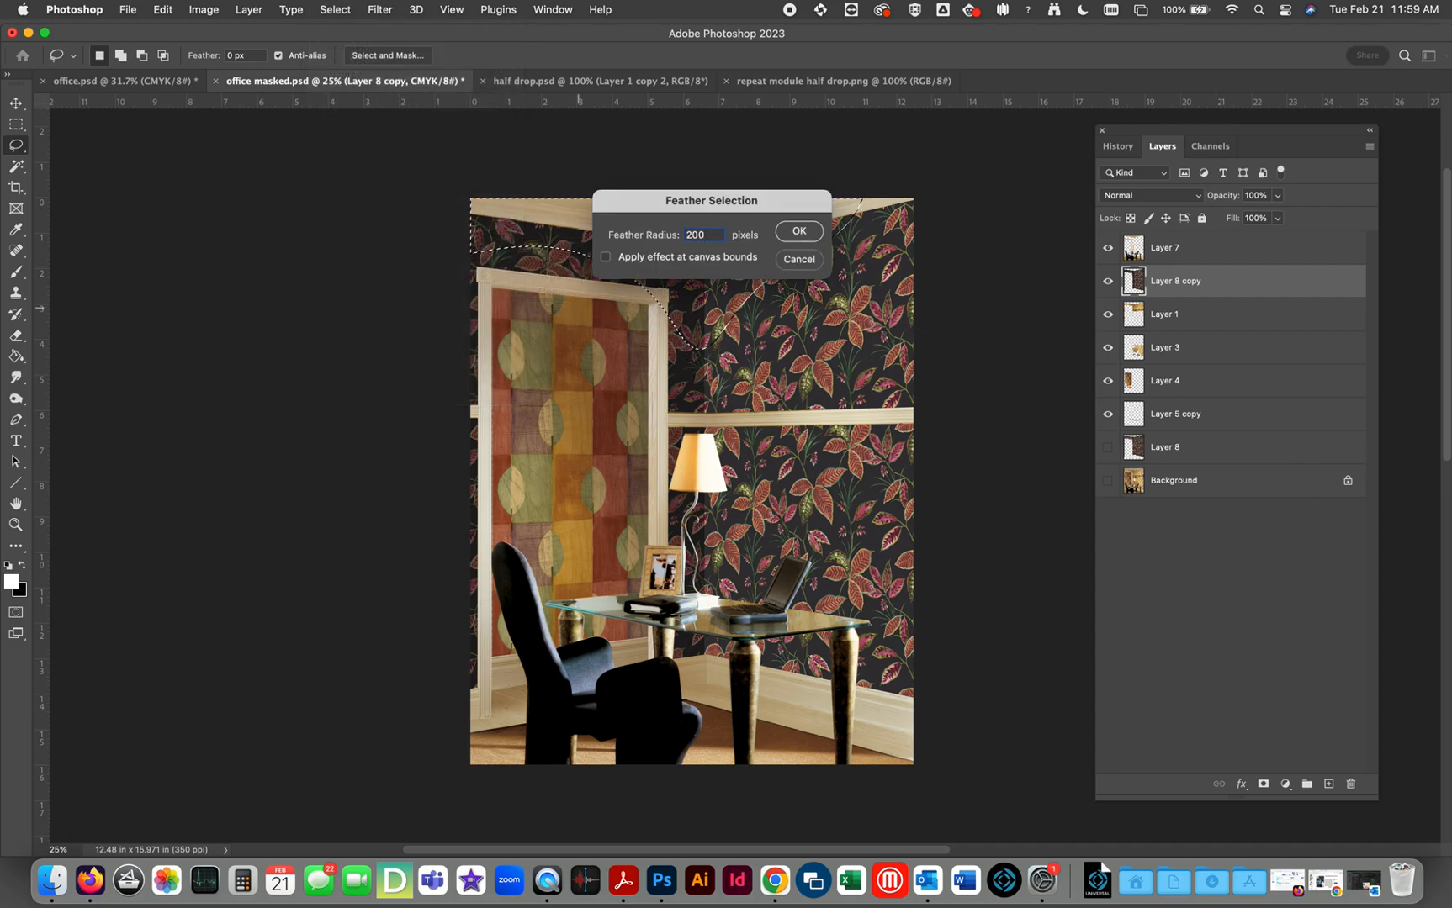
key("Return")
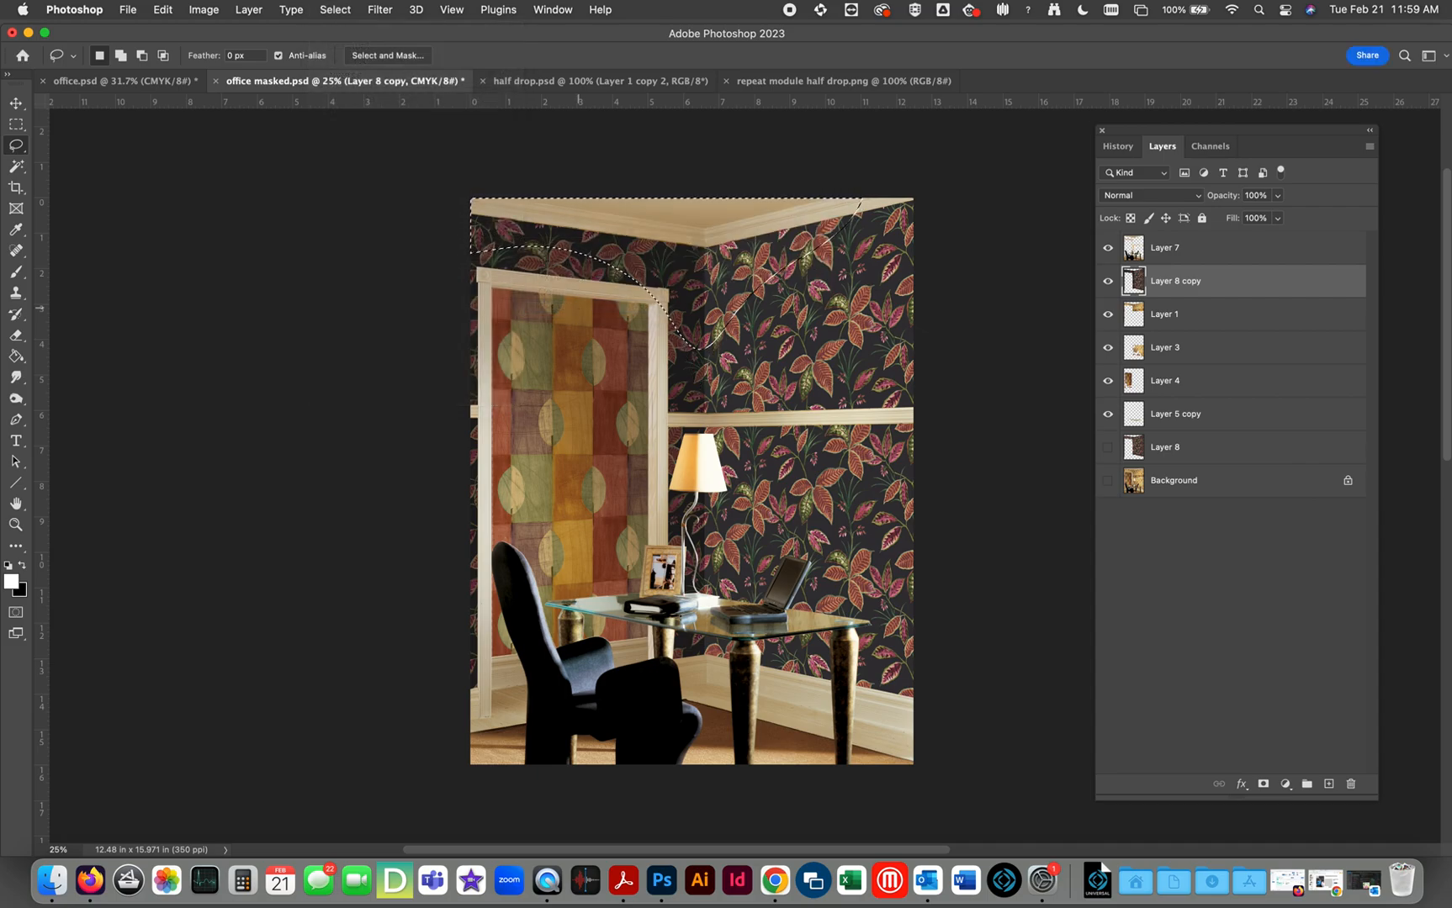
key("q")
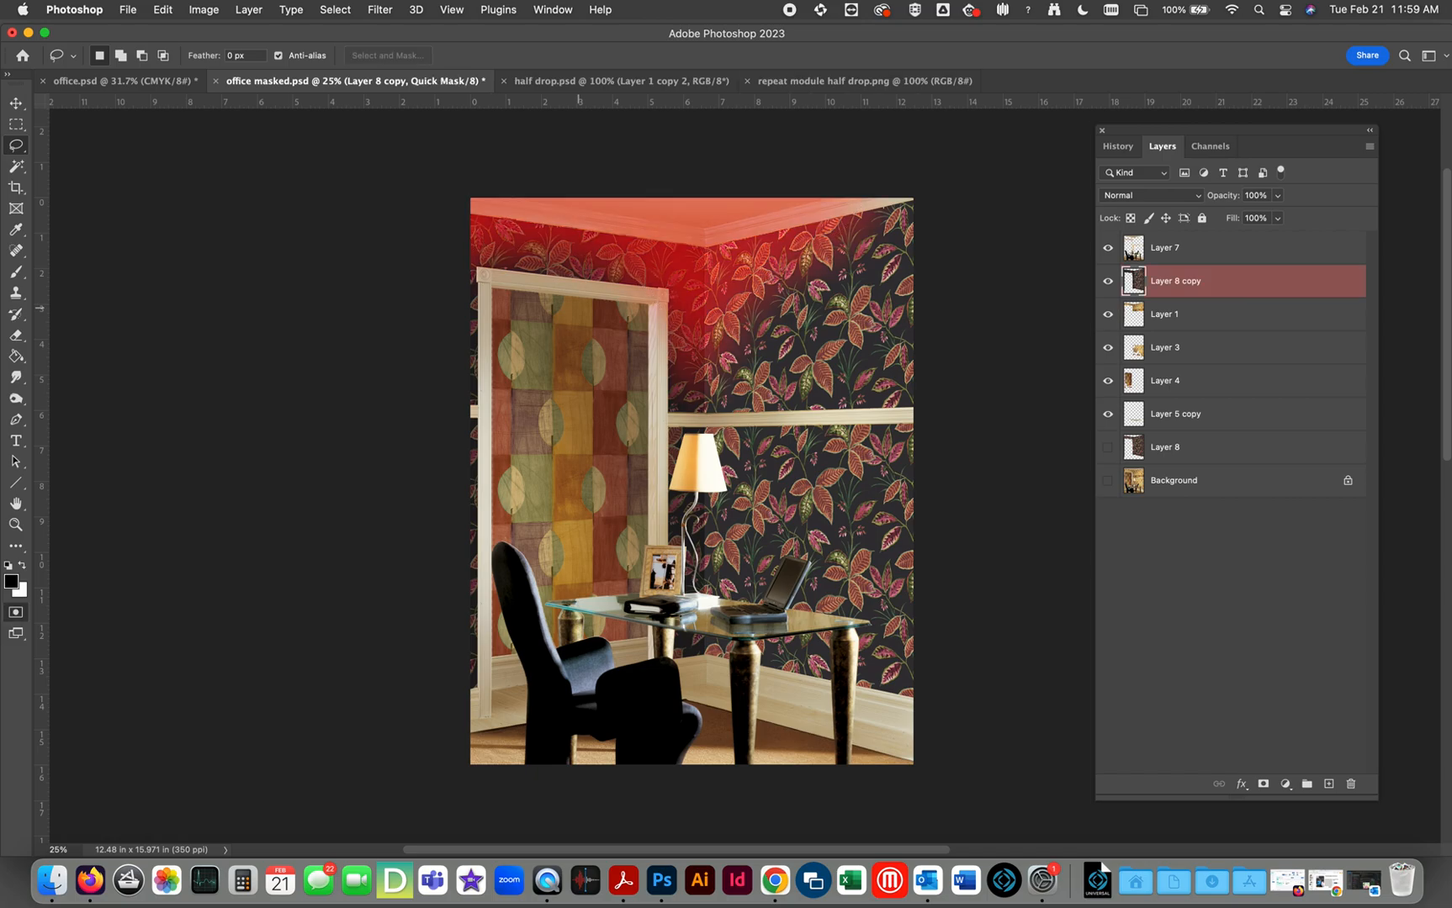
key("q")
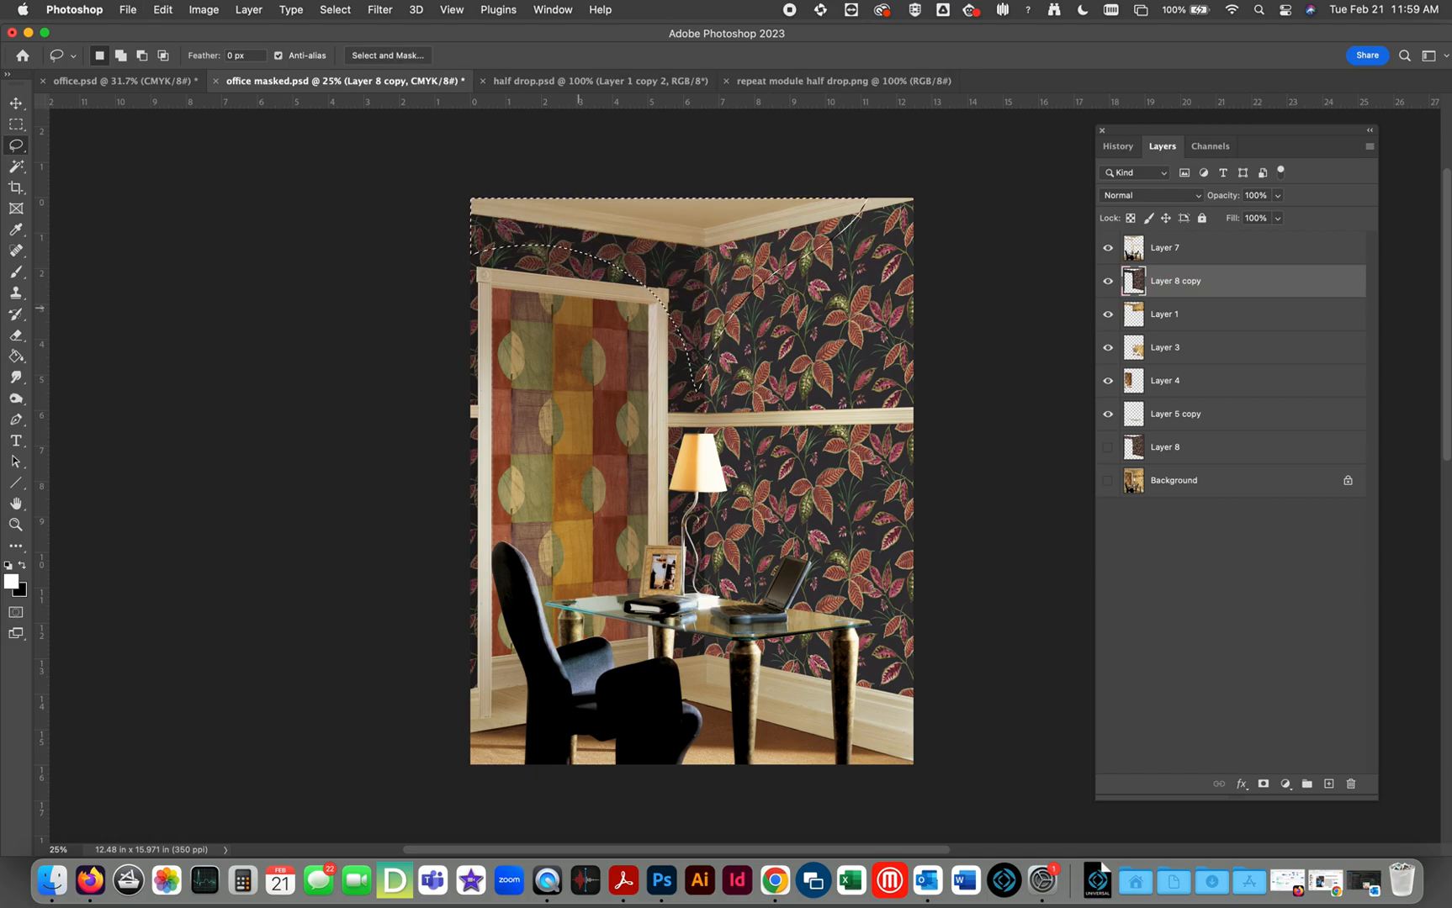
Step: Soften the ceiling shadow selection in quick mask with a 318-pixel Gaussian Blur, and return to the normal selection
key("q")
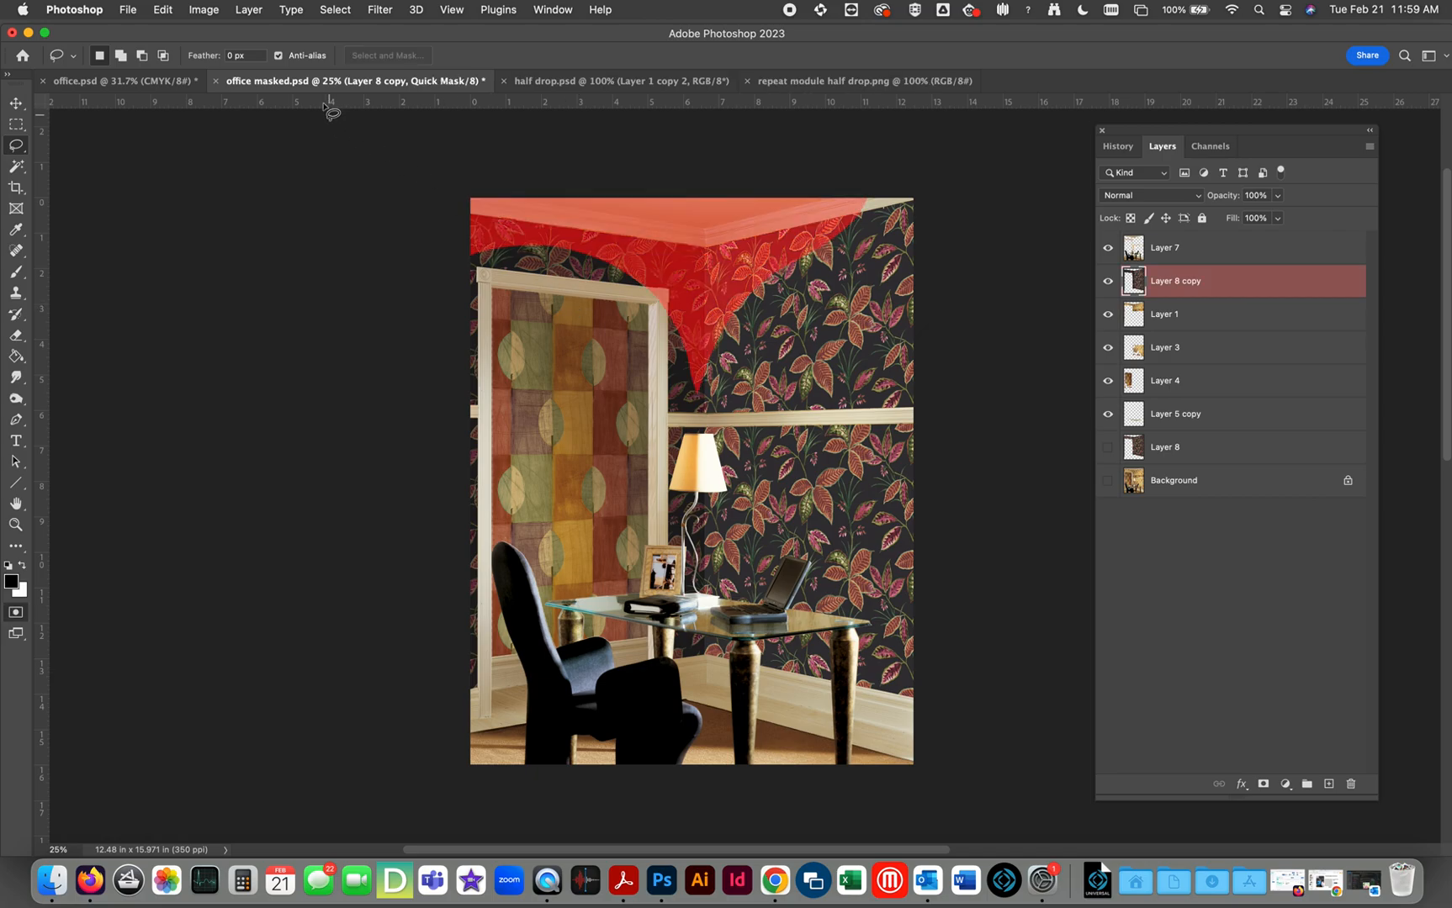
left_click(380, 9)
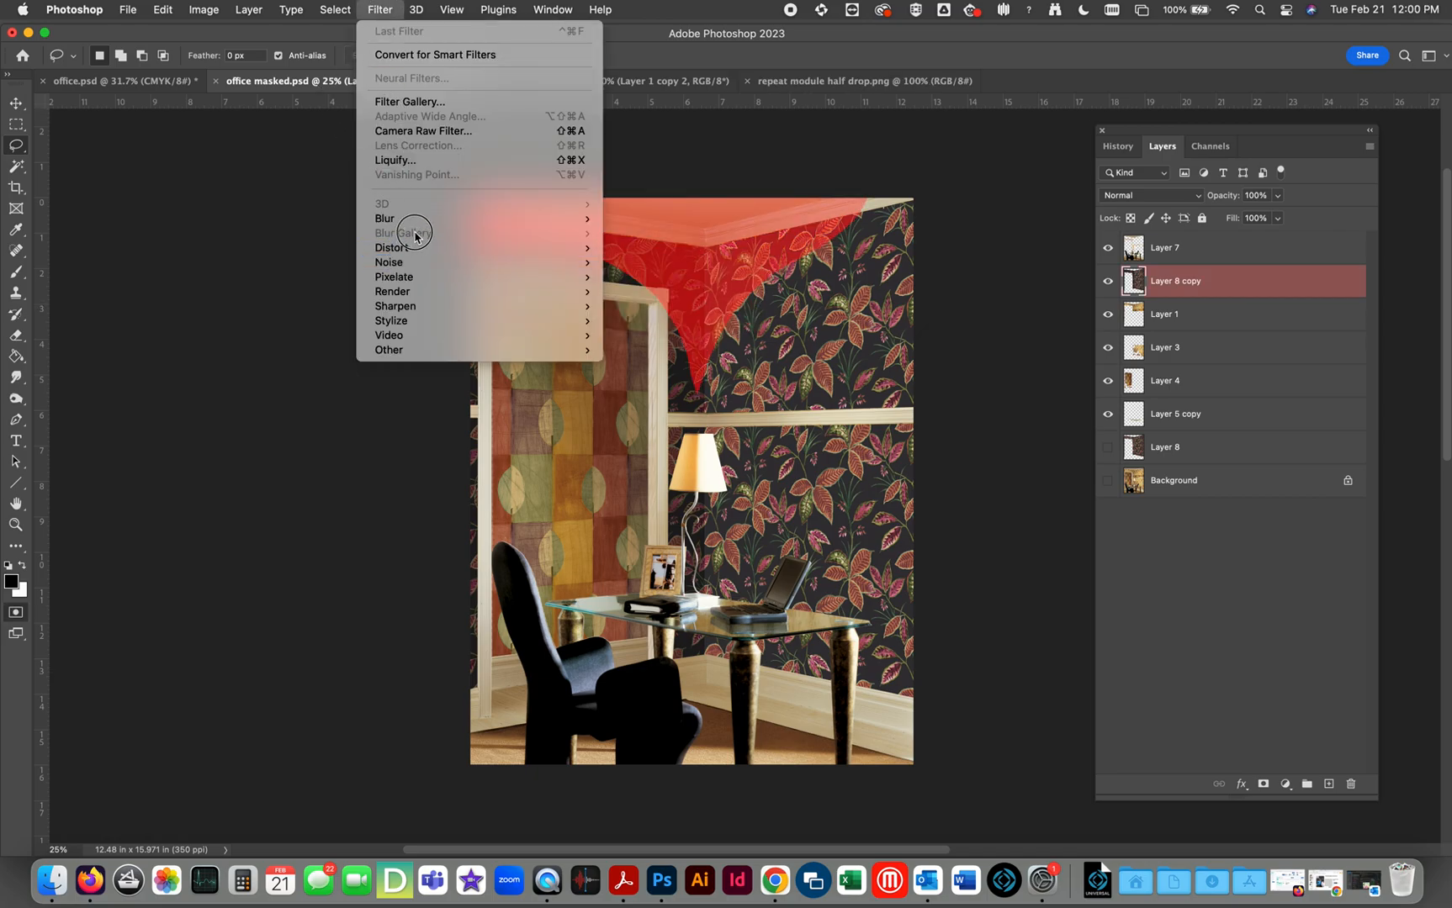
mouse_move(425, 219)
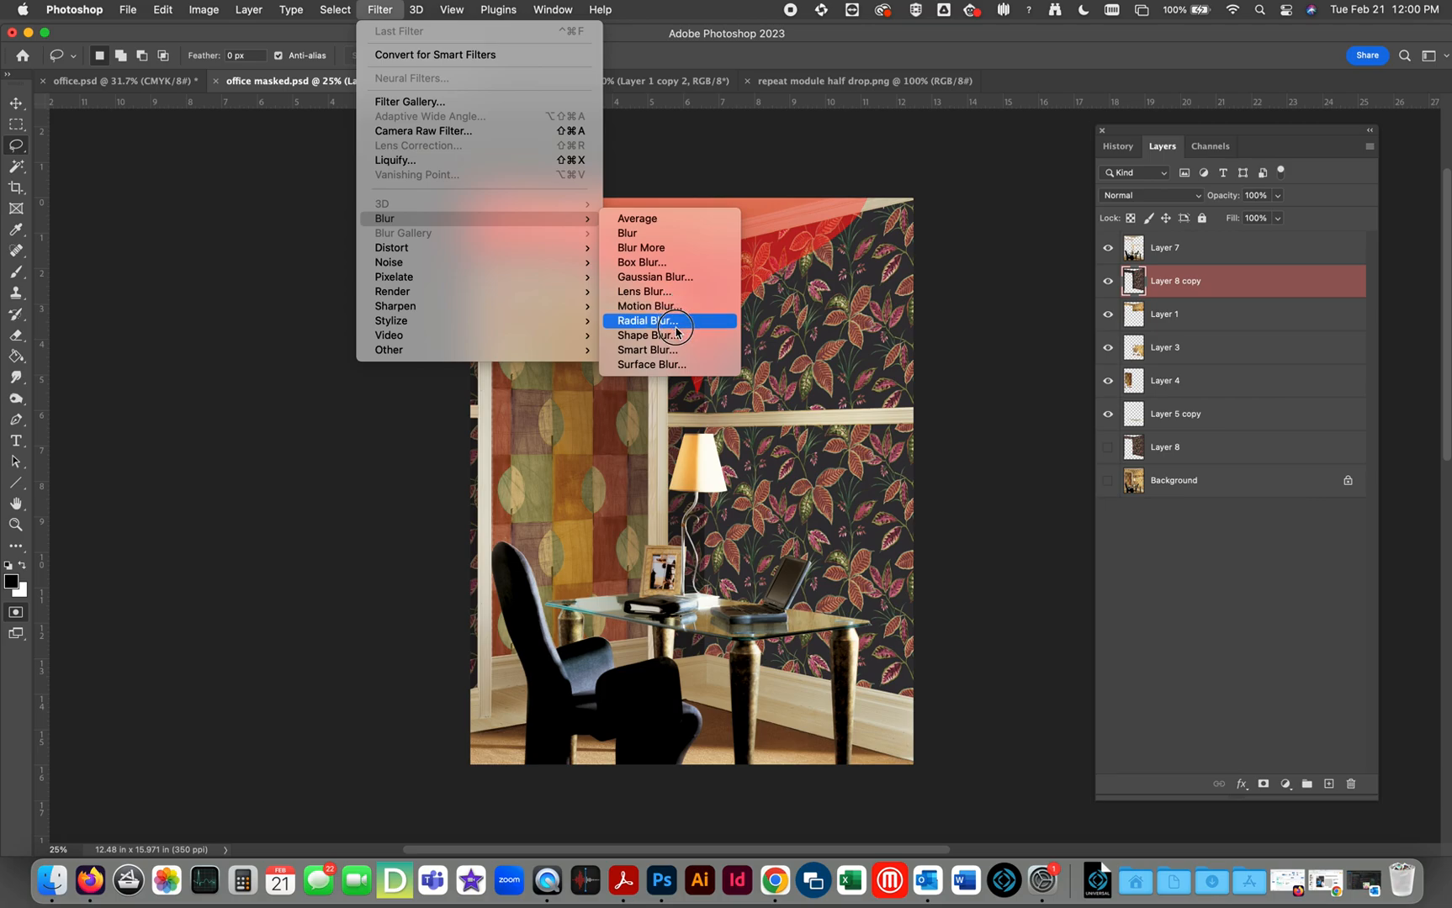
left_click(682, 277)
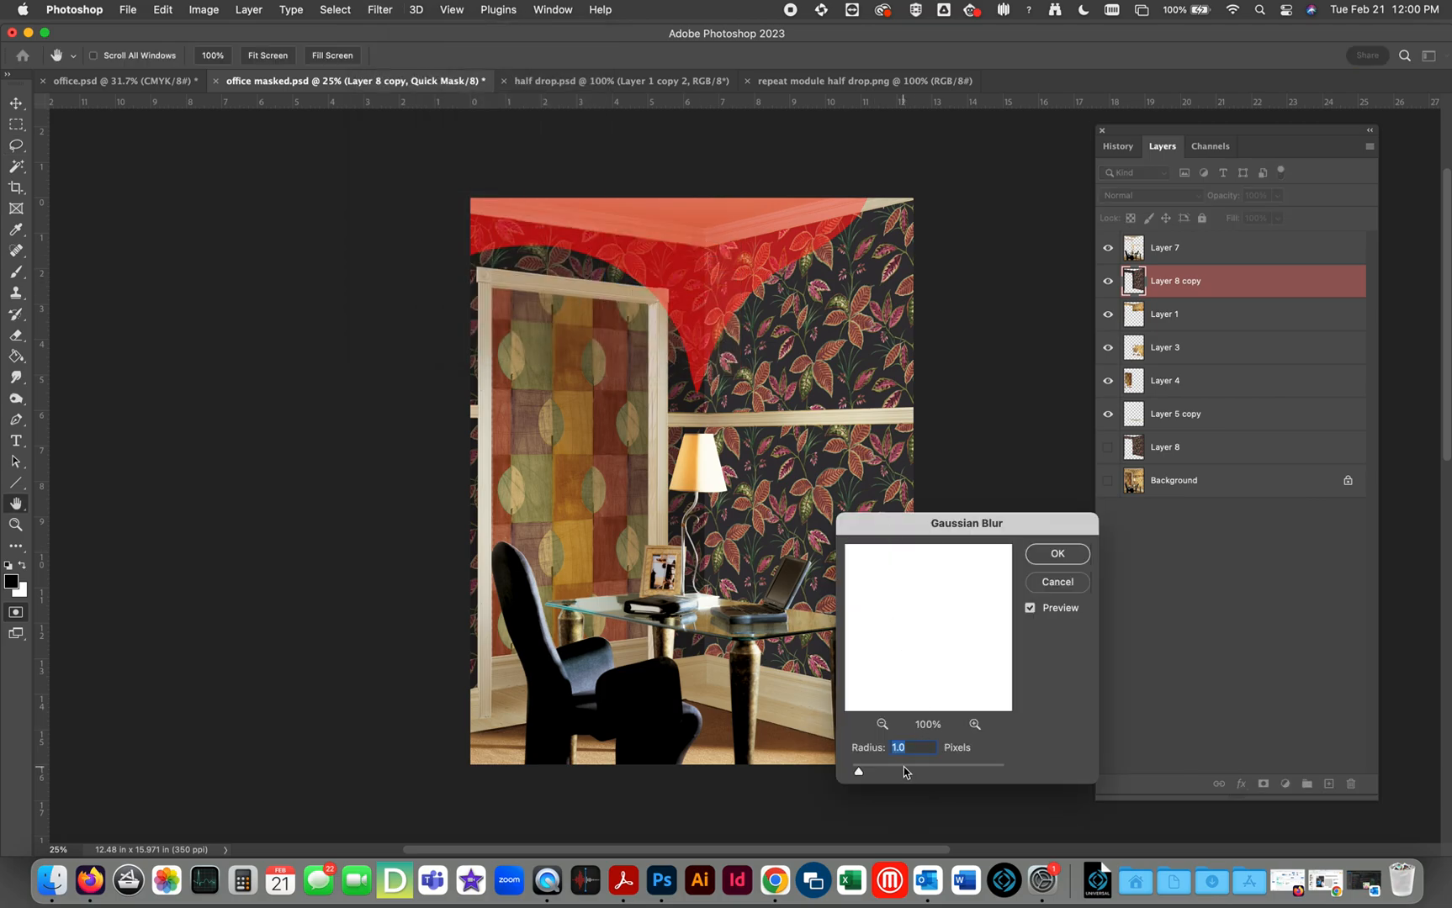
left_click_drag(904, 772, 981, 772)
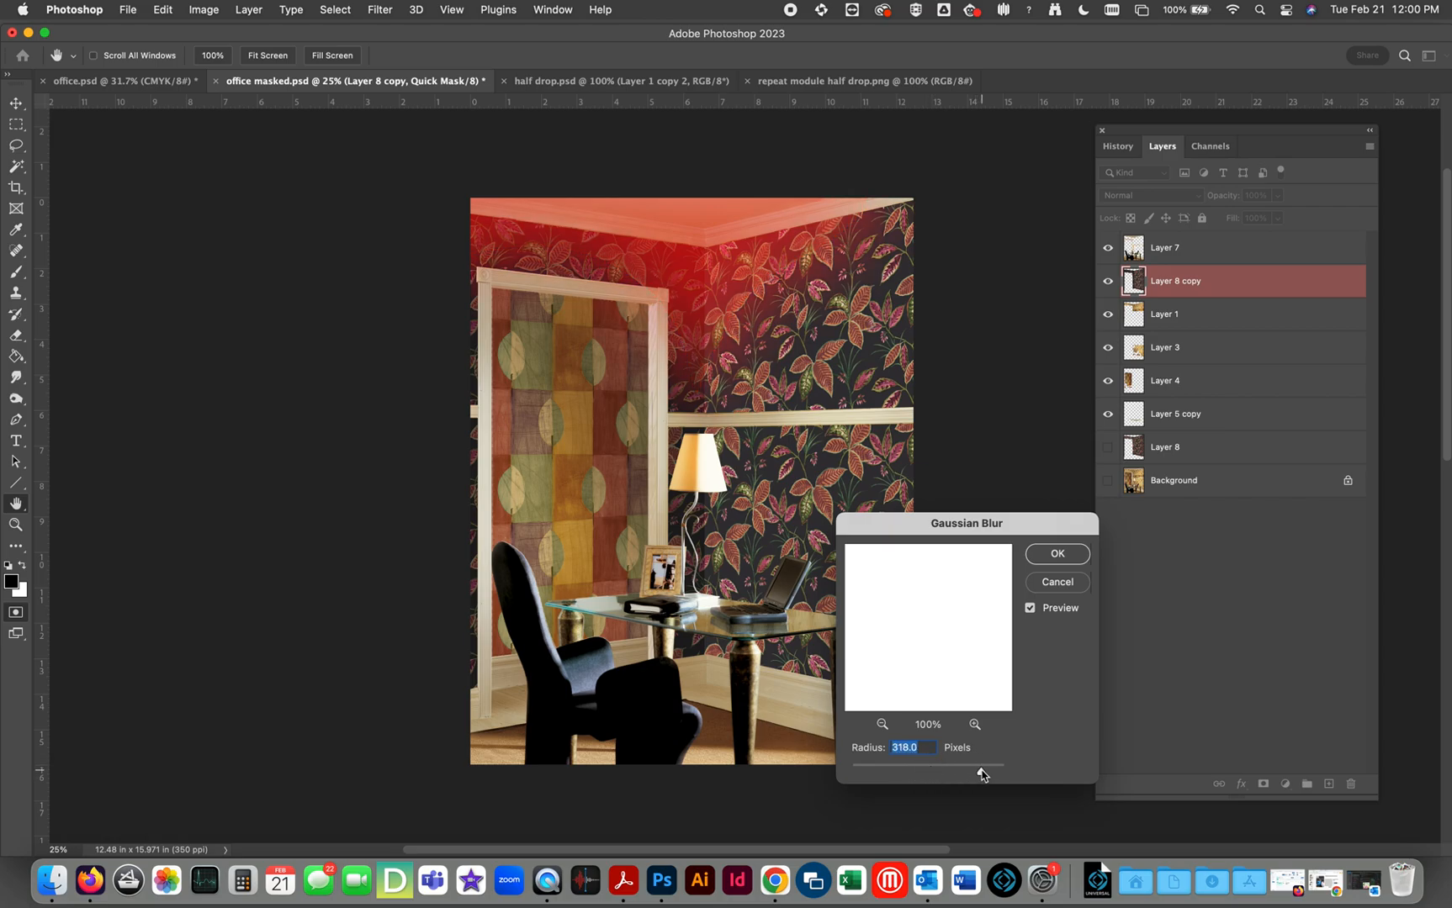
left_click(1060, 555)
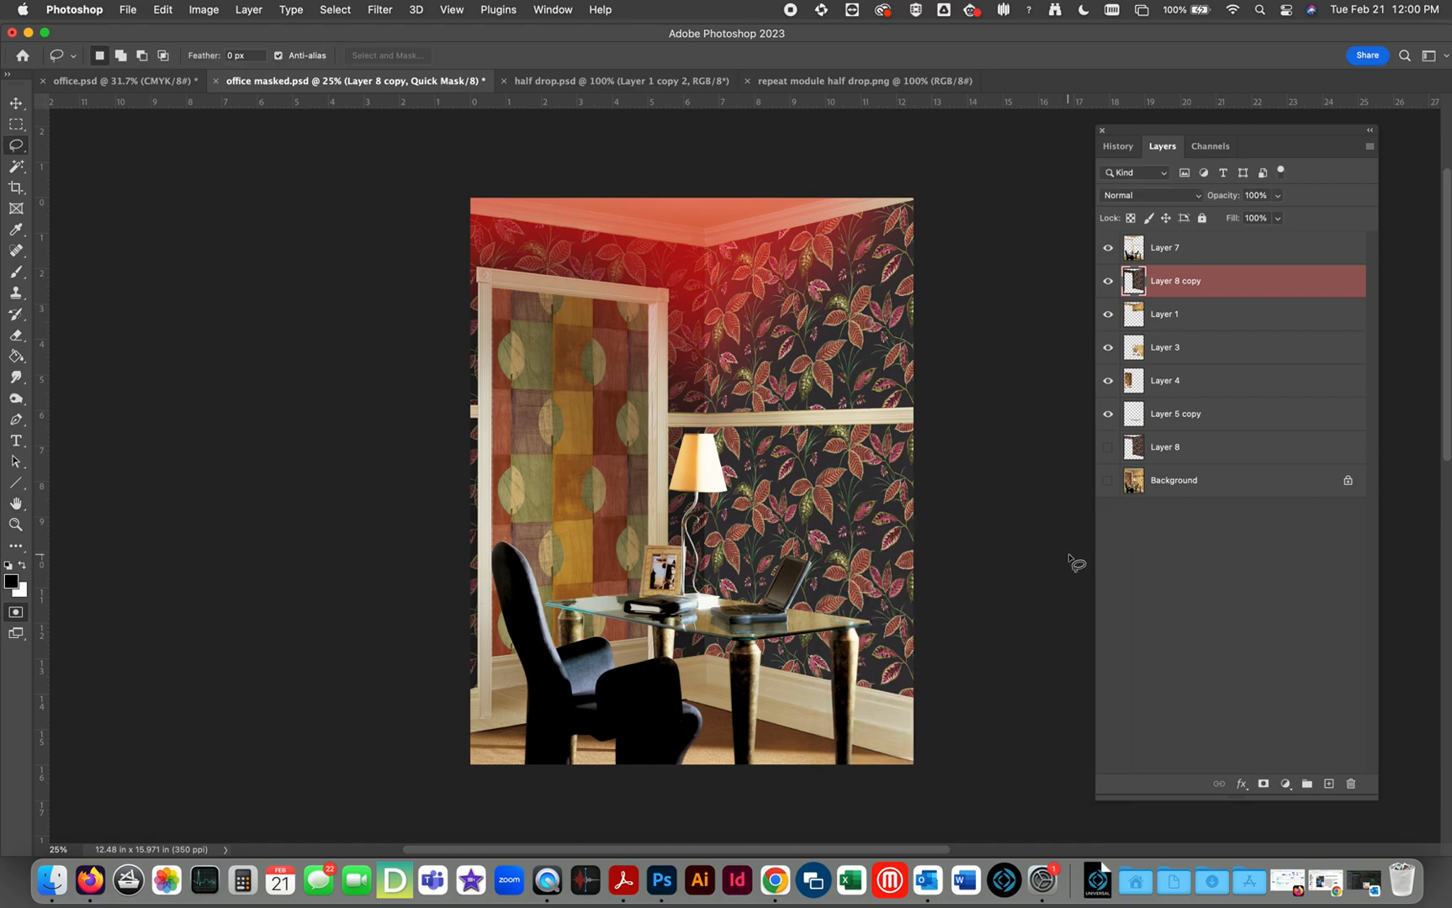
key("q")
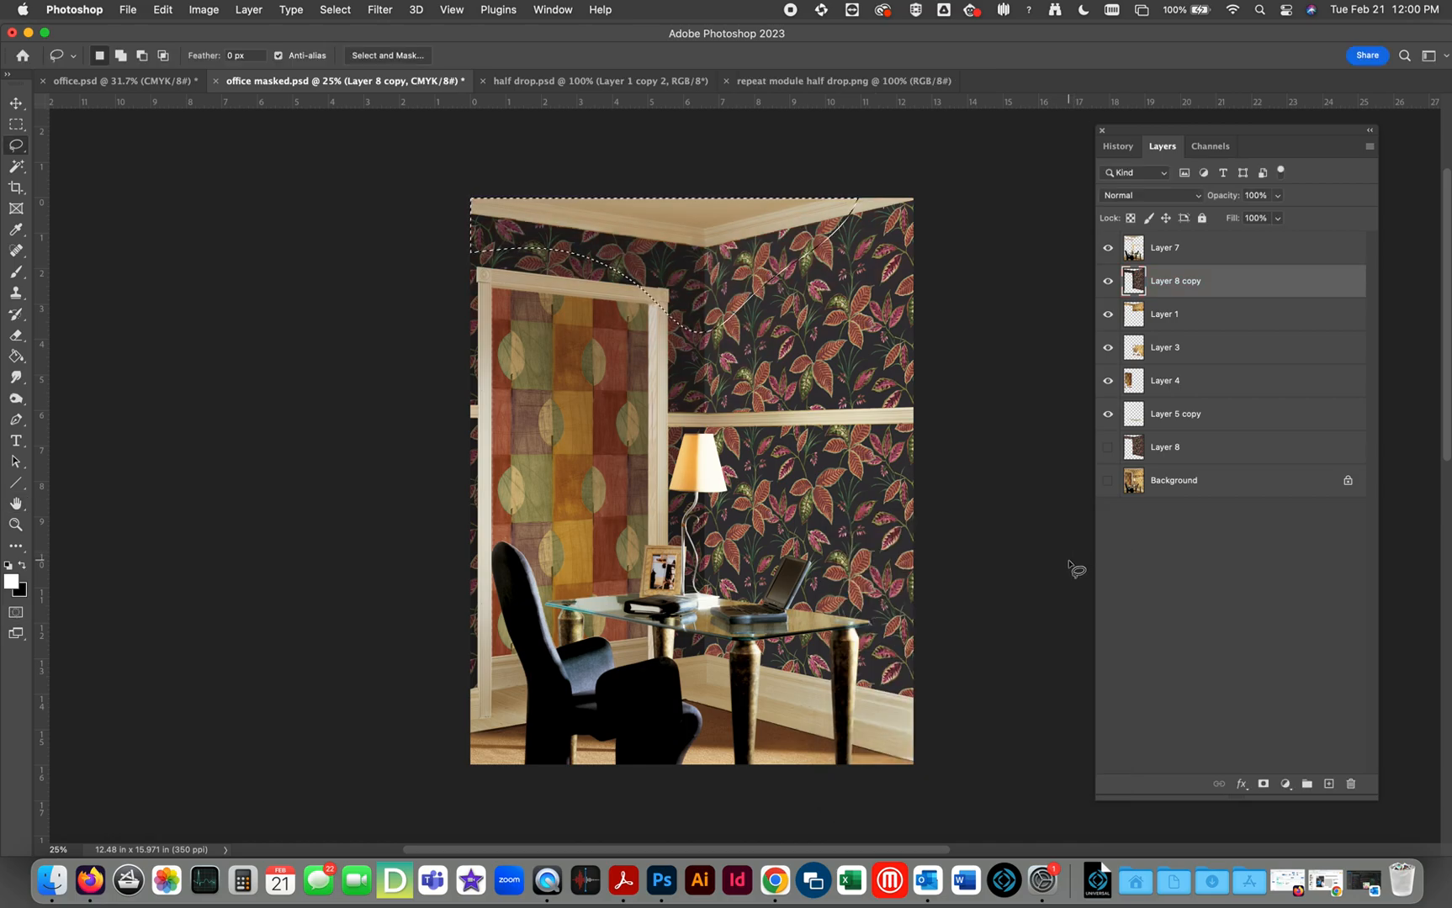
Step: Hide the selection edges and darken the upper wallpaper on Layer 8 copy using Levels with the white output level at 170
key("super+semicolon")
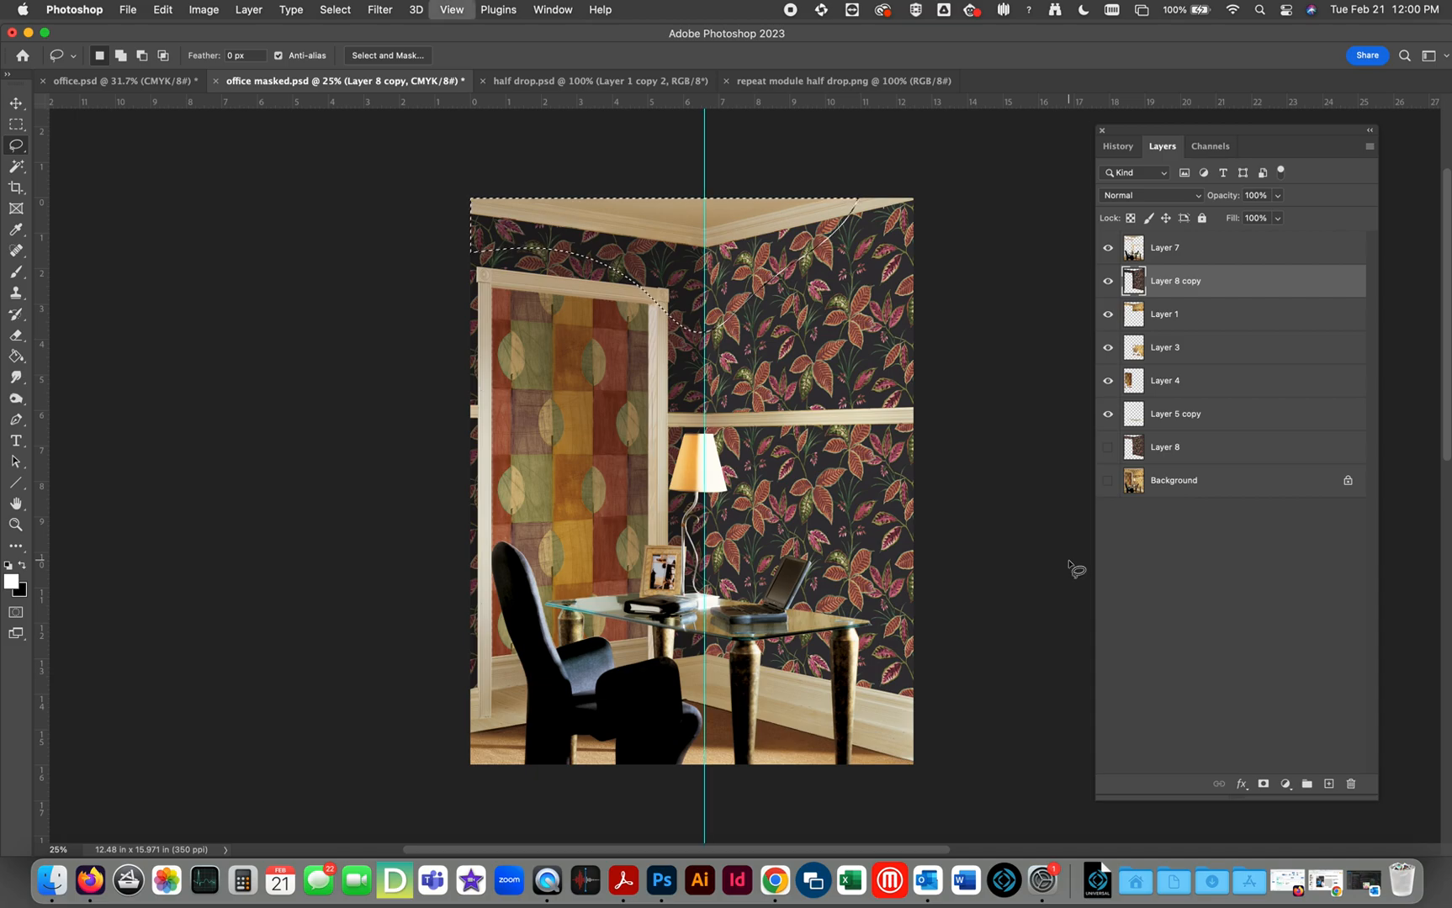
key("super+h")
key("super+l")
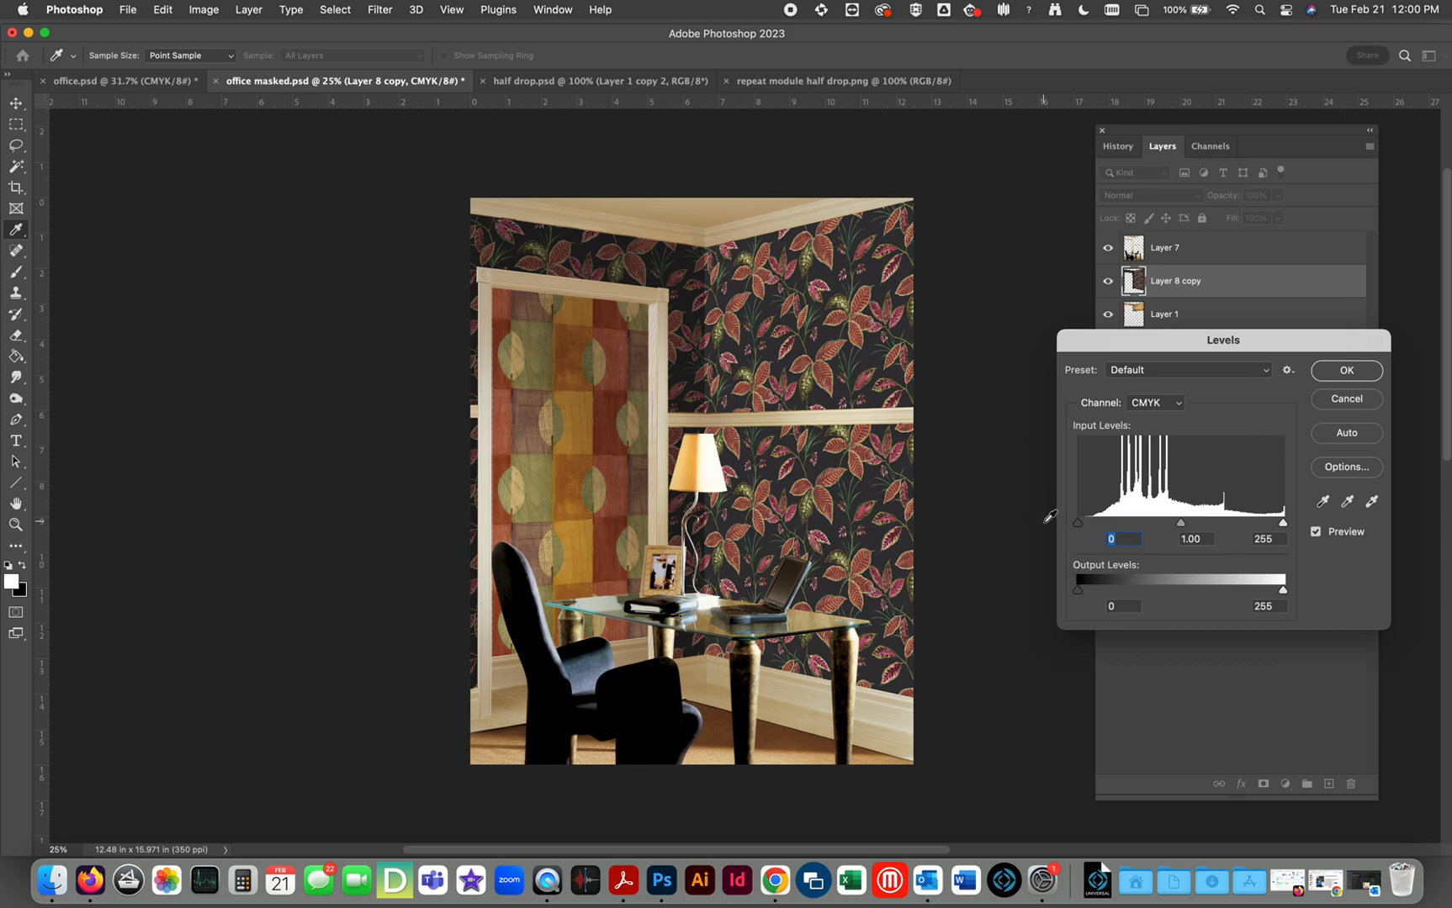
left_click_drag(1283, 522, 1215, 585)
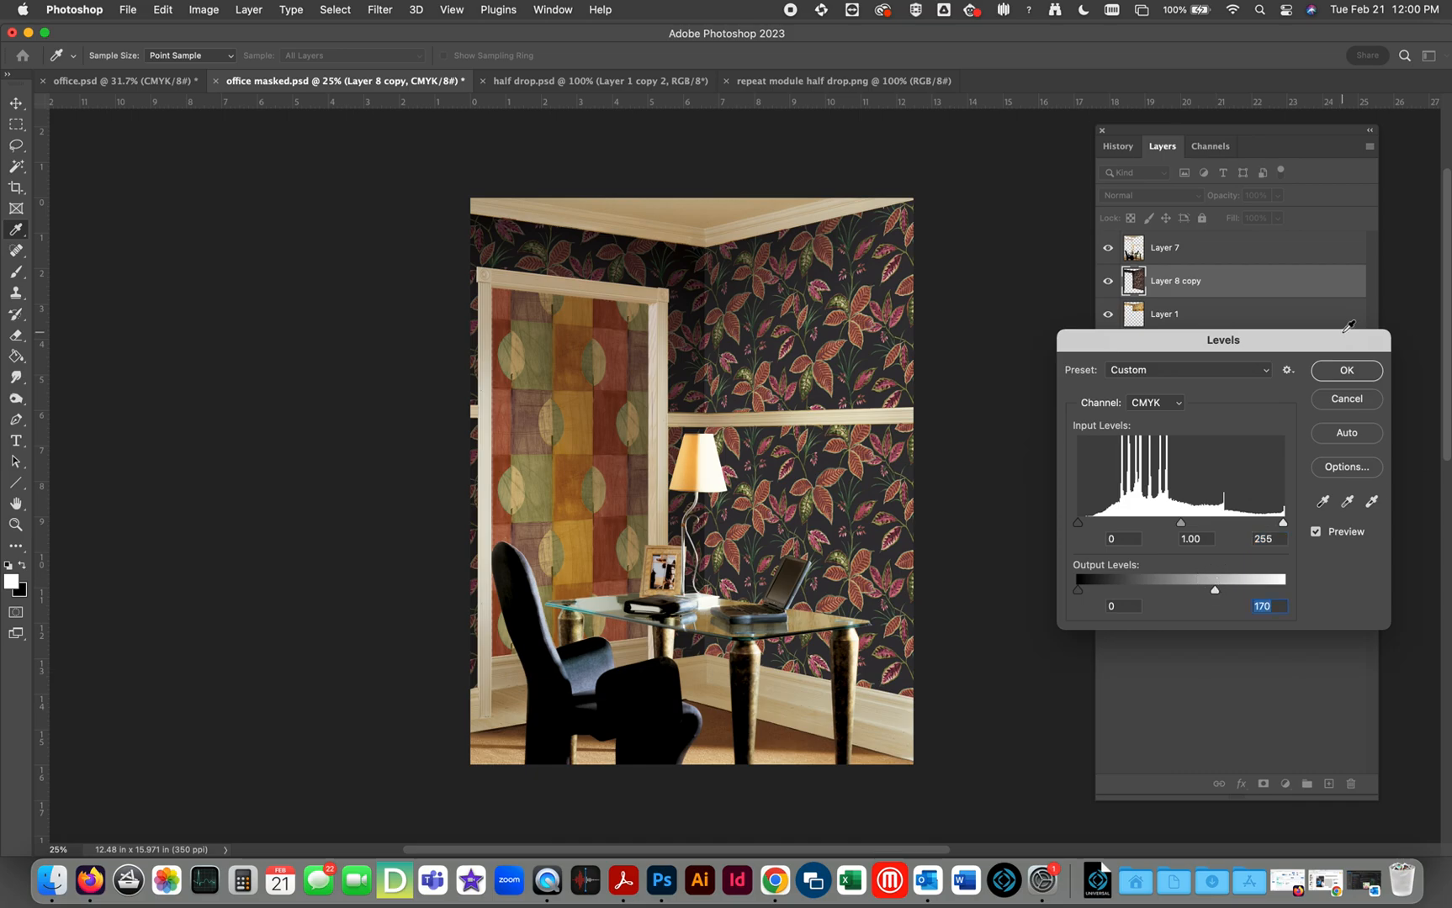
left_click(1346, 378)
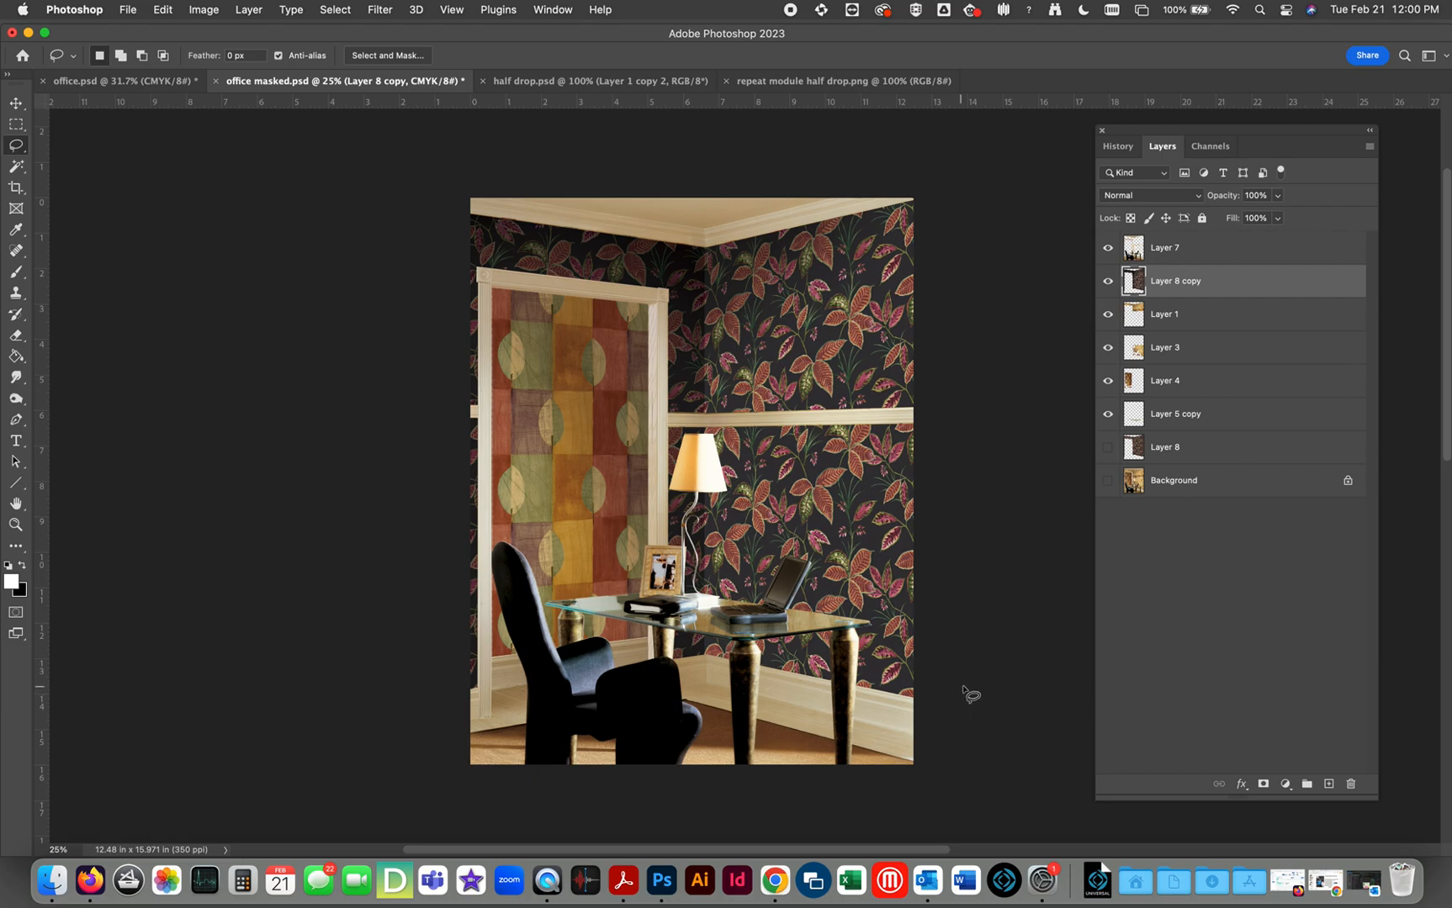
Step: Lasso a shadow area across the lower walls and desk, and soften it in quick mask by repeating the last Gaussian Blur
mouse_move(975, 682)
left_mouse_down()
mouse_move(821, 650)
mouse_move(755, 611)
mouse_move(643, 464)
mouse_move(401, 549)
mouse_move(439, 667)
mouse_move(925, 862)
left_mouse_up()
key("q")
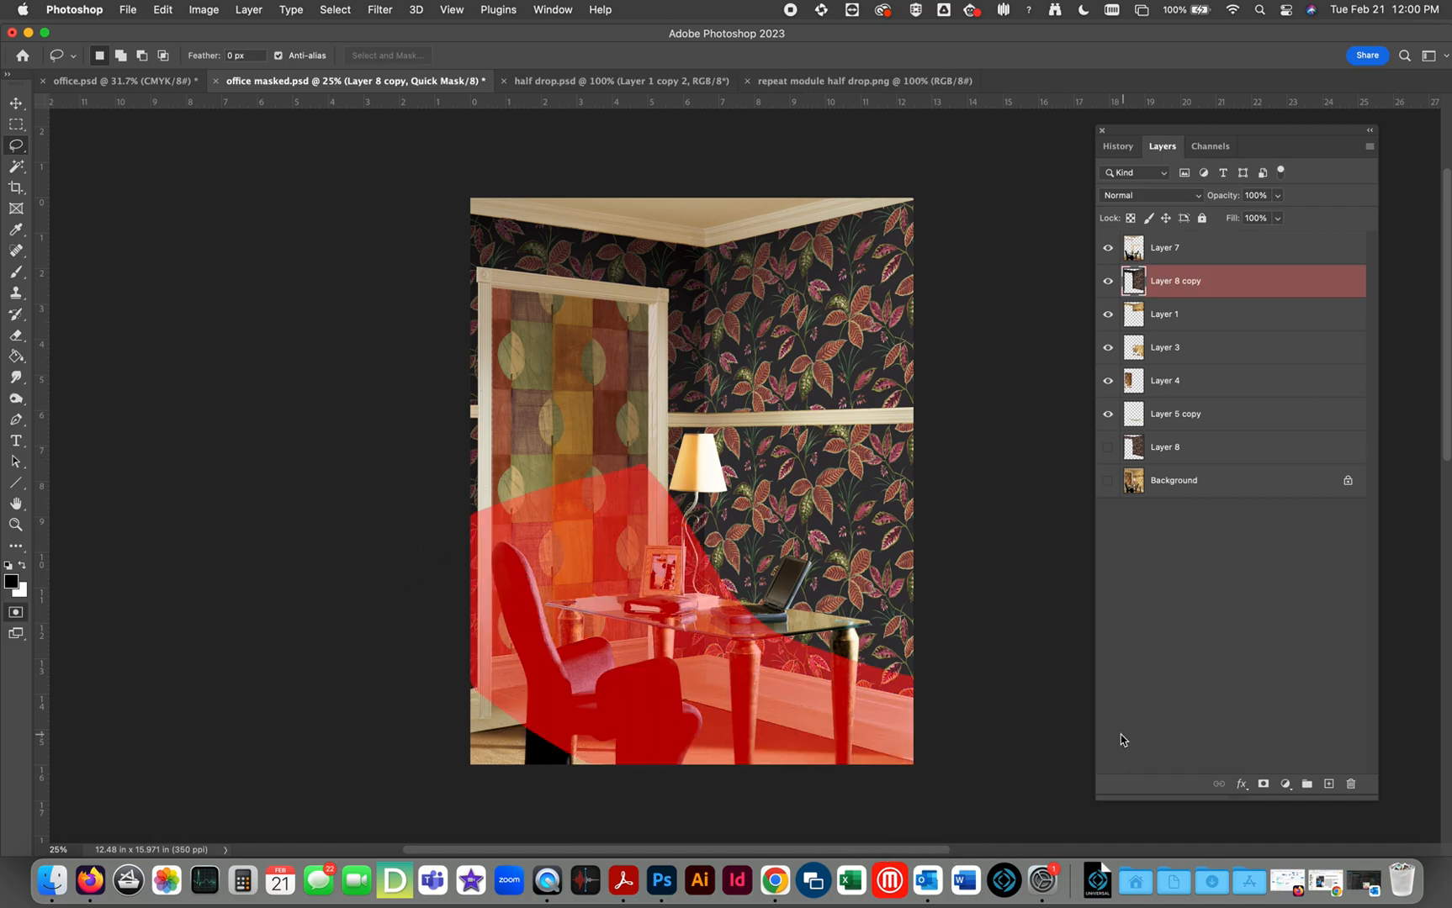
left_click(379, 9)
left_click(383, 38)
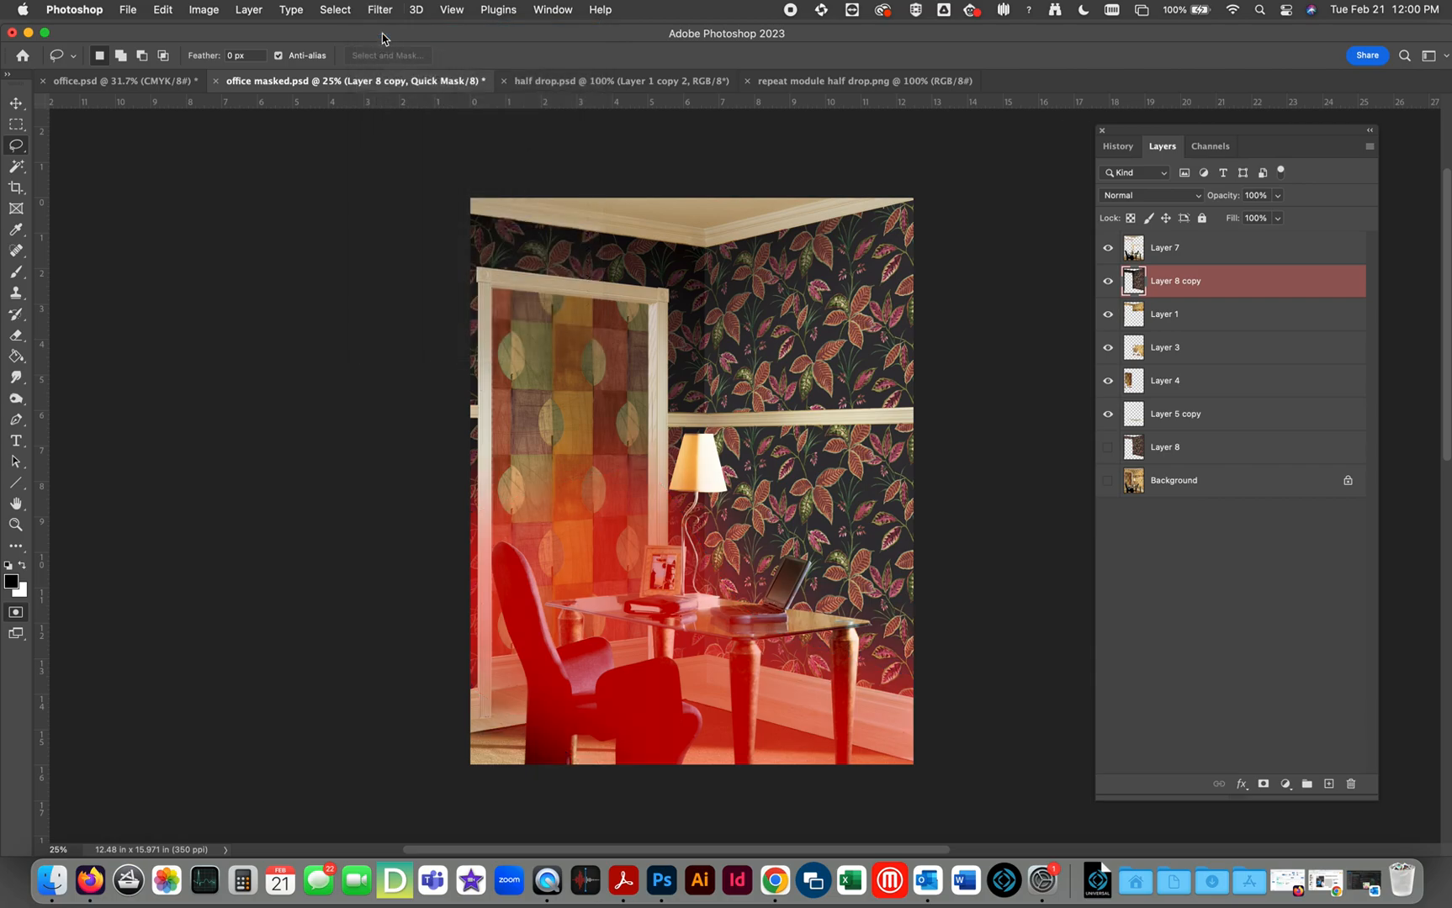
key("q")
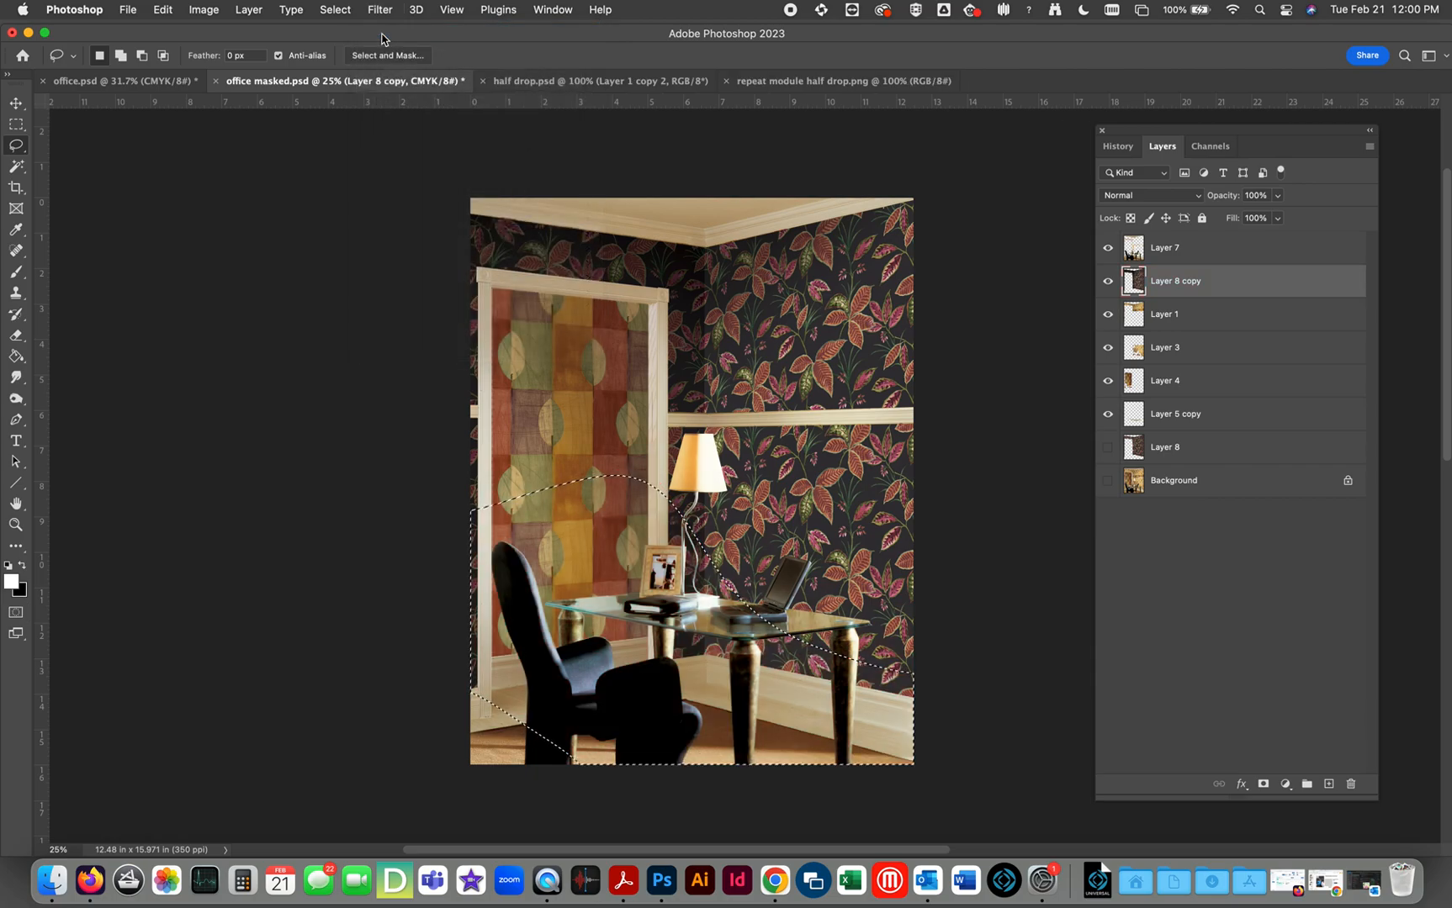
Step: Hide the selection edges and darken the lower wallpaper on Layer 8 copy using Levels with the white output level at 97
key("ctrl+semicolon")
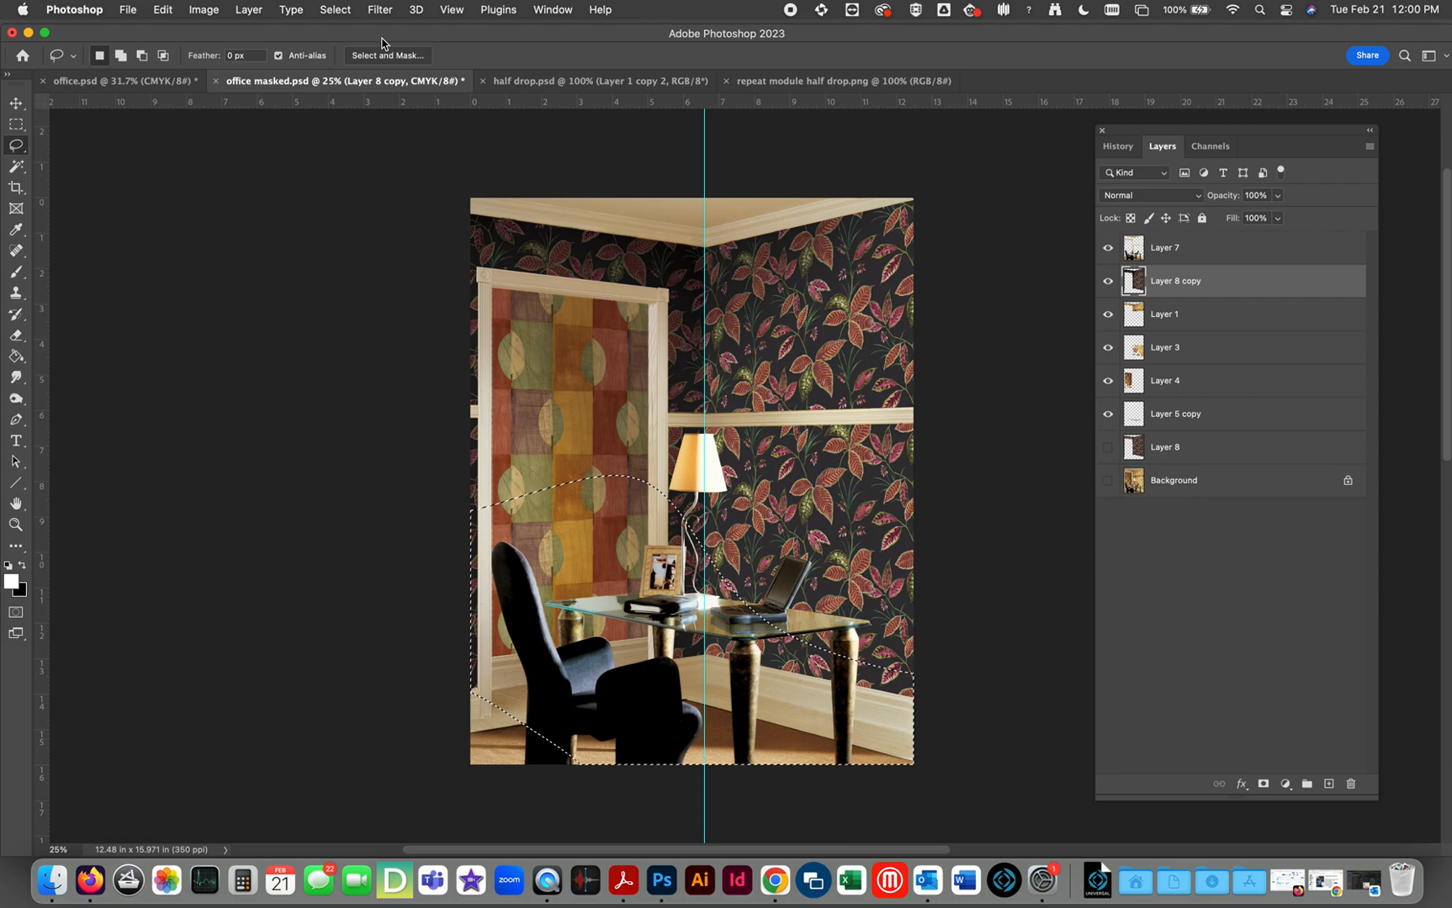
key("ctrl+l")
key("ctrl+h")
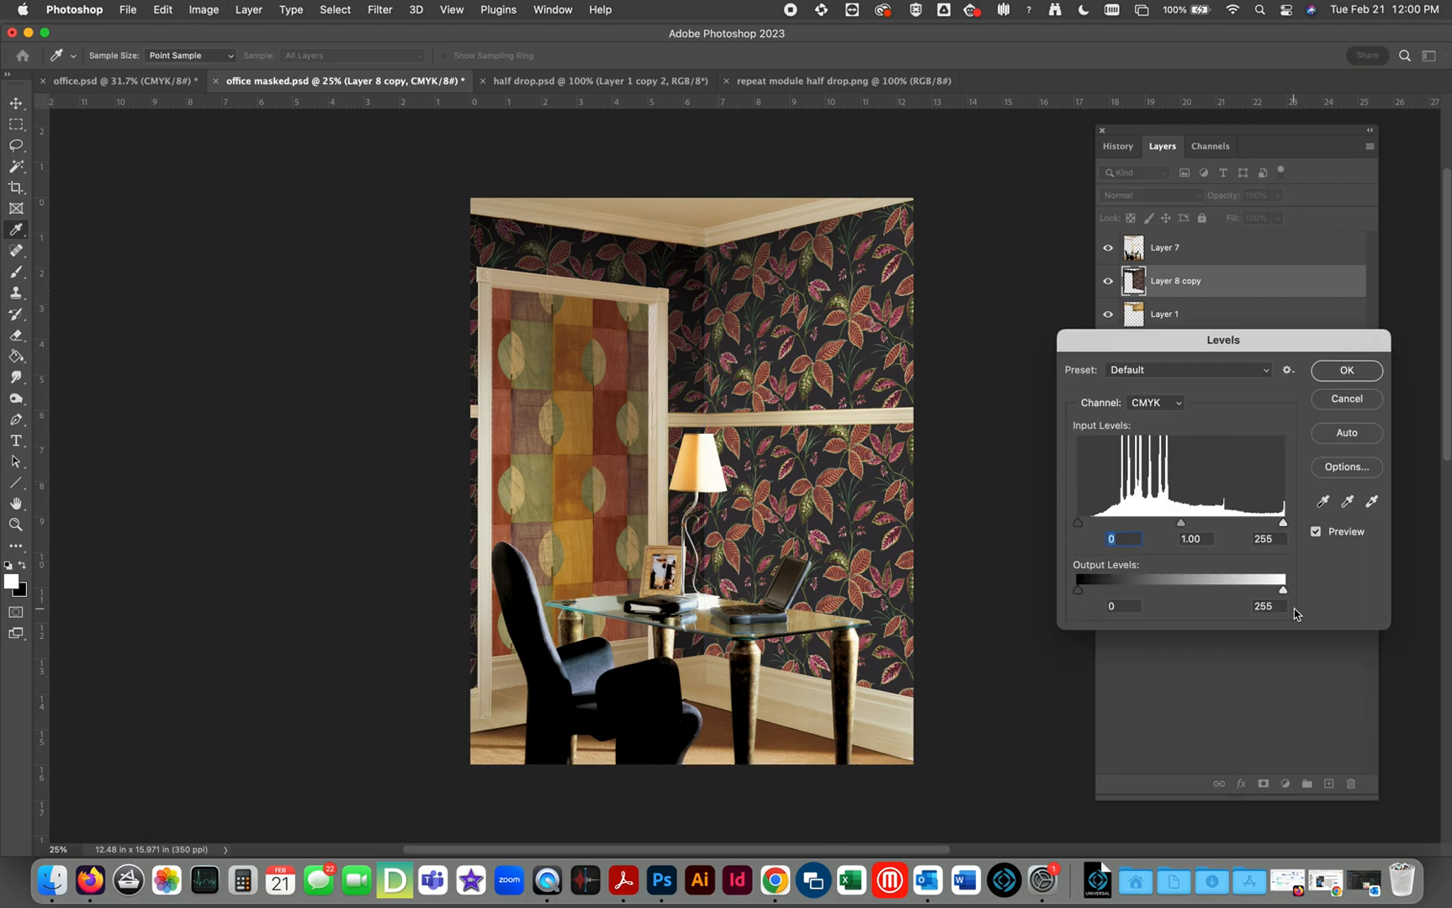
left_click_drag(1282, 590, 1155, 579)
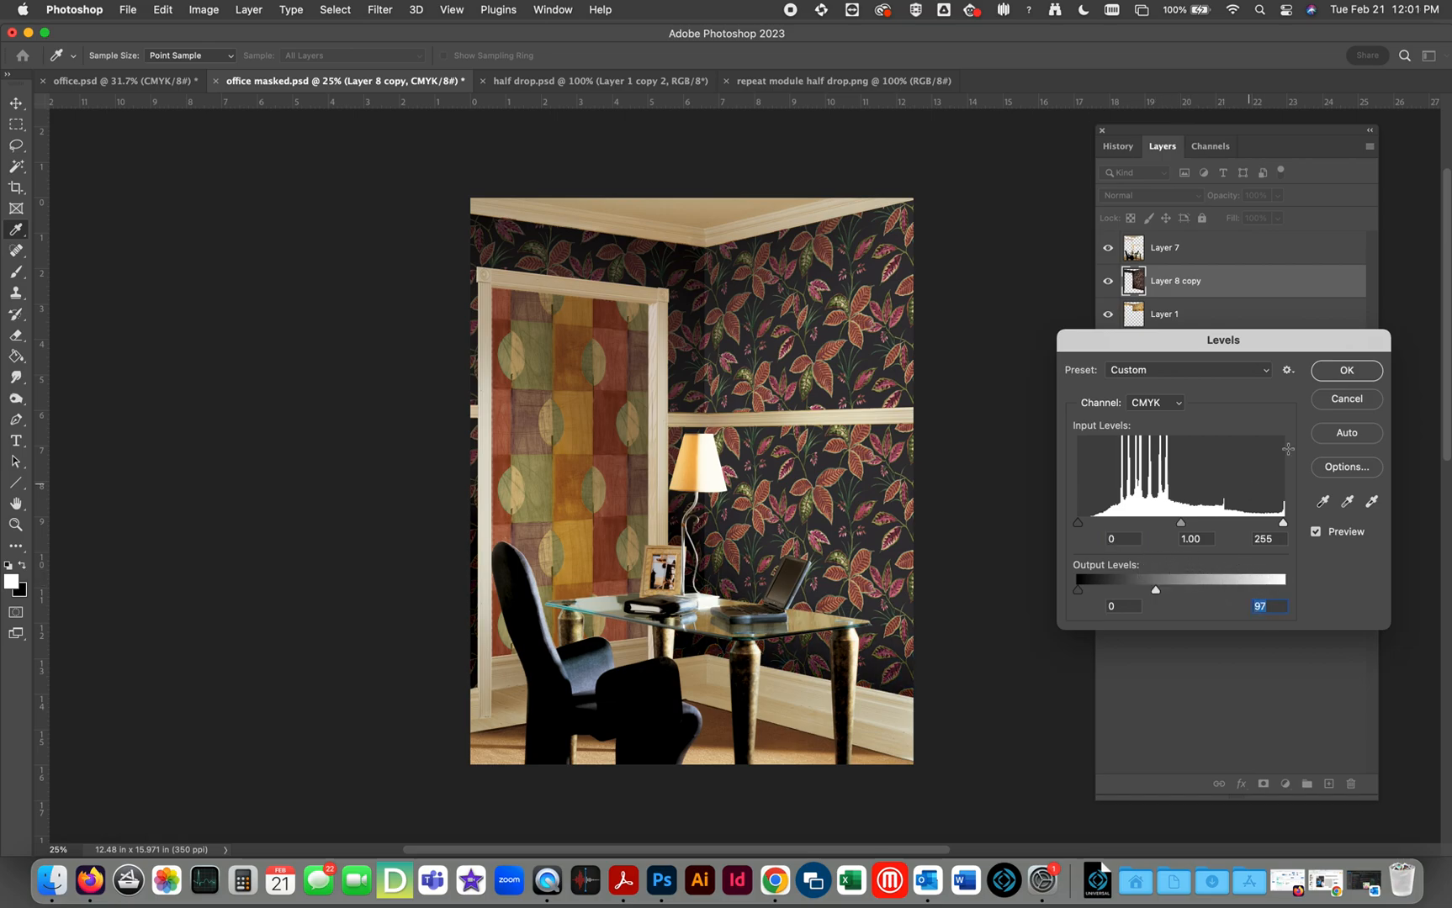
left_click(1358, 376)
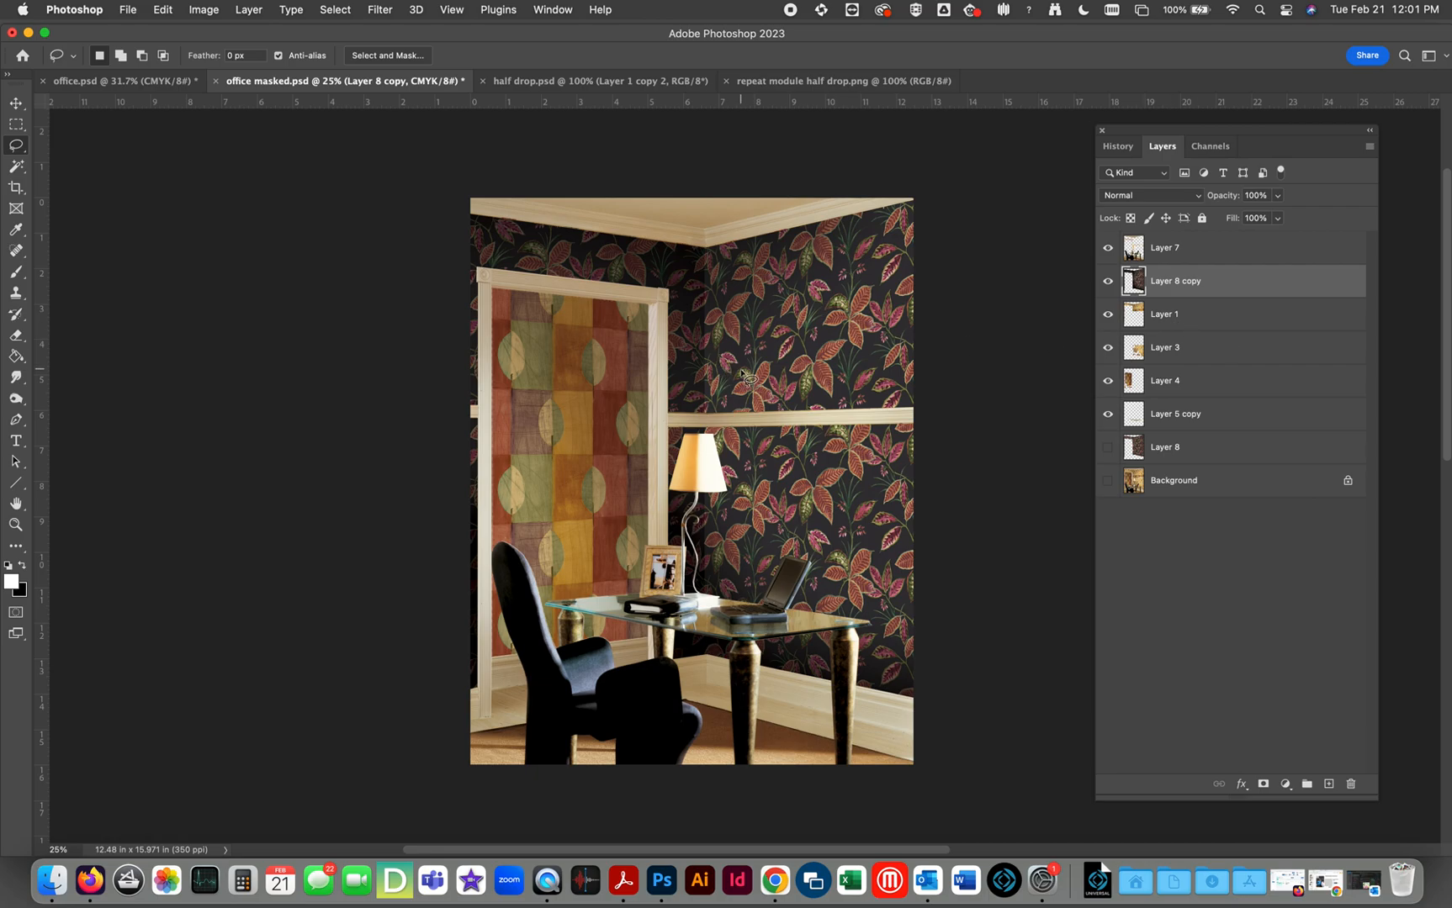
Step: Draw a tall, narrow elliptical selection on the wall above the laptop, spanning both sides of the chair rail
left_click_drag(16, 124, 50, 140)
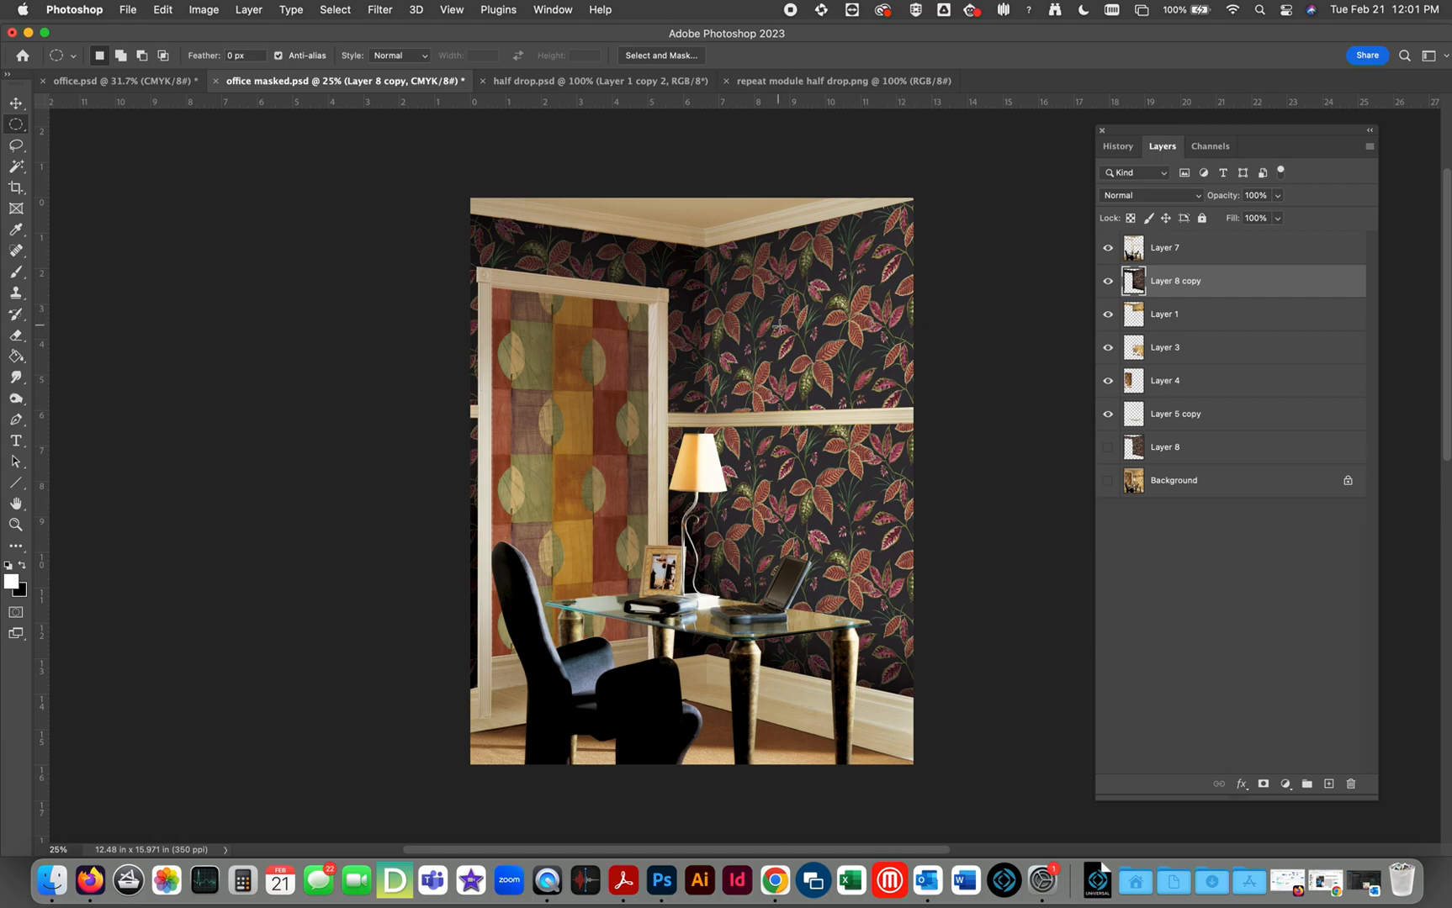
left_click_drag(760, 274, 843, 594)
left_click_drag(809, 450, 978, 460)
left_click_drag(949, 430, 844, 421)
left_click_drag(801, 268, 888, 615)
Step: Soften the elliptical selection in quick mask with a 135.4-pixel Gaussian Blur, and return to the normal selection
key("q")
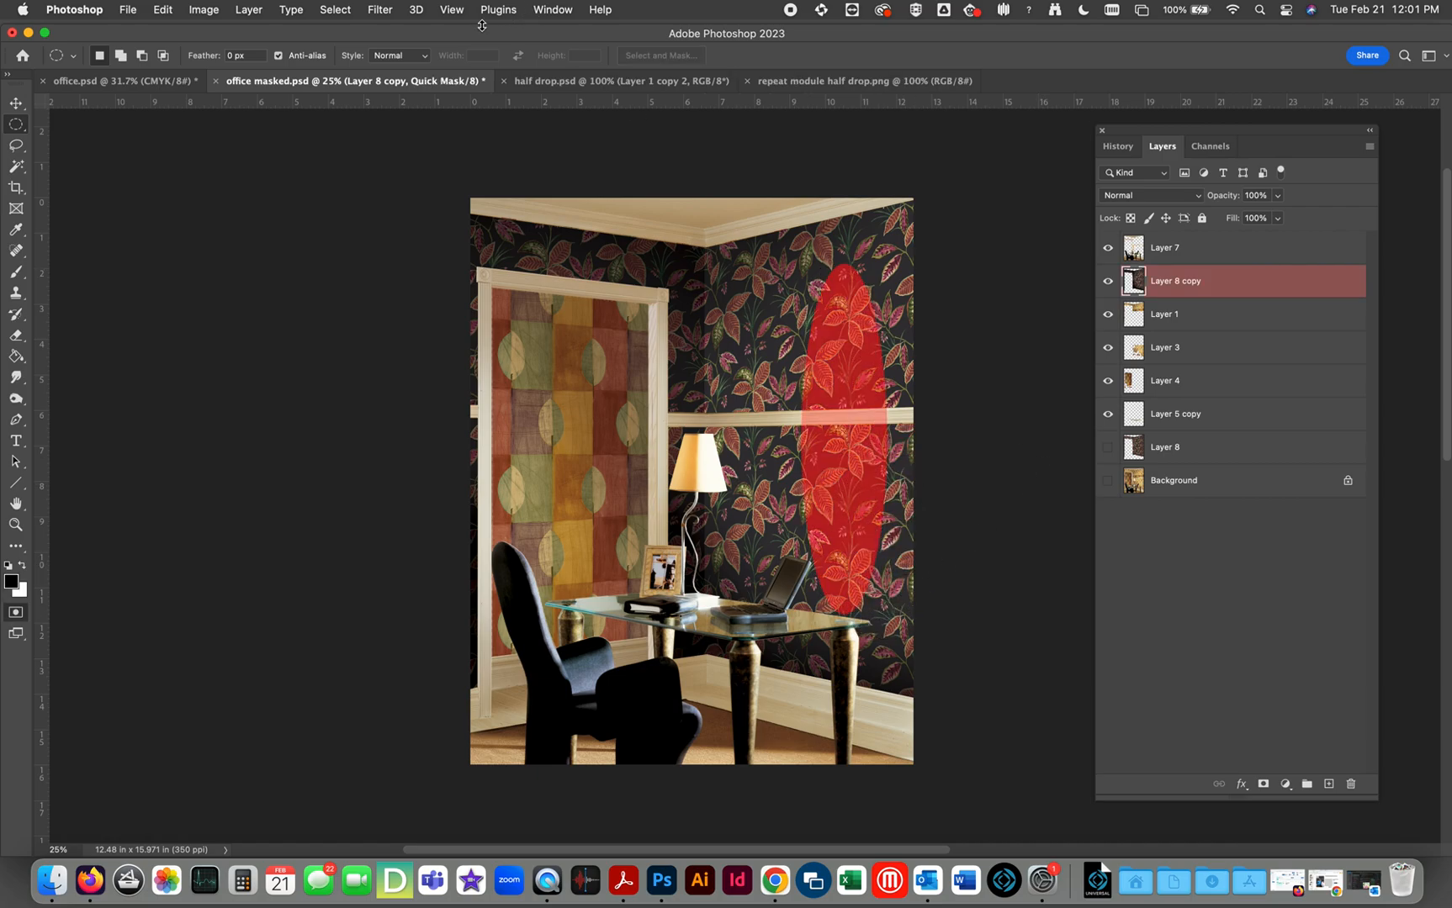
left_click(380, 9)
mouse_move(404, 218)
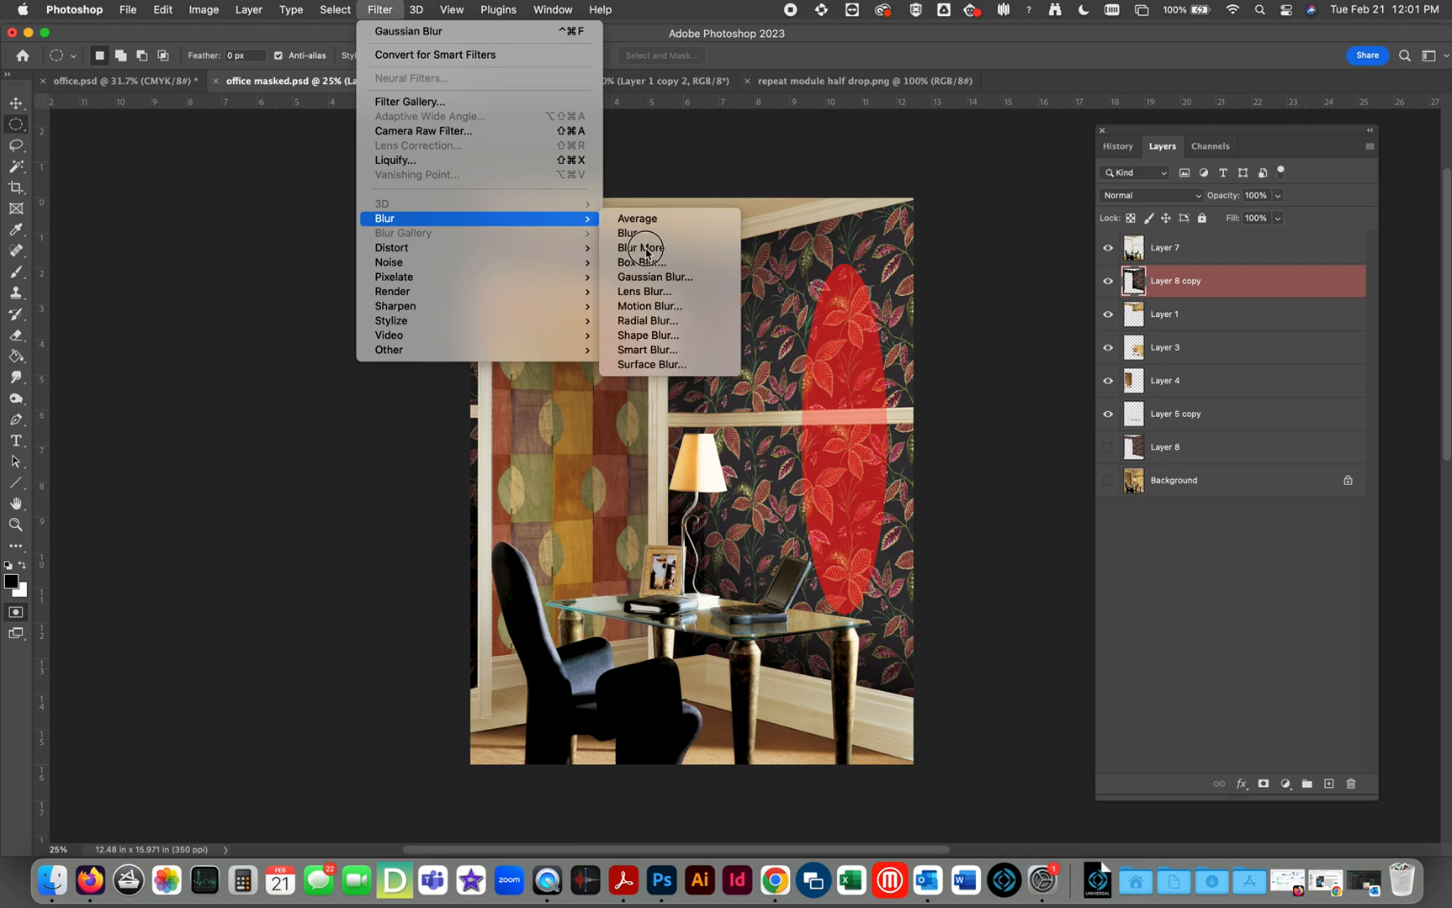
left_click(685, 272)
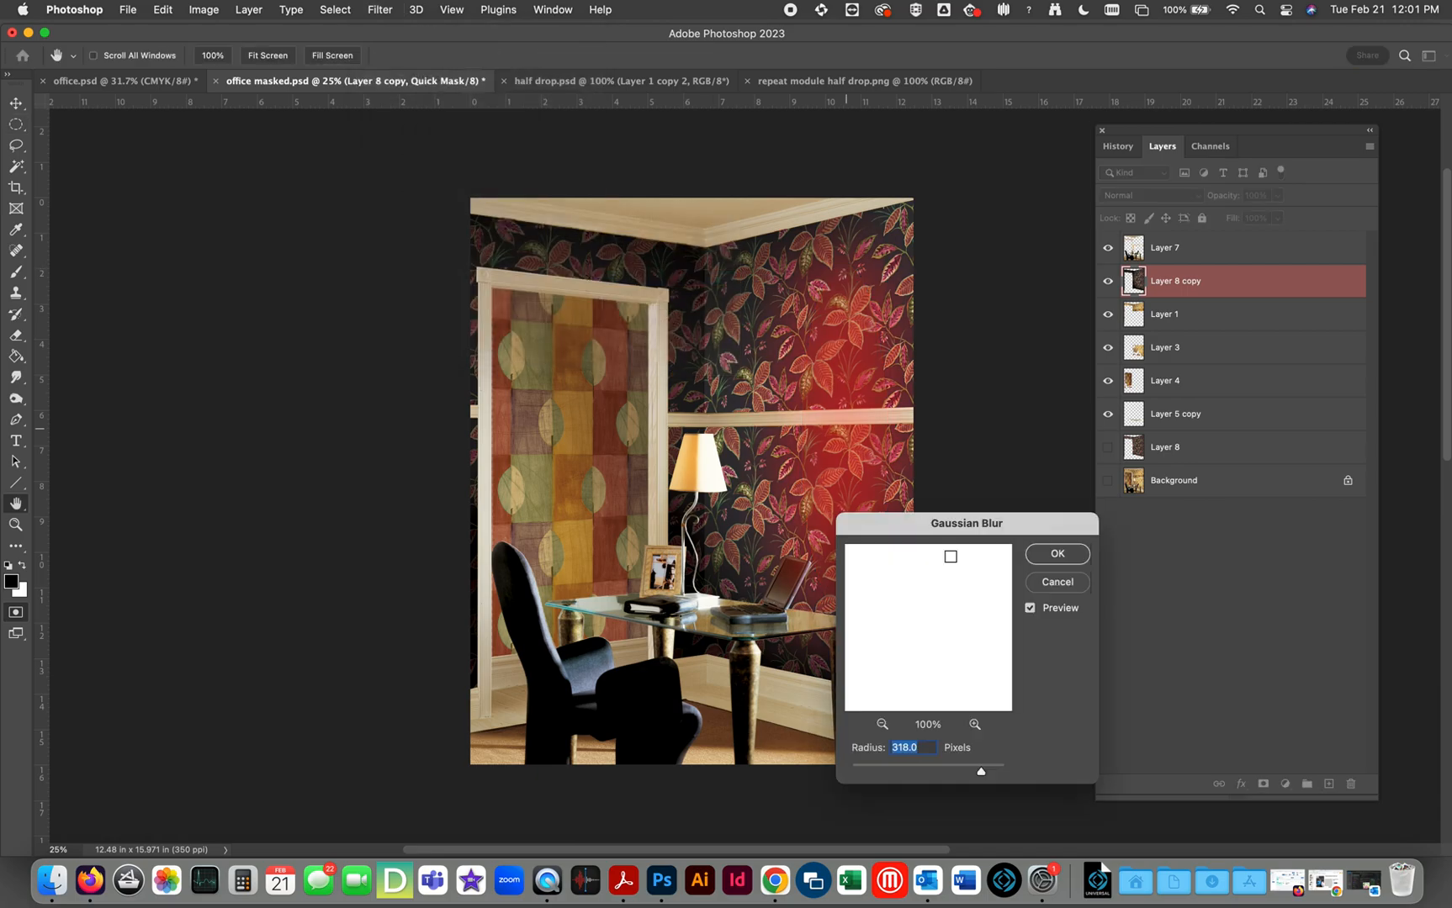
left_click(907, 769)
left_click_drag(906, 770, 961, 775)
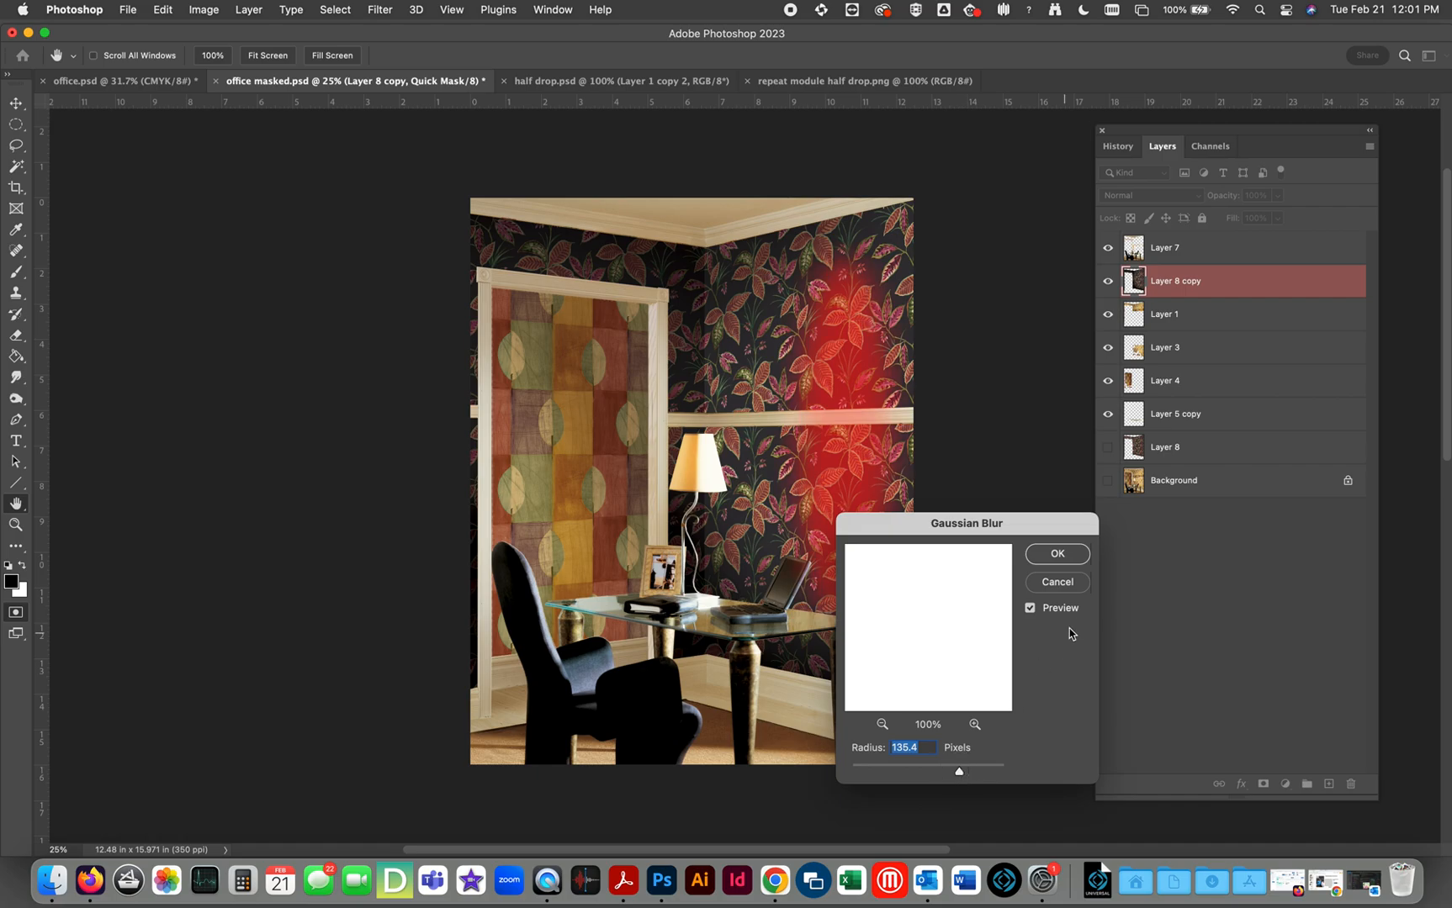
left_click(1057, 555)
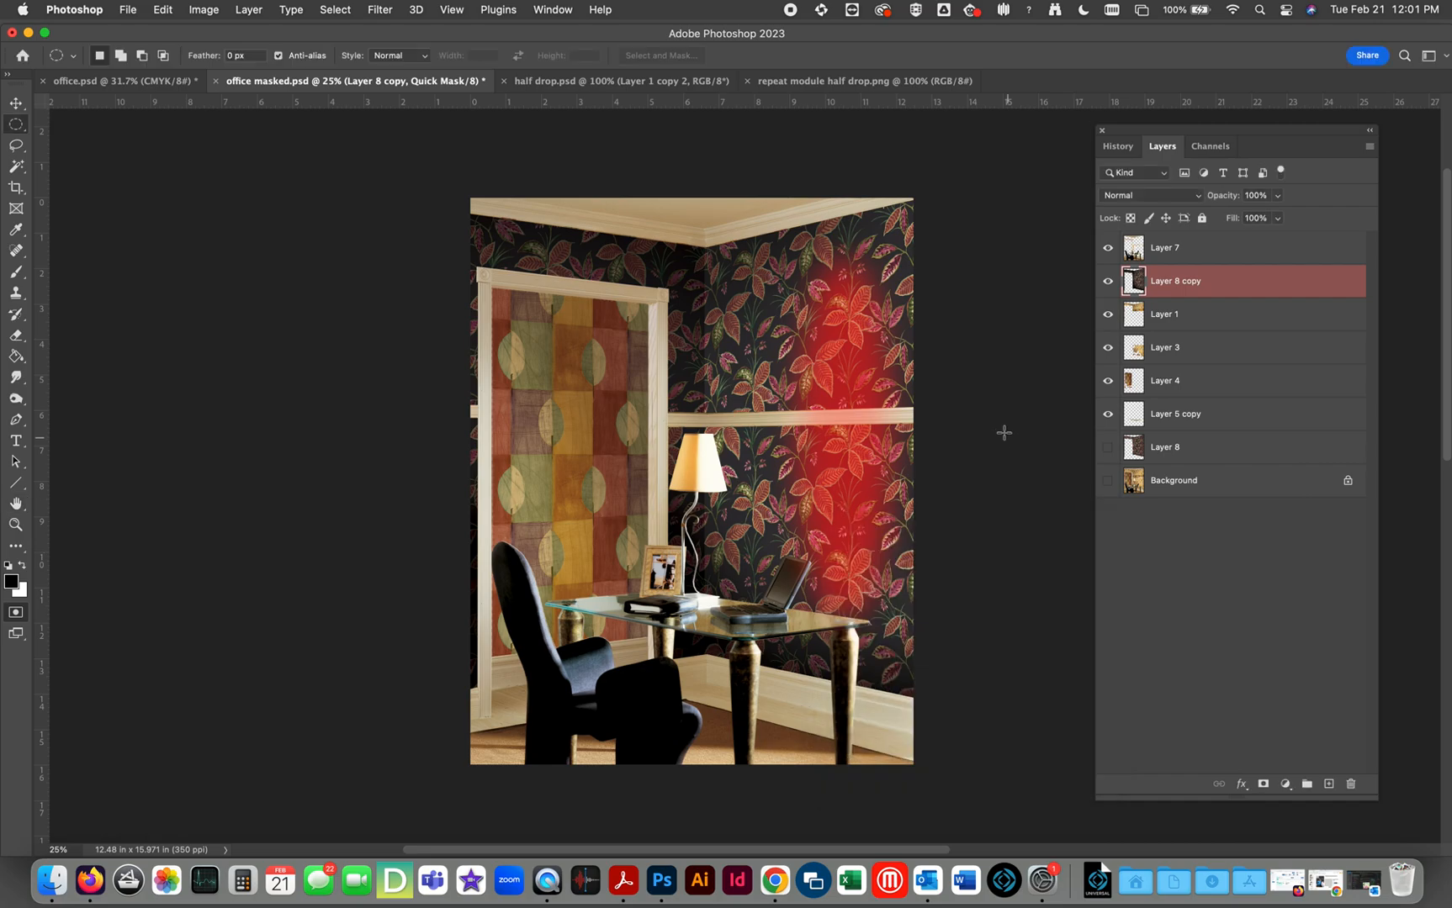
key("q")
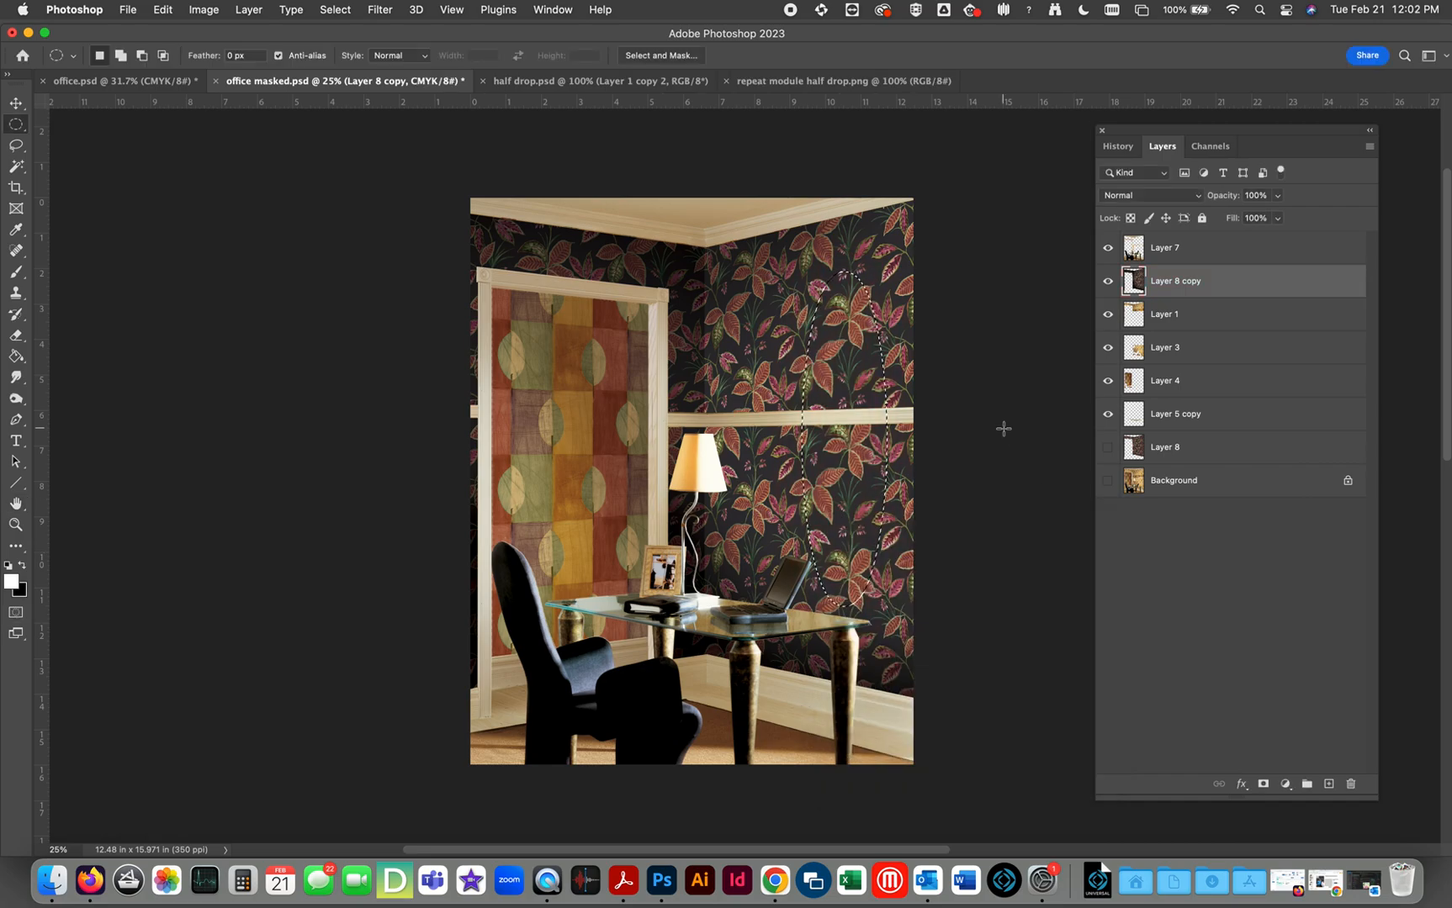
Step: Brighten the elliptical wall highlight using Levels with white input 200 and black output 27, comparing it with the preview off
key("super+semicolon")
key("super+d")
key("super+semicolon")
key("super+l")
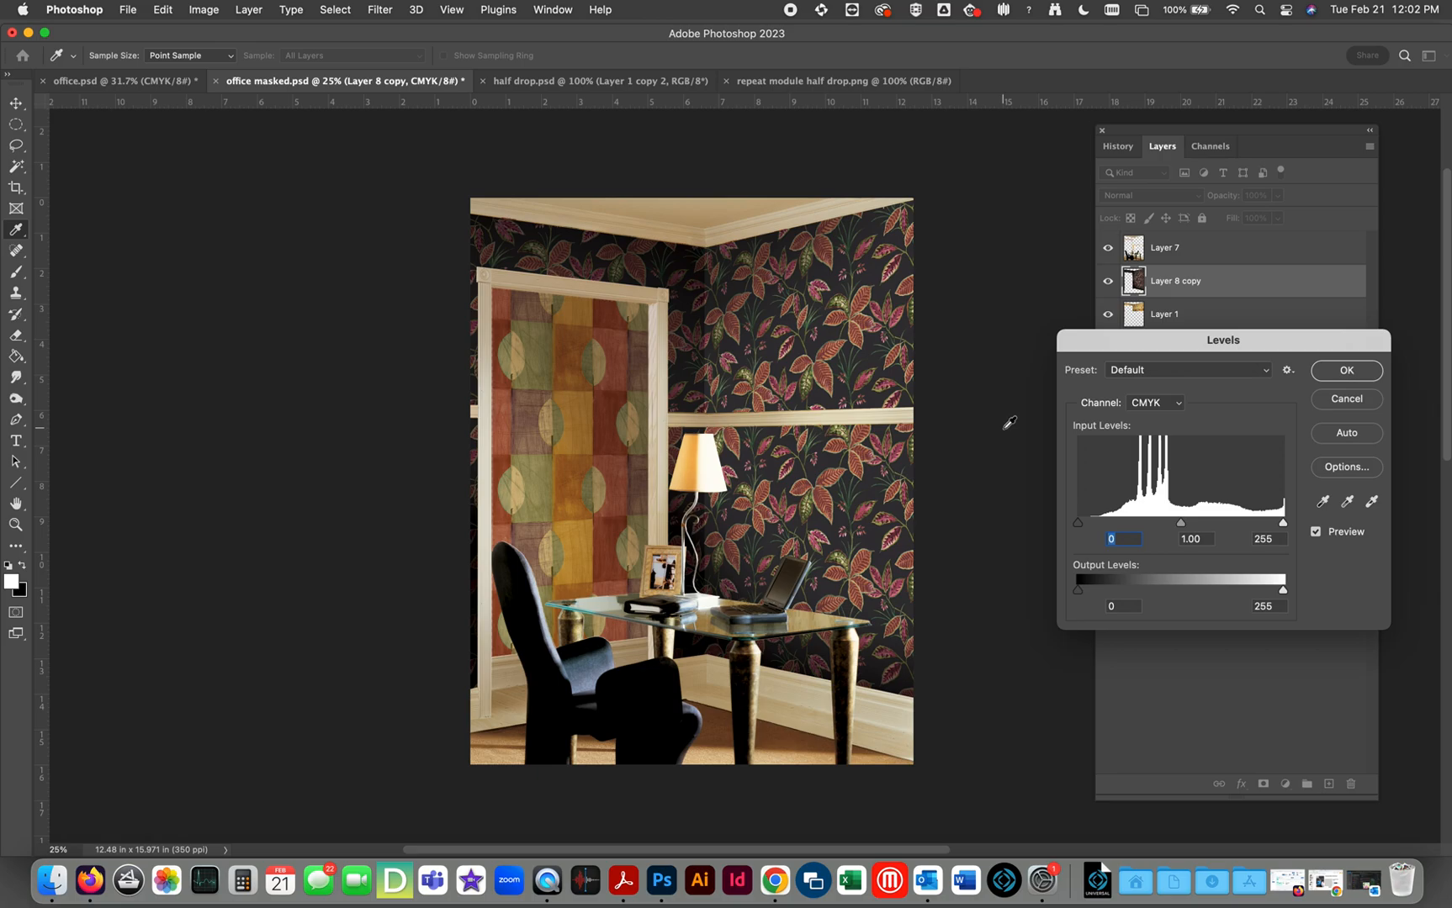
left_click_drag(1283, 523, 1239, 537)
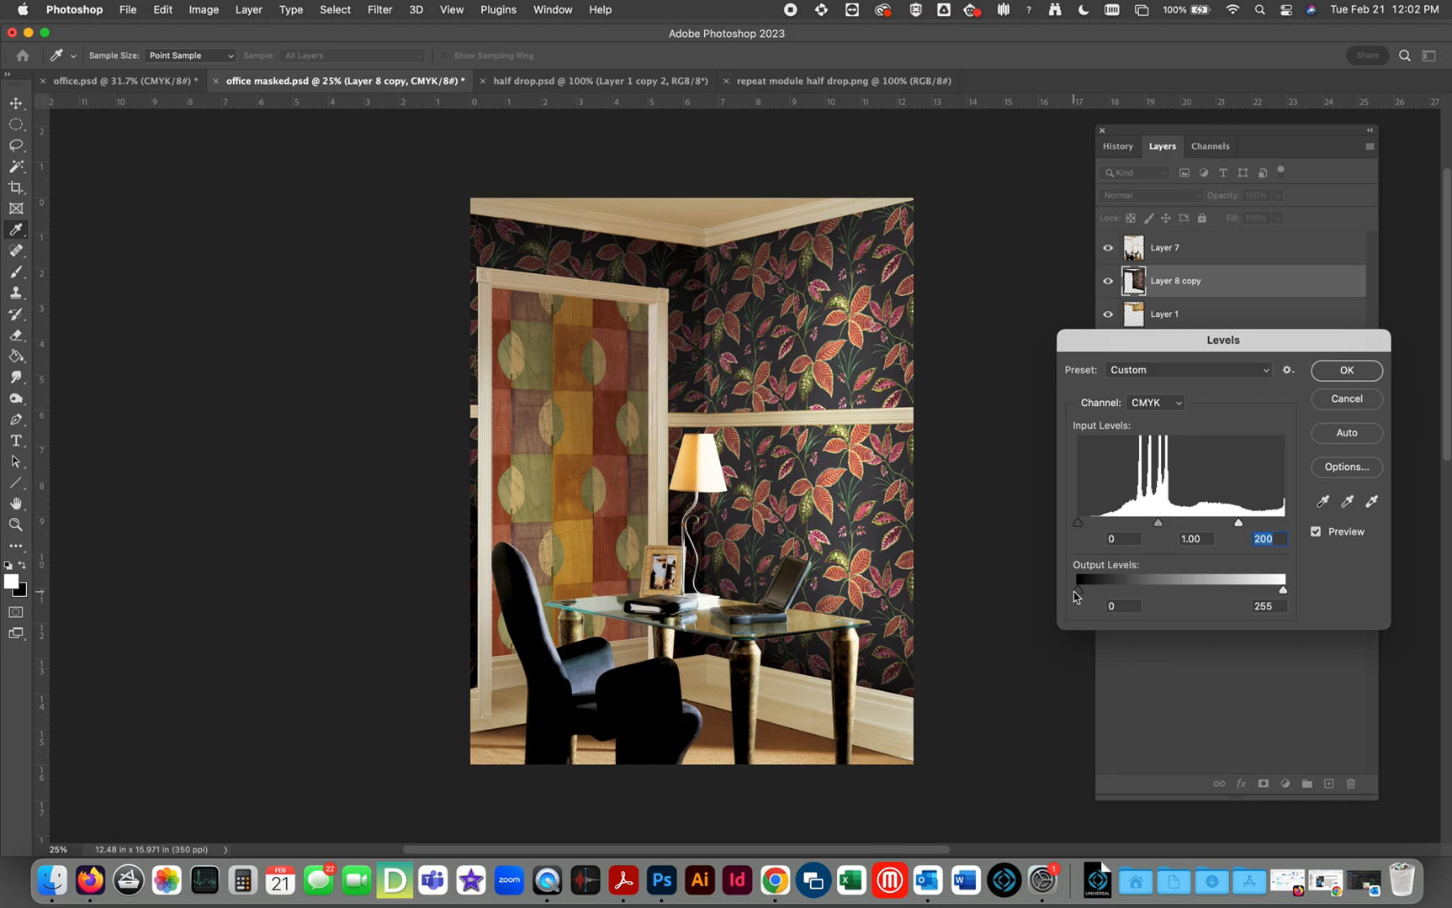
left_click_drag(1076, 593, 1099, 597)
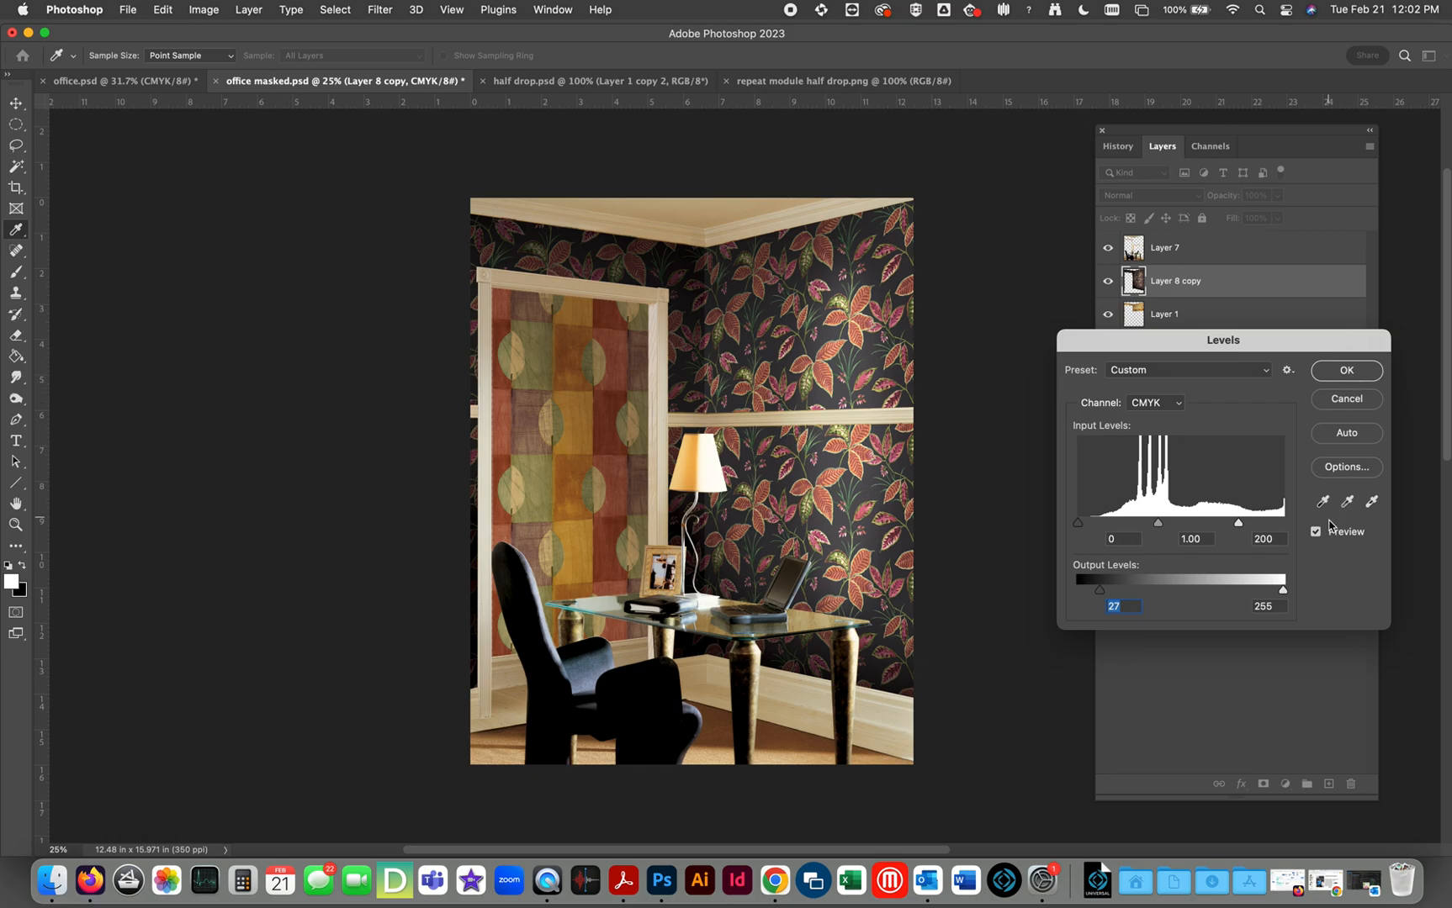
left_click(1315, 533)
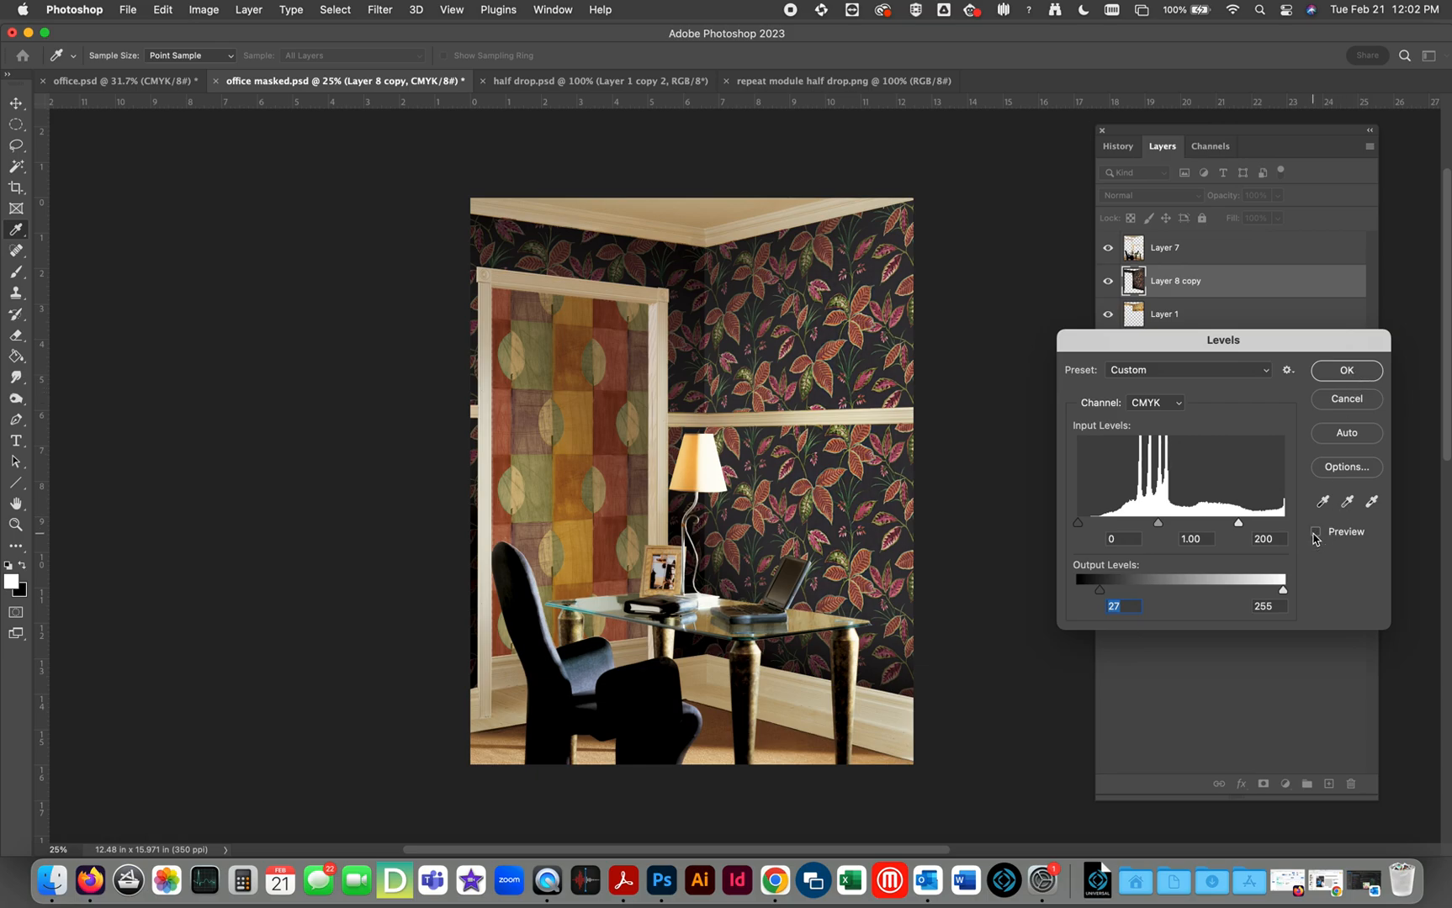
left_click(1316, 534)
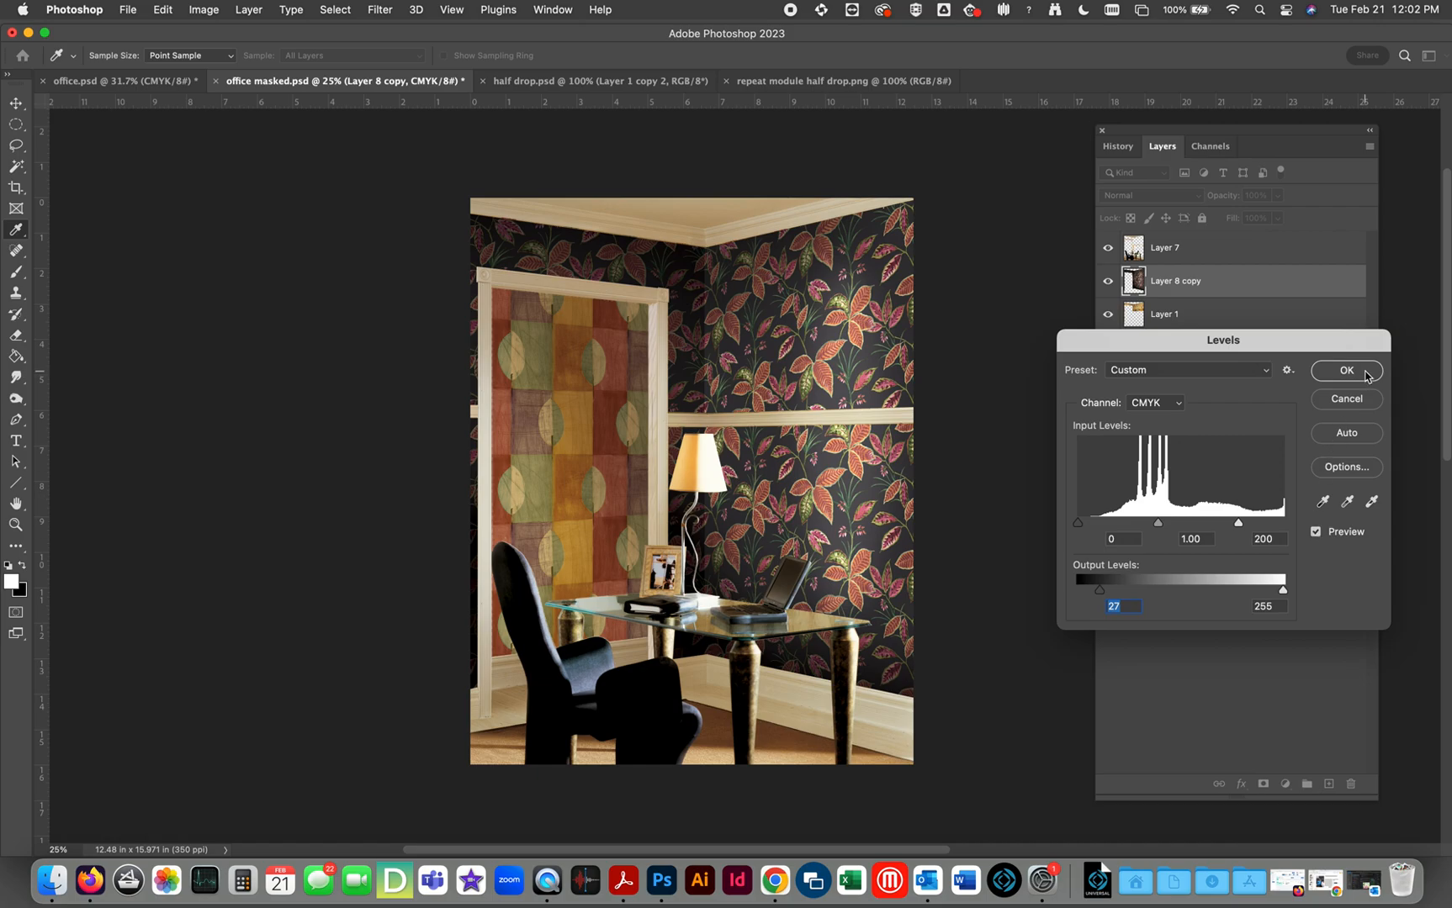
left_click(1346, 371)
Step: Load the glass tabletop outline from Layer 5 copy as a quick mask and move it up onto the wall above the desk
key("m")
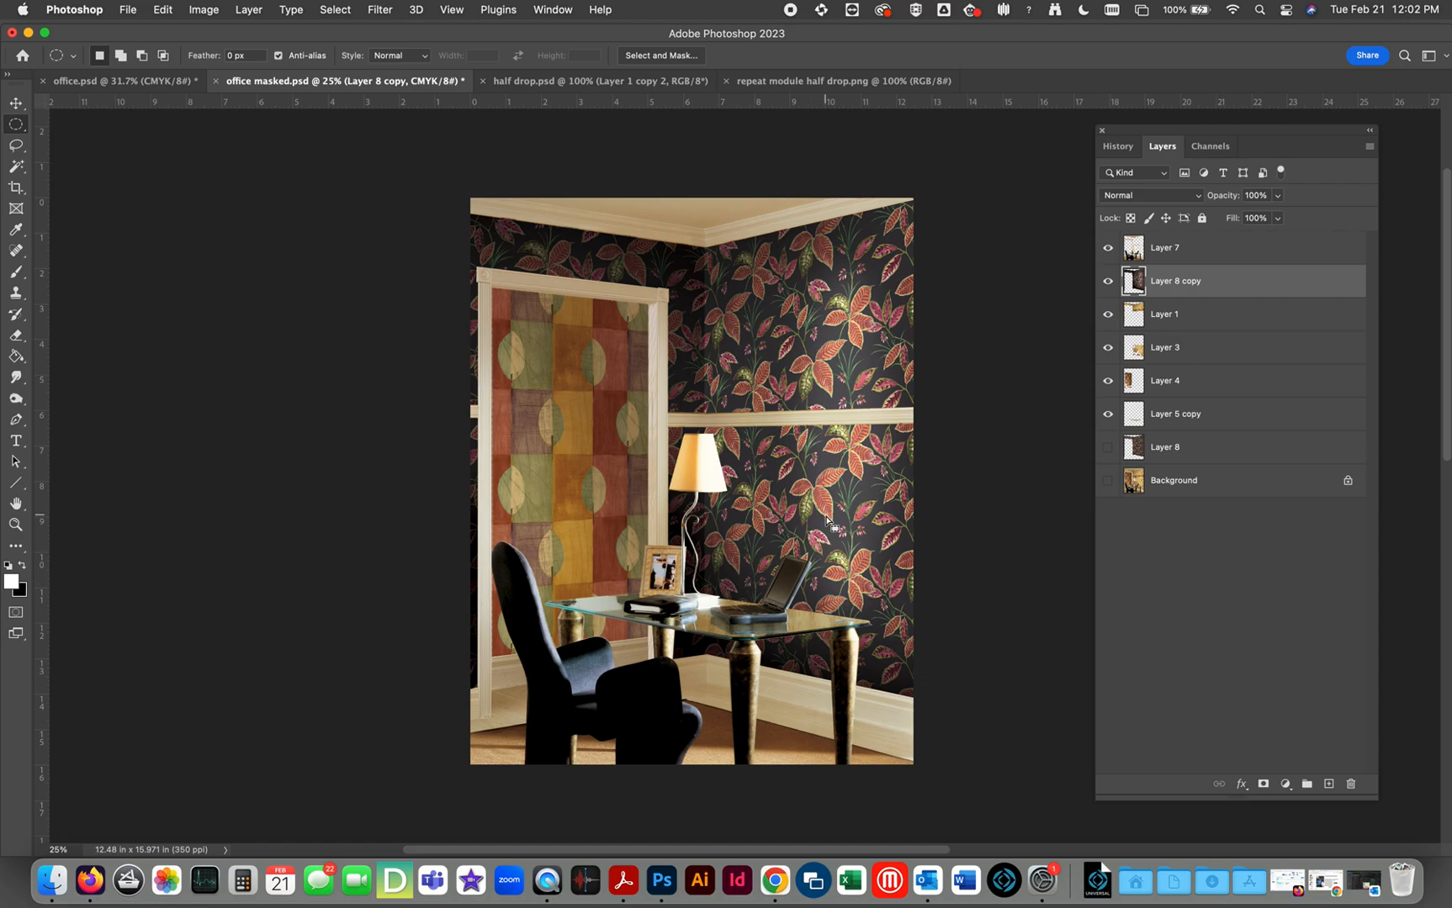
mouse_move(1109, 385)
left_mouse_down()
mouse_move(1106, 247)
mouse_move(1107, 385)
left_mouse_up()
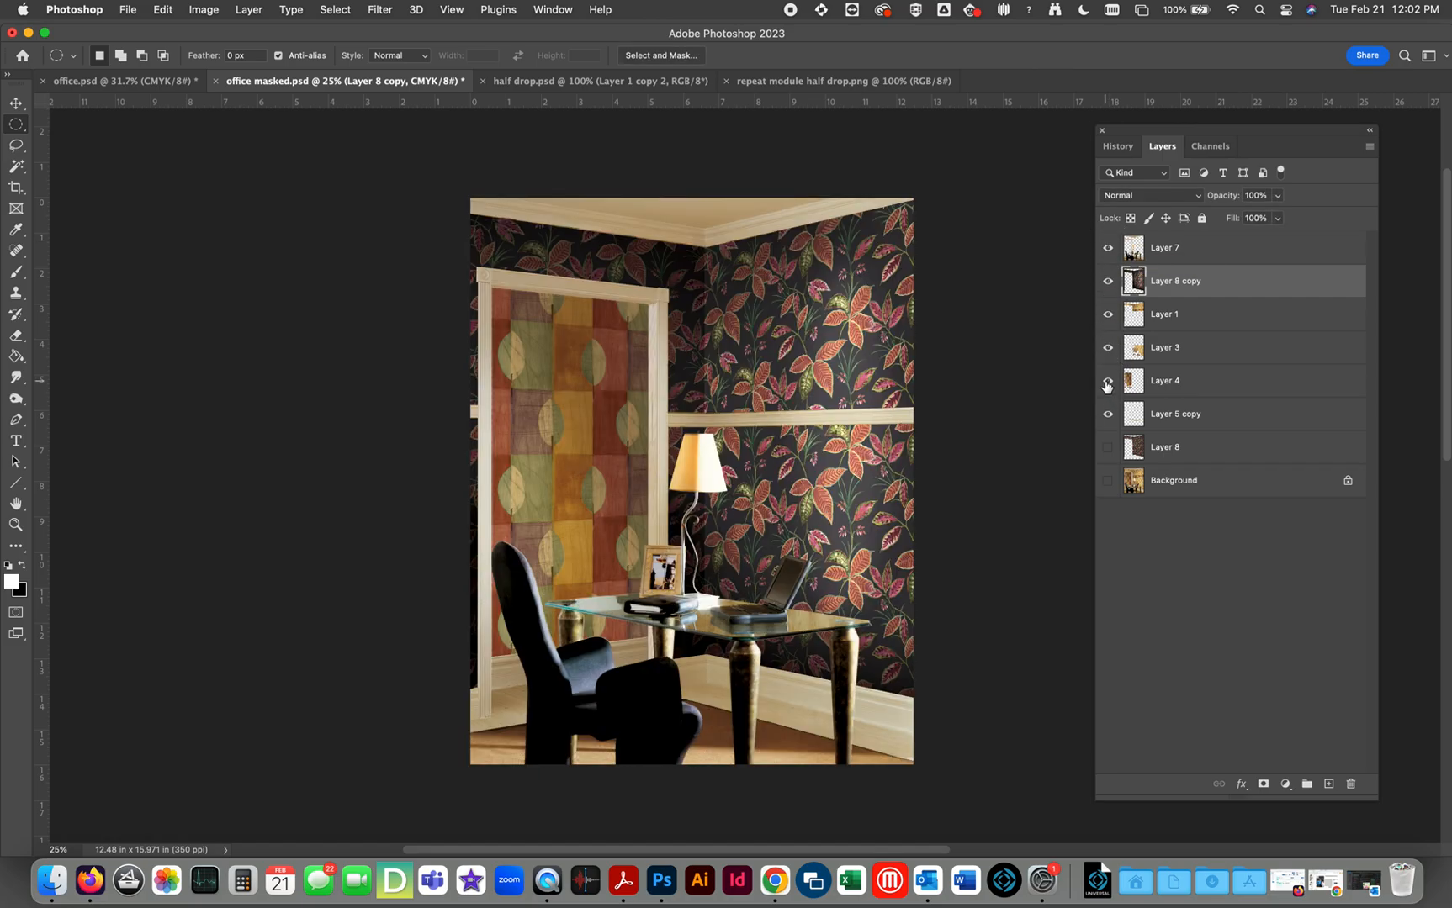
left_click(1135, 421, "super")
key("q")
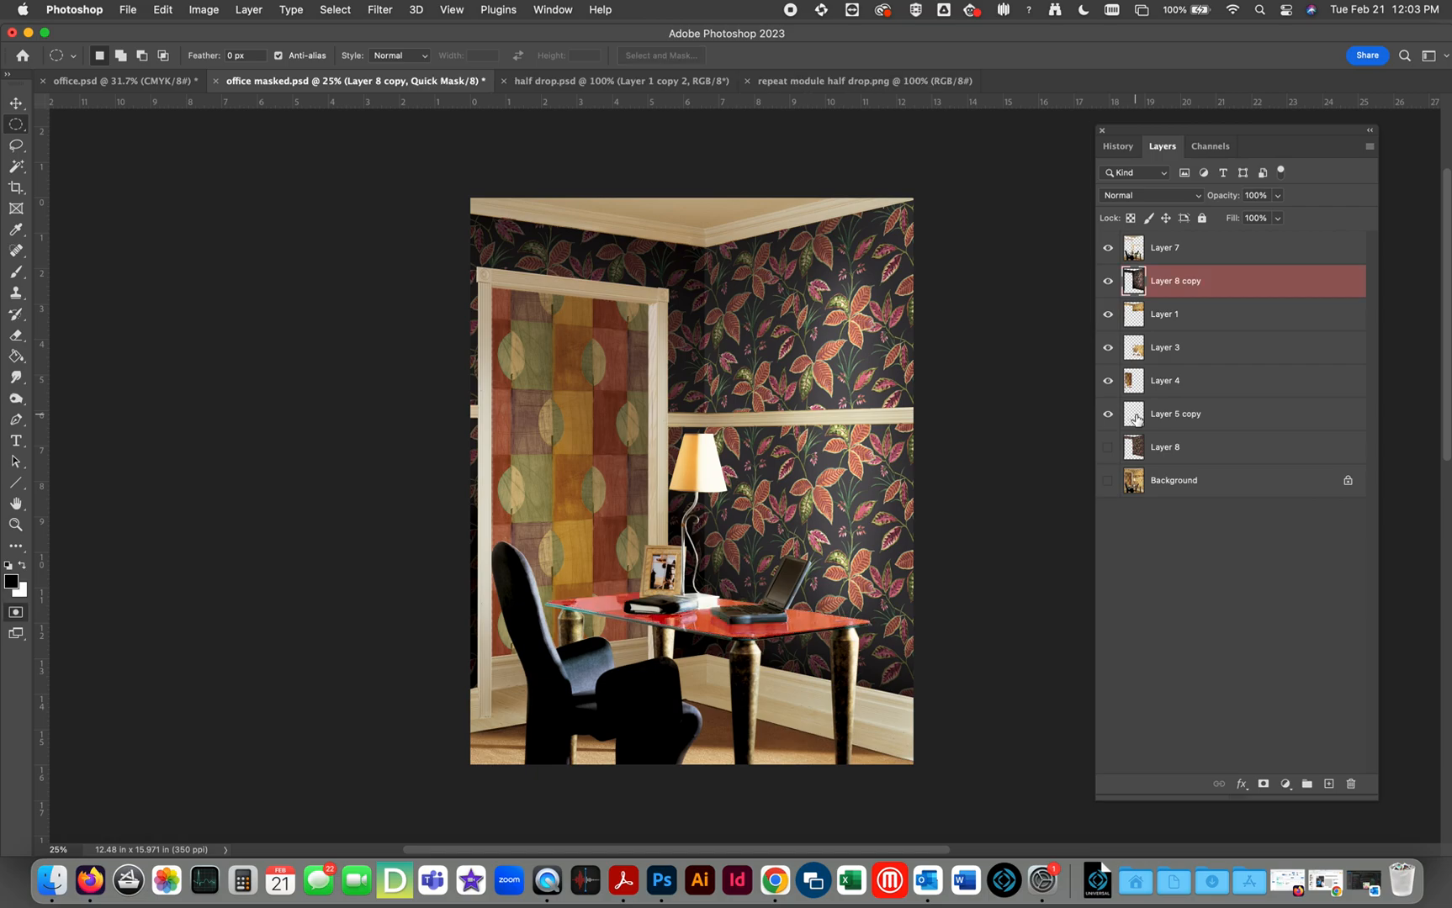
key("v")
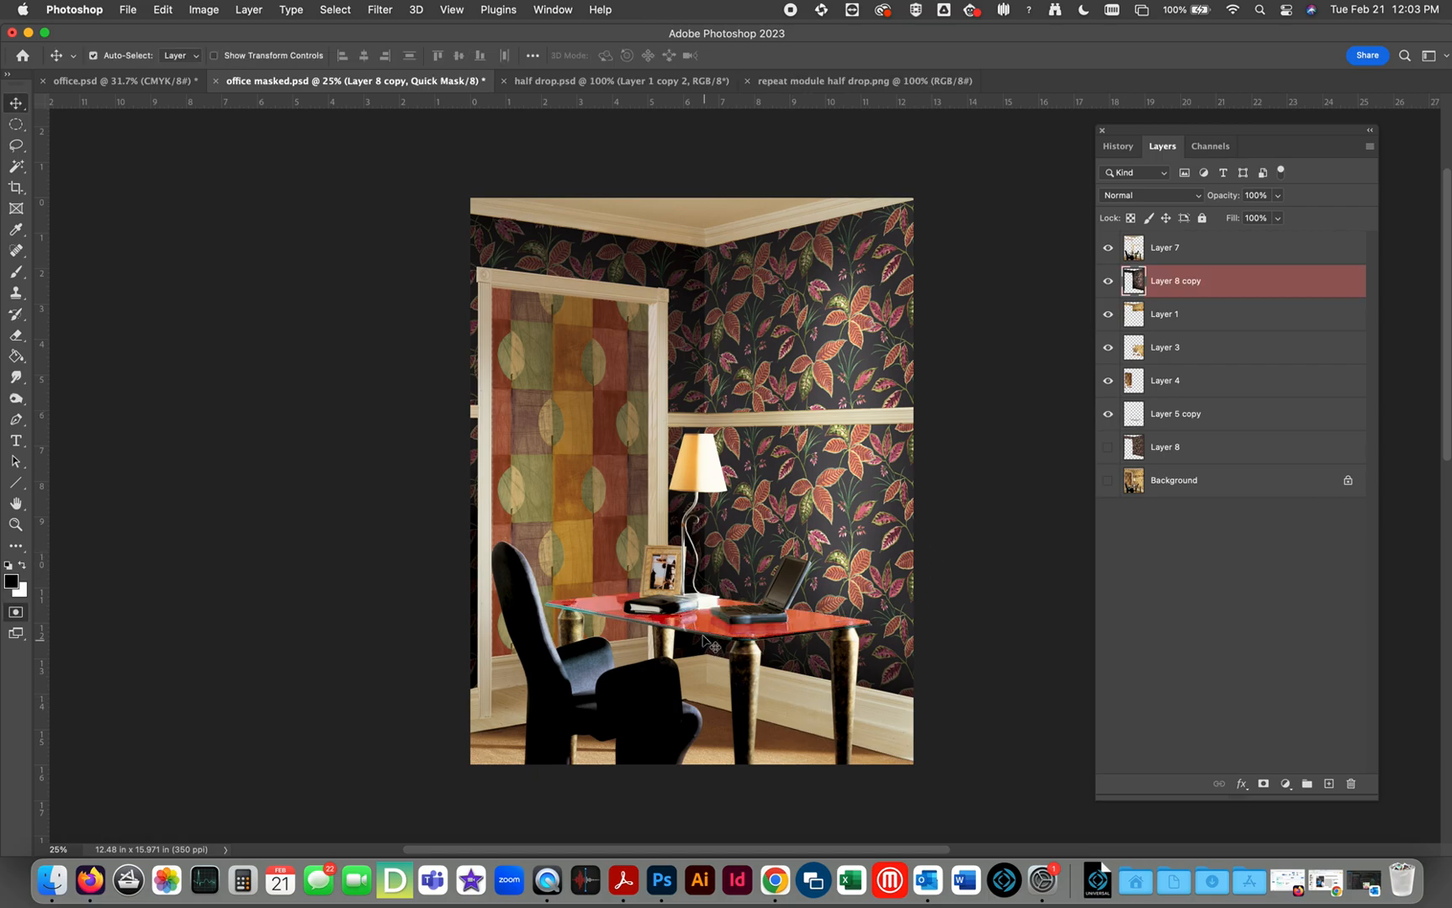
left_click_drag(720, 637, 741, 546)
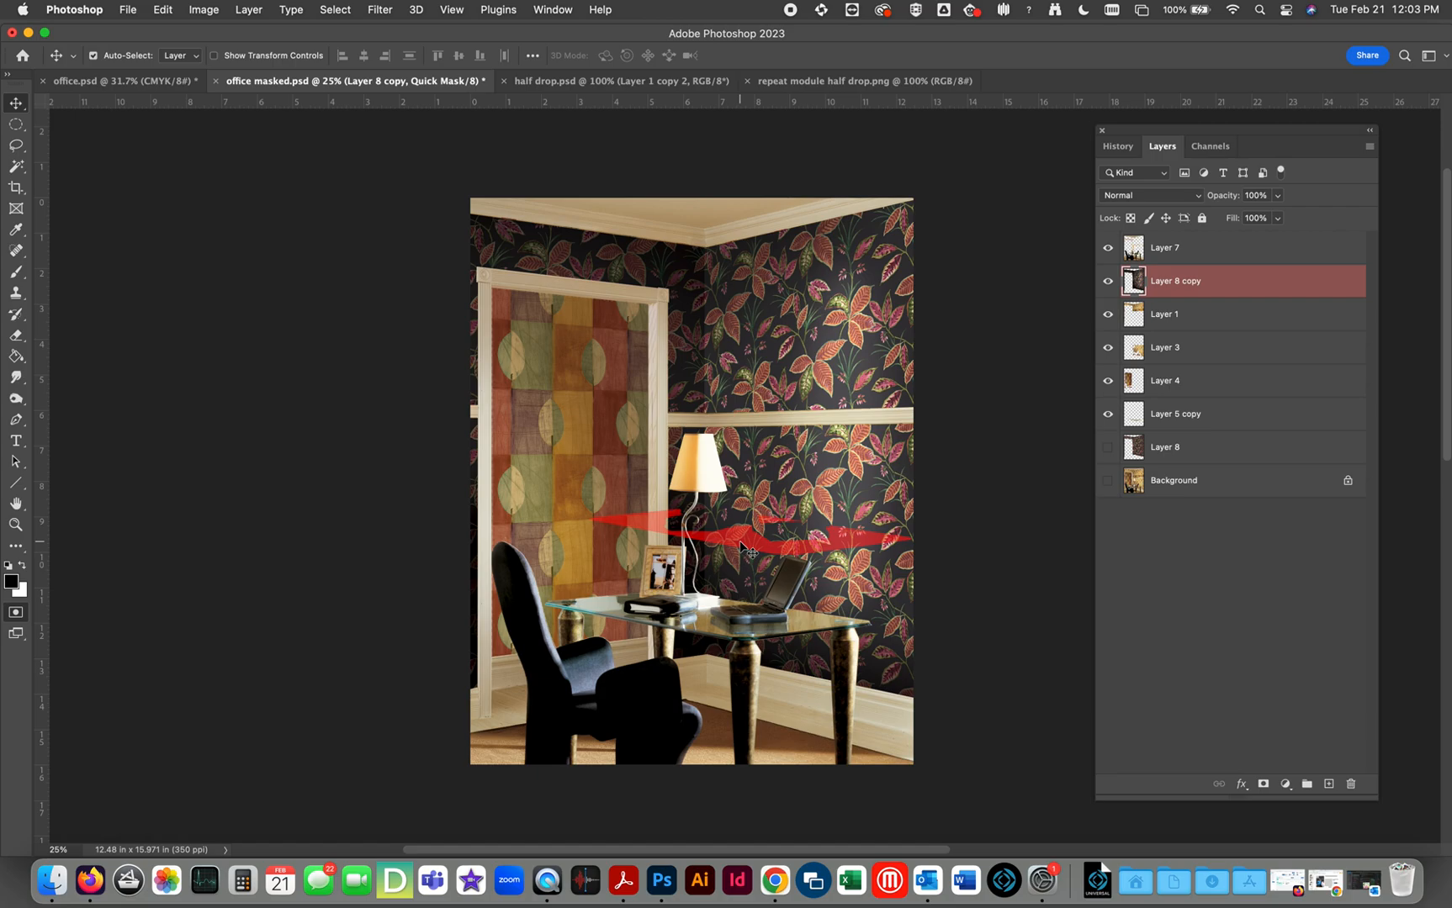
Step: Flip the tabletop quick mask vertically, move it up to the wallpaper near the ceiling, and return to the normal selection
key("super+t")
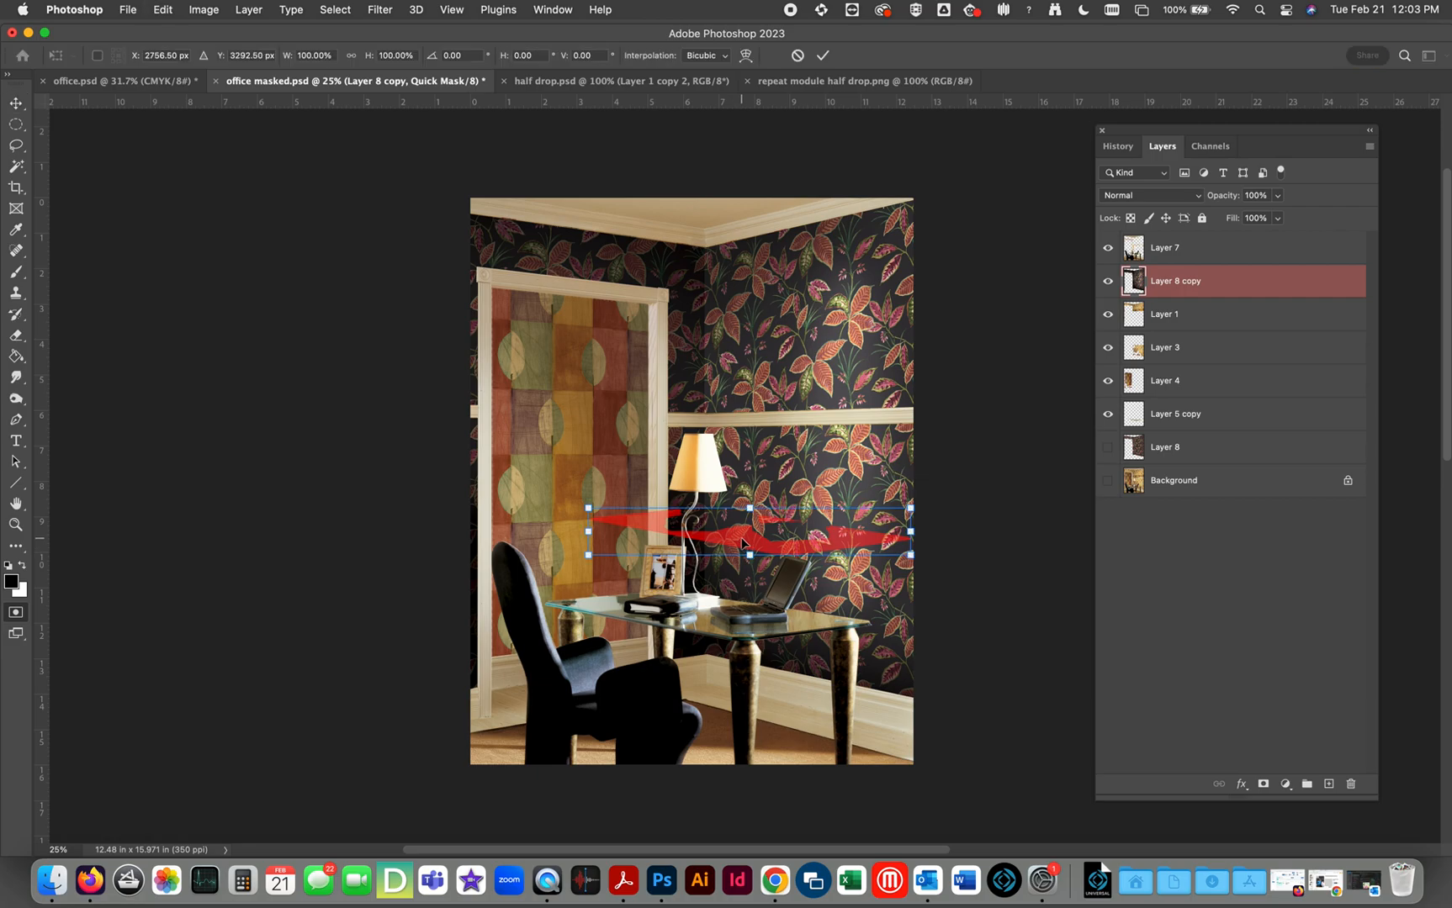
right_click(742, 544)
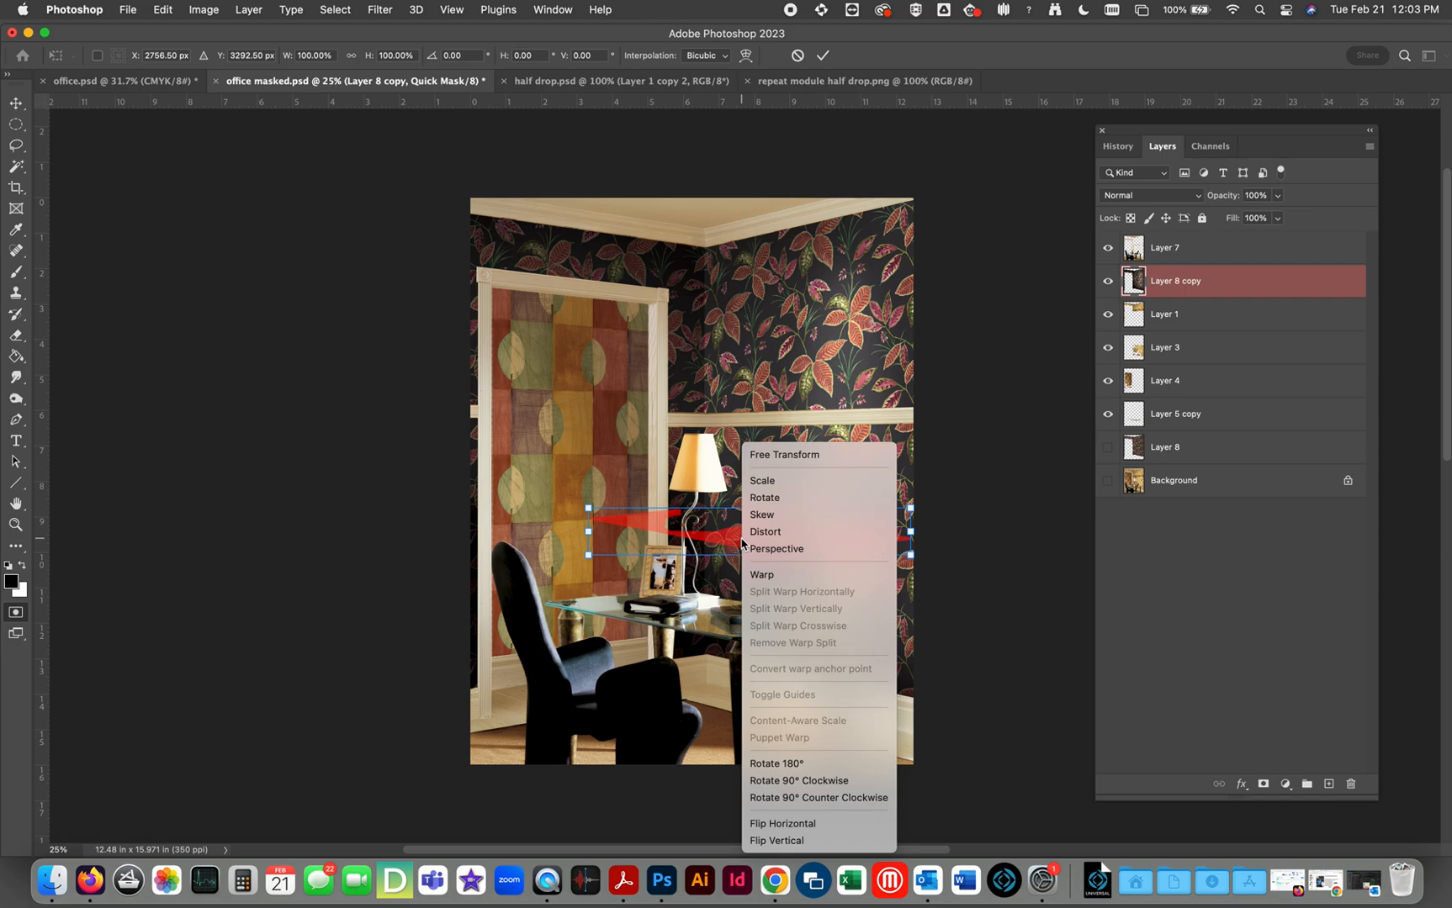
left_click(799, 842)
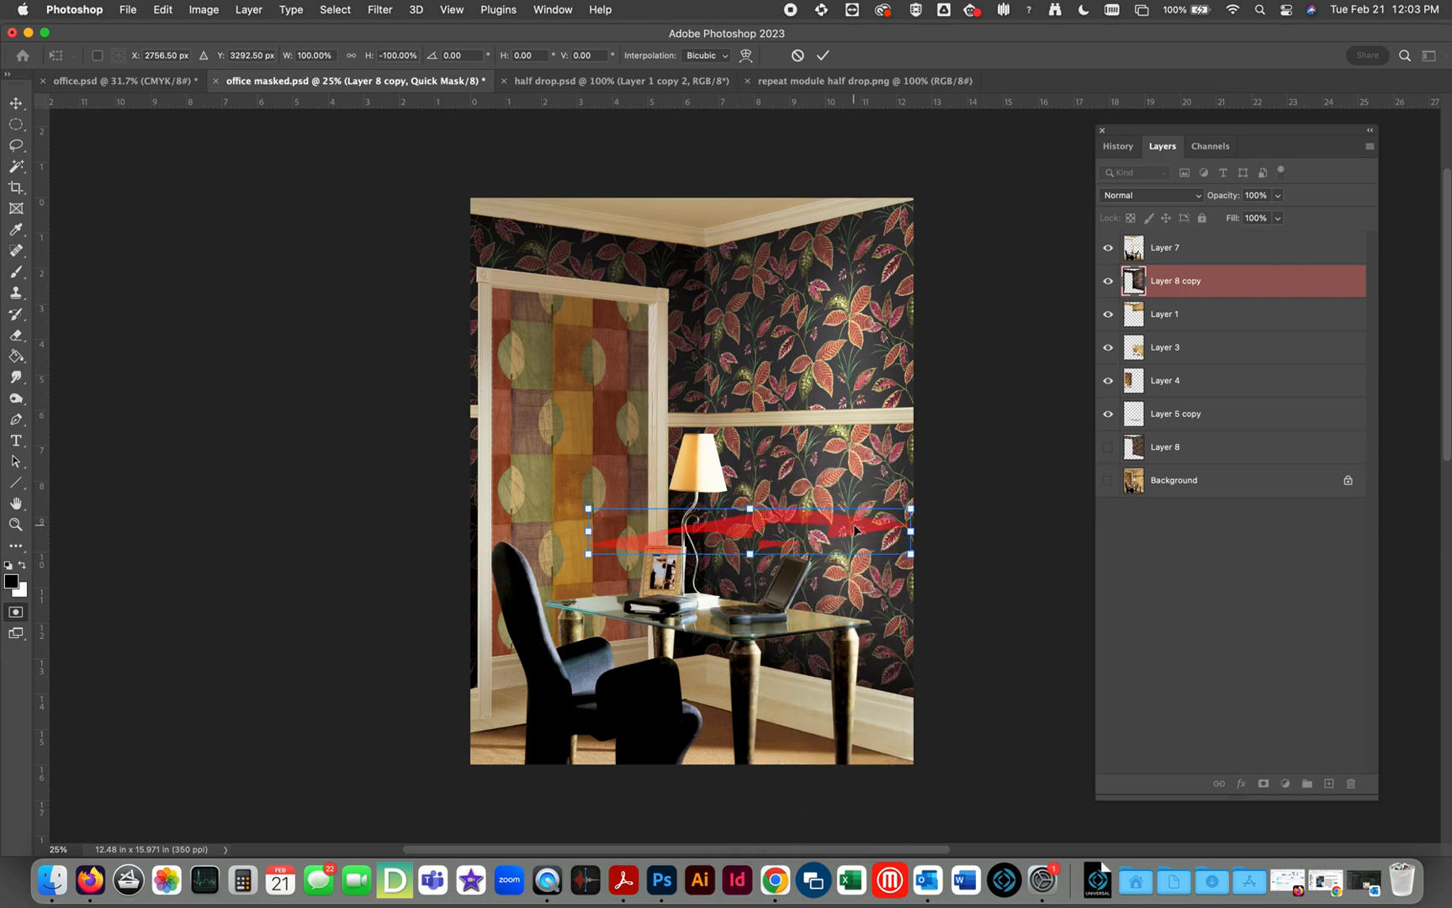
key("Return")
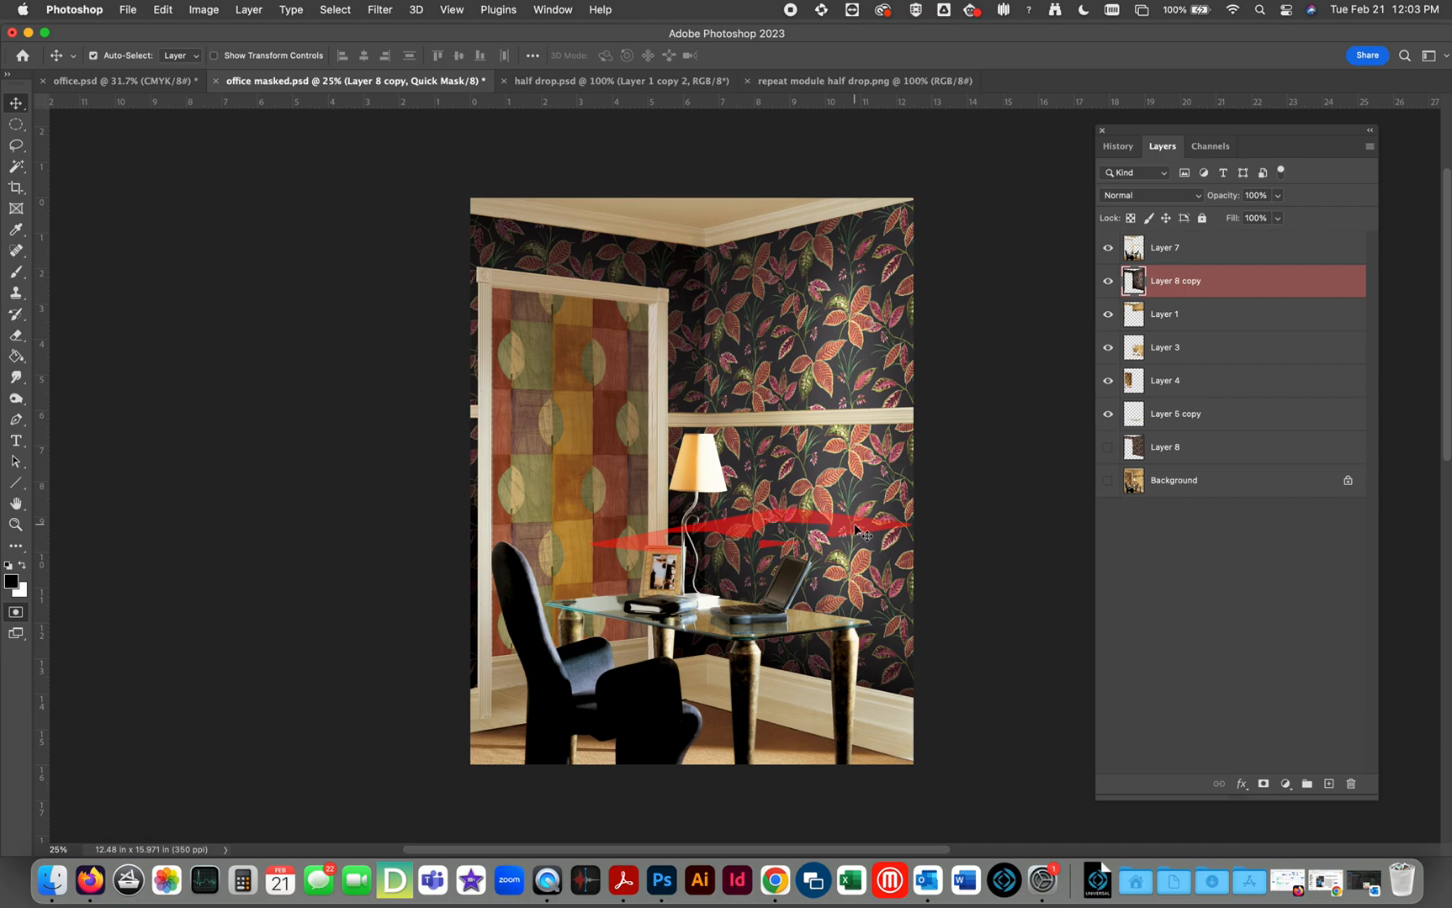
left_click_drag(854, 523, 844, 261)
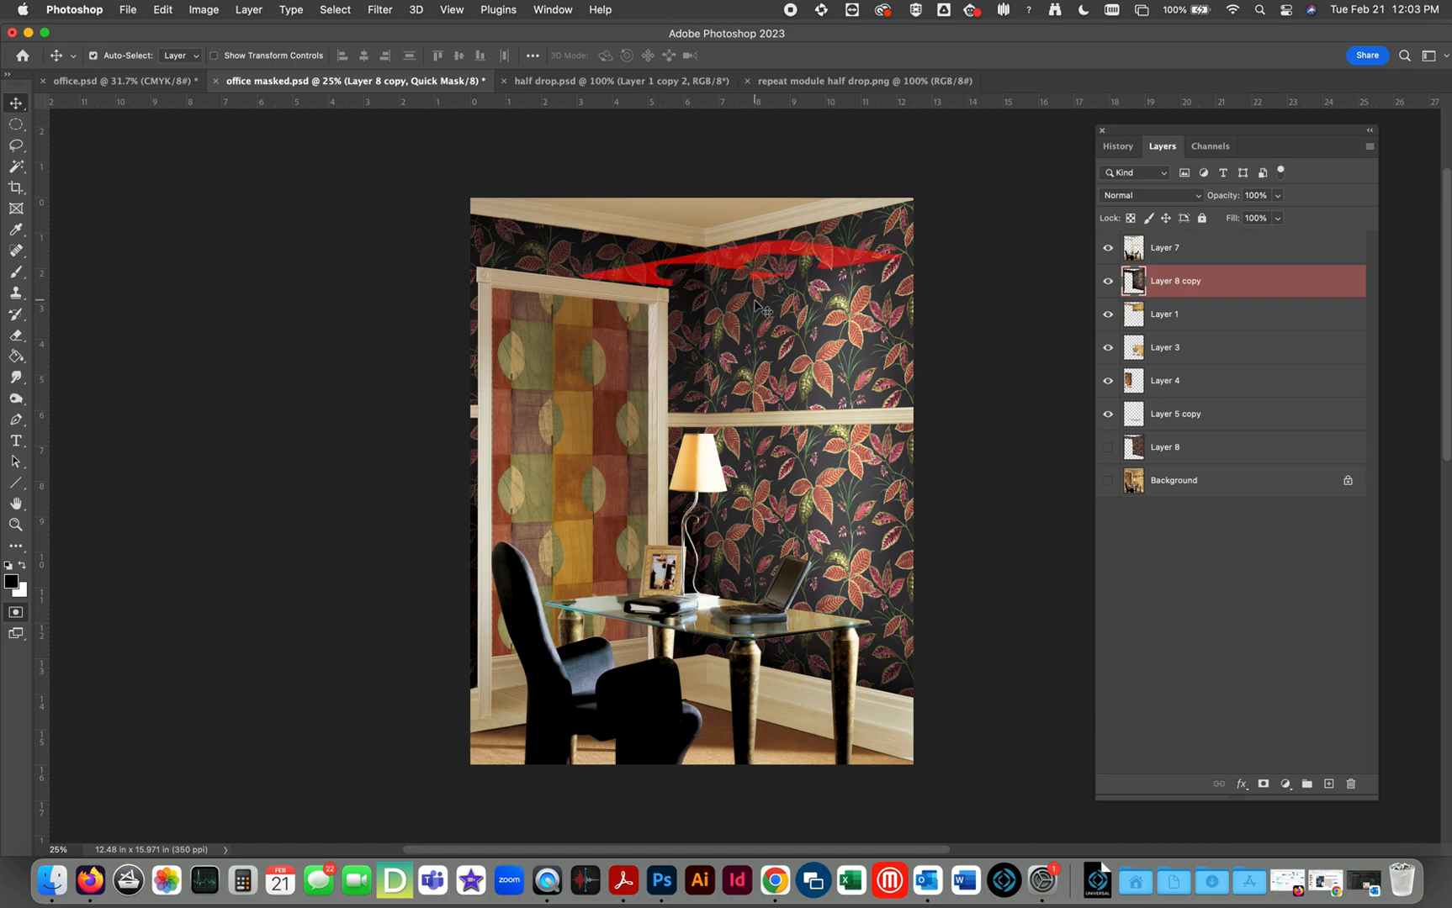
key("q")
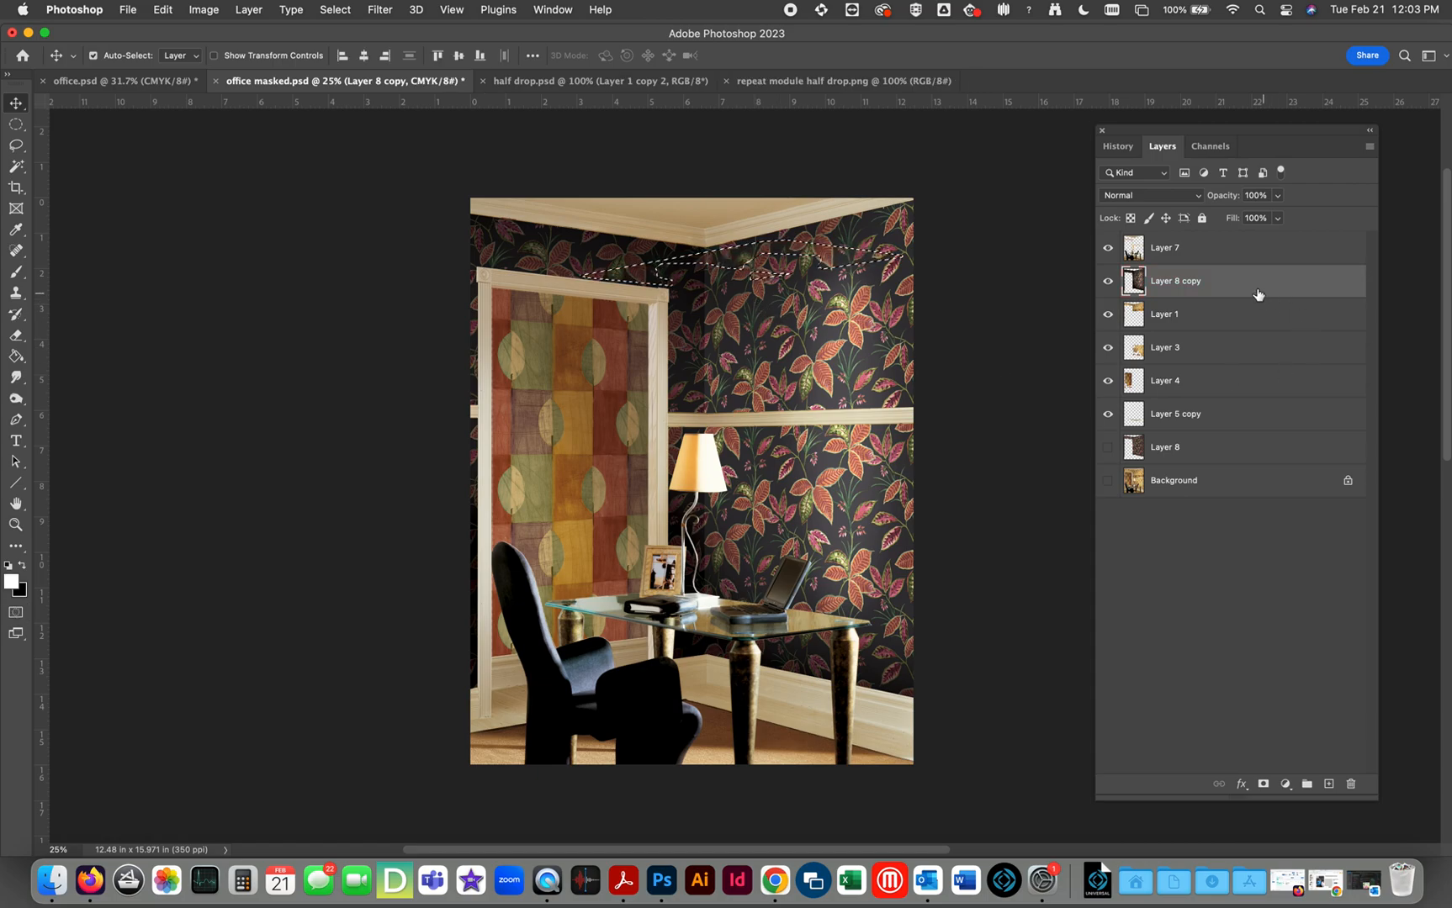
Step: Copy the selected wallpaper area of Layer 8 copy to a new layer and check it with the wallpaper layer hidden
left_click(1107, 281)
left_click(1107, 281)
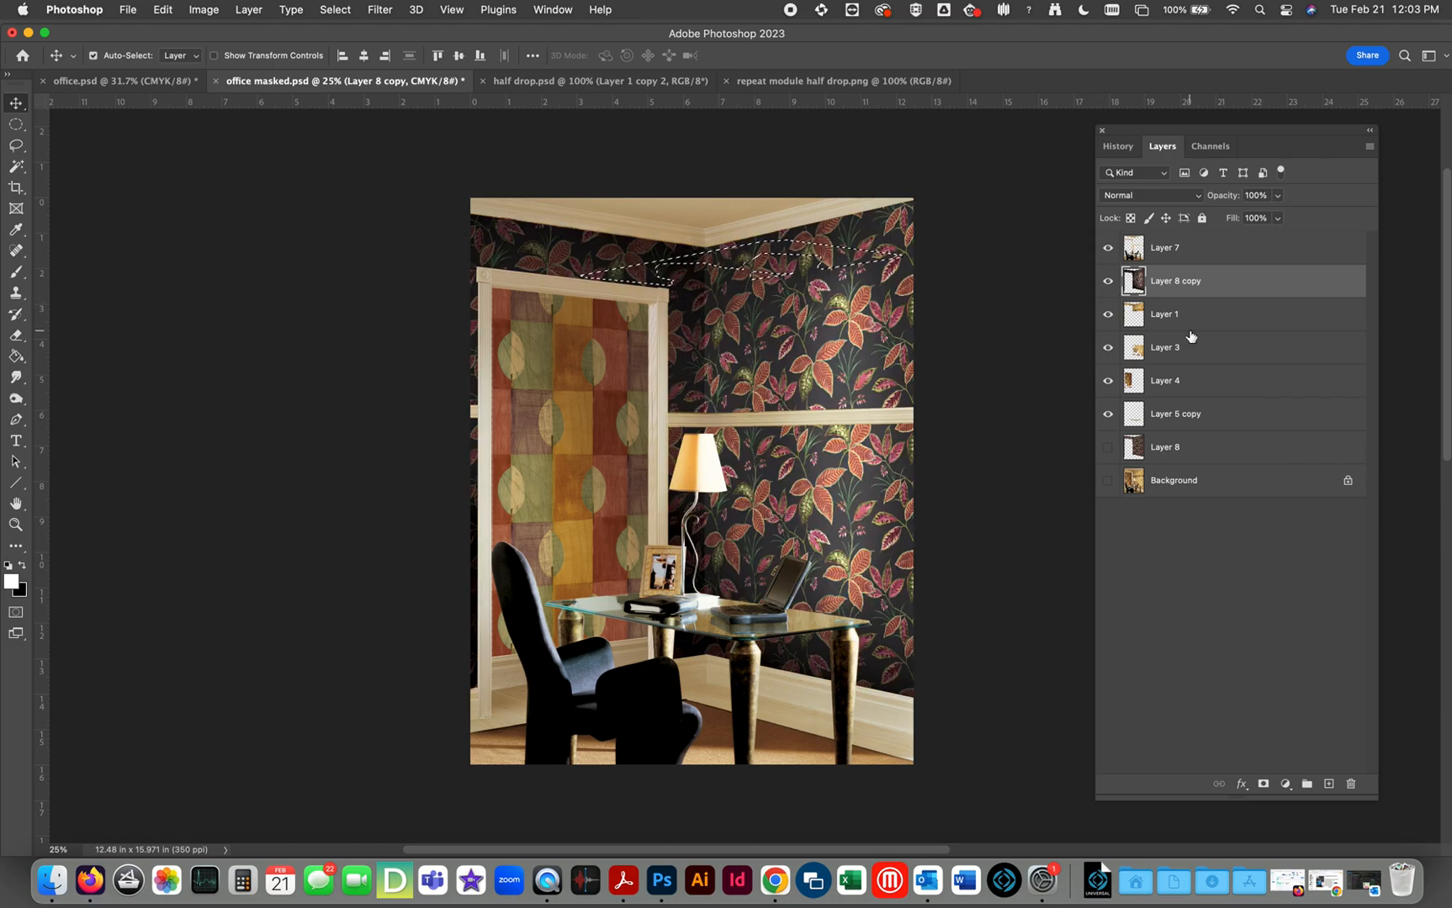
key("super+j")
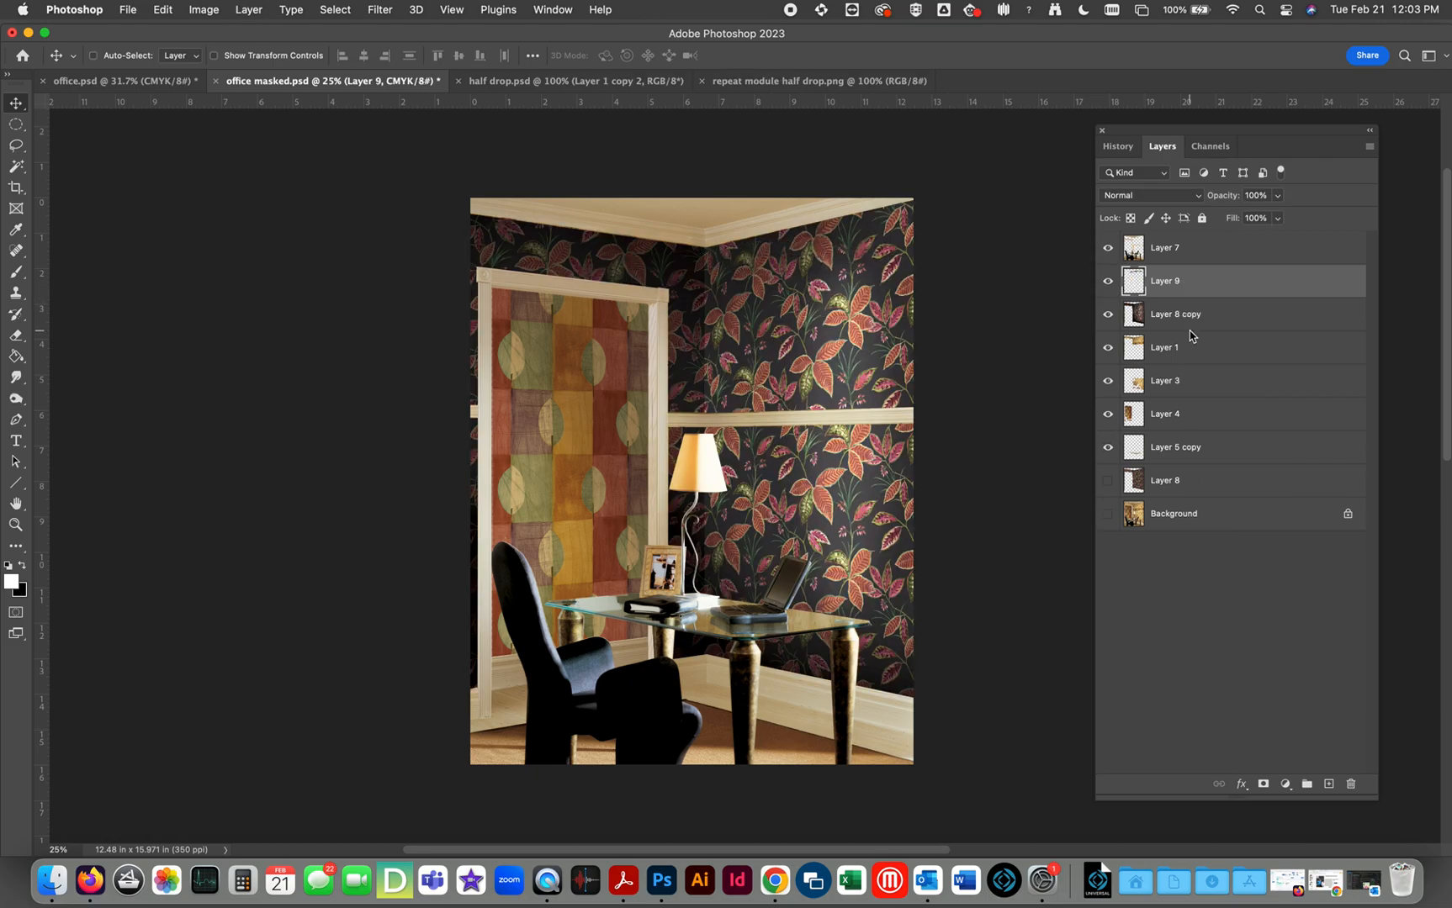
left_click(1108, 314)
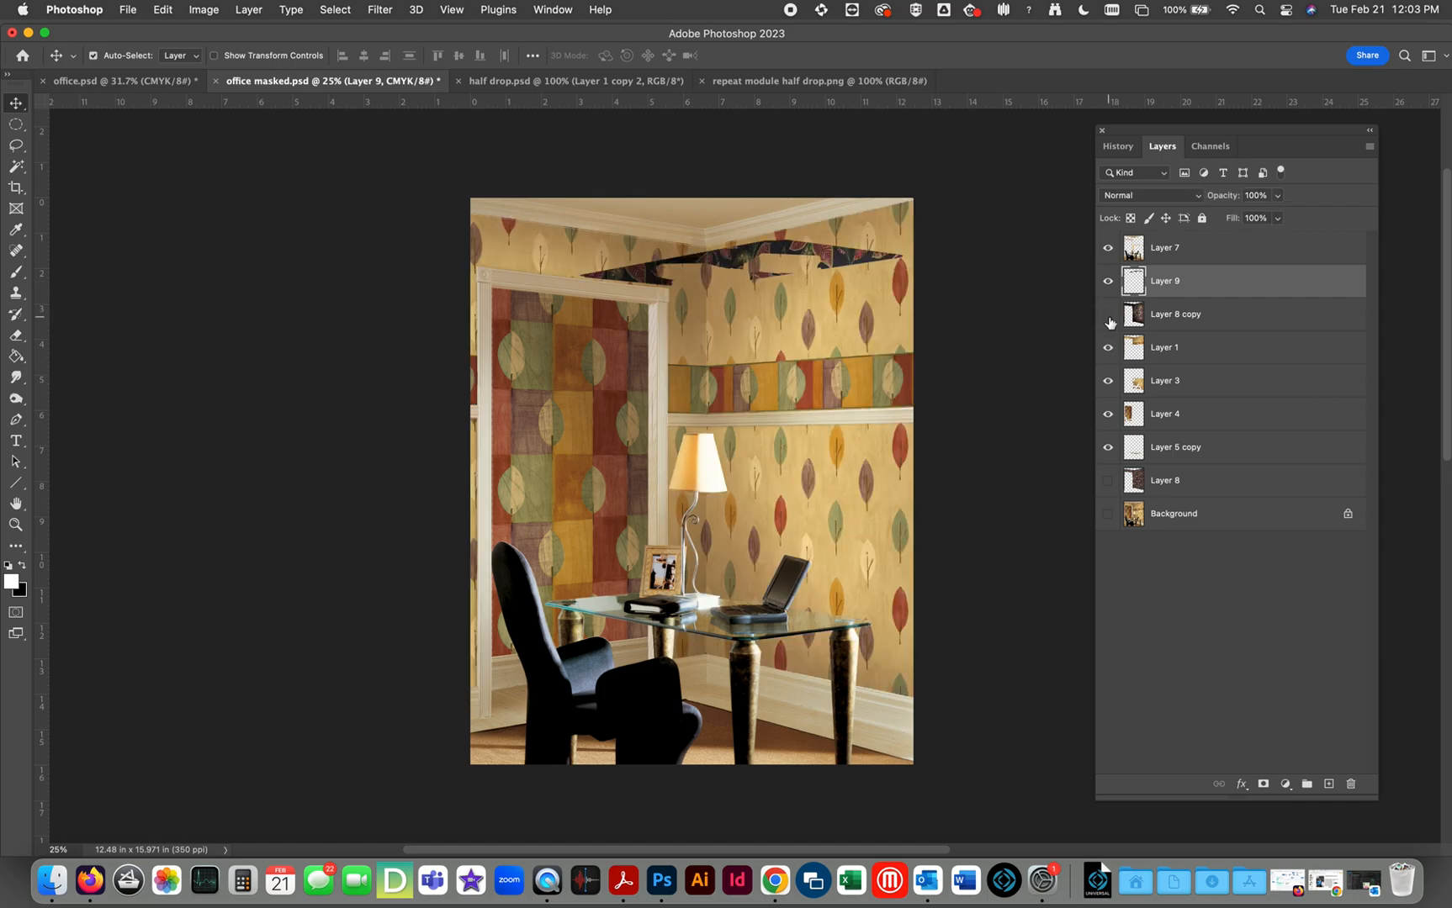
left_click(1107, 316)
Step: Move the copied wallpaper piece down onto the glass tabletop and place its layer above Layer 7
left_click_drag(791, 257, 774, 614)
left_click_drag(1165, 285, 1166, 246)
mouse_move(761, 614)
left_mouse_down()
mouse_move(782, 589)
mouse_move(736, 604)
left_mouse_up()
key("super+z")
left_click(1137, 250)
Step: Flip the wallpaper piece on the tabletop vertically so that it mirrors the wall
key("super+t")
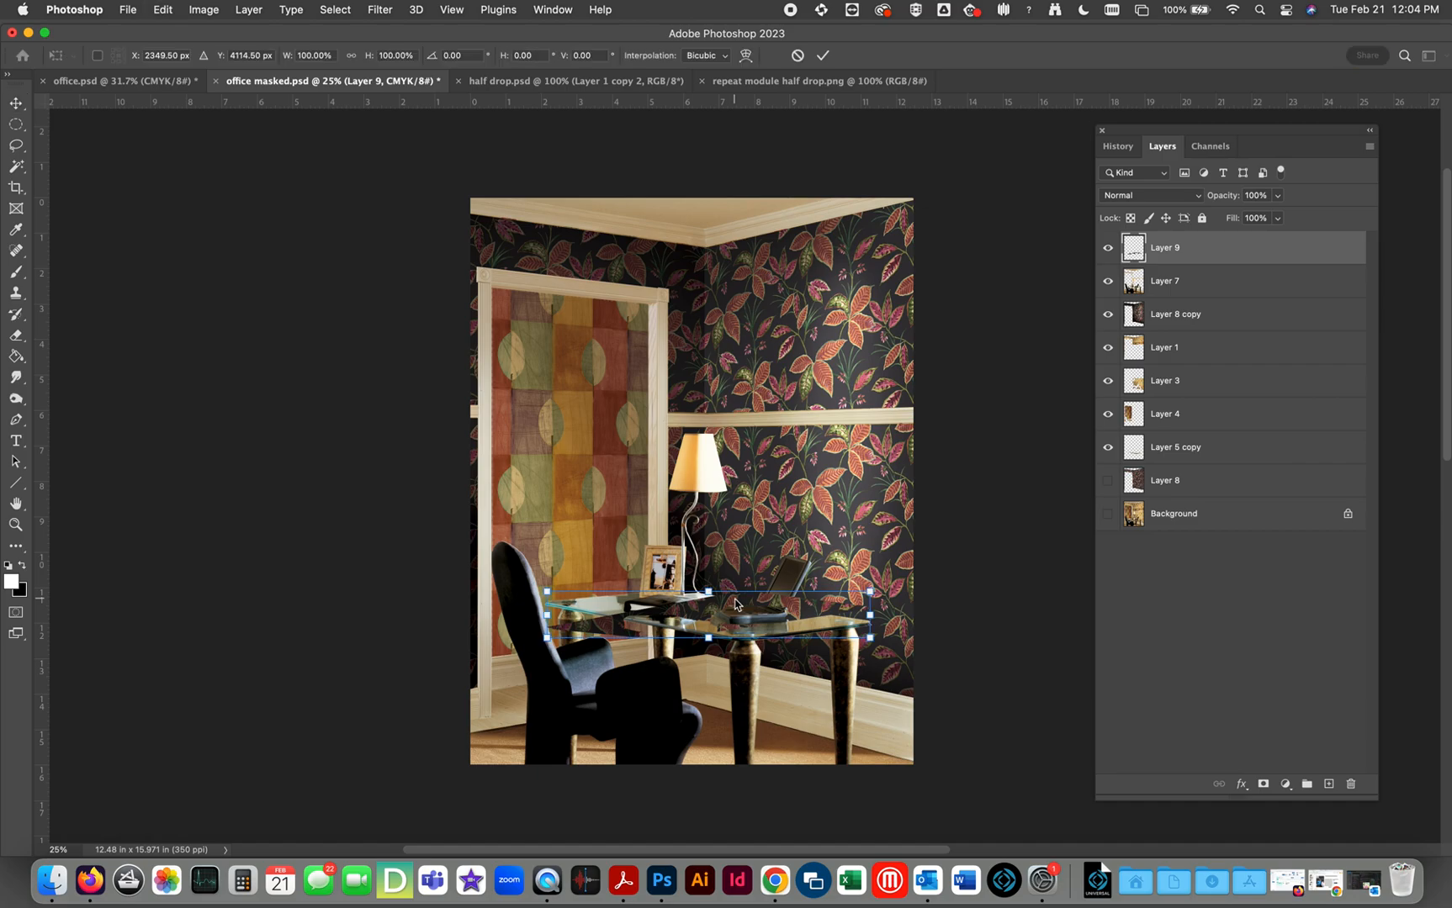
right_click(736, 604)
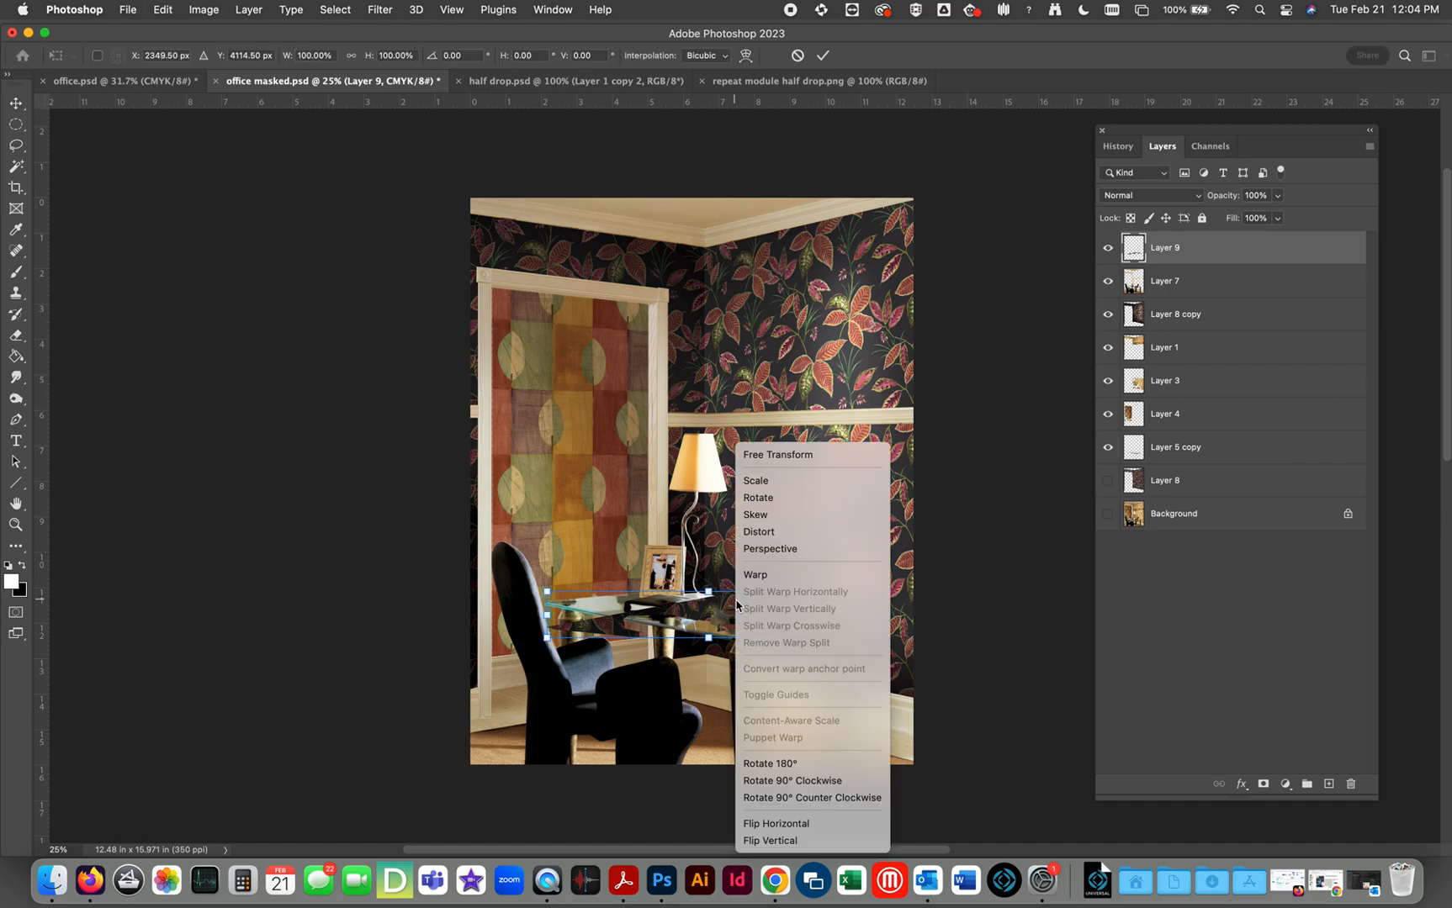
left_click(795, 840)
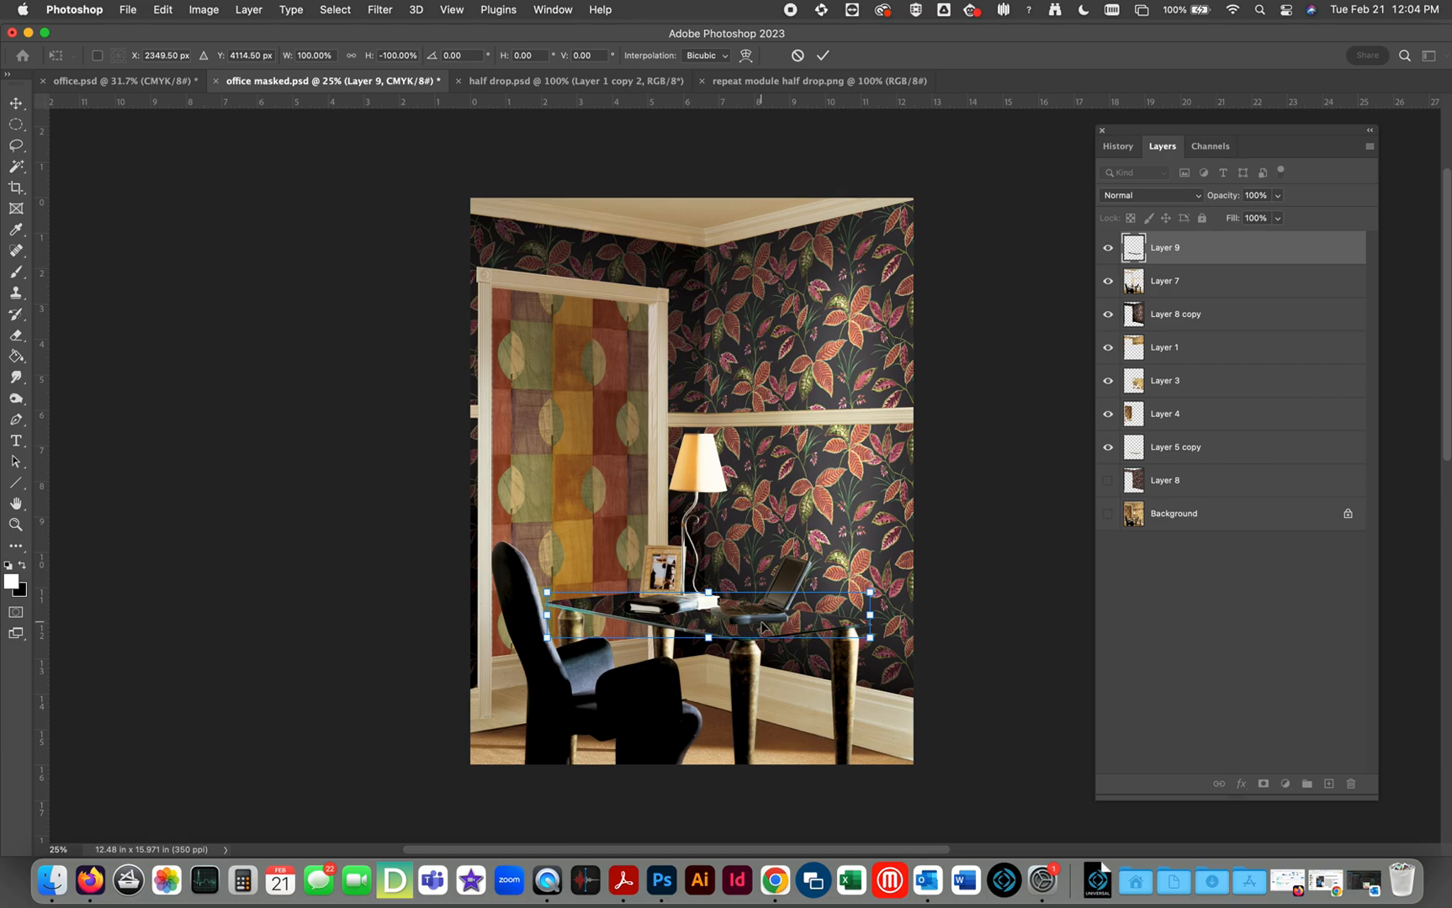
key("Return")
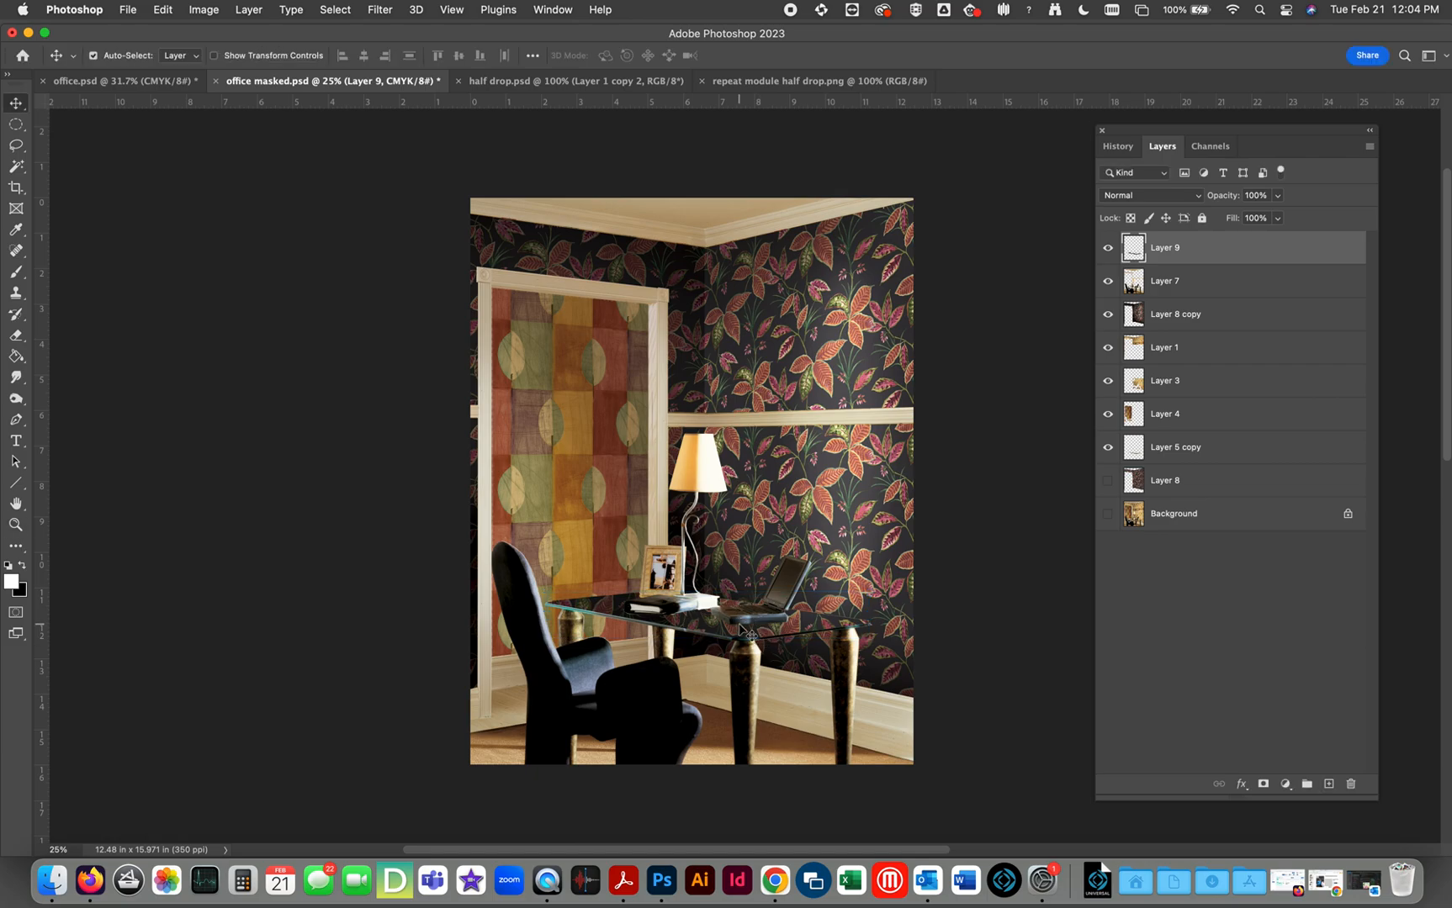
Step: Examine the tabletop at 50% zoom with the reflection in Layer 9 hidden and shown
key("z")
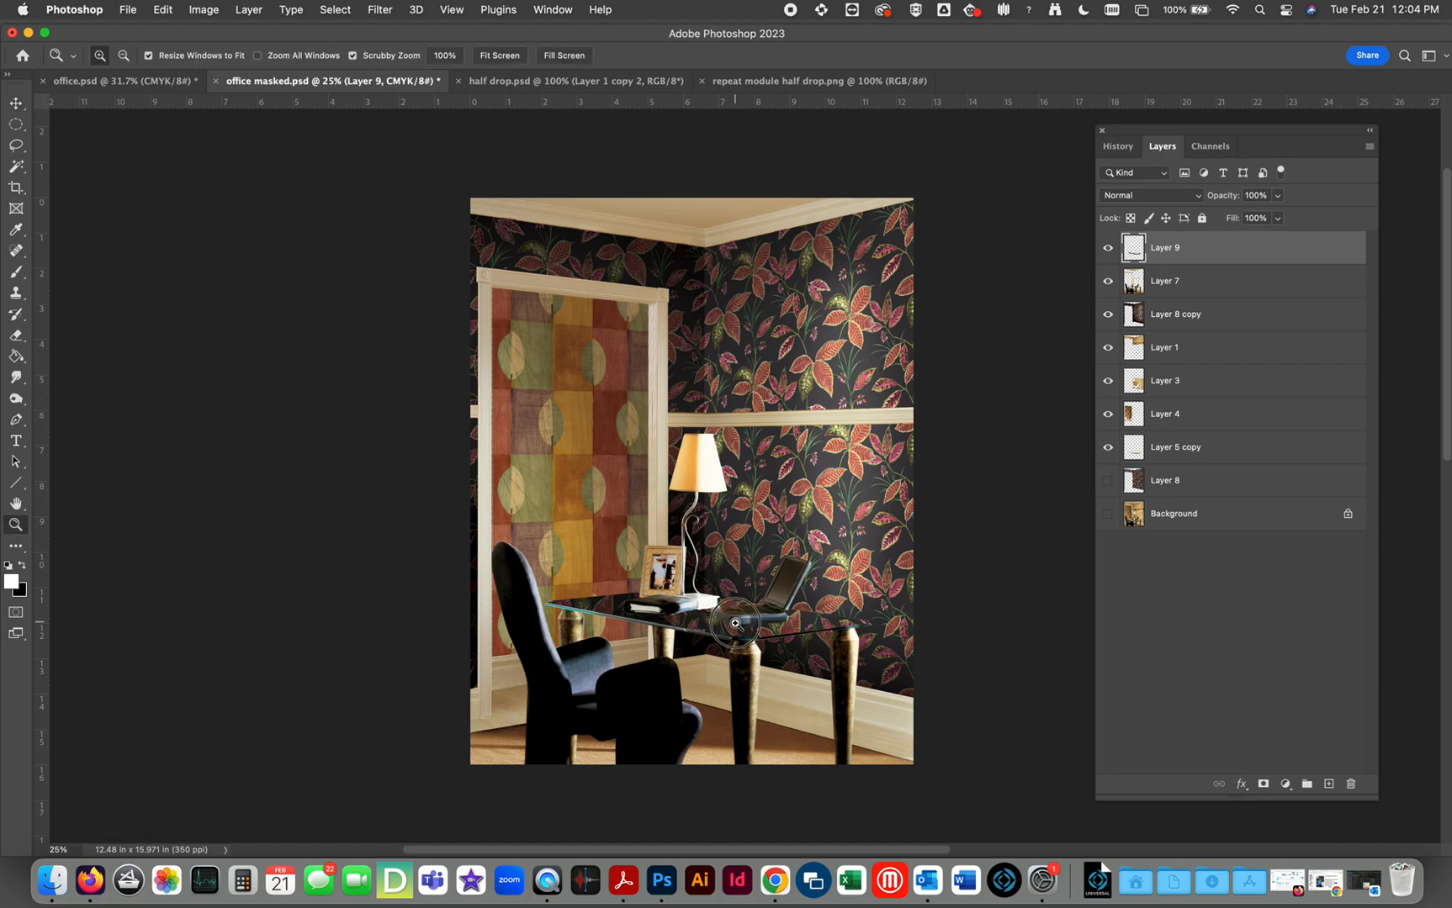
left_click(739, 625)
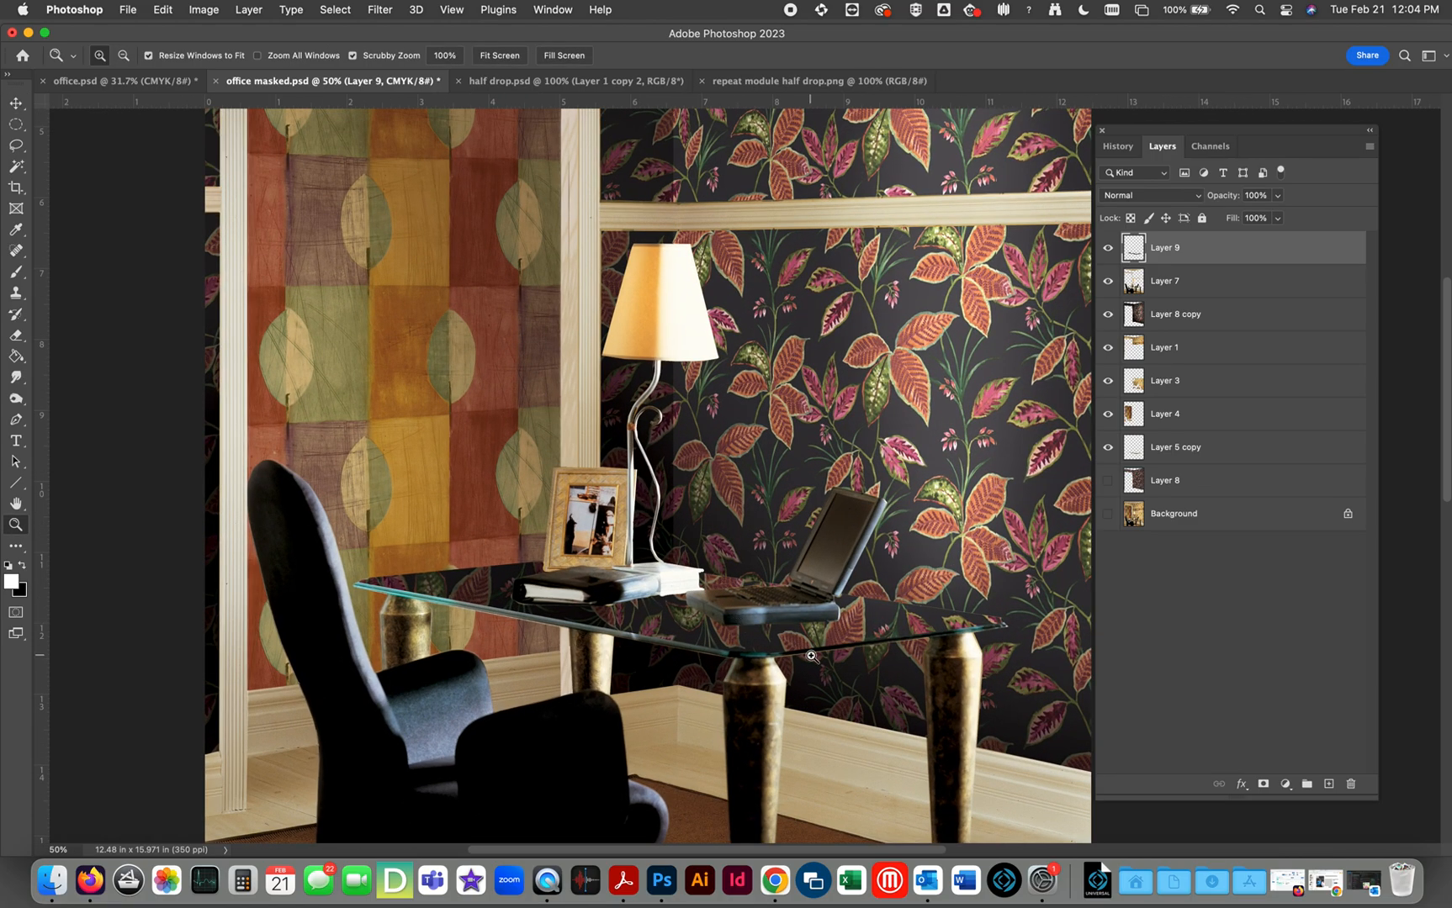
left_click_drag(810, 664, 785, 614)
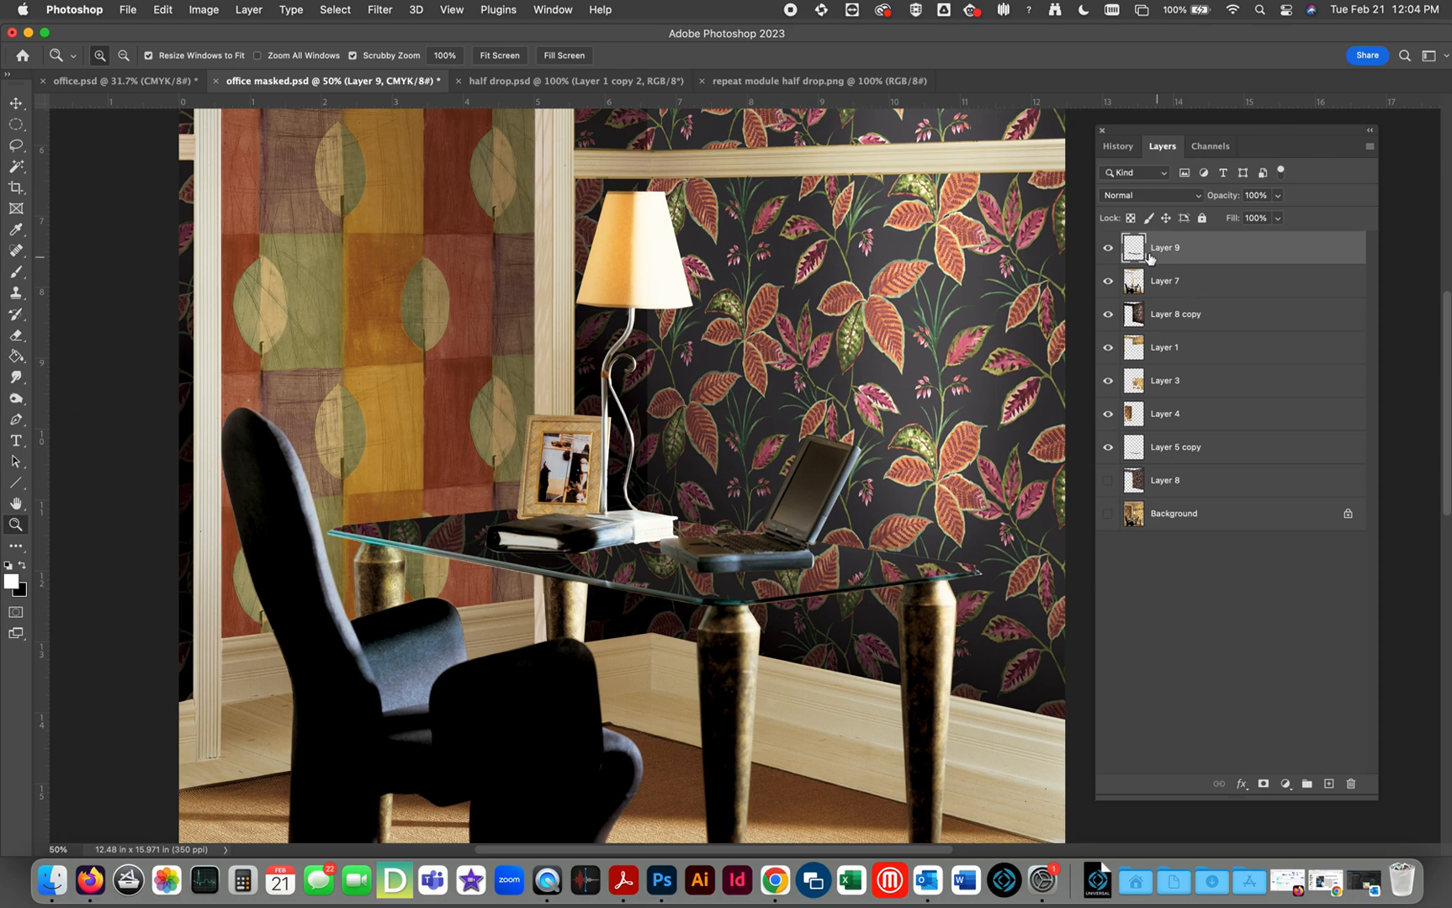
left_click(1107, 248)
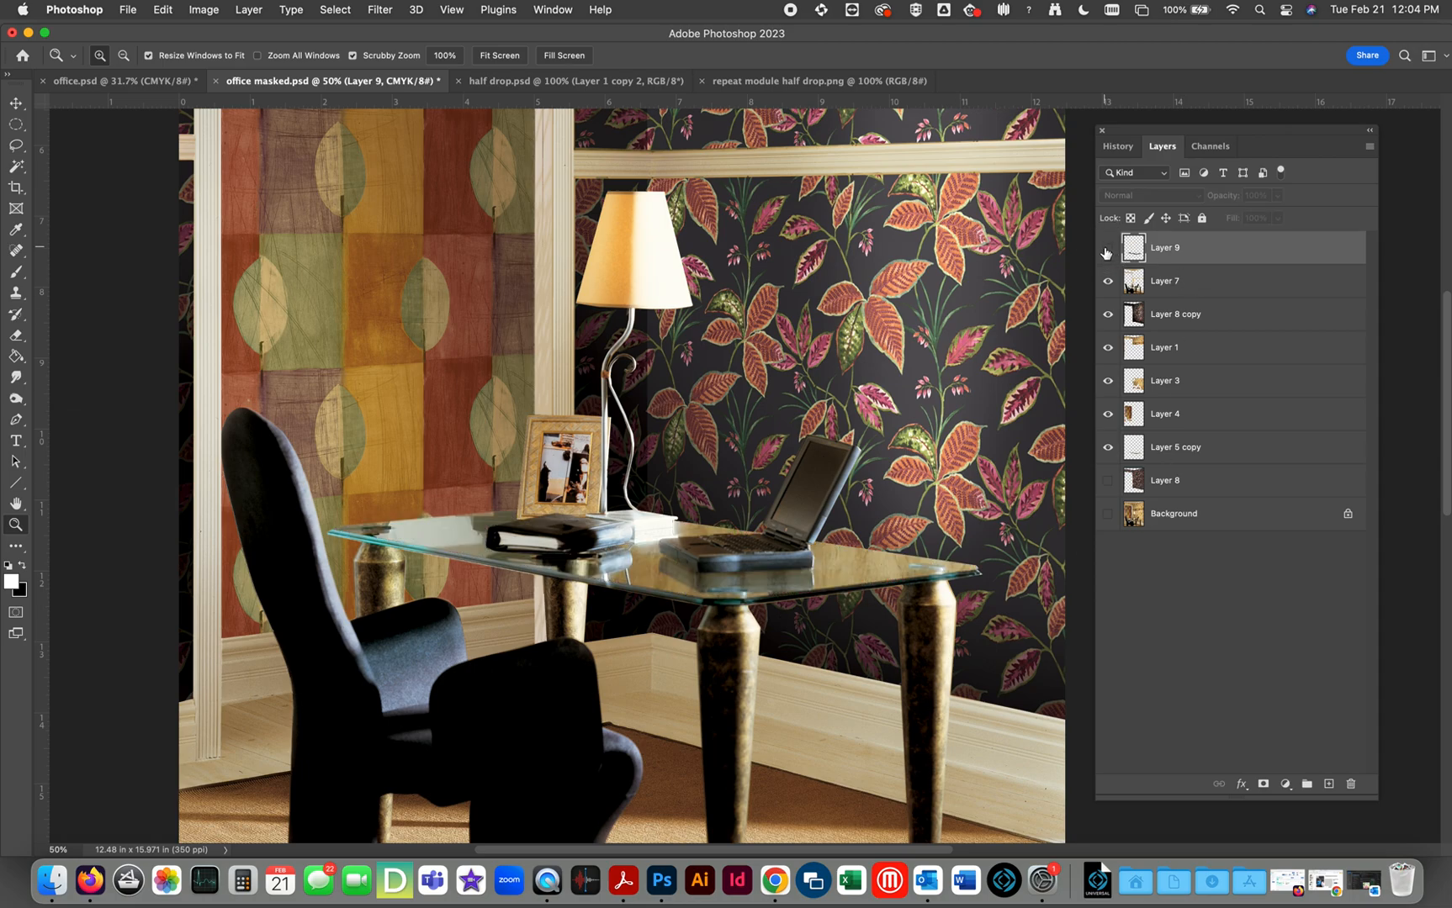
left_click(1107, 249)
left_click(1105, 251)
left_click(1103, 252)
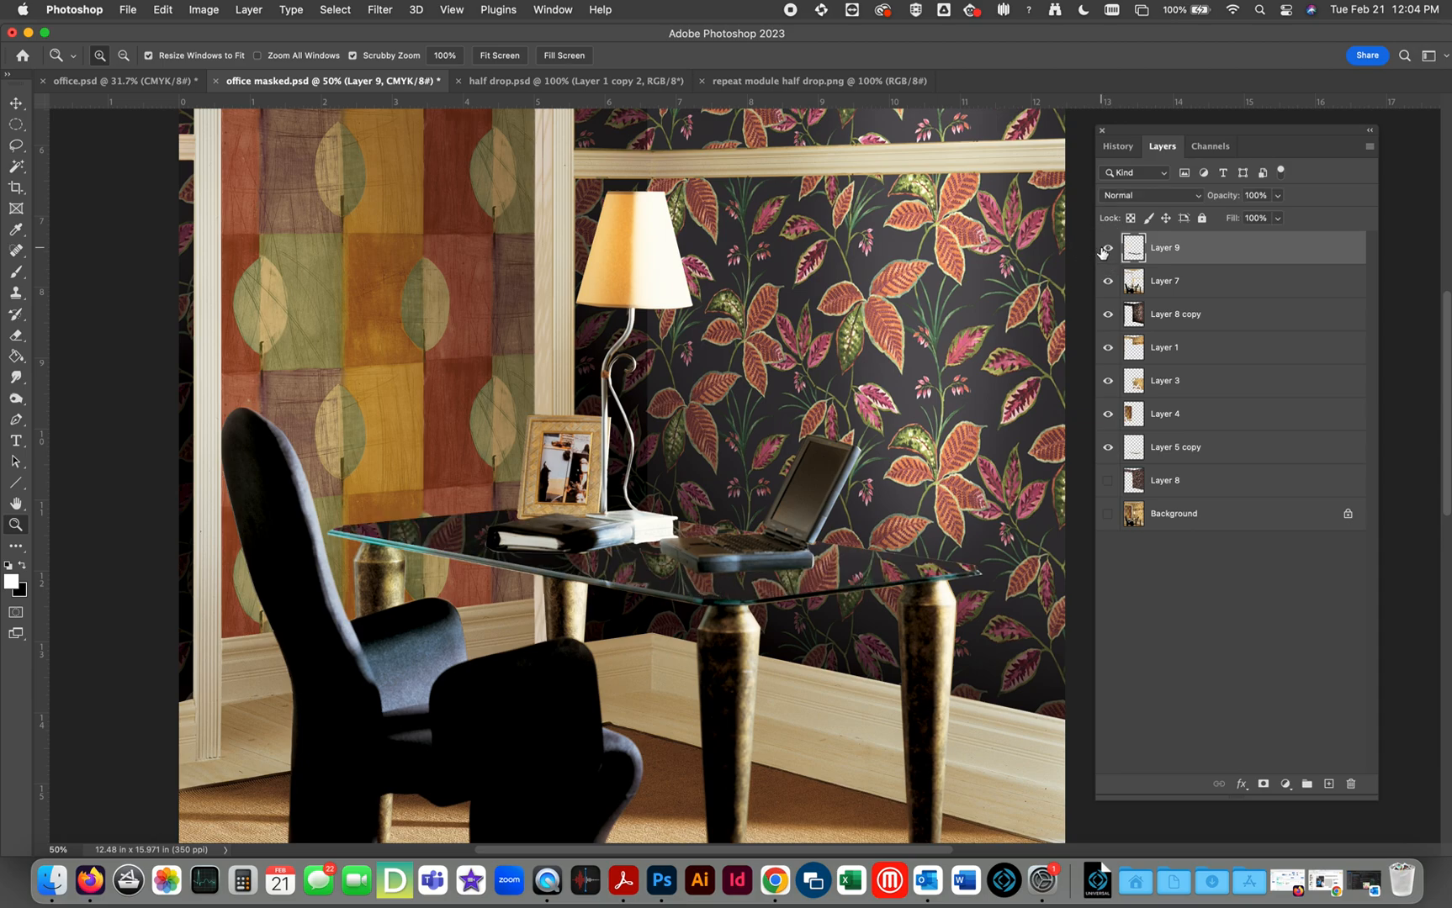
Step: Lower the opacity of the tabletop reflection in Layer 9 to 33%
left_click(1277, 196)
left_click_drag(1278, 217, 1237, 218)
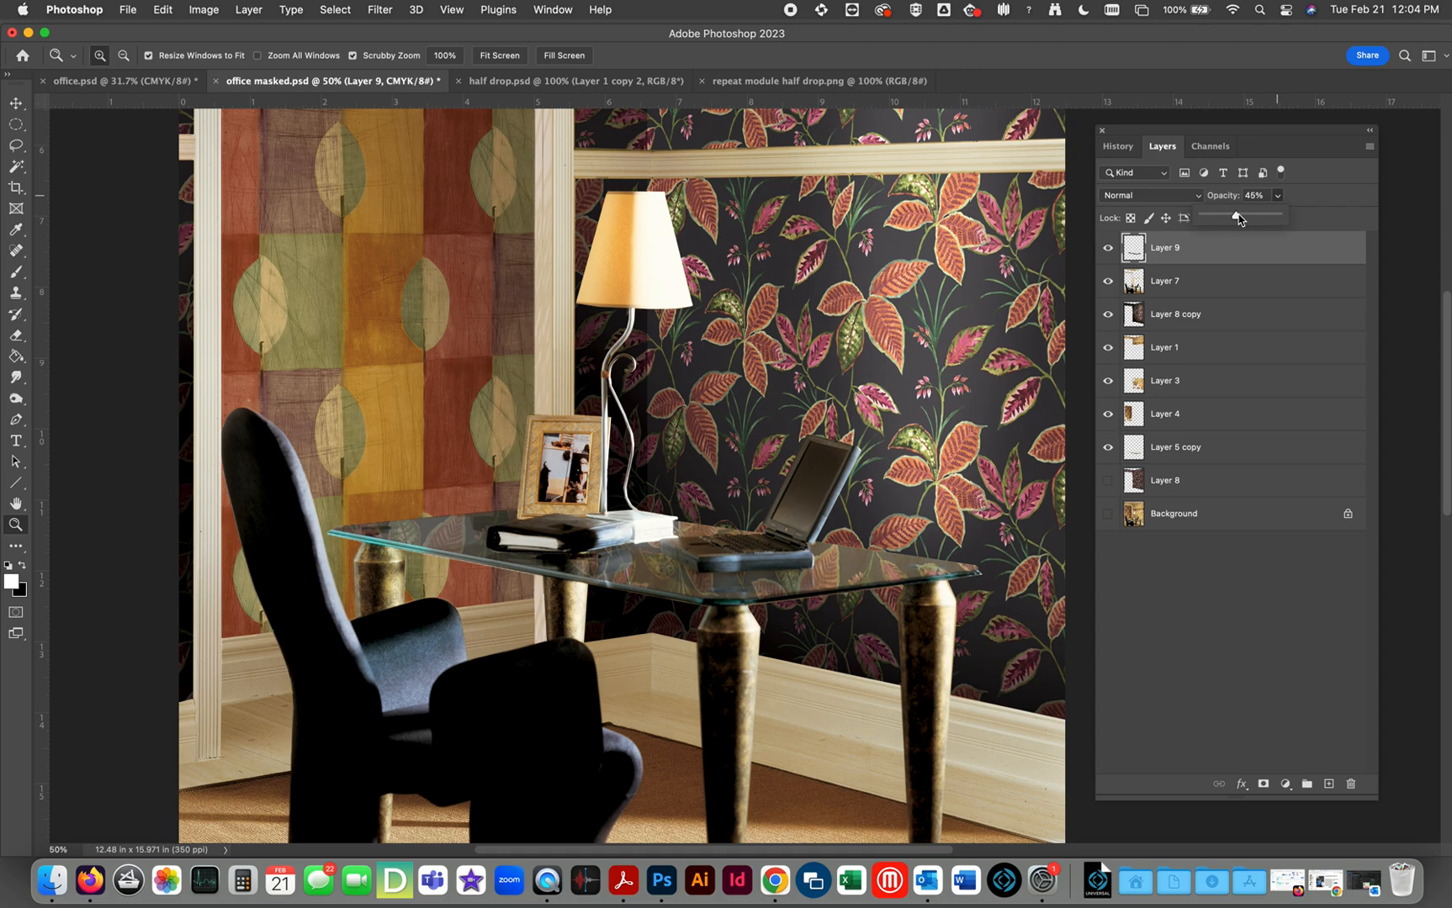
left_click_drag(1237, 220, 1229, 220)
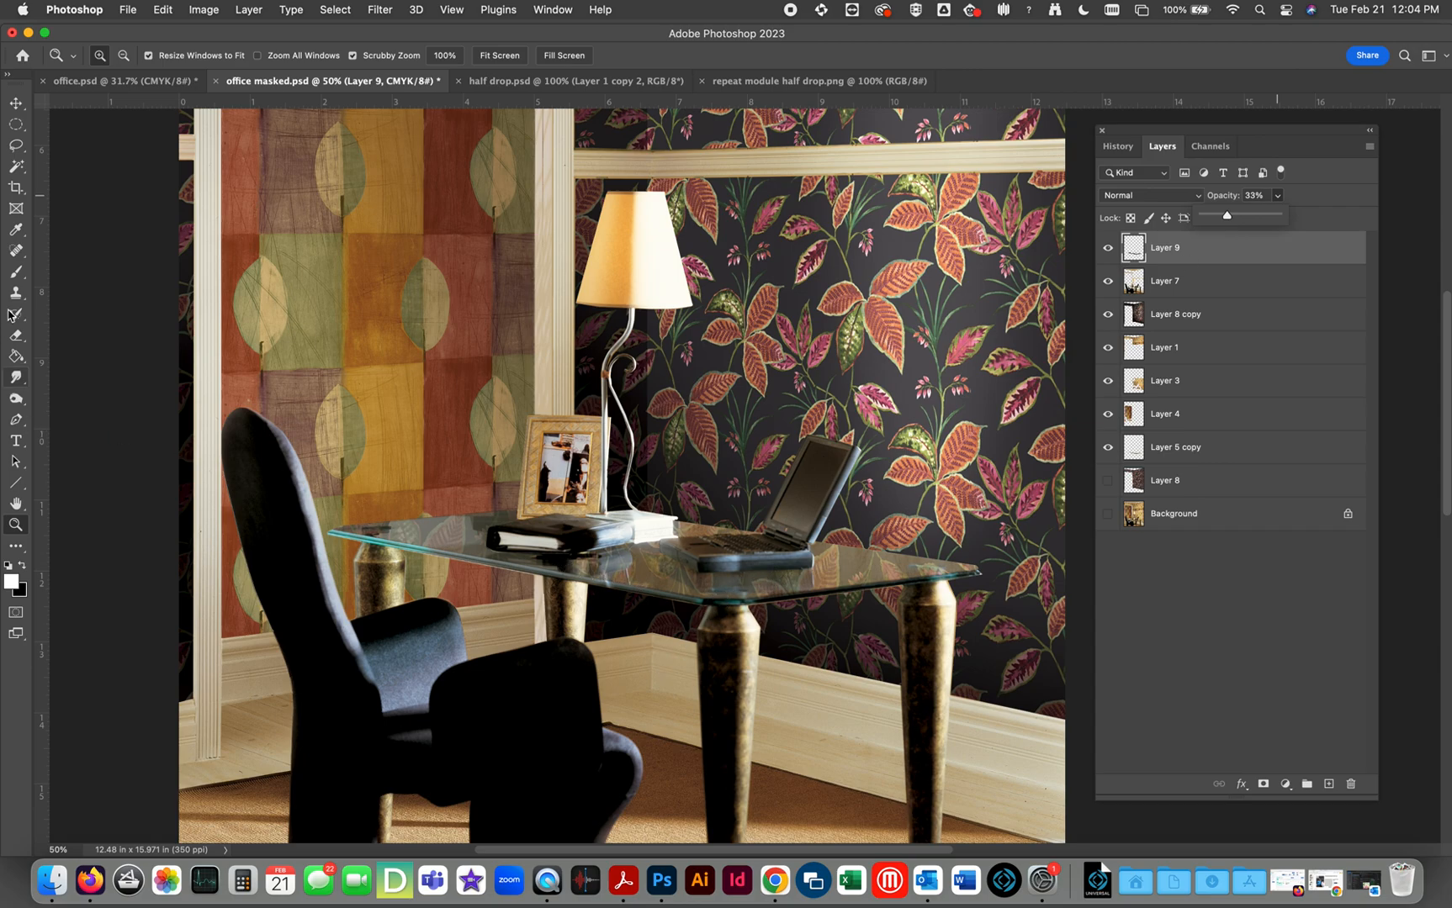
Step: Set up the Eraser with a soft 47 px brush at 0% hardness
key("e")
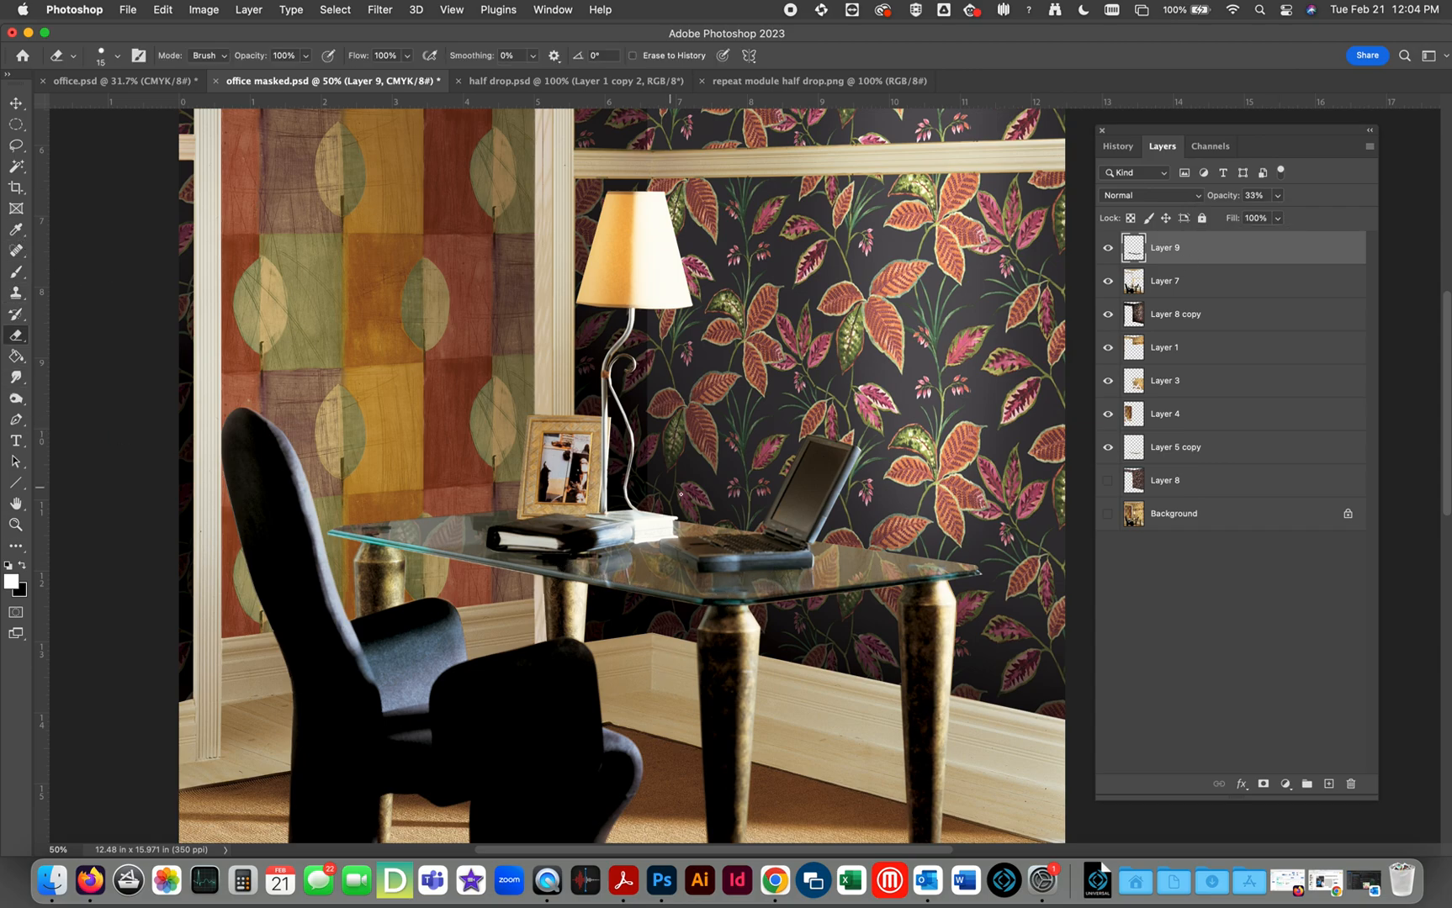
right_click(737, 578)
mouse_move(831, 321)
left_mouse_down()
mouse_move(848, 321)
mouse_move(824, 357)
left_mouse_up()
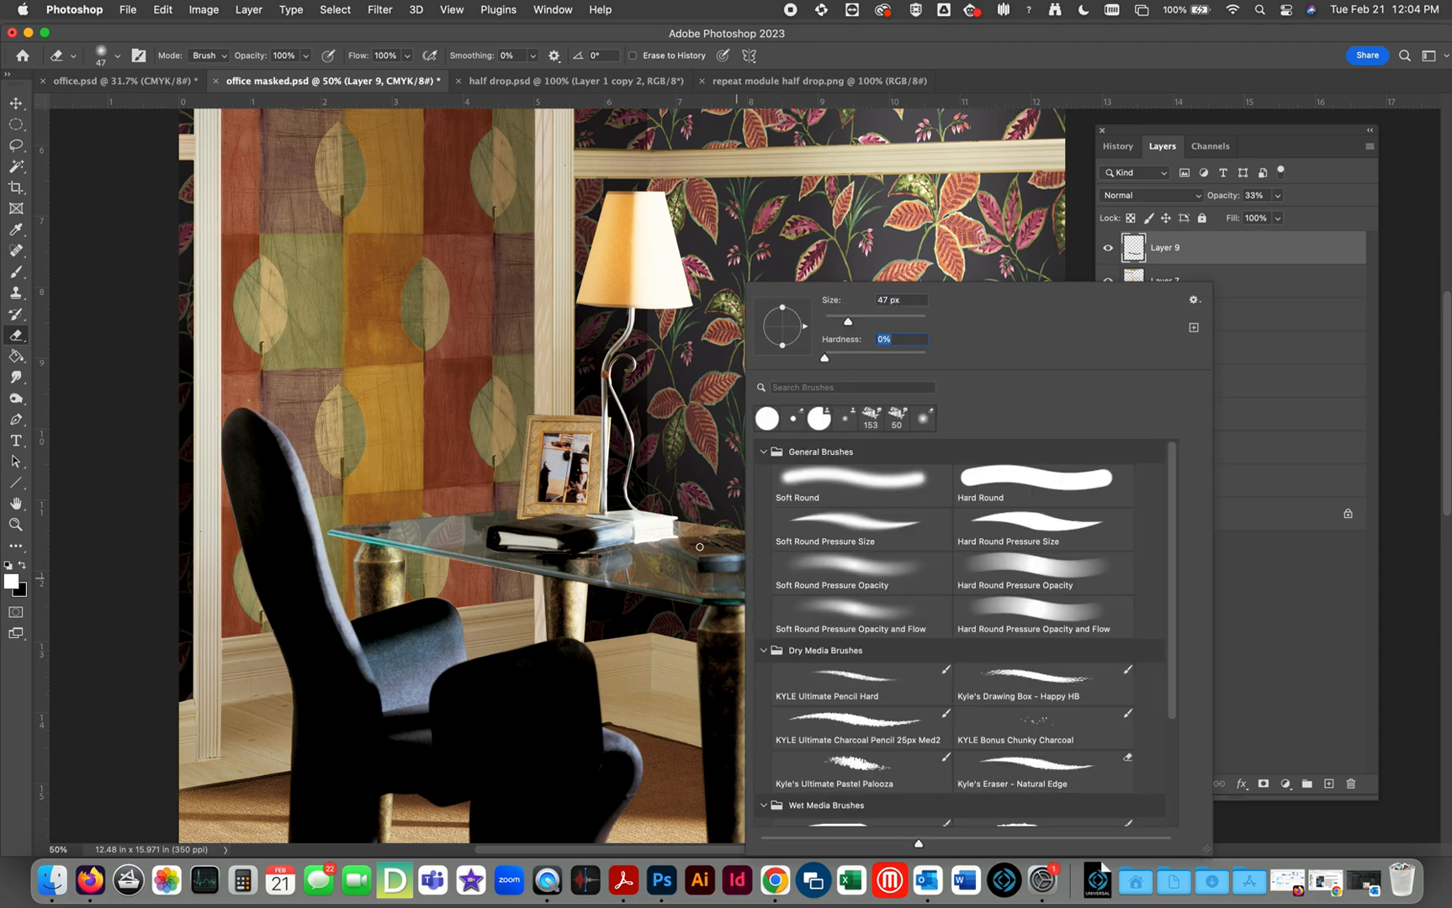
key("Return")
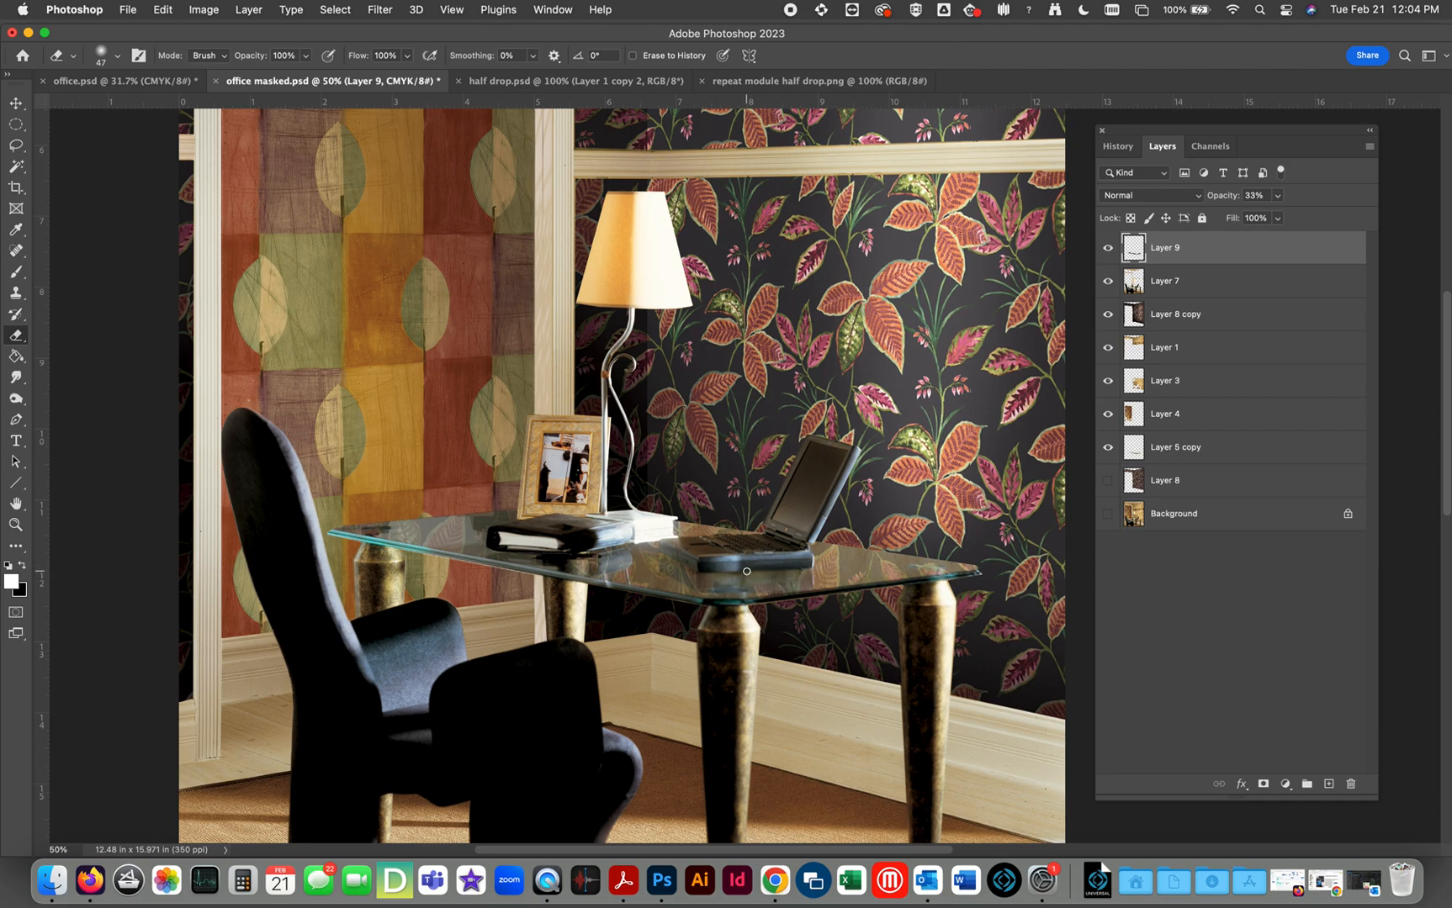
Step: Compare the glass tabletop repeatedly with and without the faded wallpaper reflection
left_click(1108, 248)
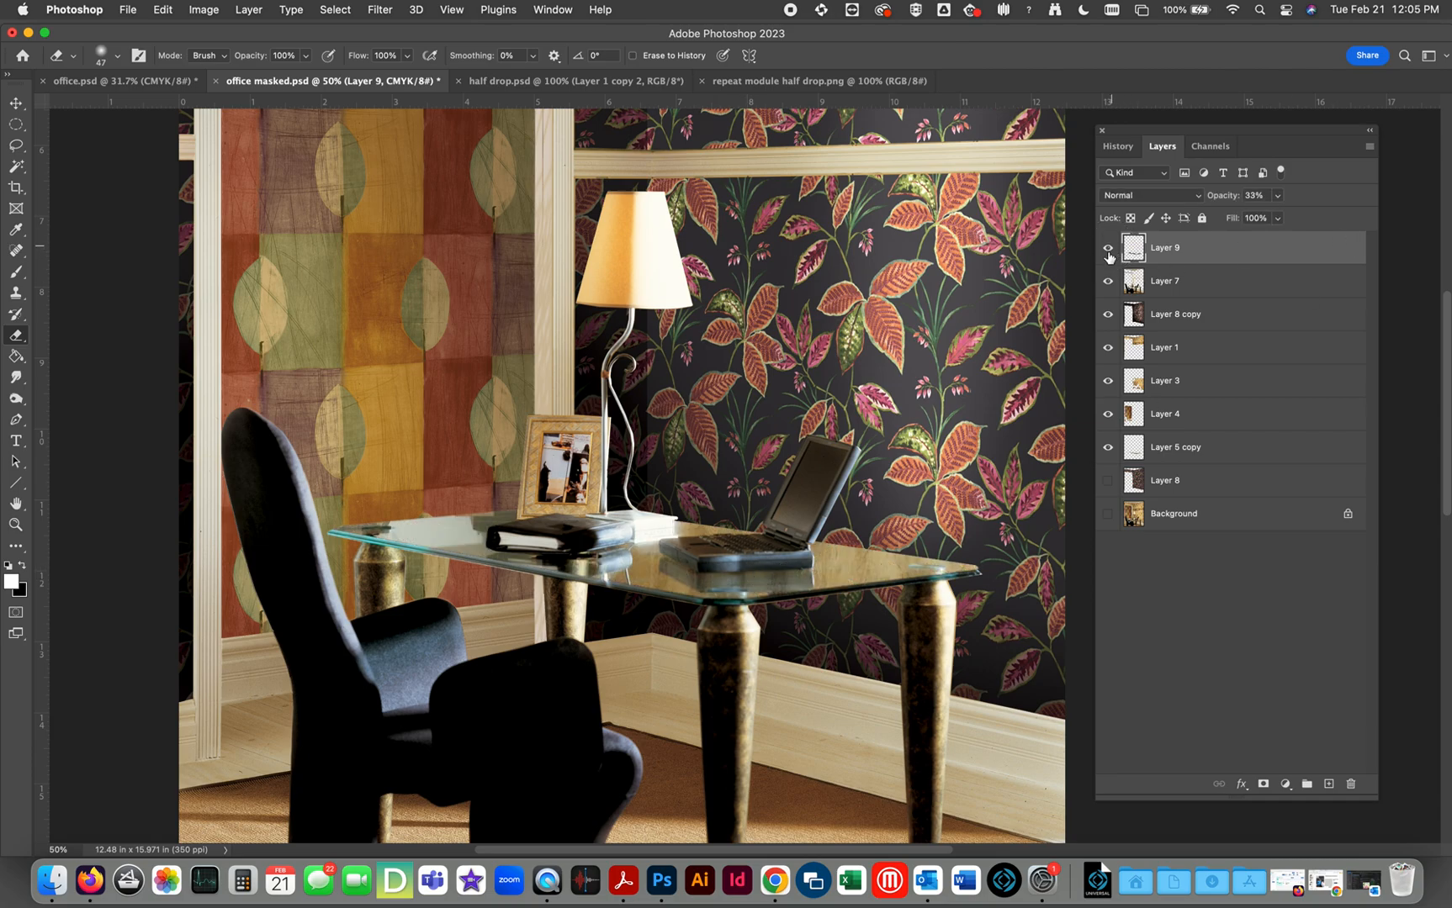
left_click(1109, 249)
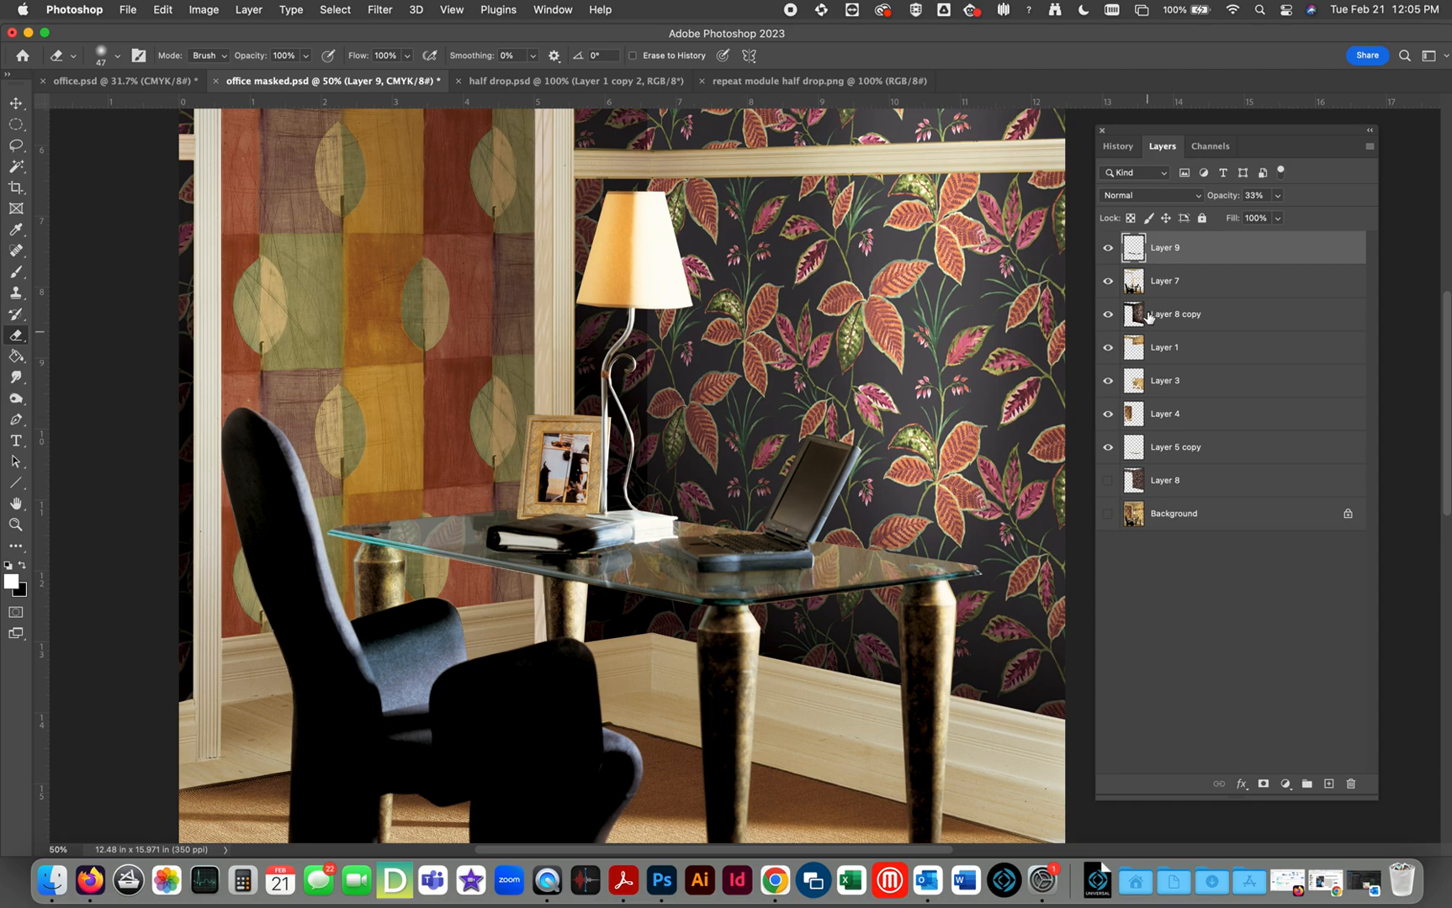
left_click(1108, 248)
left_click(1108, 248)
left_click(1108, 248)
left_click(1109, 248)
left_click(1109, 248)
left_click(1110, 247)
left_click(1110, 247)
left_click(1110, 247)
left_click(1110, 247)
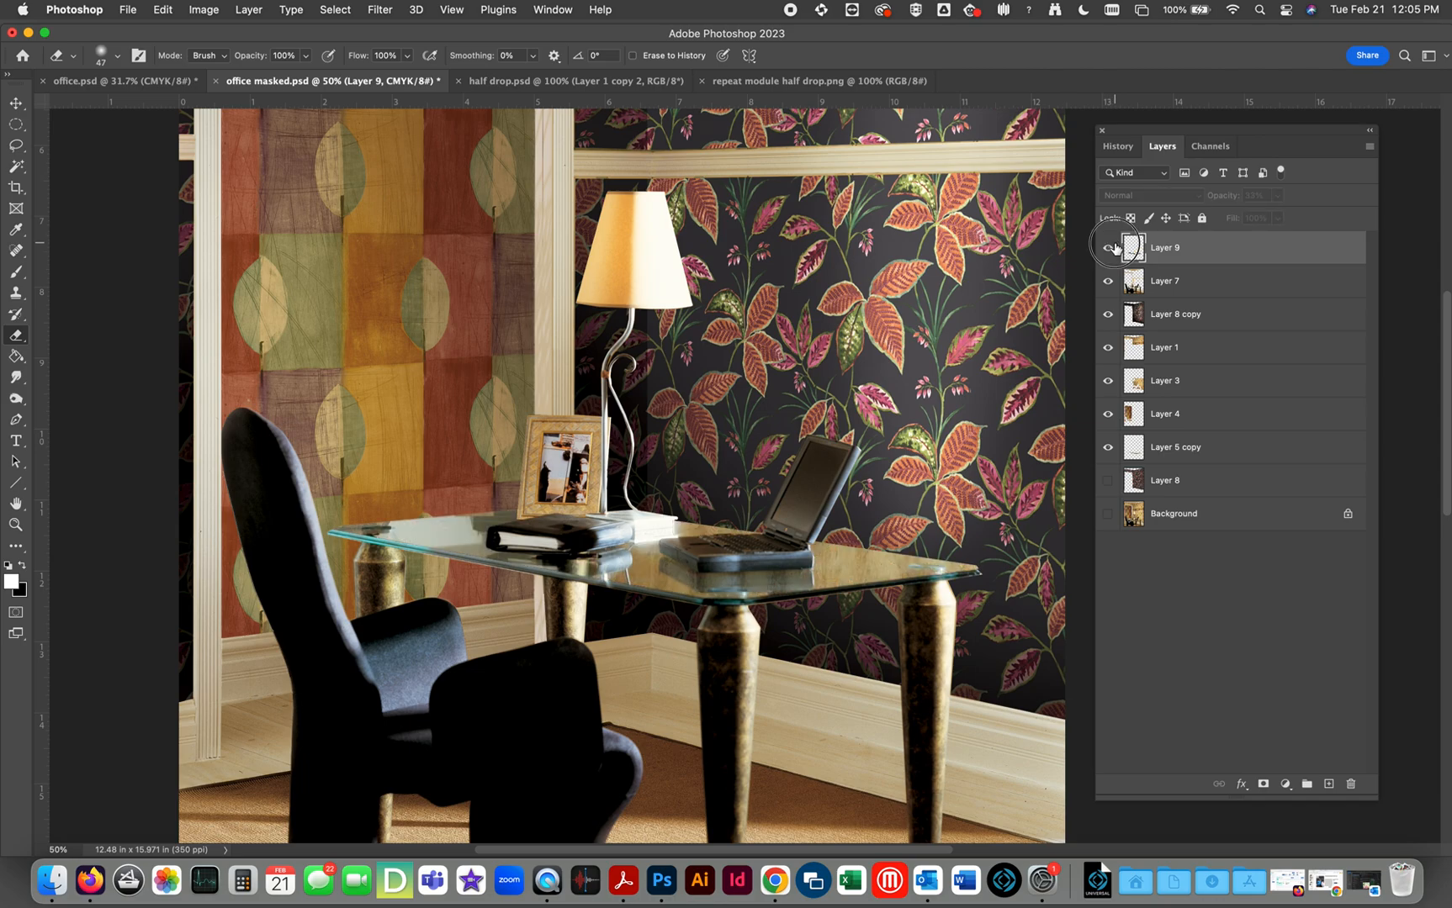
Step: Duplicate the hidden wallpaper layer, Layer 8
left_click(452, 10)
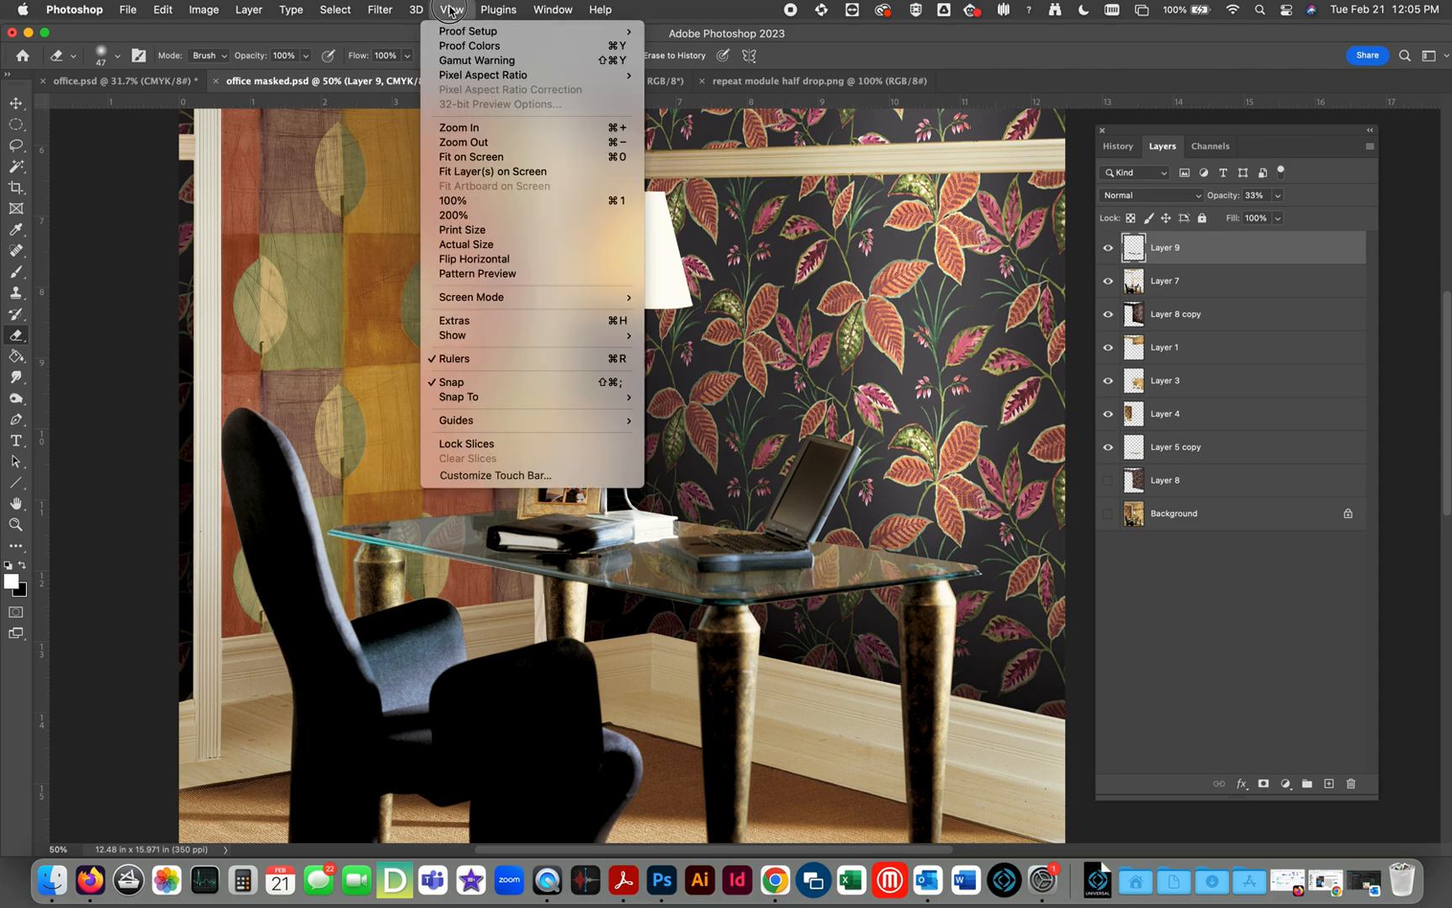
left_click(469, 162)
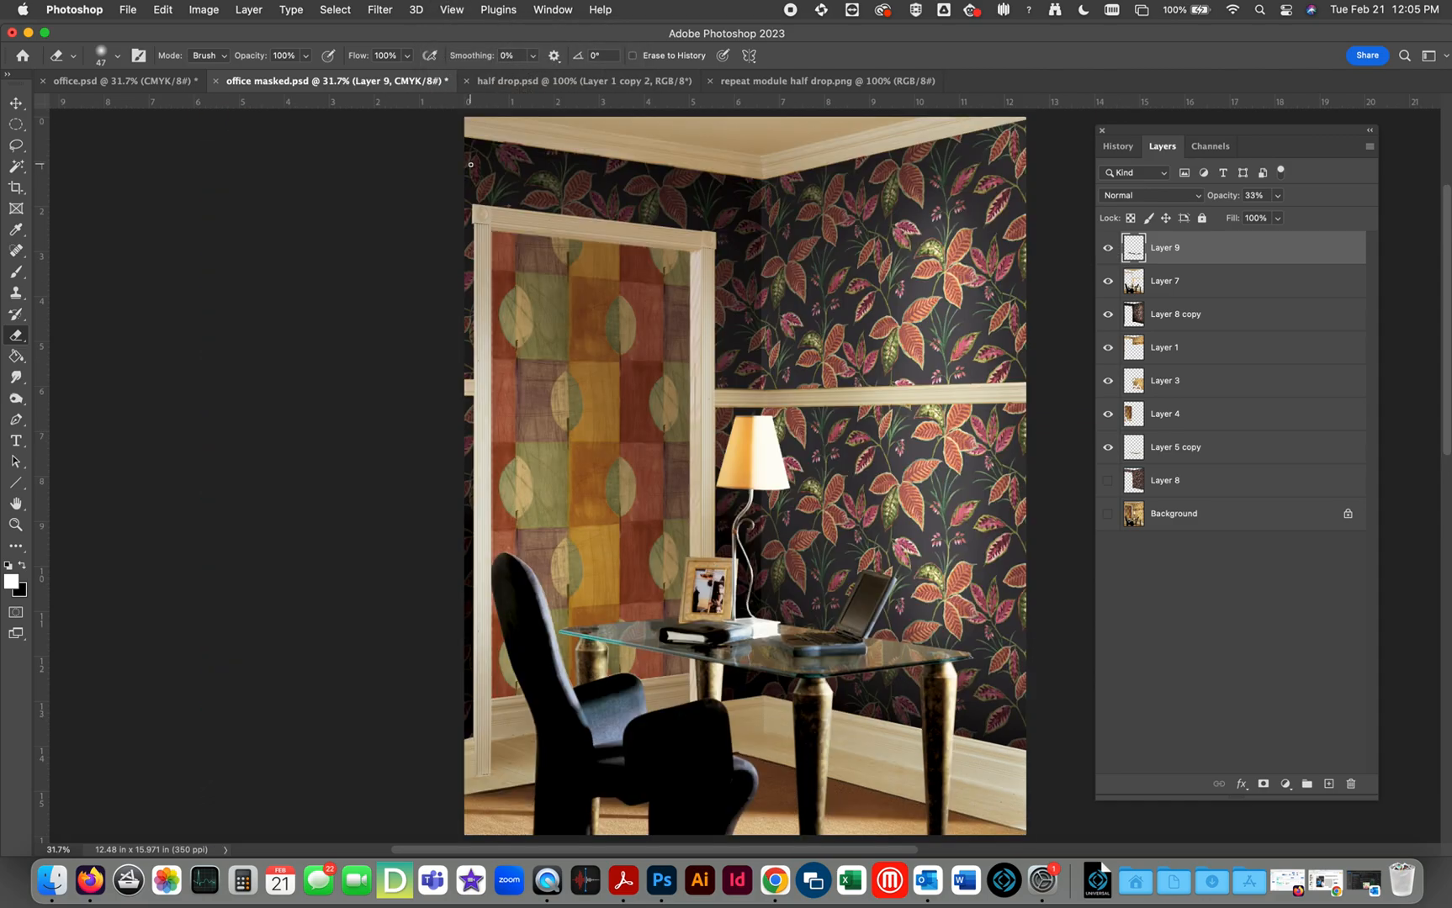
key("super+minus")
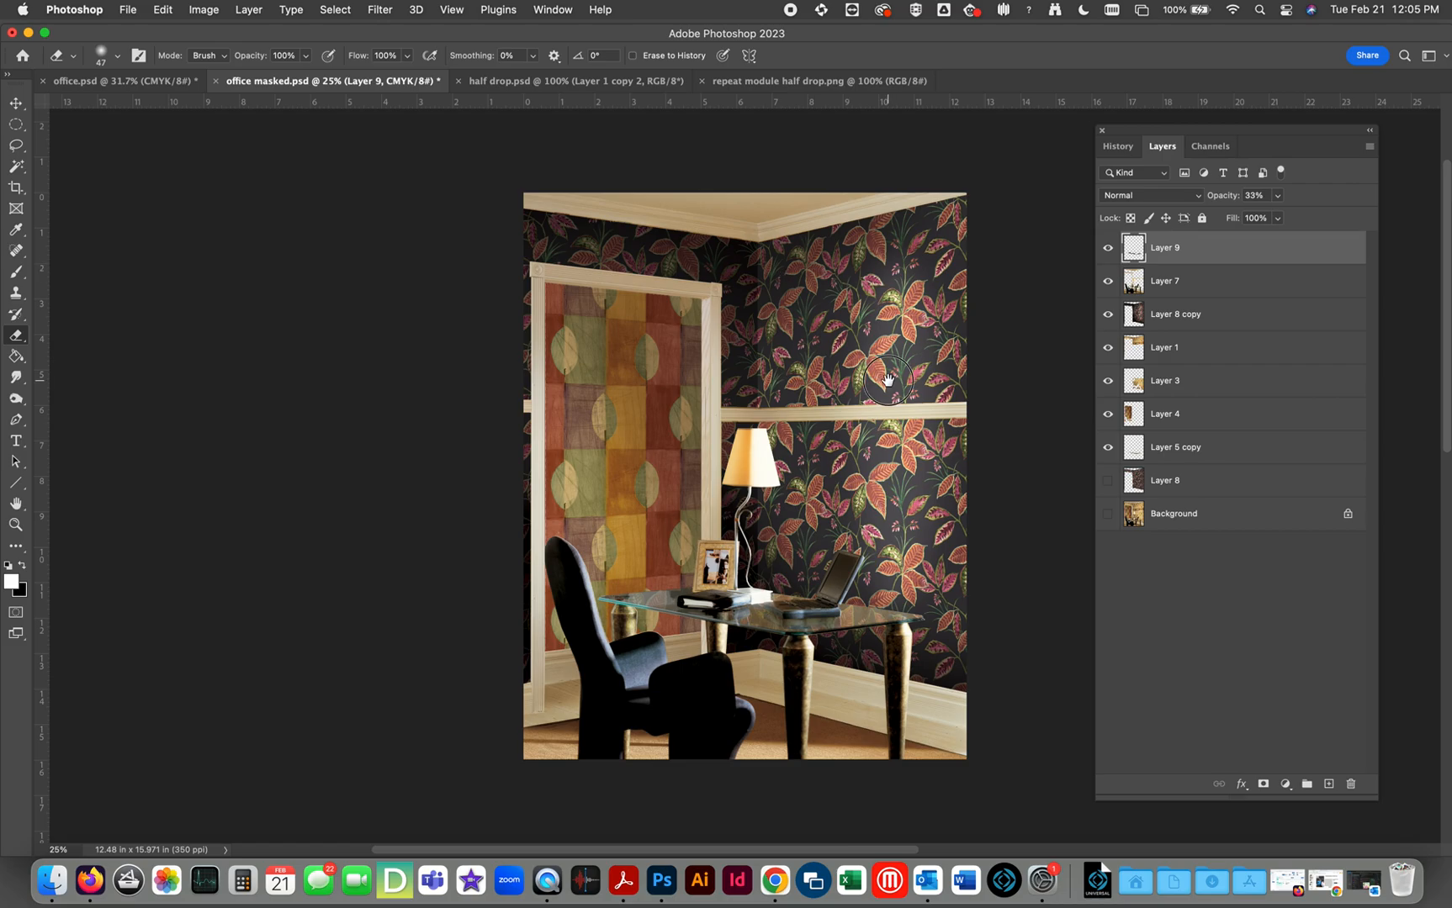
scroll(883, 379, "right", 5)
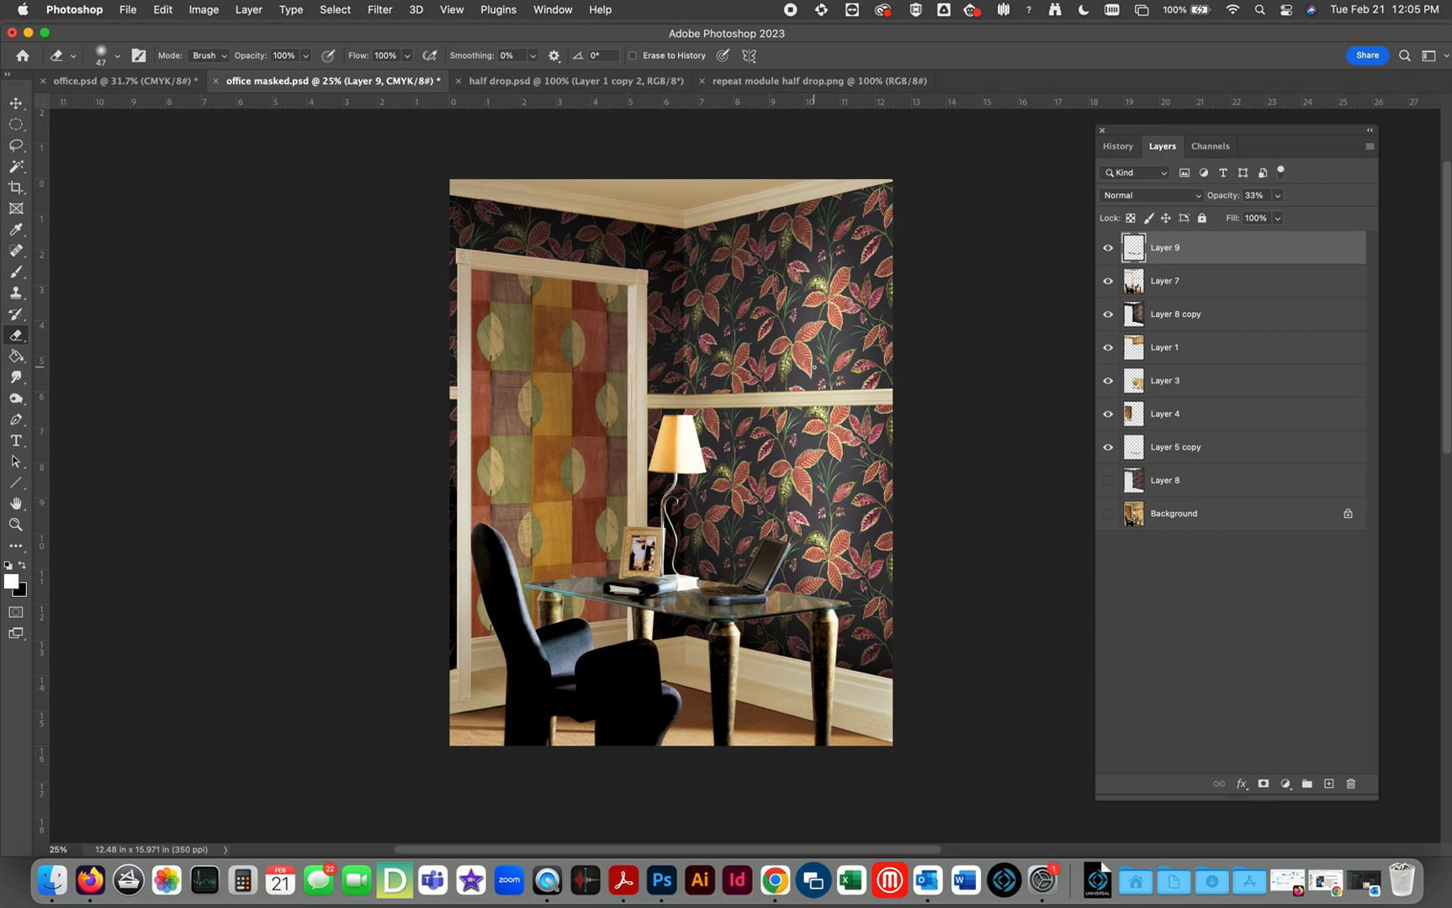
left_click(1175, 489)
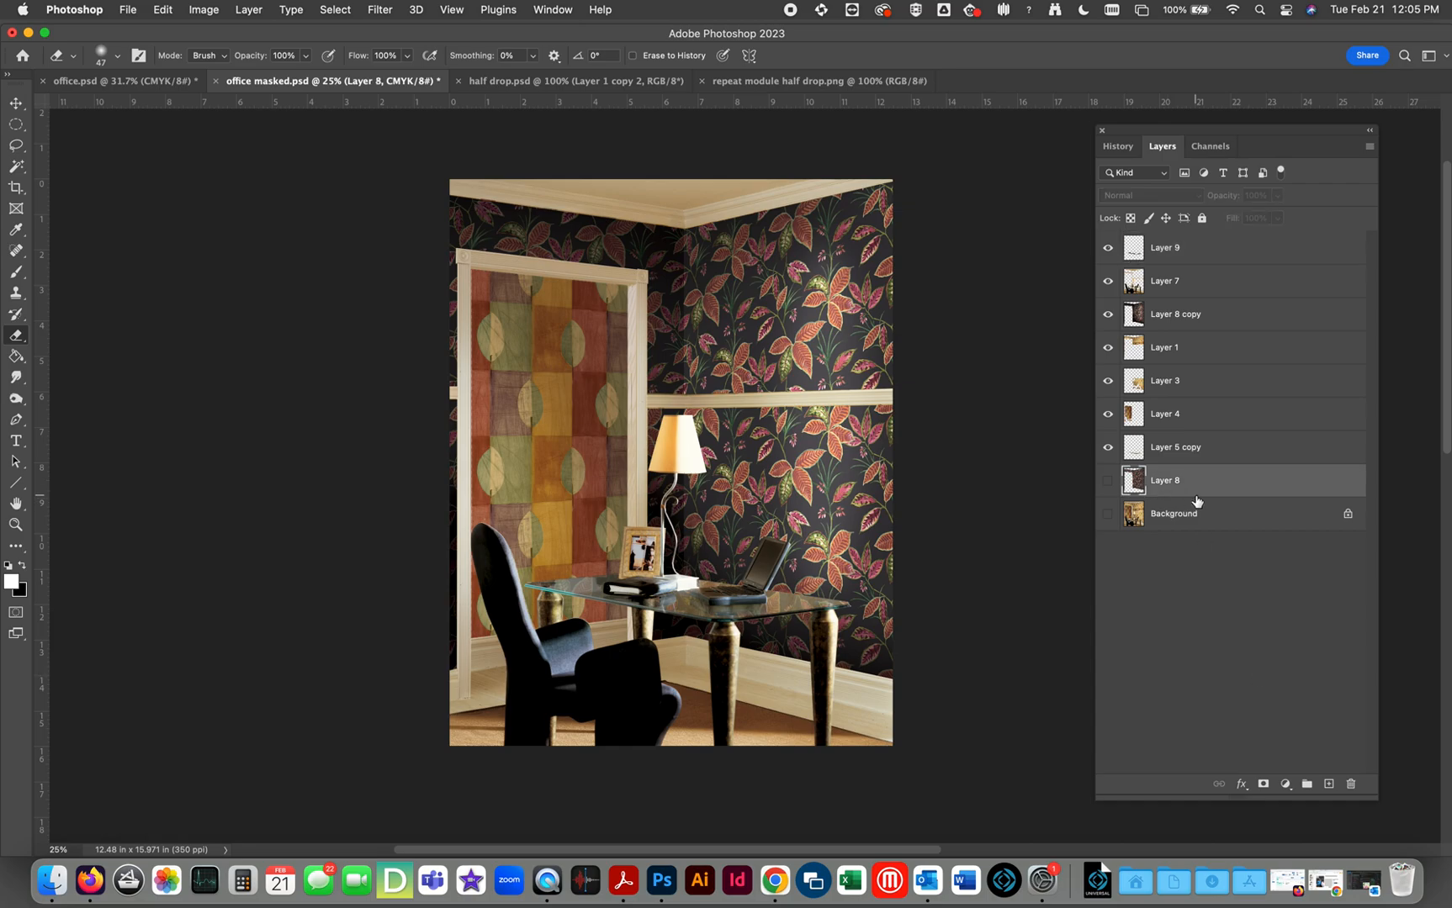
left_click_drag(1169, 488, 1333, 784)
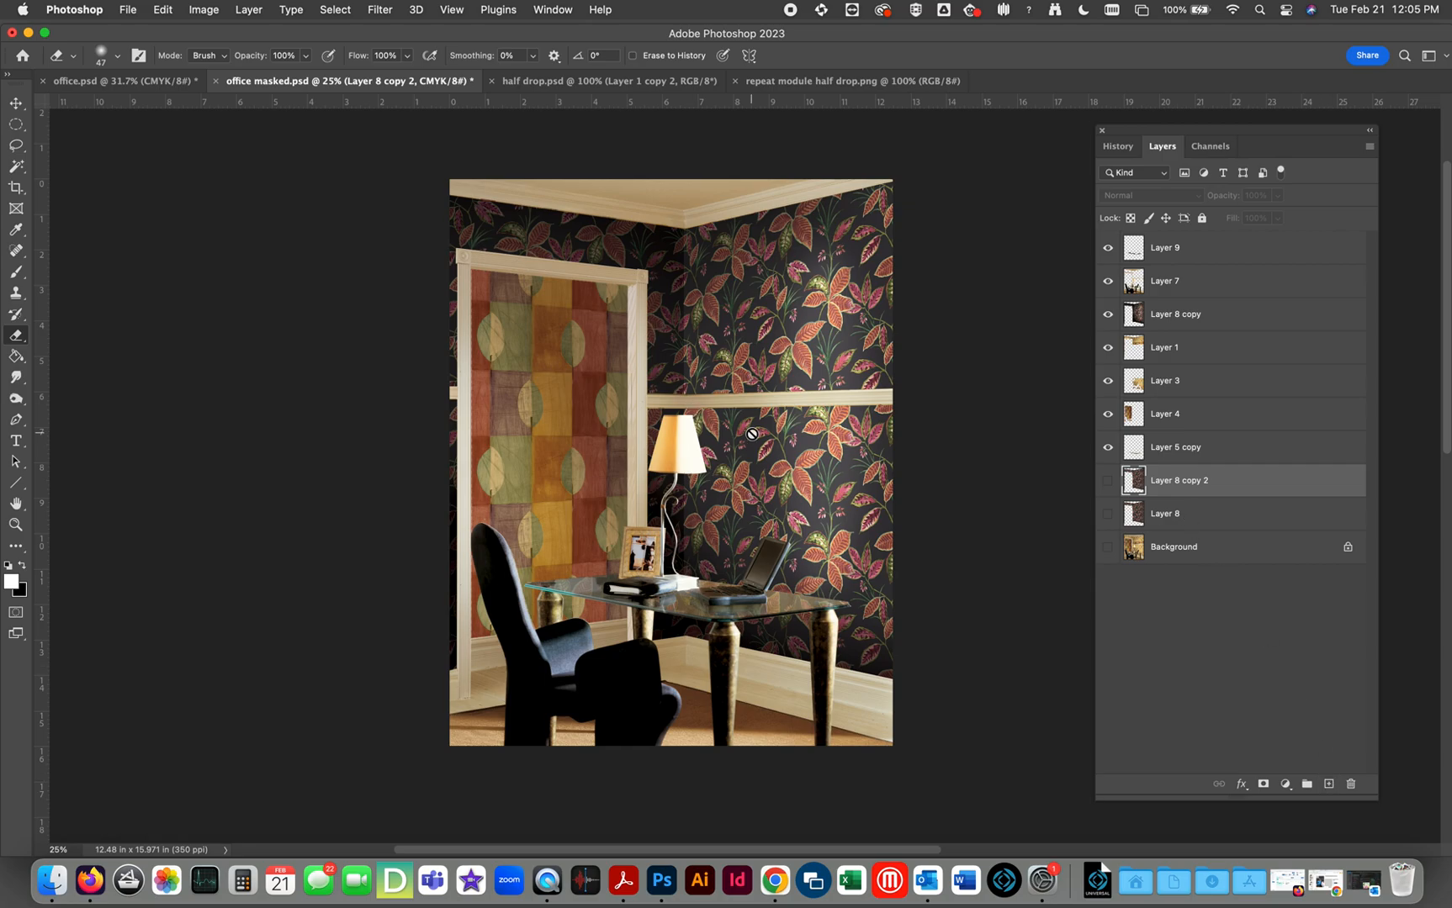
Step: Try to move the wallpaper over toward the door, undo the move, and reselect Layer 8 copy 2
key("v")
left_click_drag(772, 473, 538, 490)
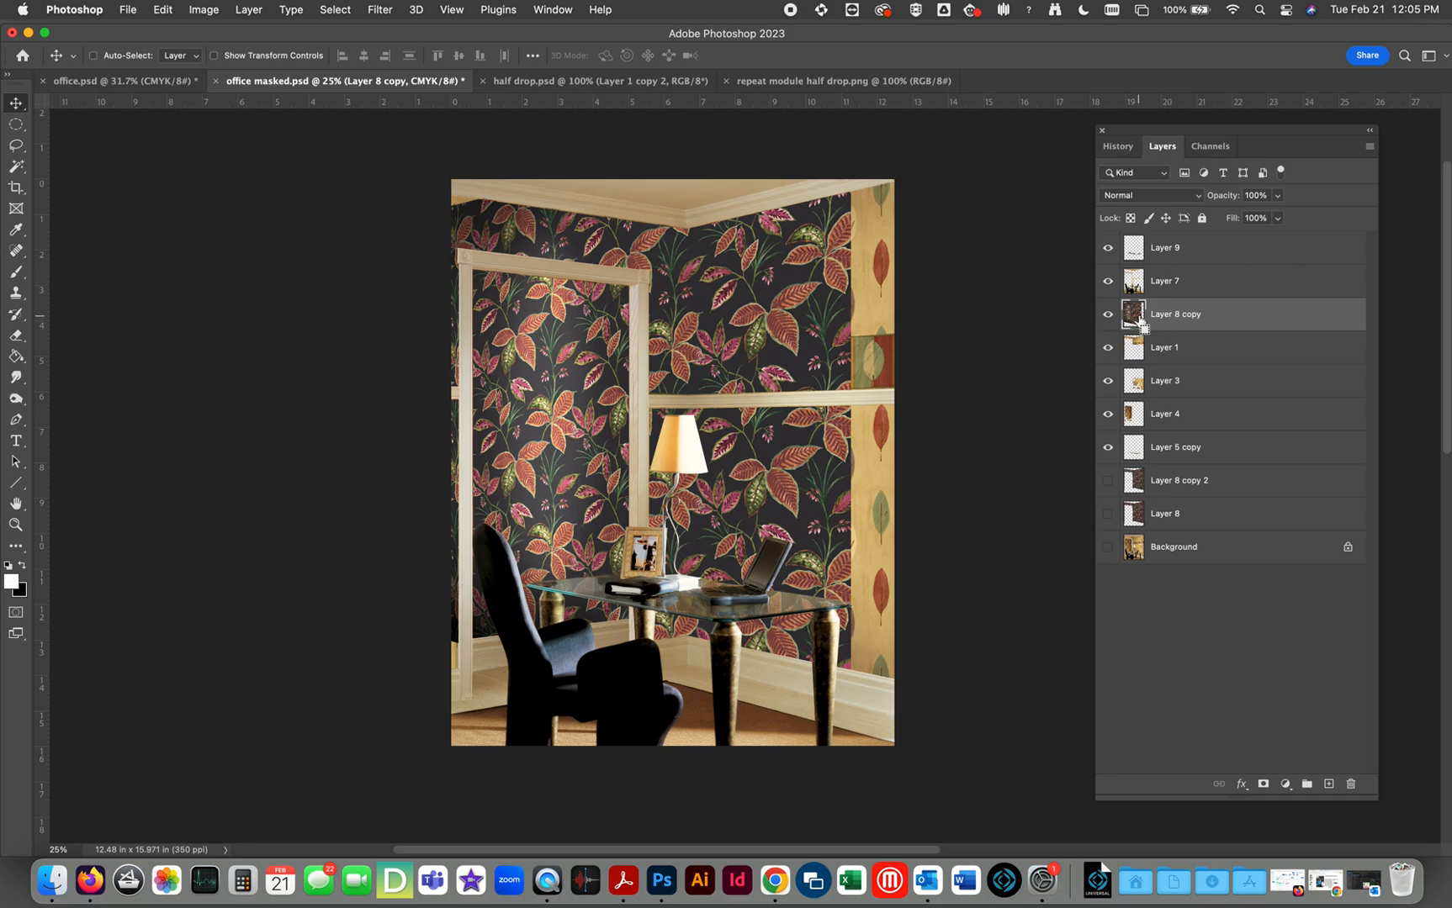
key("super+z")
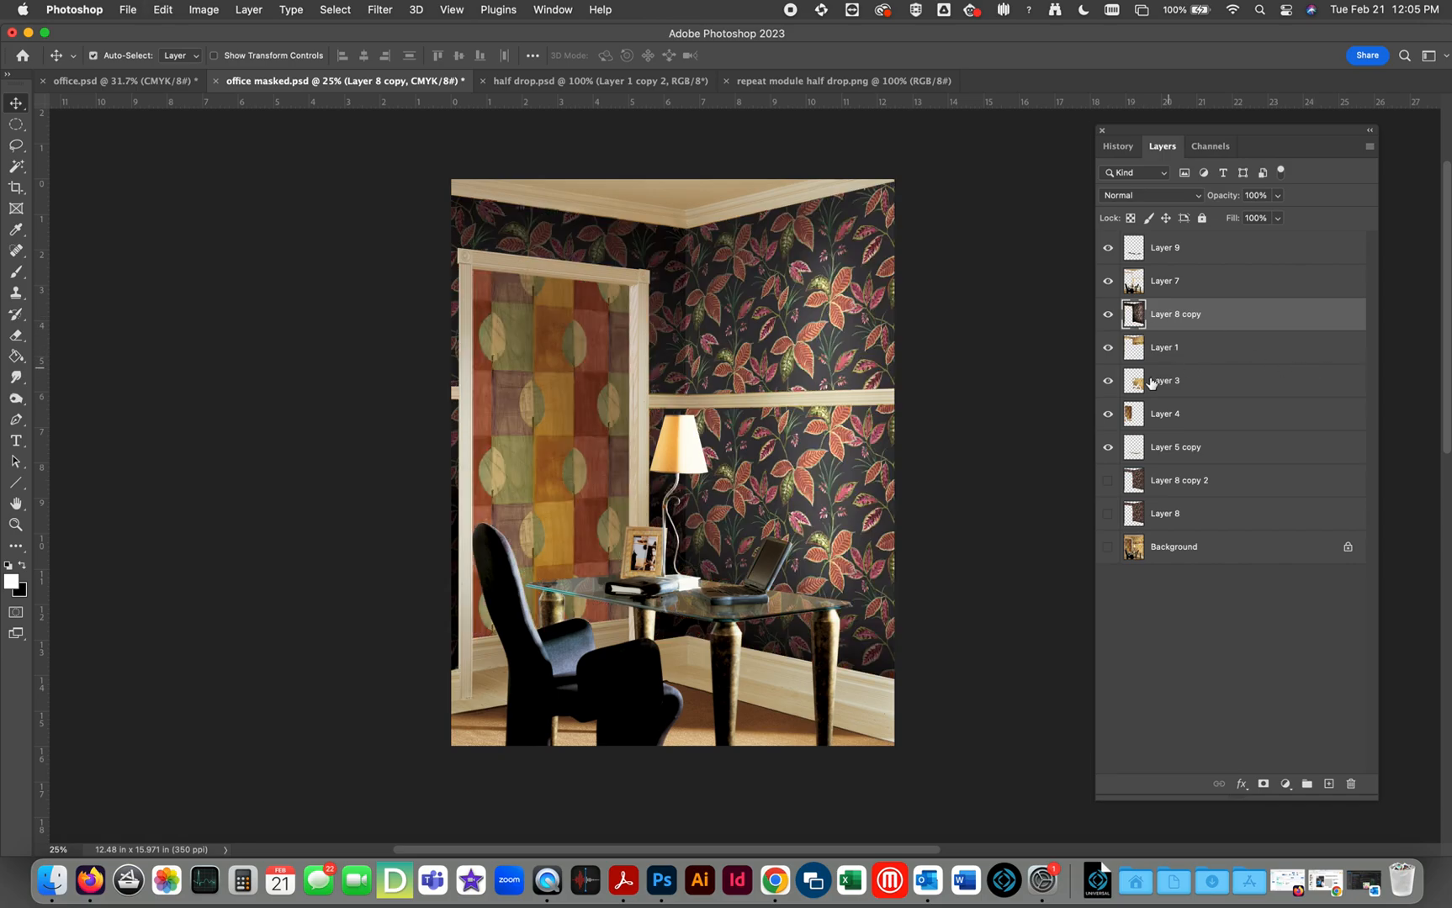
left_click(1137, 487)
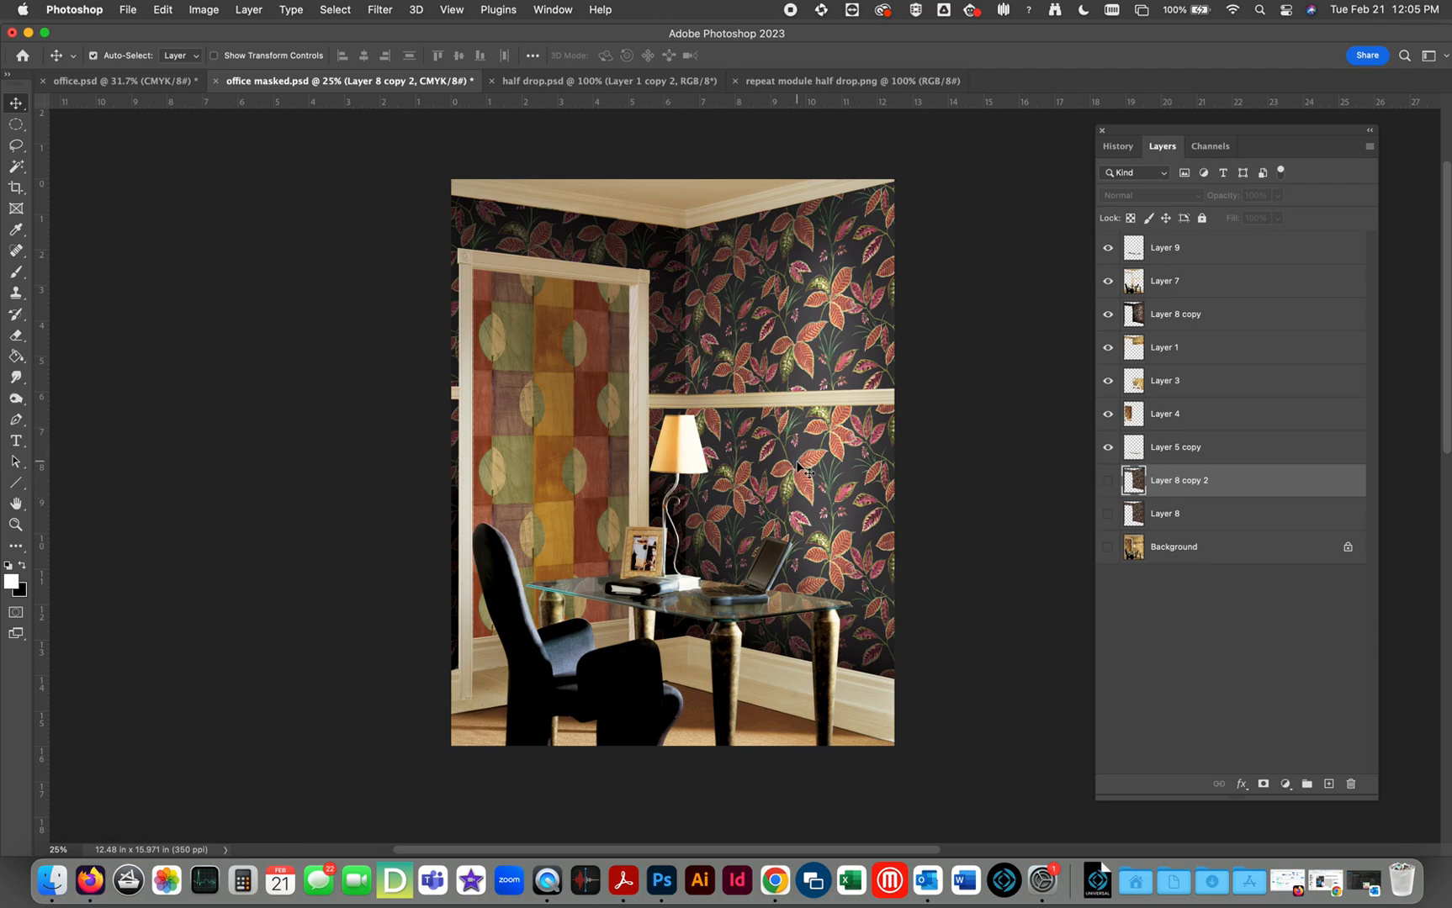
Step: Show Layer 8 copy 2, place it directly above Layer 1, and shift its wallpaper over to fill the doorway behind Layer 8 copy
left_click(1107, 315)
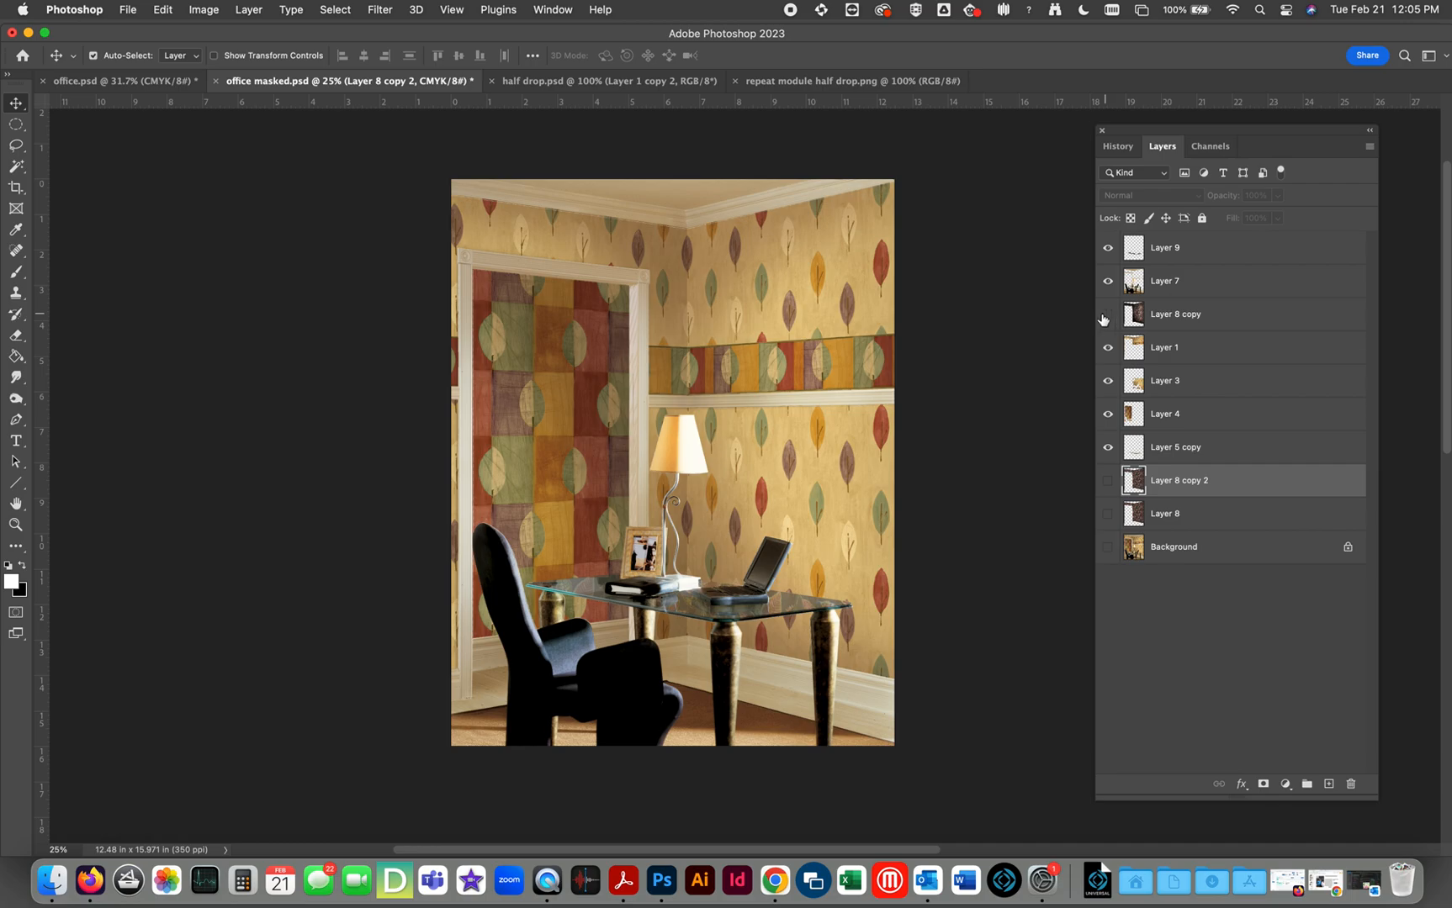
left_click(1107, 483)
left_click_drag(1135, 486, 1144, 338)
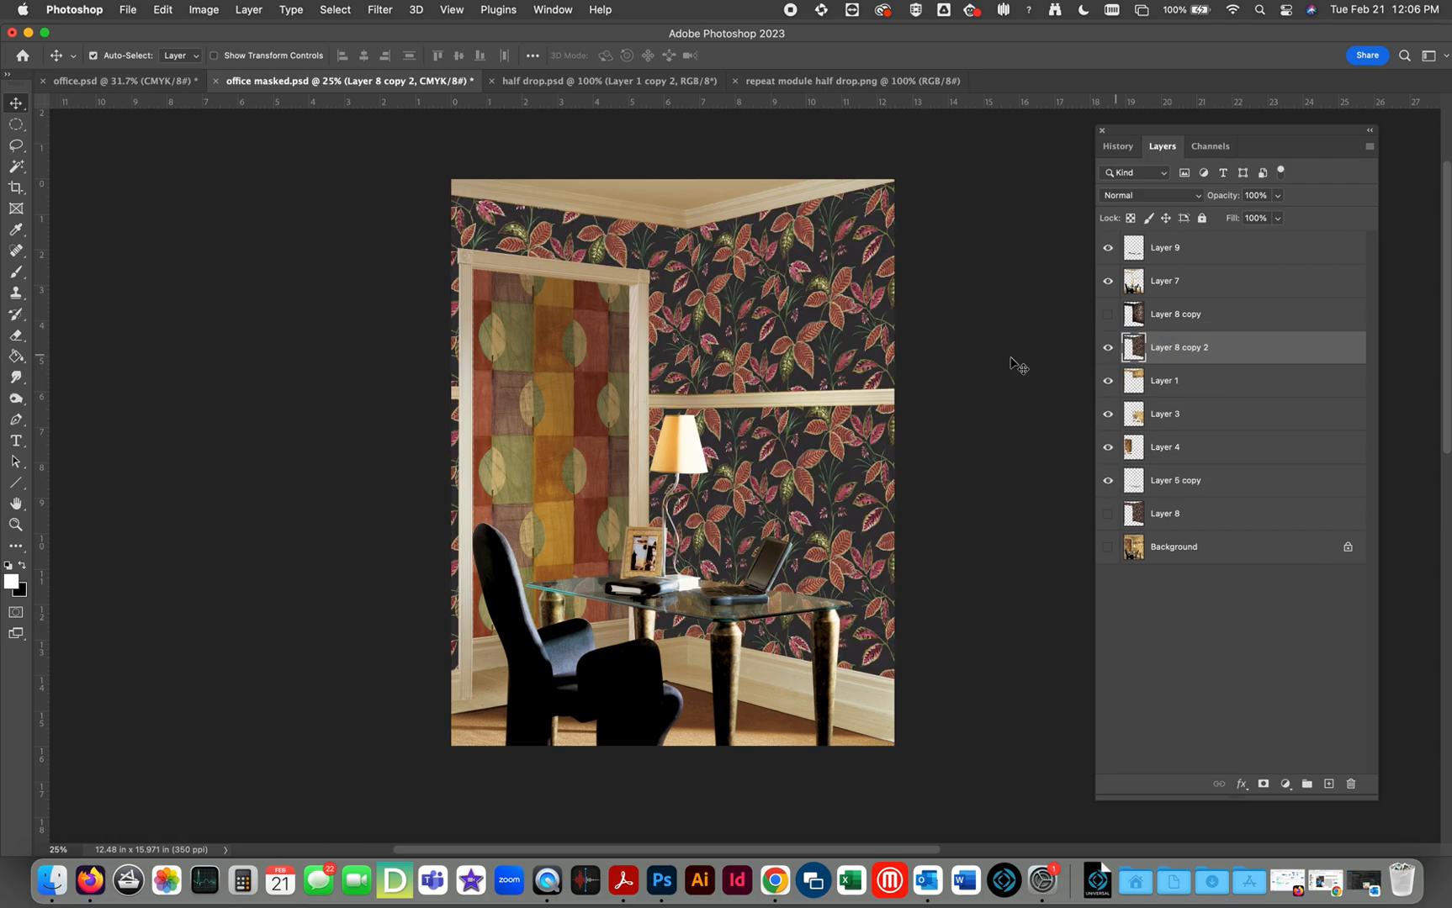
left_click_drag(787, 360, 557, 361)
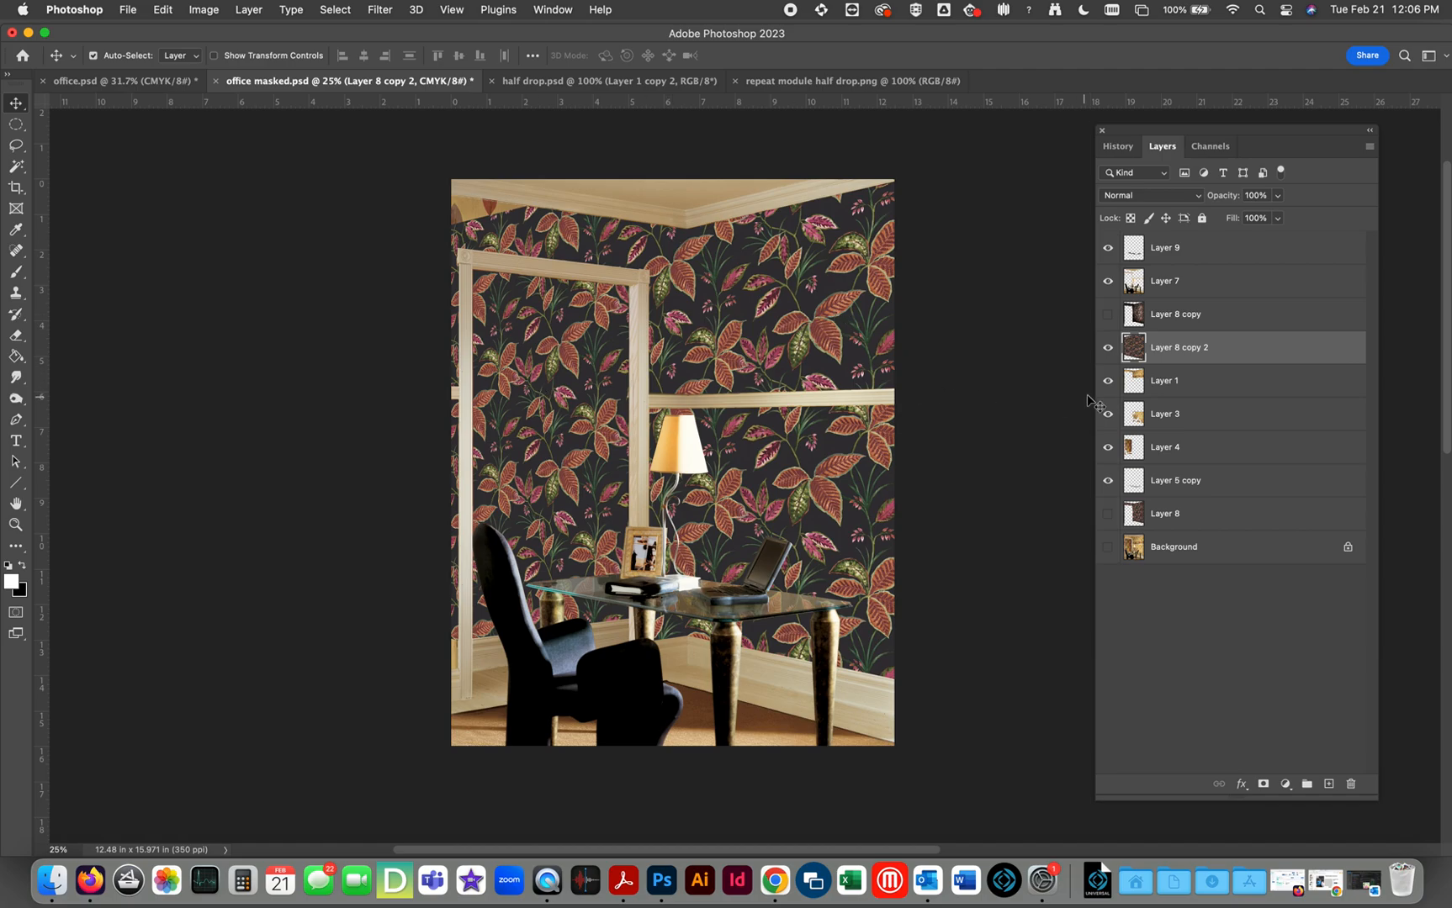
left_click_drag(513, 389, 570, 395)
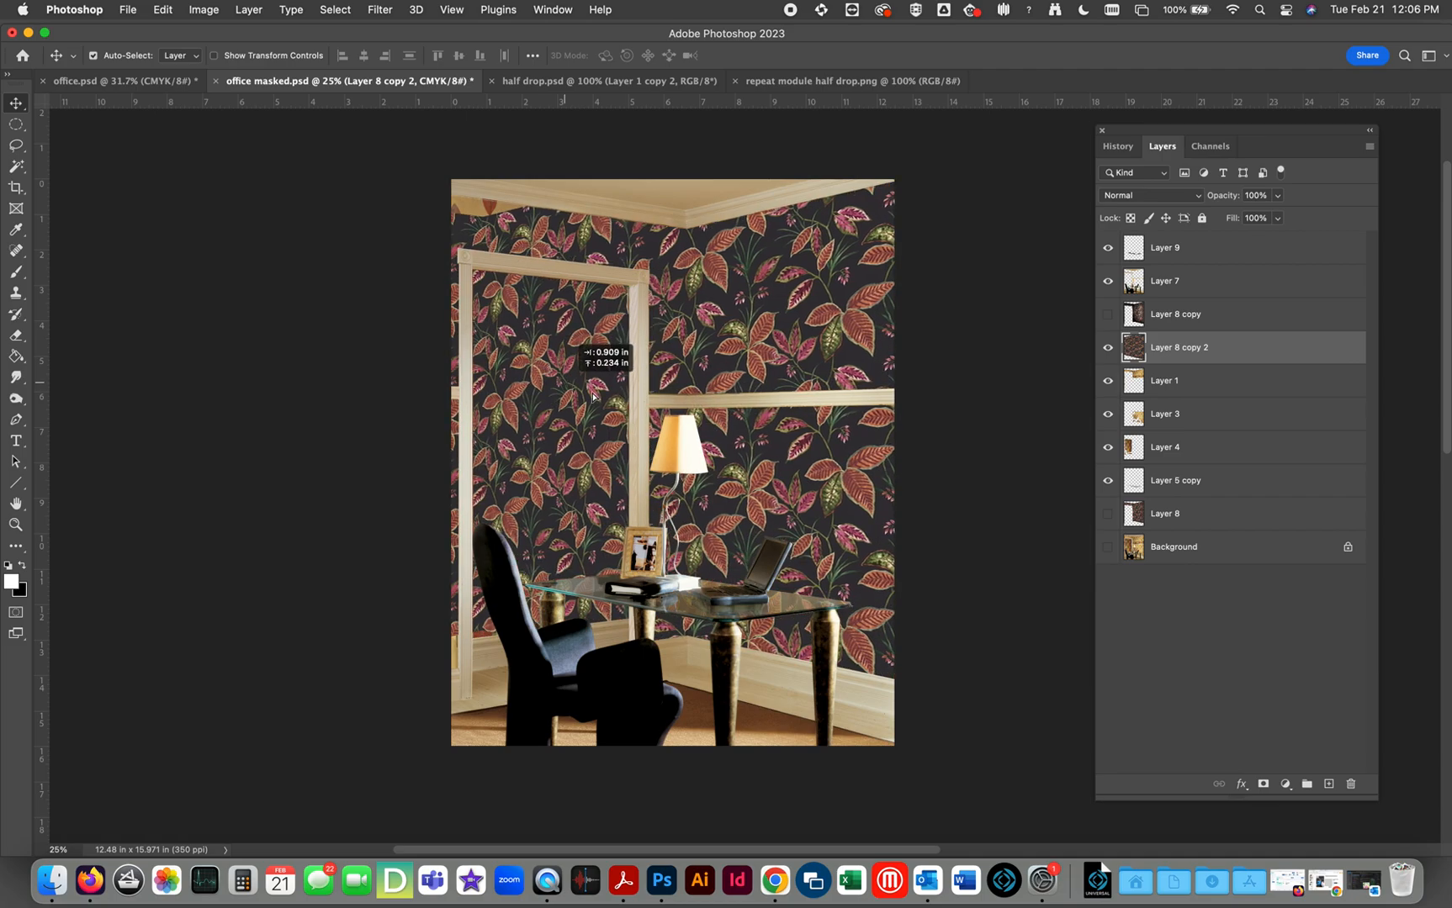
left_click(1108, 317)
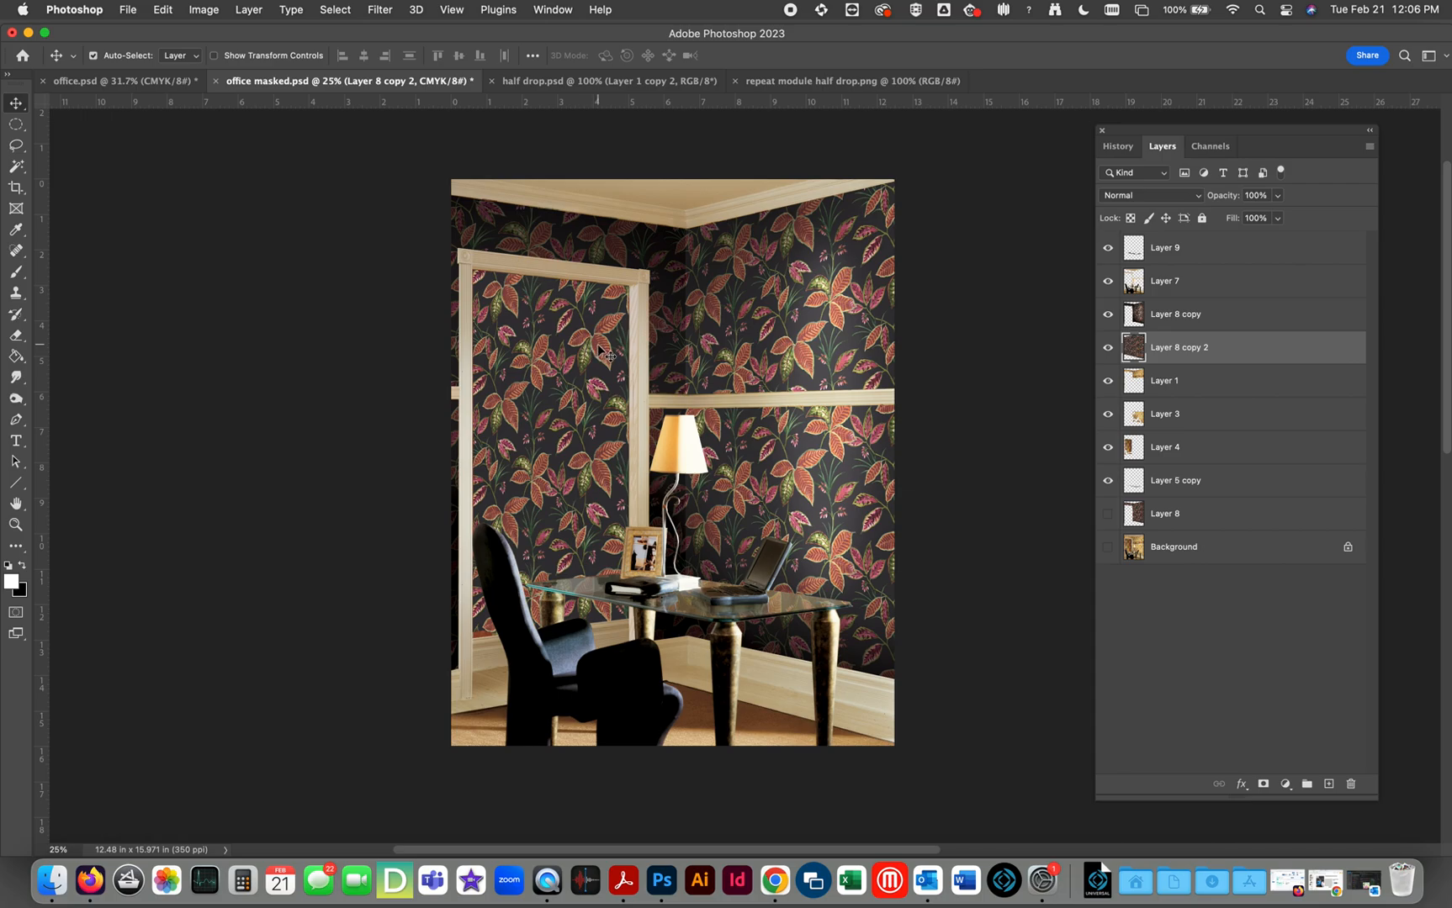
Step: Scale the doorway wallpaper on Layer 8 copy 2 down to 82.96% and reposition it across the door opening
key("super+t")
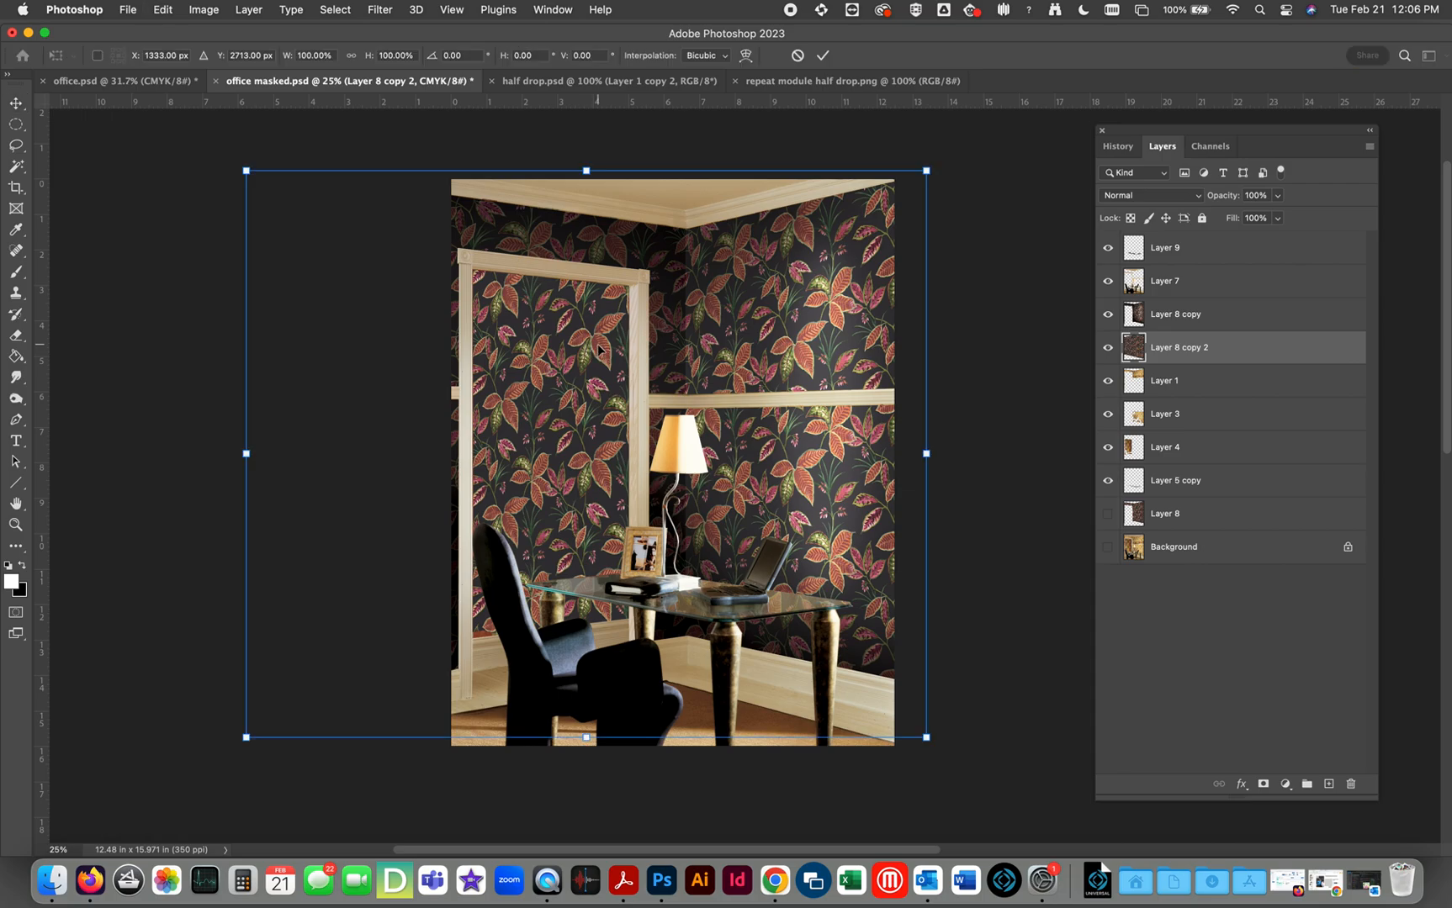
left_click_drag(926, 737, 732, 642)
left_click_drag(532, 461, 492, 530)
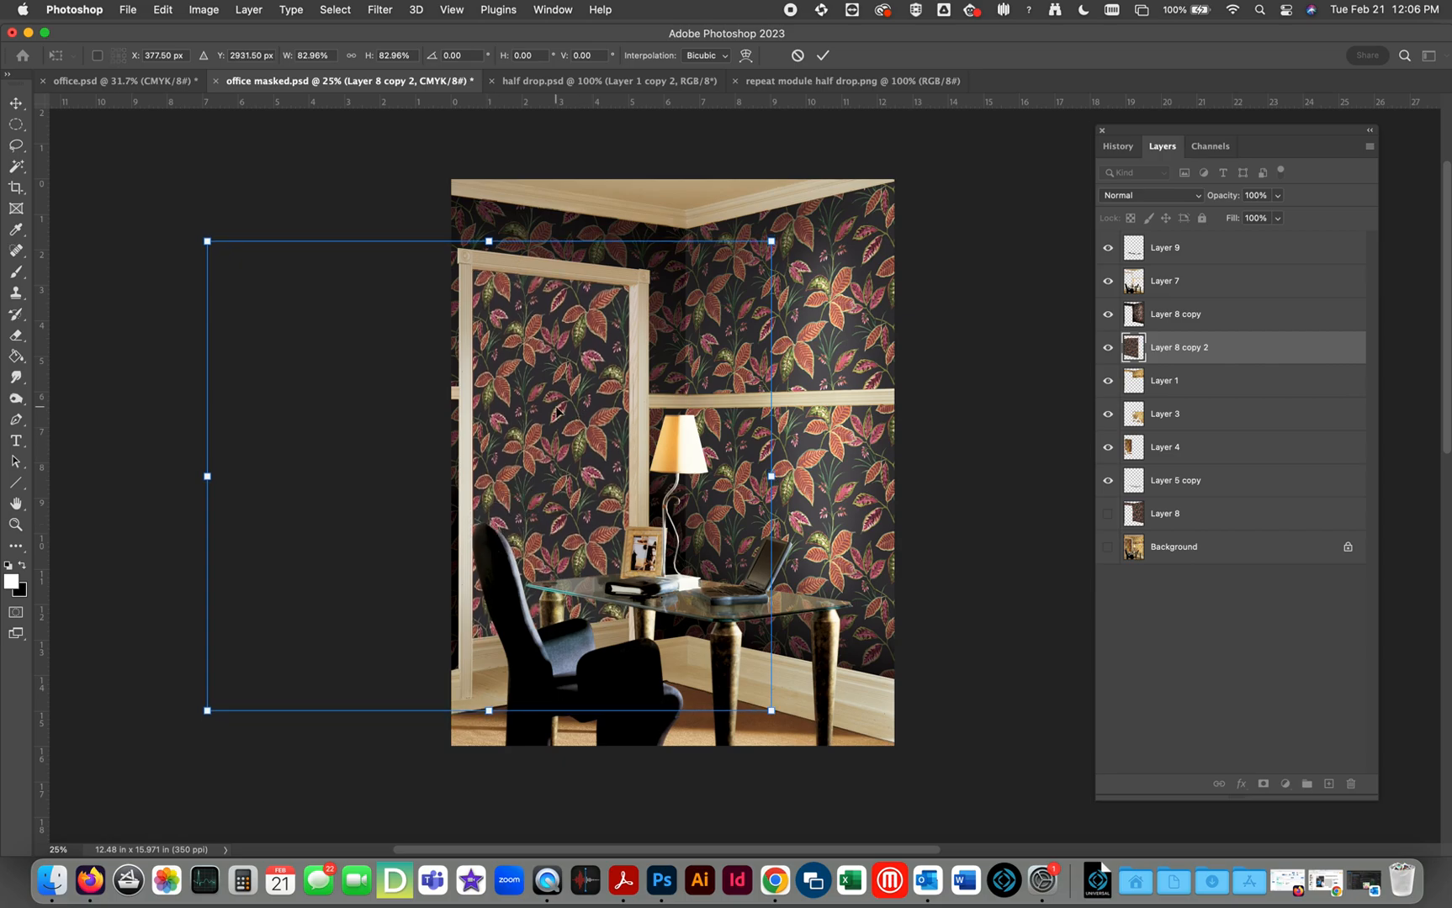
key("Return")
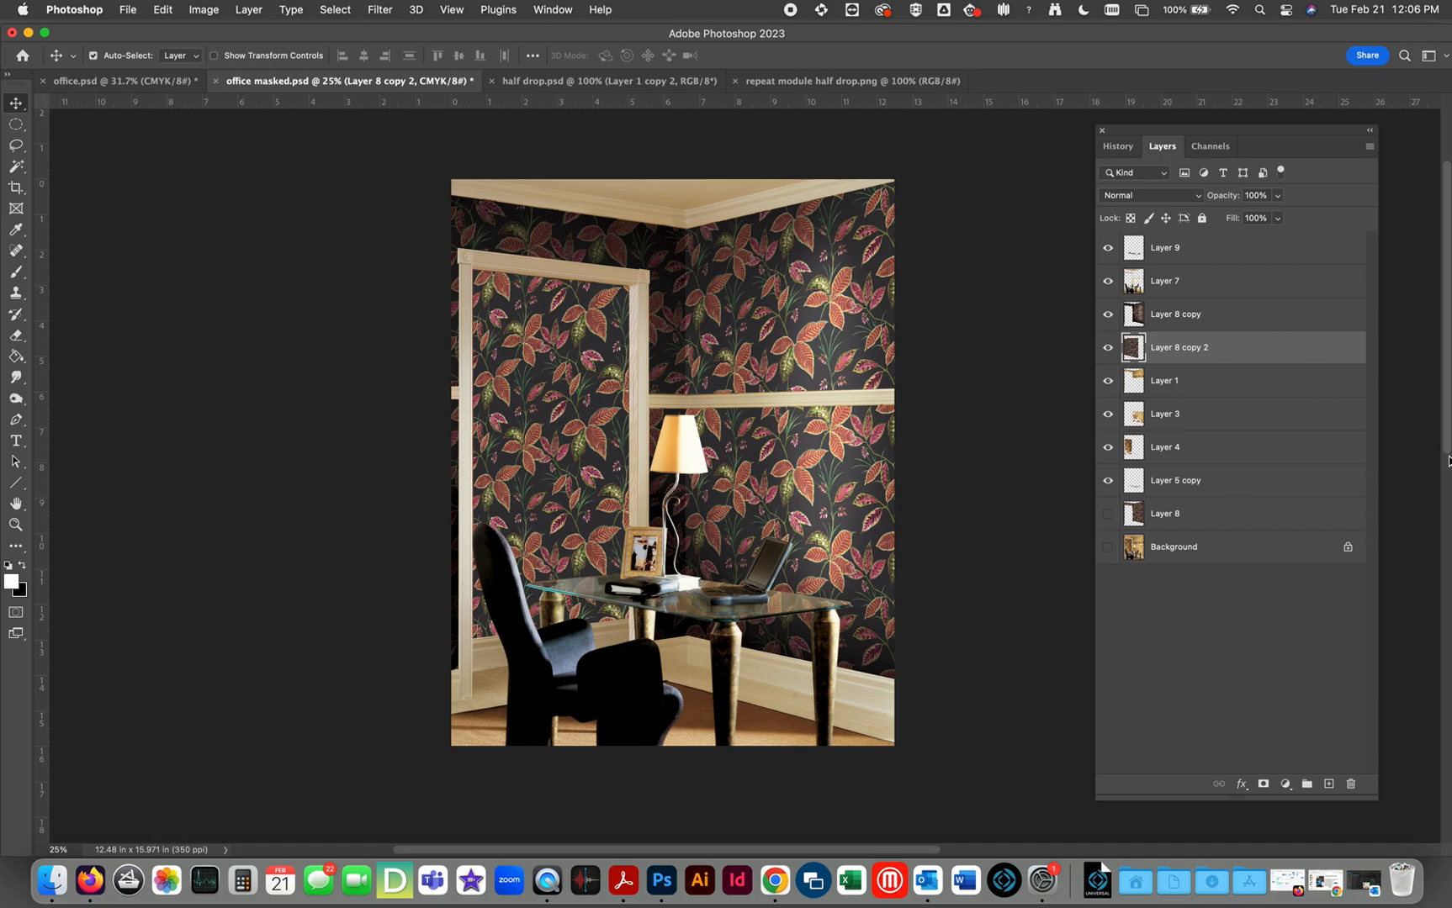
Step: Check the doorway wallpaper with its layer off and on, and isolate the original photo on the Background layer
left_click(1107, 348)
left_click(1107, 348)
left_click_drag(1105, 248, 1133, 681)
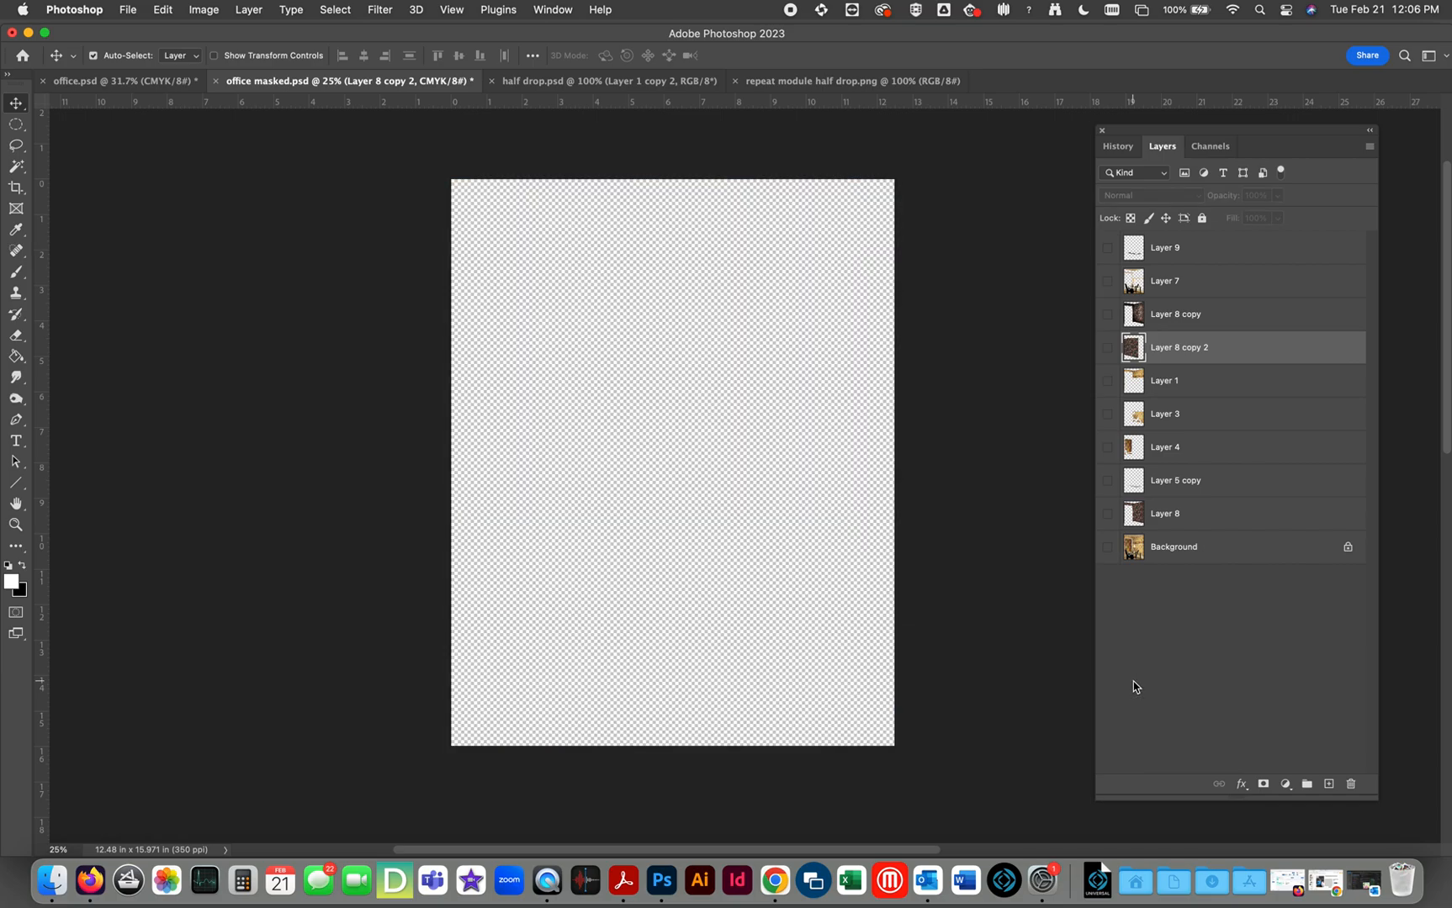
left_click(1108, 548)
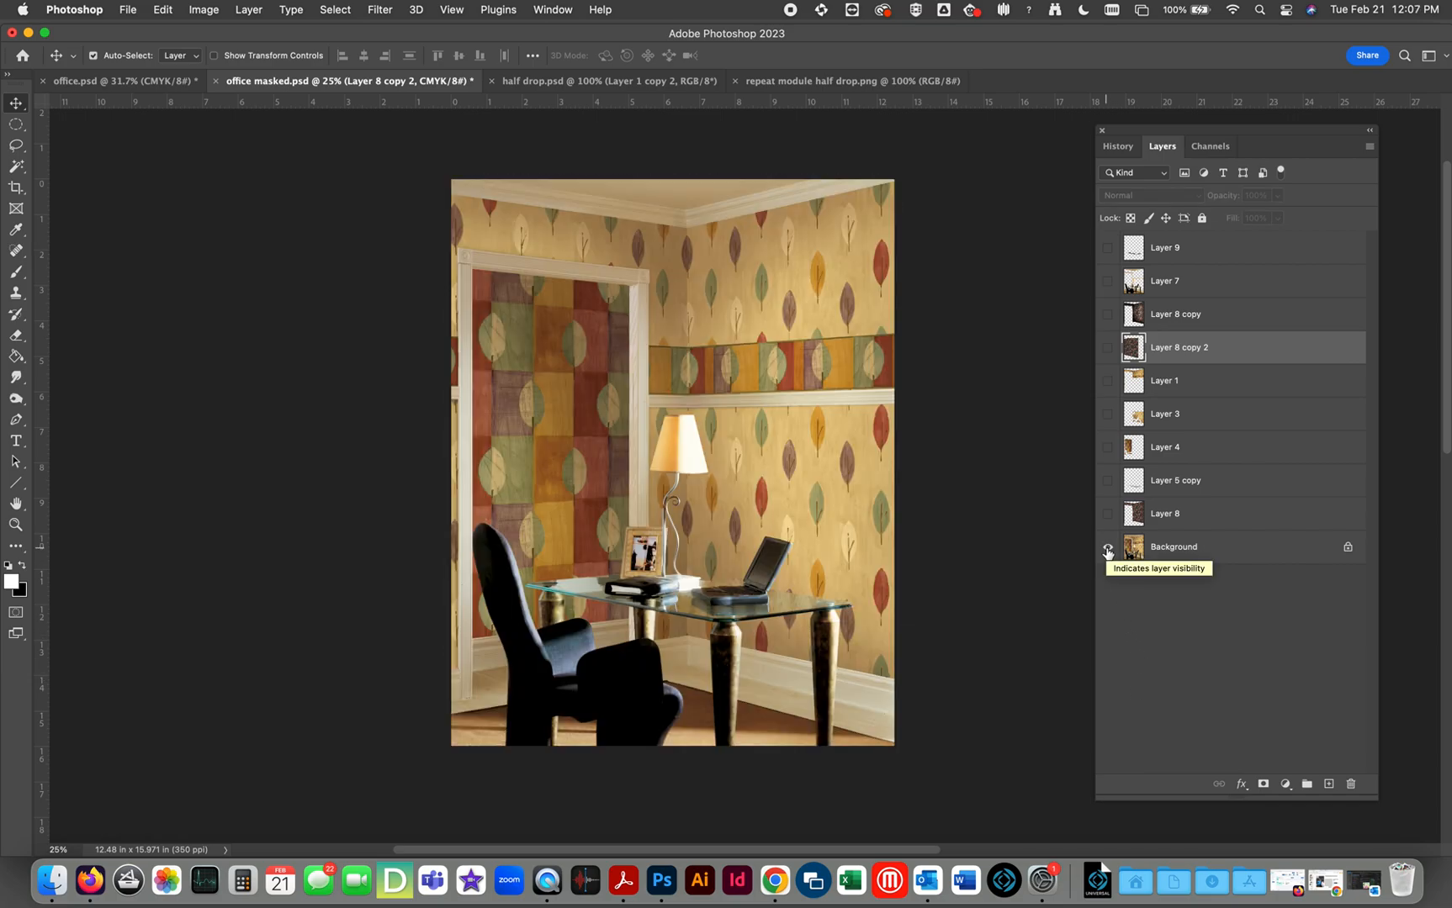
Step: Reveal the layers one at a time from Layer 8 up to Layer 9 to review how the composite is stacked
left_click(1107, 514)
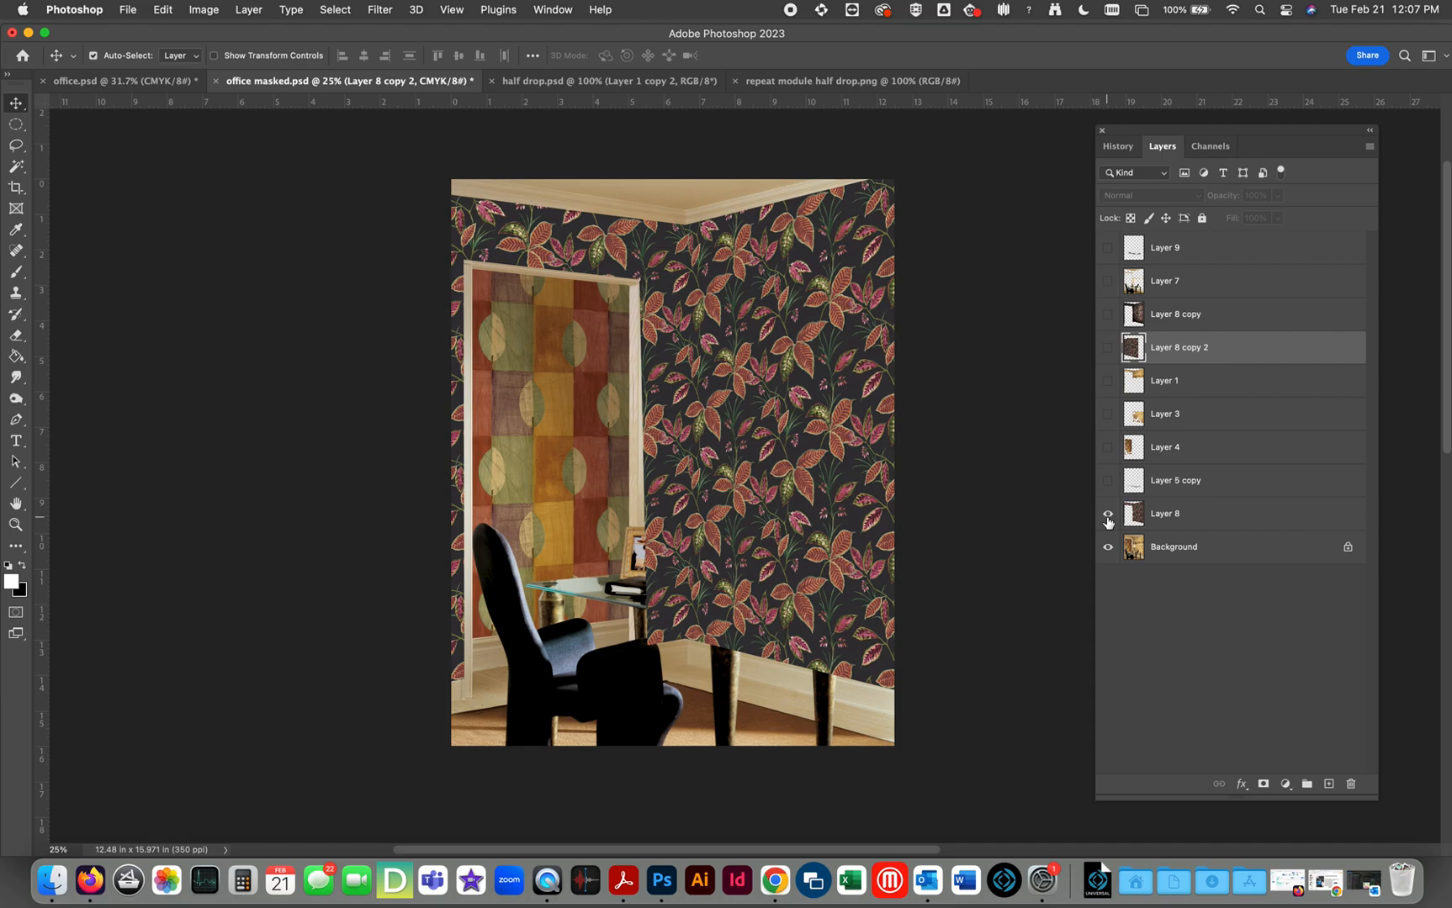
left_click(1107, 481)
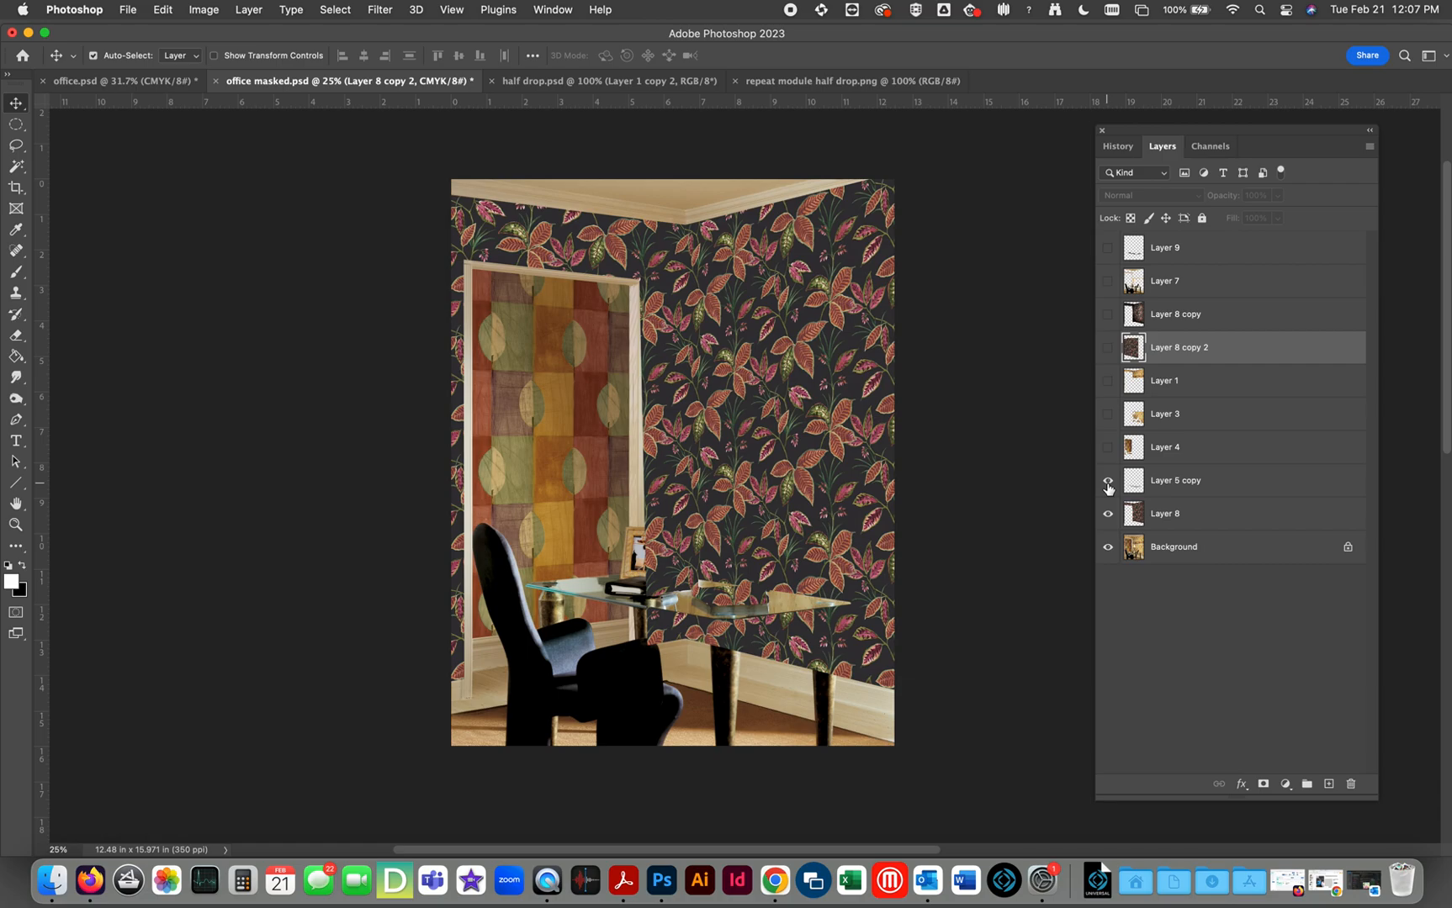
left_click(1107, 481)
left_click(1108, 414)
left_click(1108, 381)
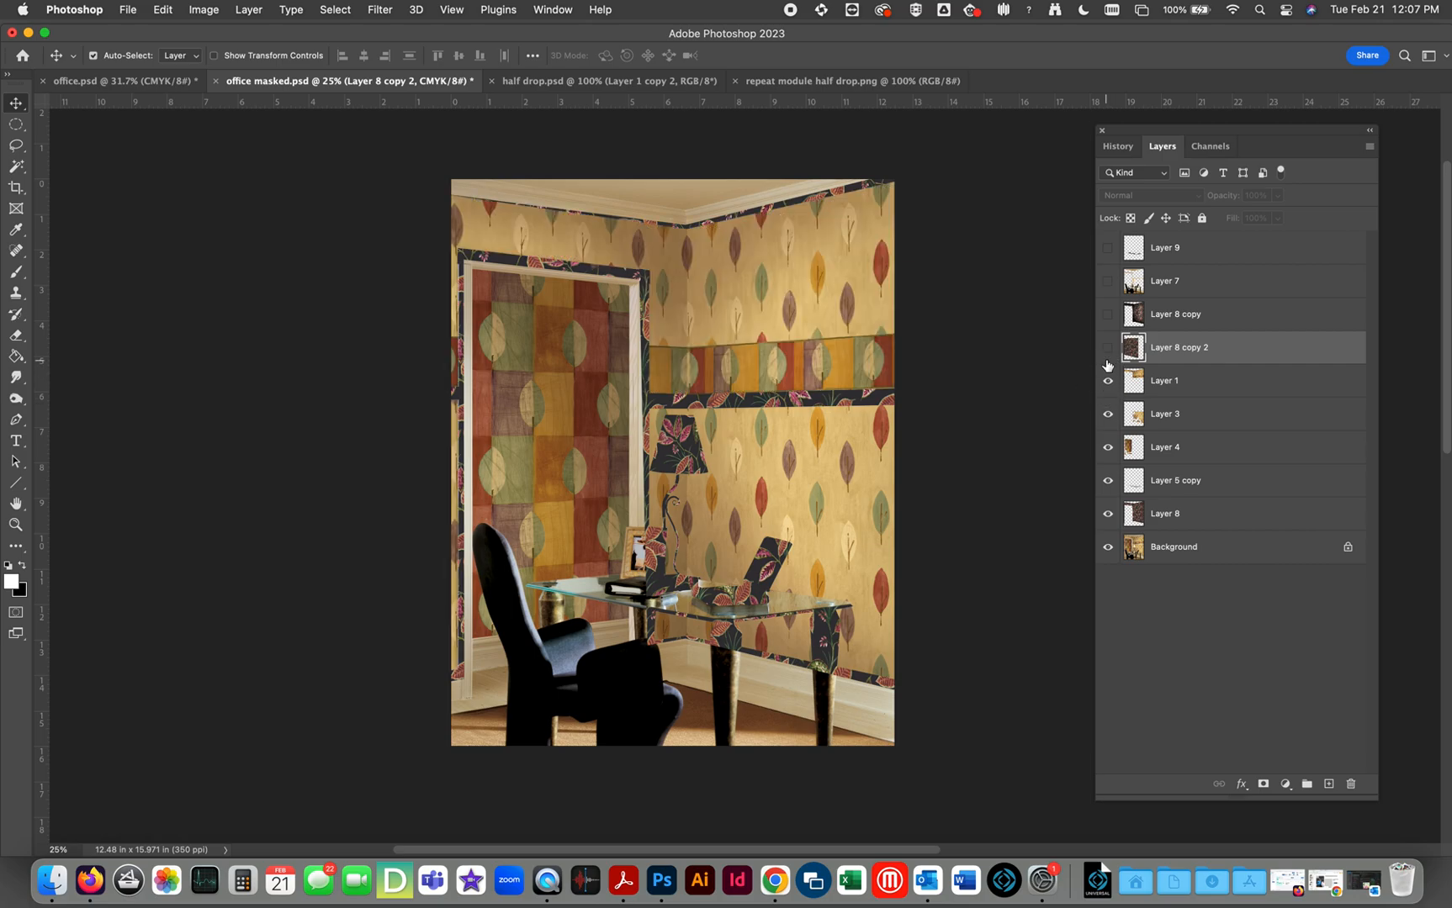
left_click(1108, 348)
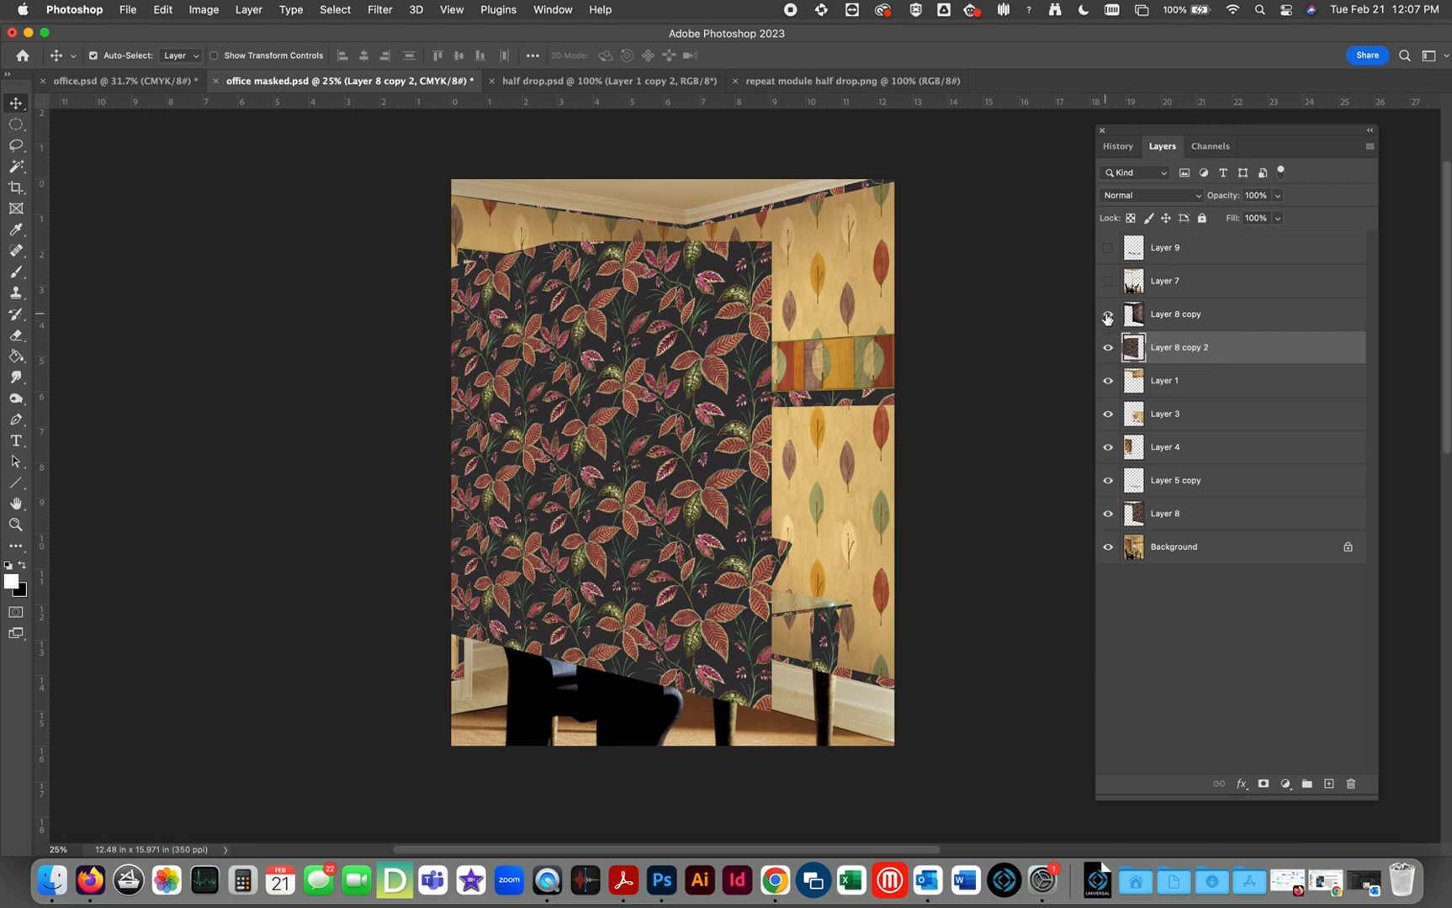
left_click(1107, 314)
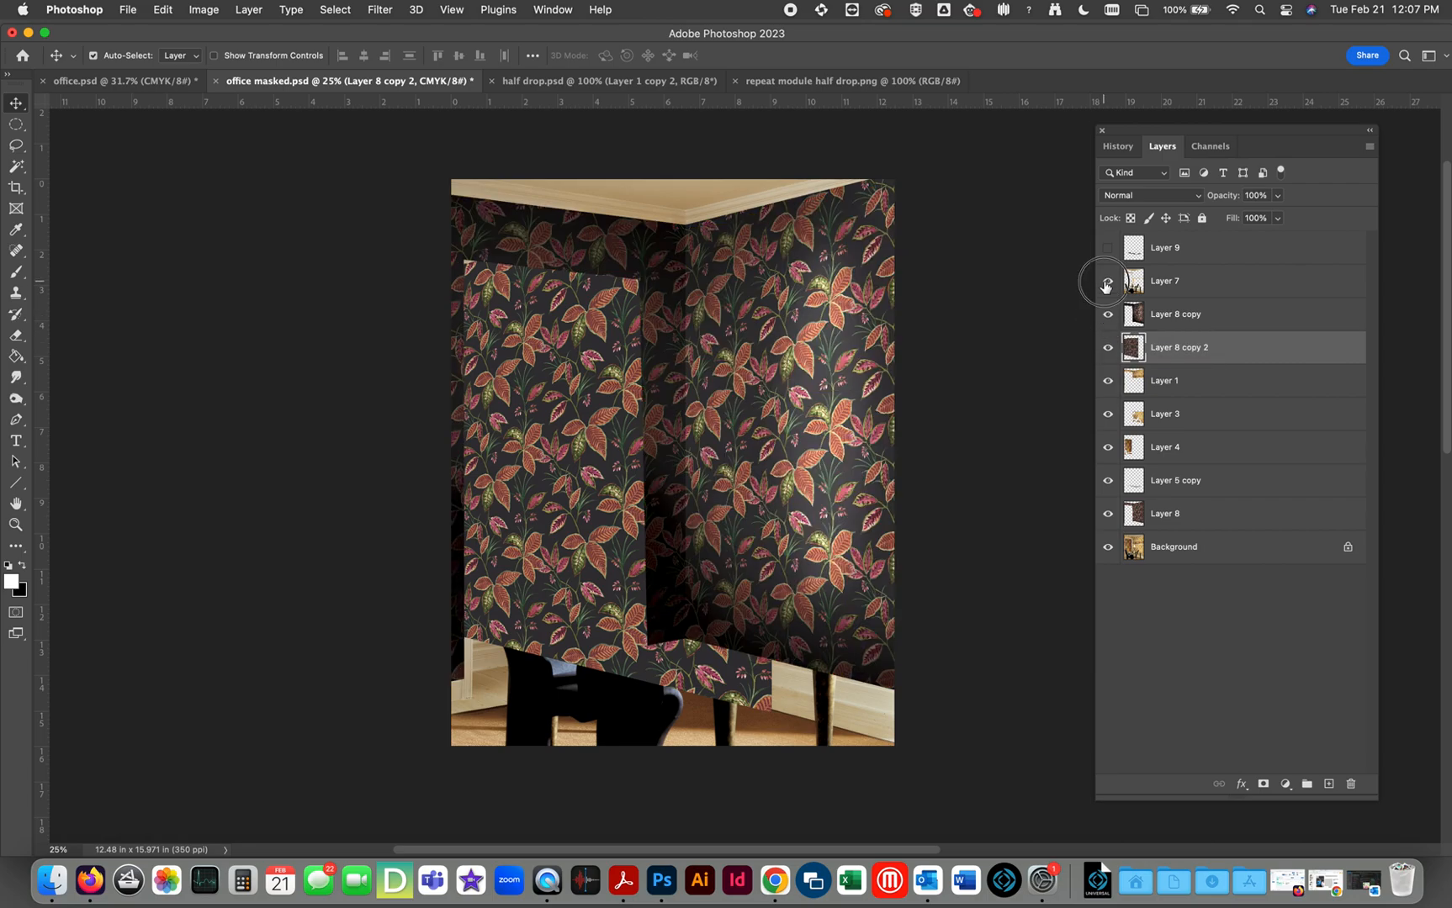
left_click(1107, 281)
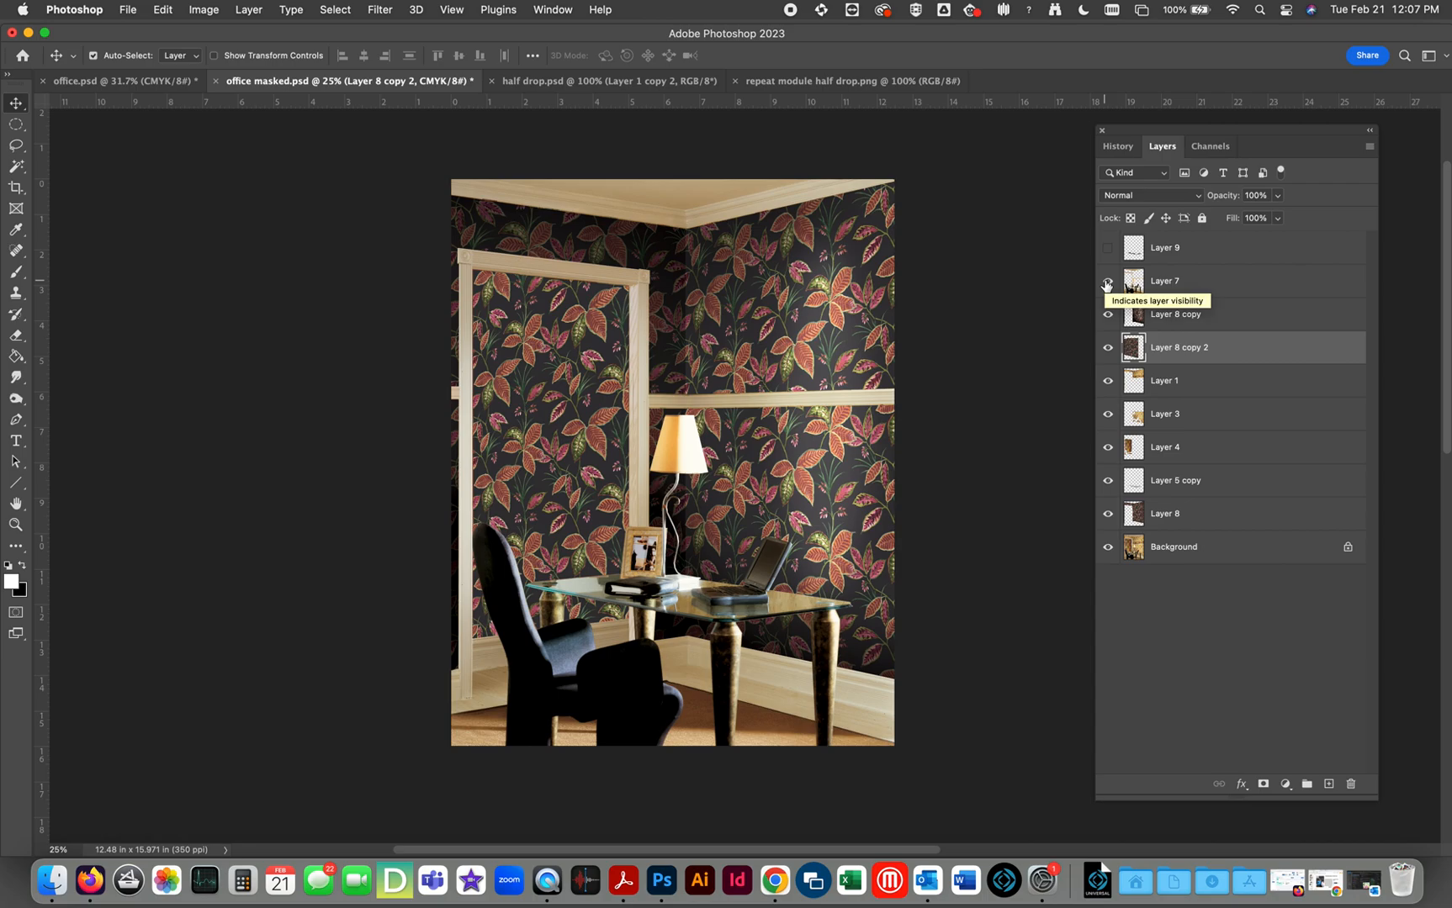
left_click(1108, 249)
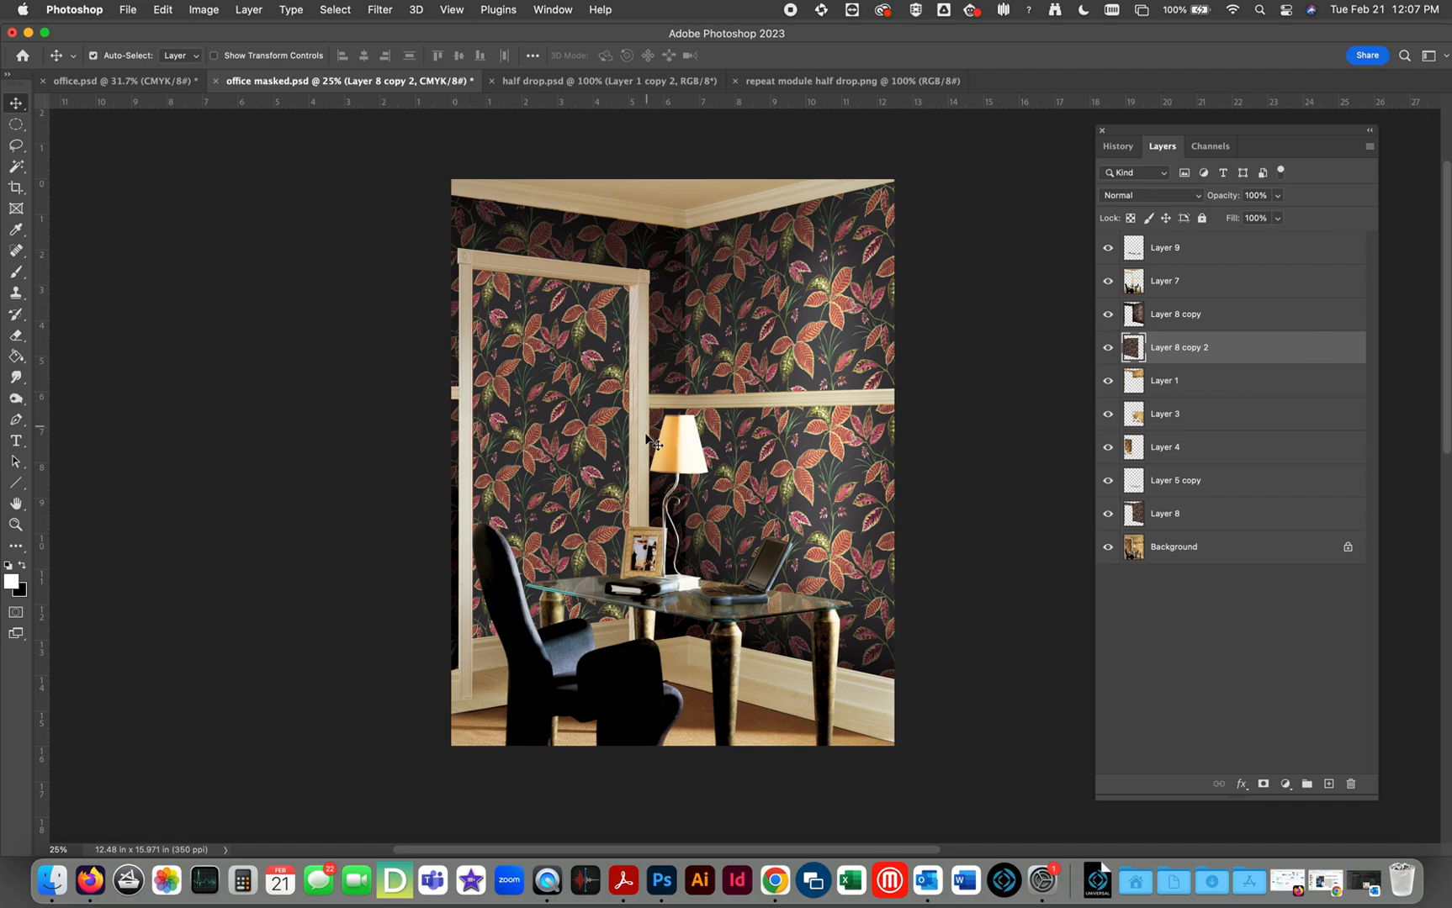
Step: Make a feathered tall elliptical selection over the right side of the doorway, and hide its edges and the guide
key("m")
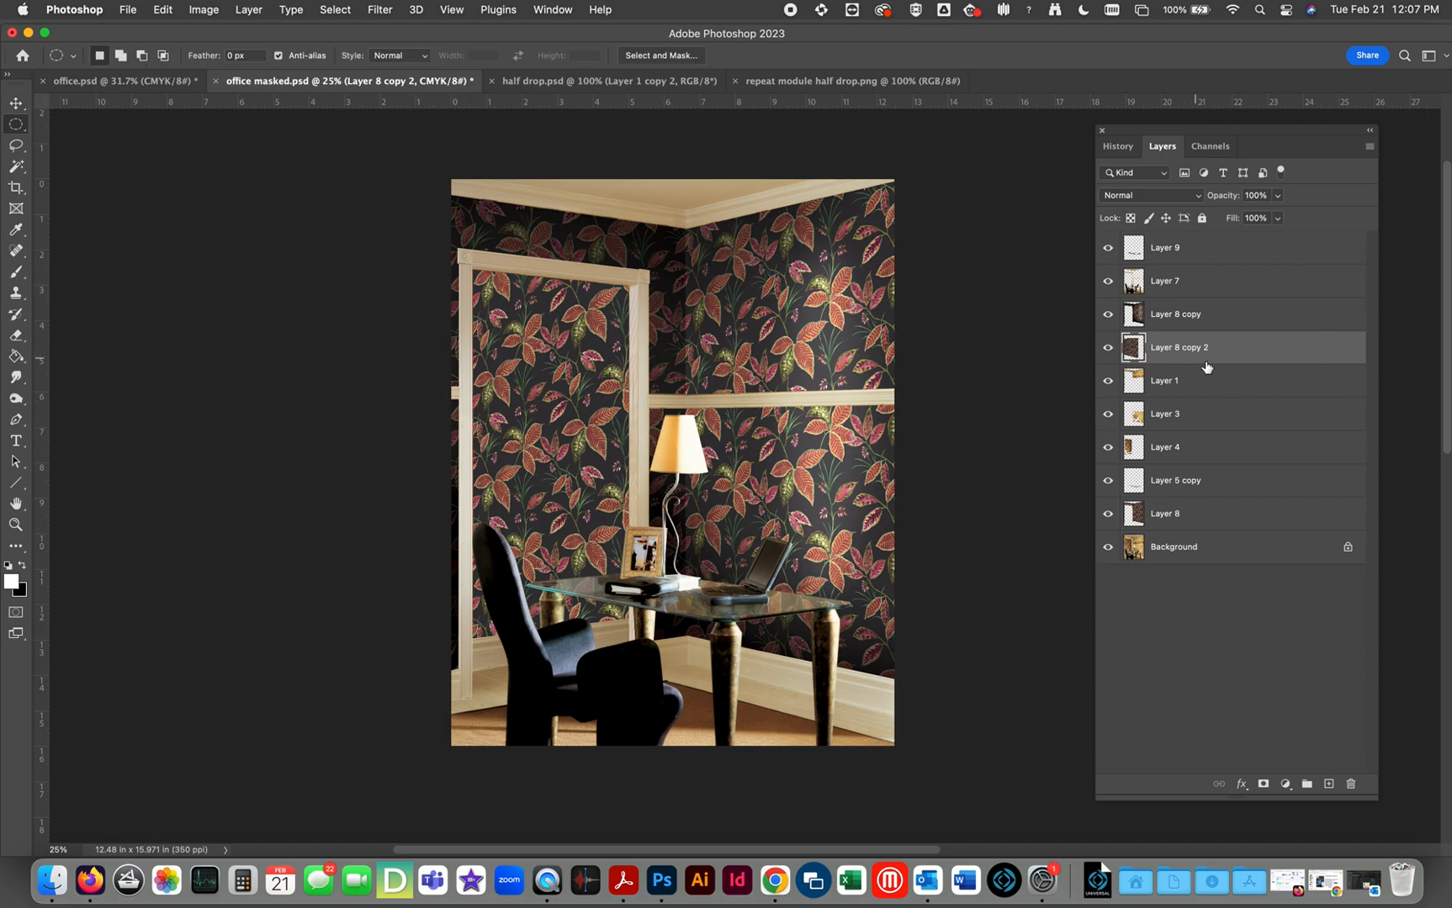
left_click_drag(545, 228, 714, 732)
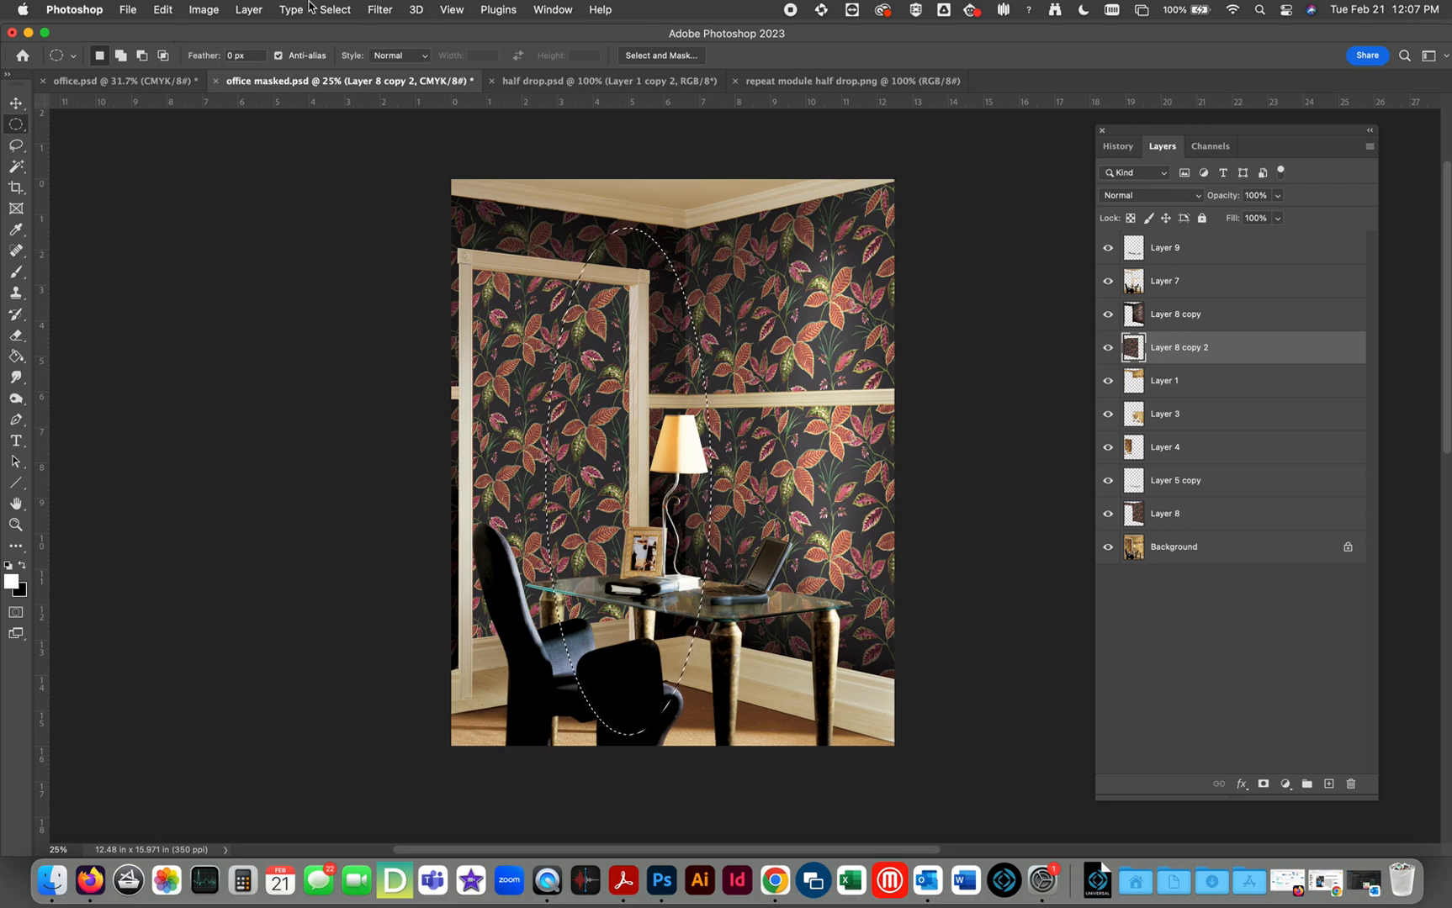
left_click(335, 9)
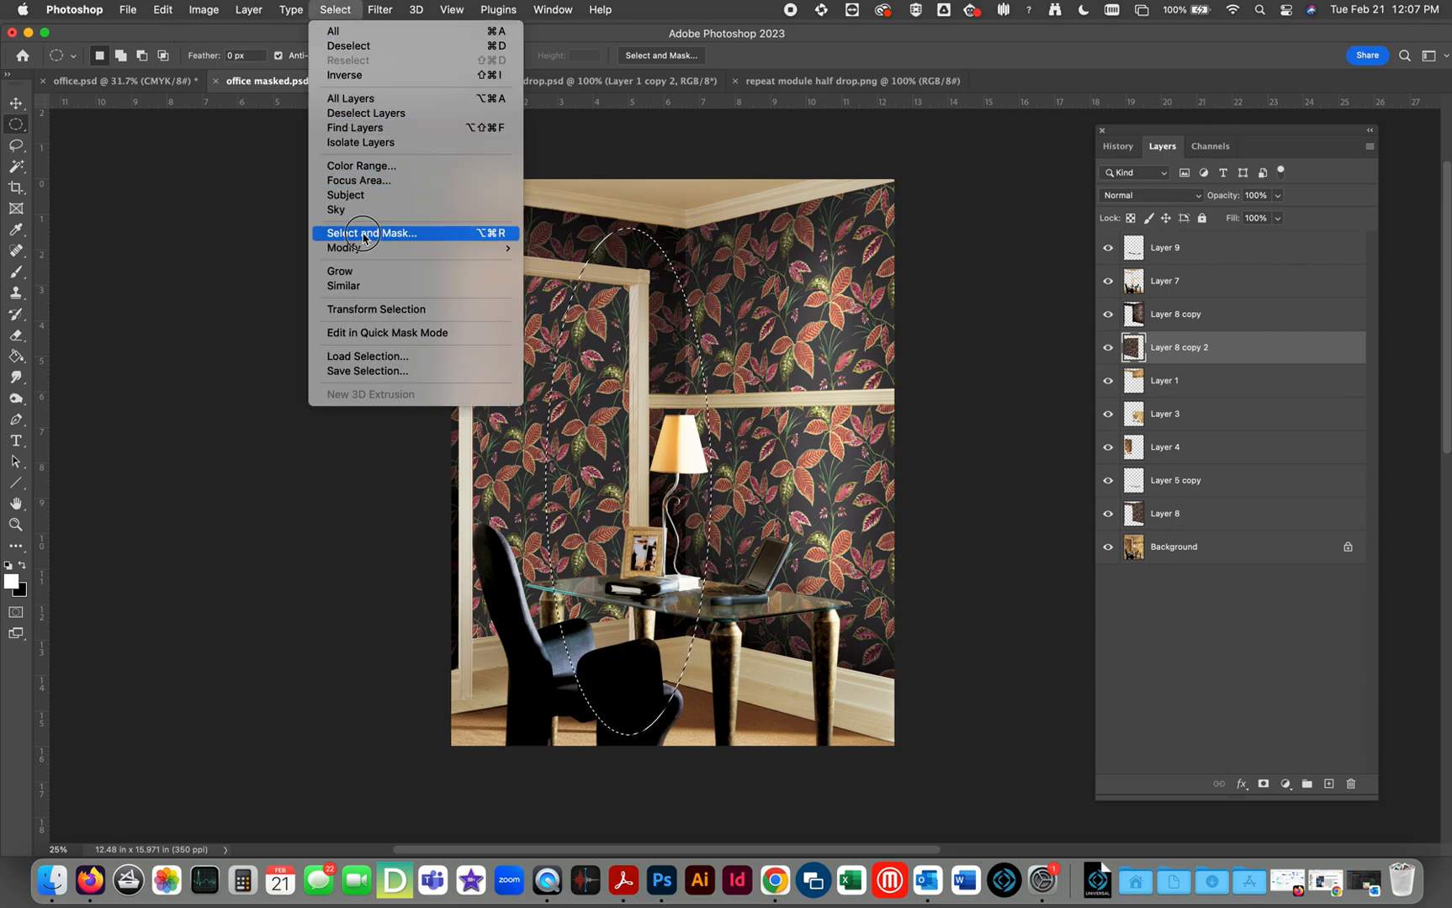
mouse_move(451, 260)
left_click(589, 306)
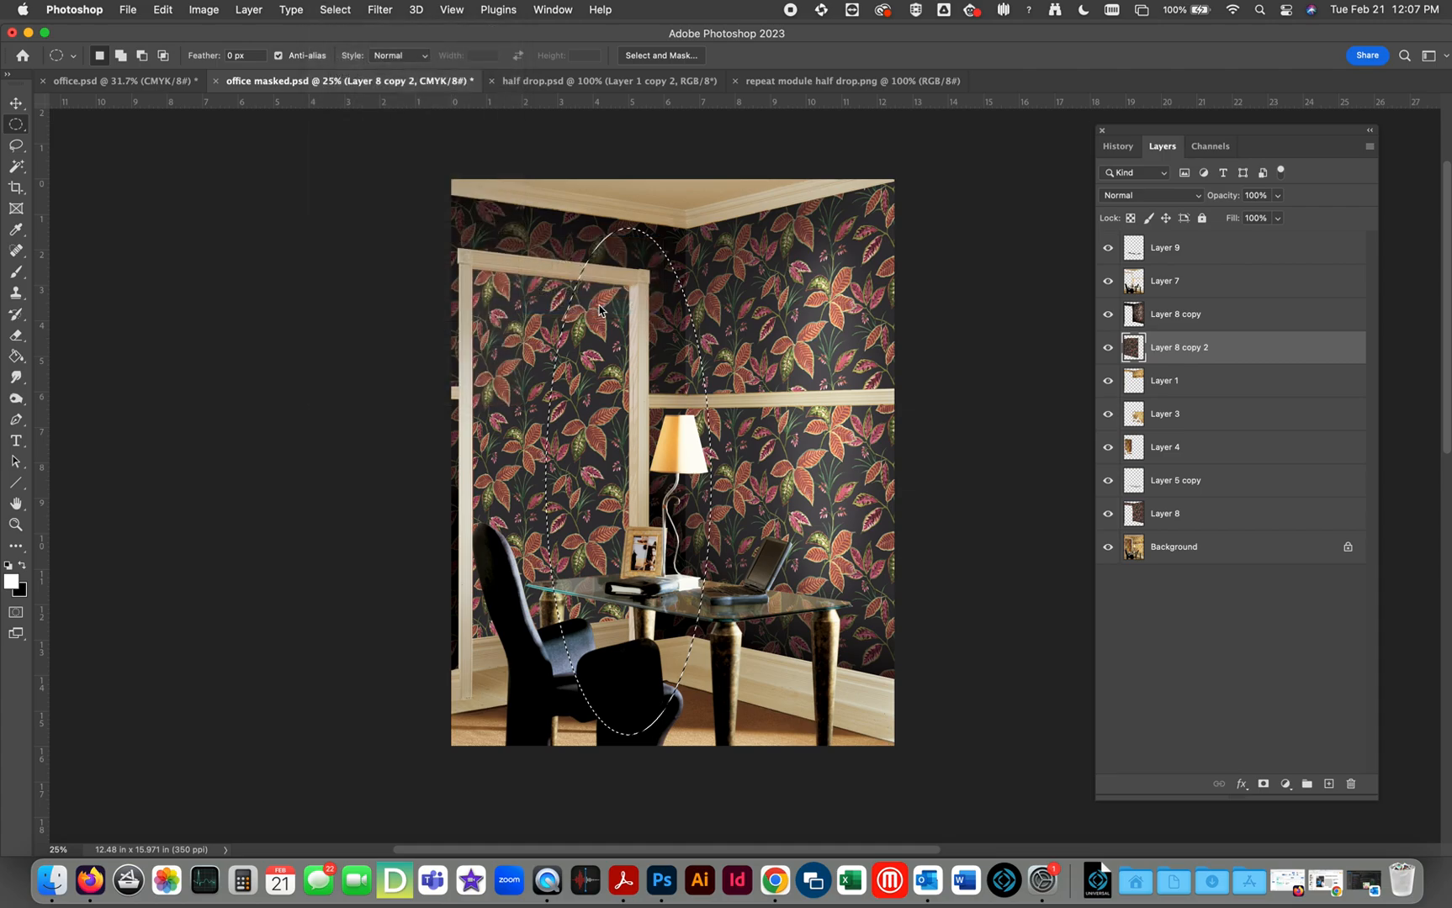
left_click(797, 232)
key("super+semicolon")
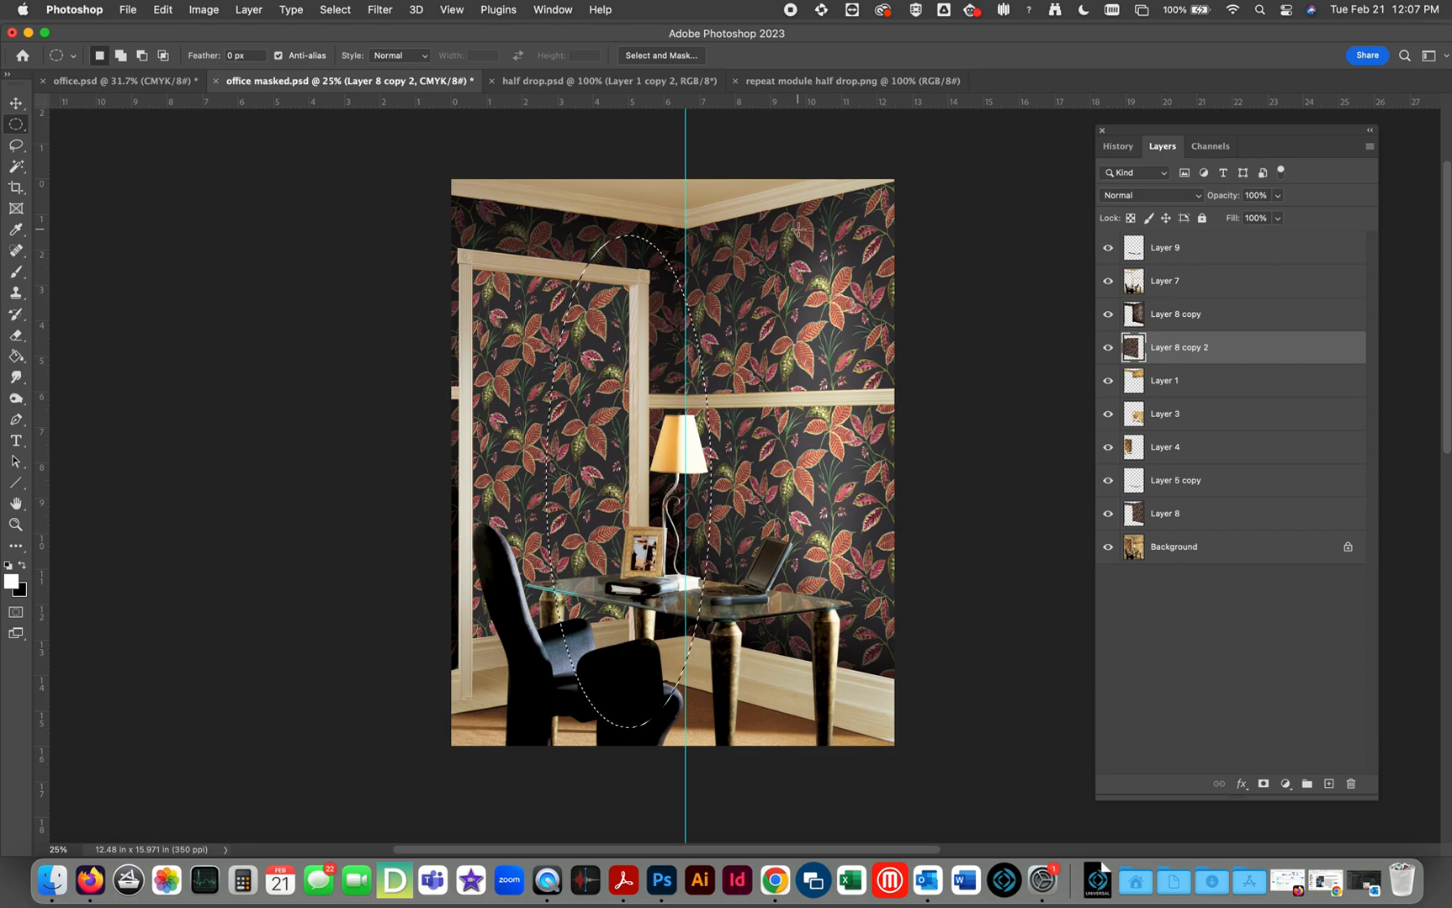
key("super+h")
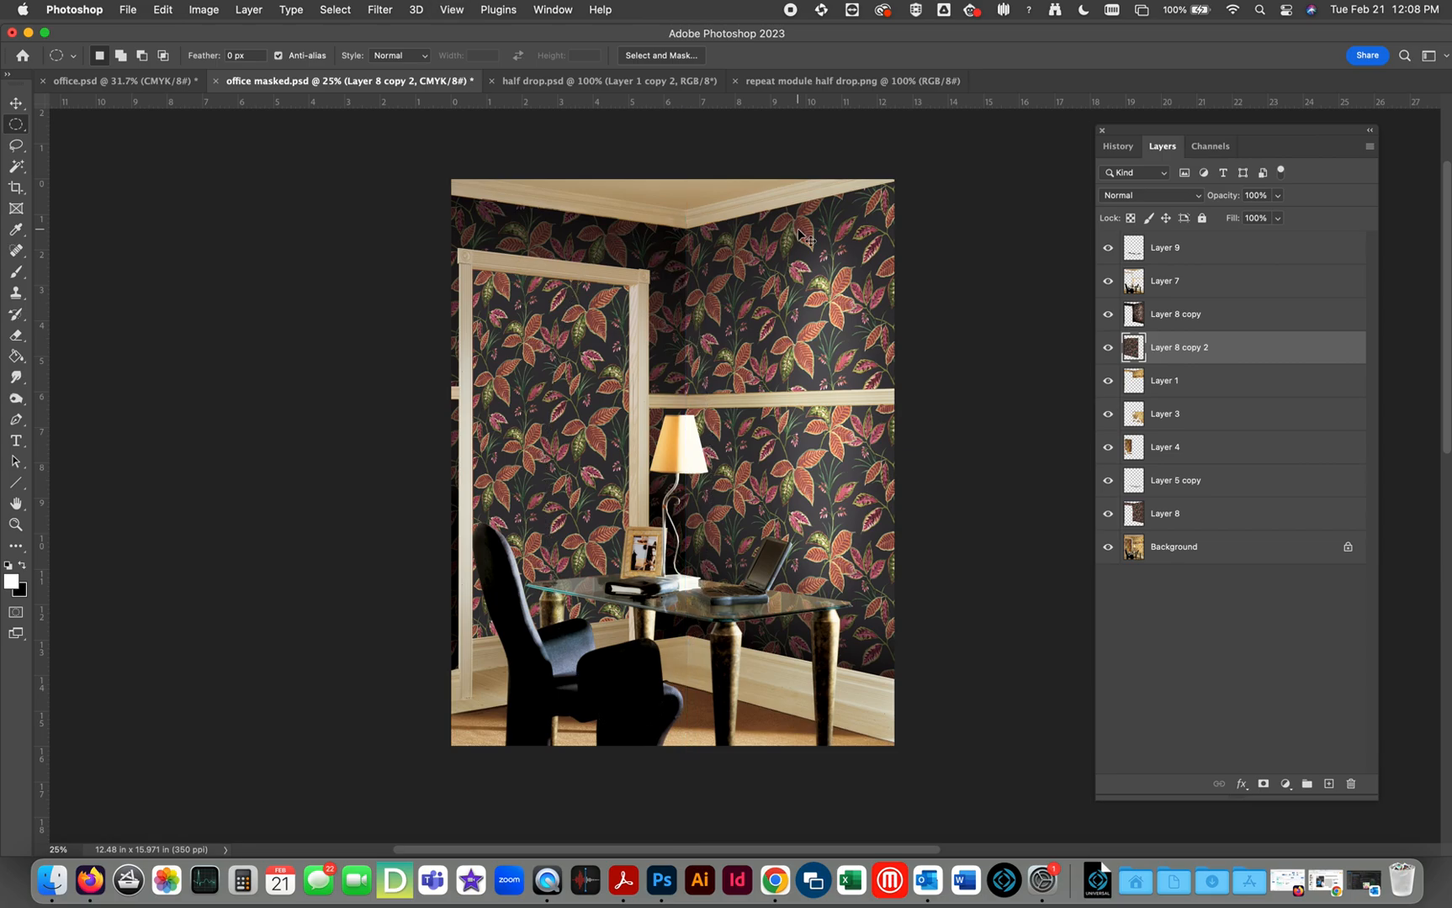
Step: Darken the selected doorway wallpaper with Levels, setting the input black point to 70 and the output white to 163
key("super+l")
mouse_move(1283, 522)
left_mouse_down()
mouse_move(1236, 523)
mouse_move(1283, 522)
left_mouse_up()
left_click_drag(1282, 590, 1236, 596)
left_click_drag(1079, 525, 1134, 525)
left_click_drag(1243, 595, 1211, 598)
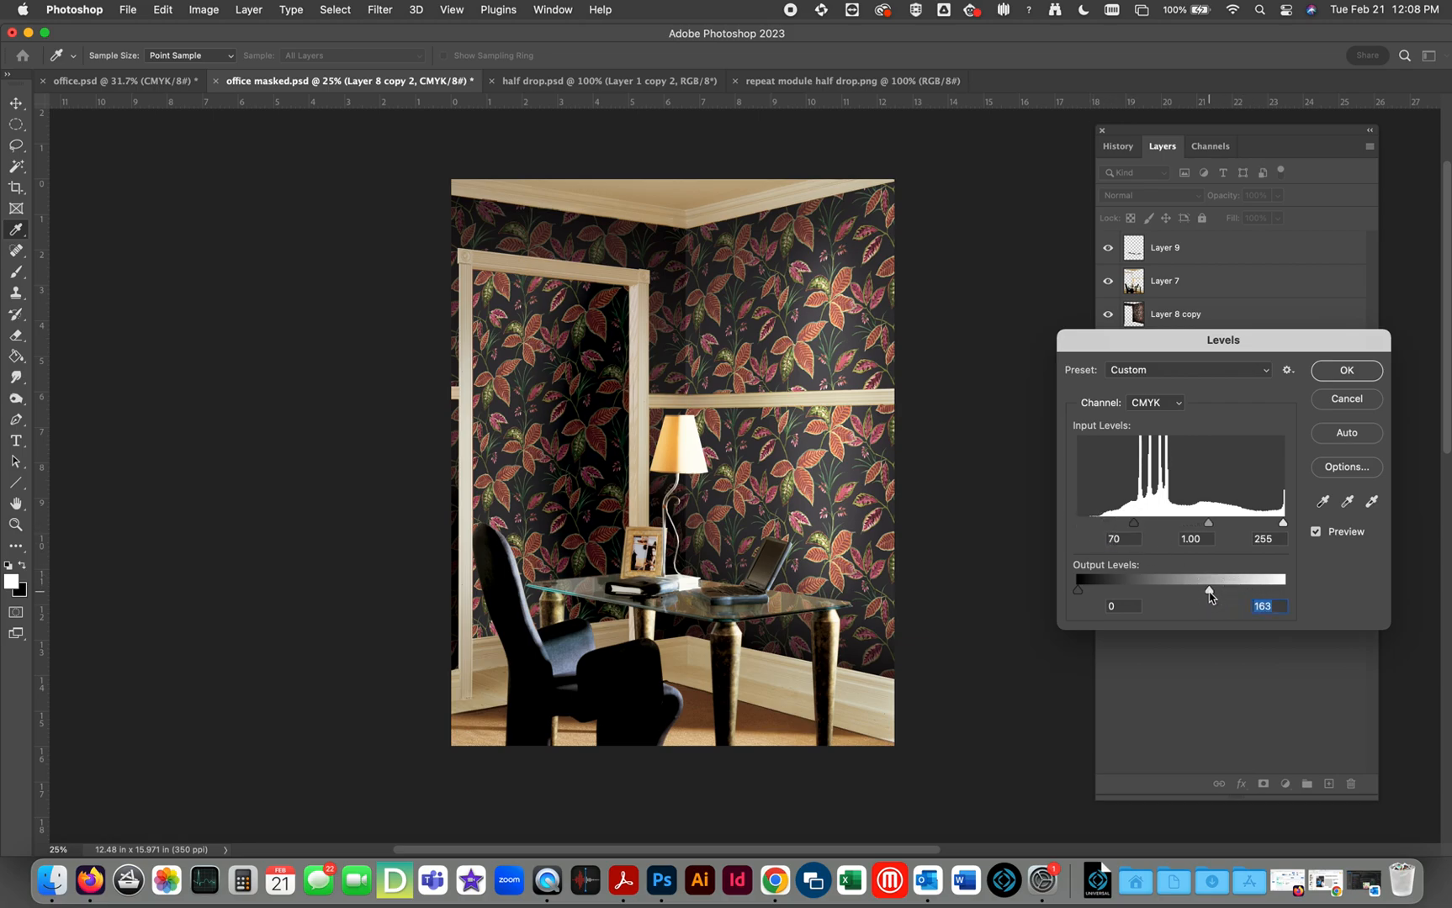
left_click(1346, 372)
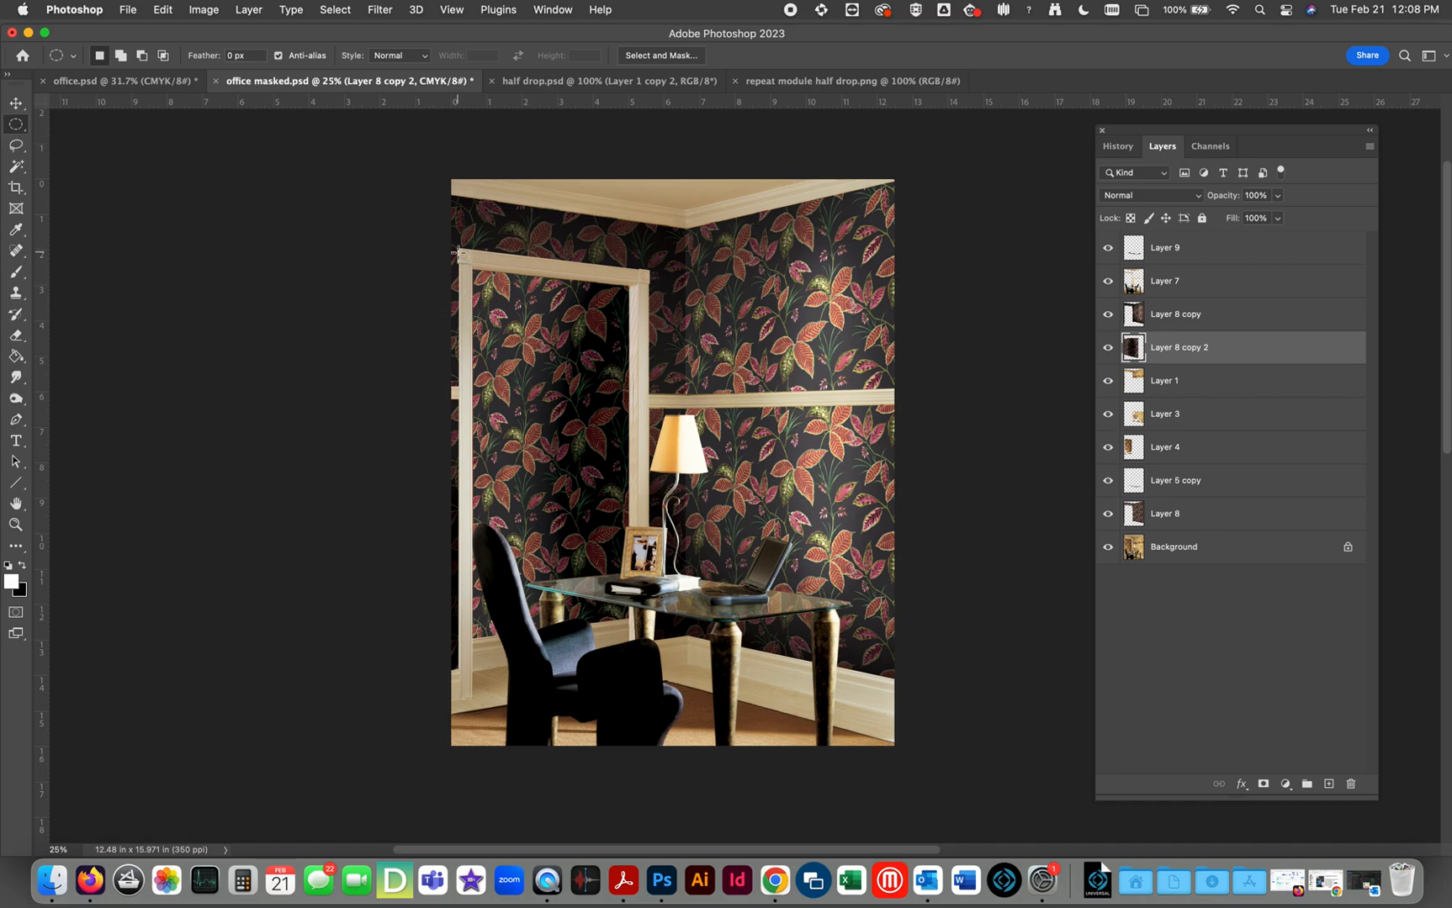
Step: Select a tall ellipse along the left side of the doorway, soften it in Quick Mask with the last-used filter, and hide its edges
left_click_drag(424, 286, 502, 617)
key("super+d")
key("q")
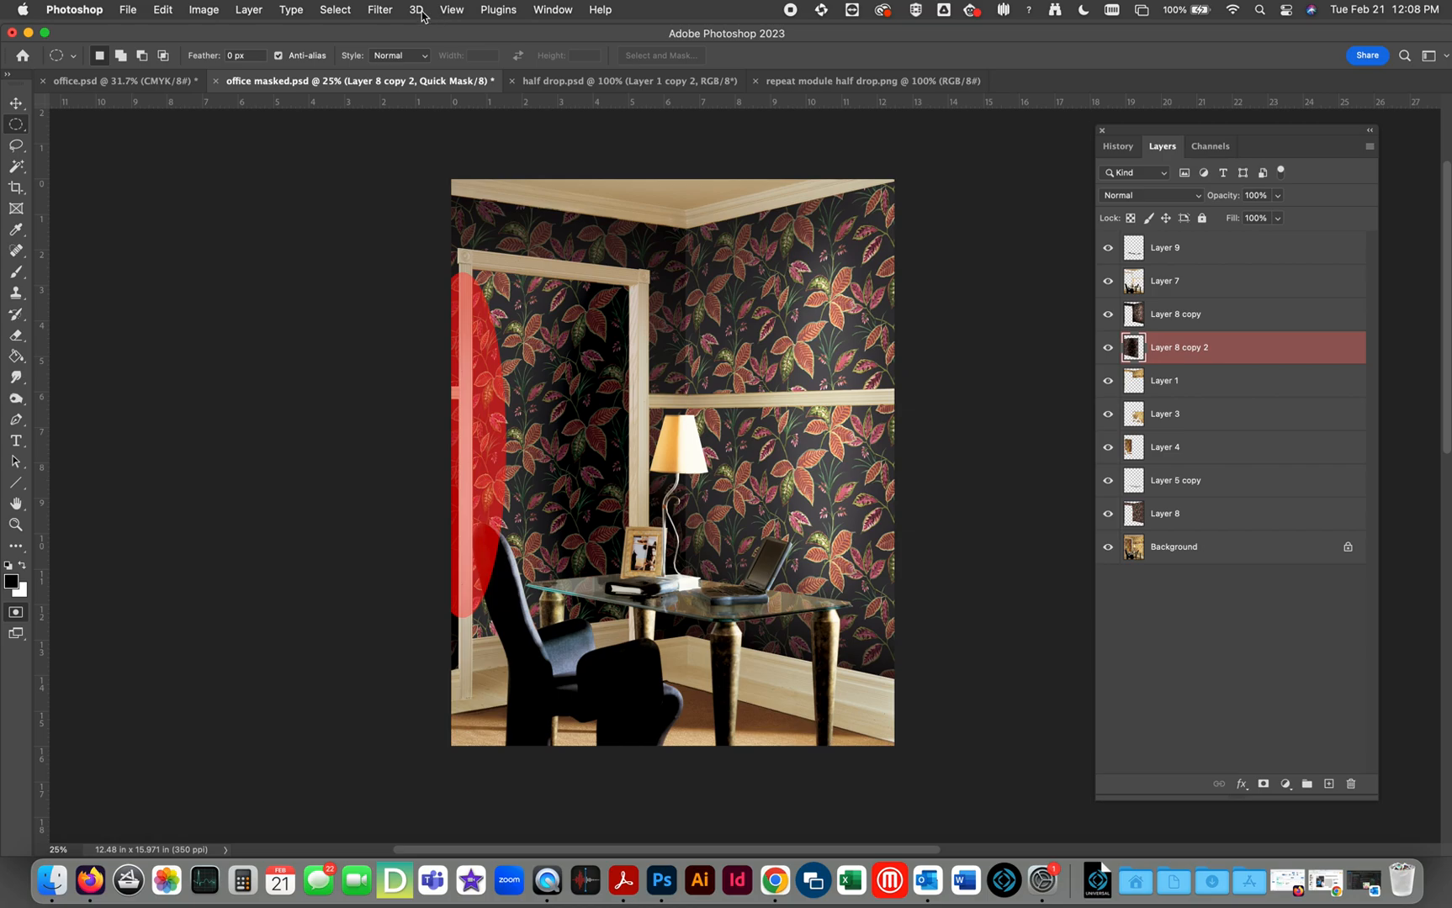
left_click(380, 9)
left_click(397, 33)
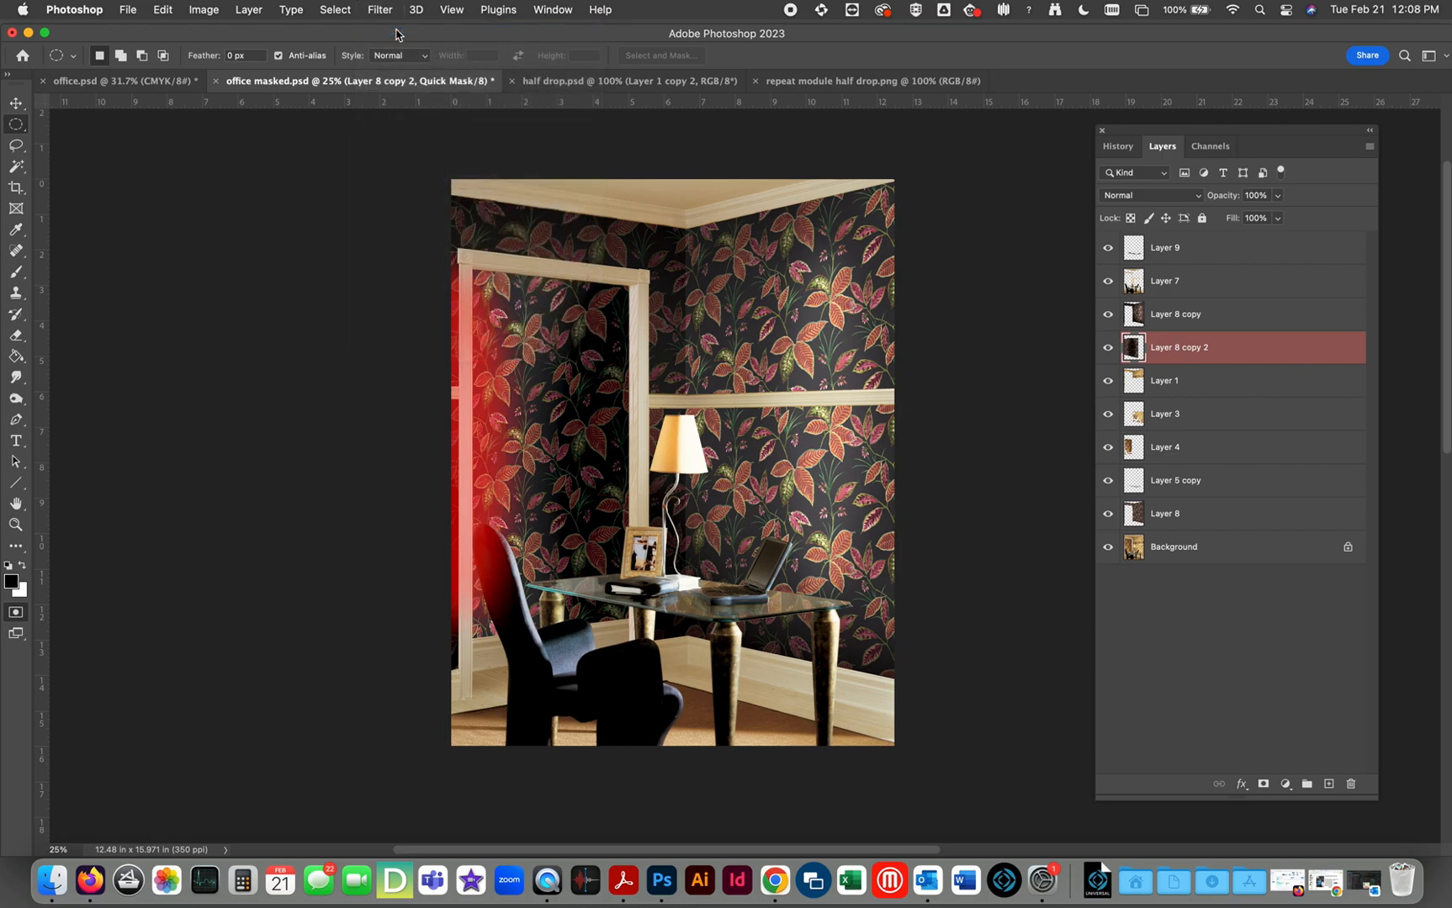
key("q")
key("x")
key("super+semicolon")
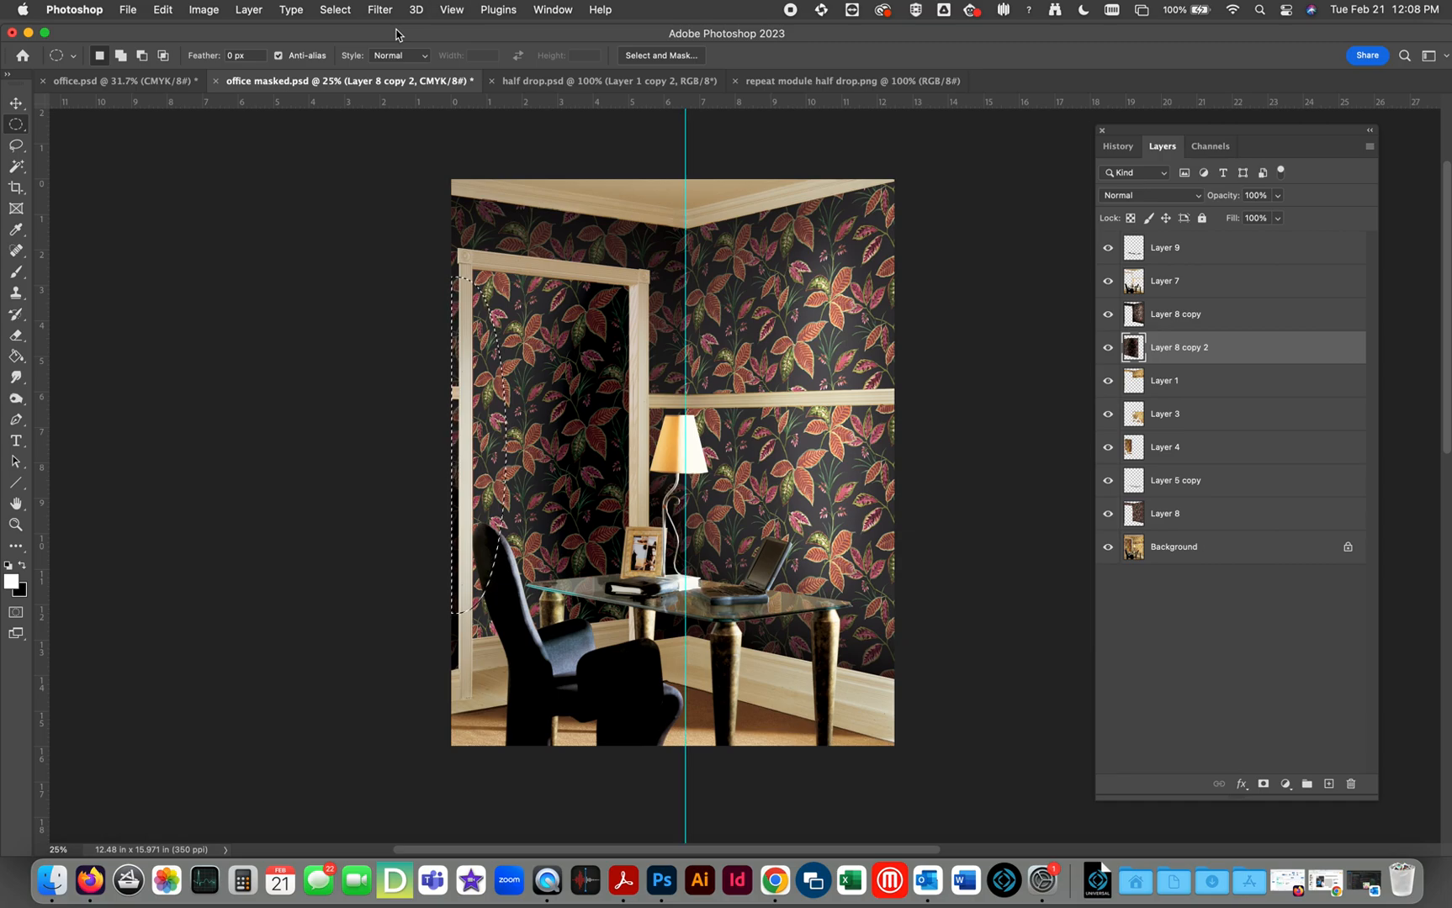
key("super+h")
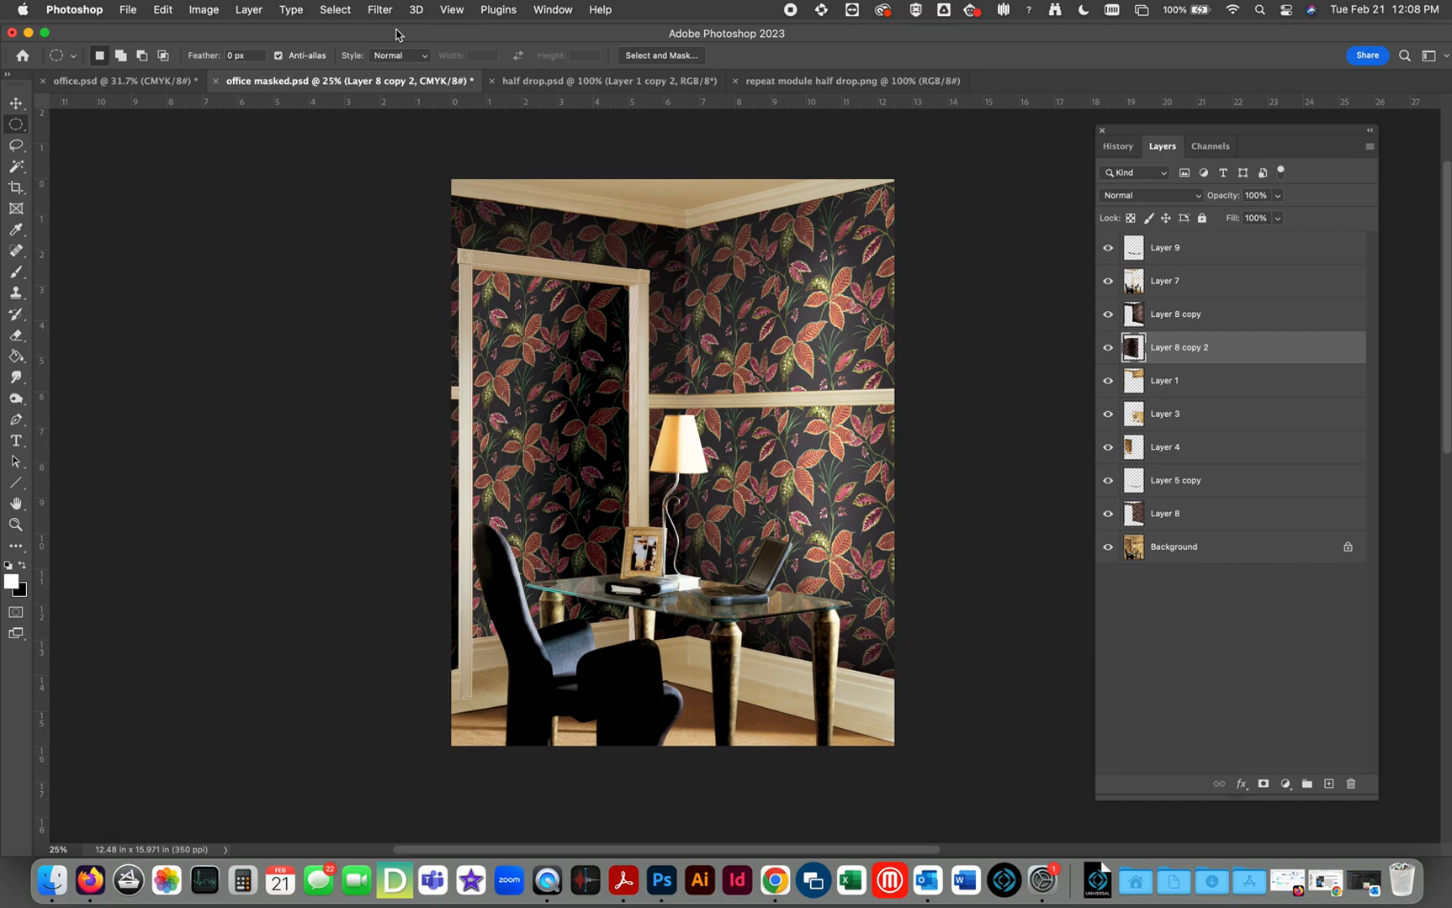
Step: Add a highlight to the selected doorway wallpaper with Levels, lowering the input white point and raising the output black level
key("super+l")
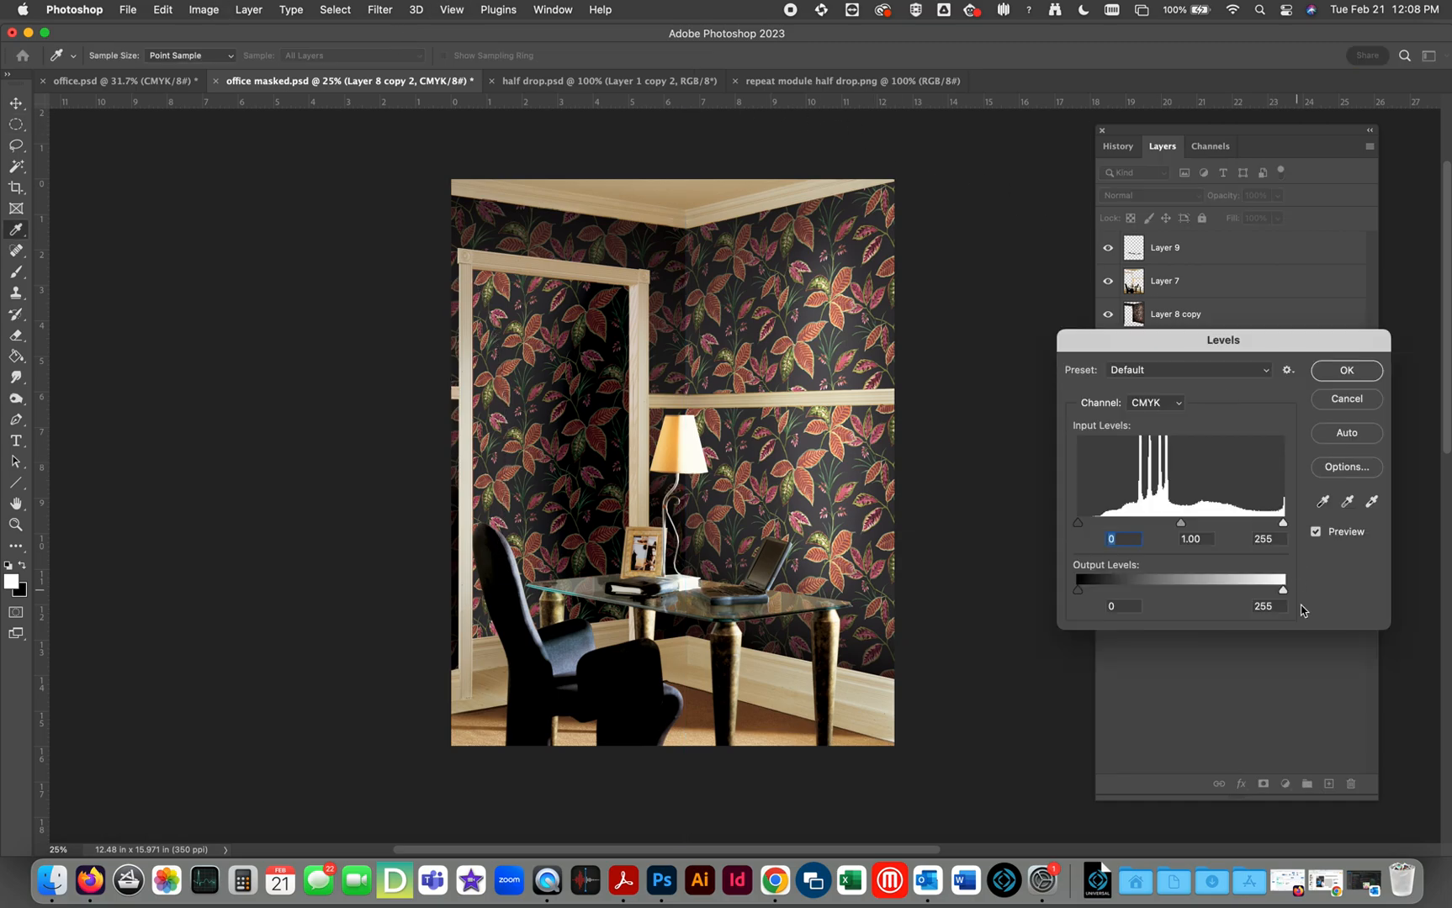
mouse_move(1283, 589)
left_mouse_down()
mouse_move(1264, 593)
mouse_move(1285, 590)
left_mouse_up()
left_click_drag(1282, 523, 1249, 536)
left_click_drag(1079, 525, 1038, 526)
left_click_drag(1079, 592, 1177, 594)
left_click(1350, 371)
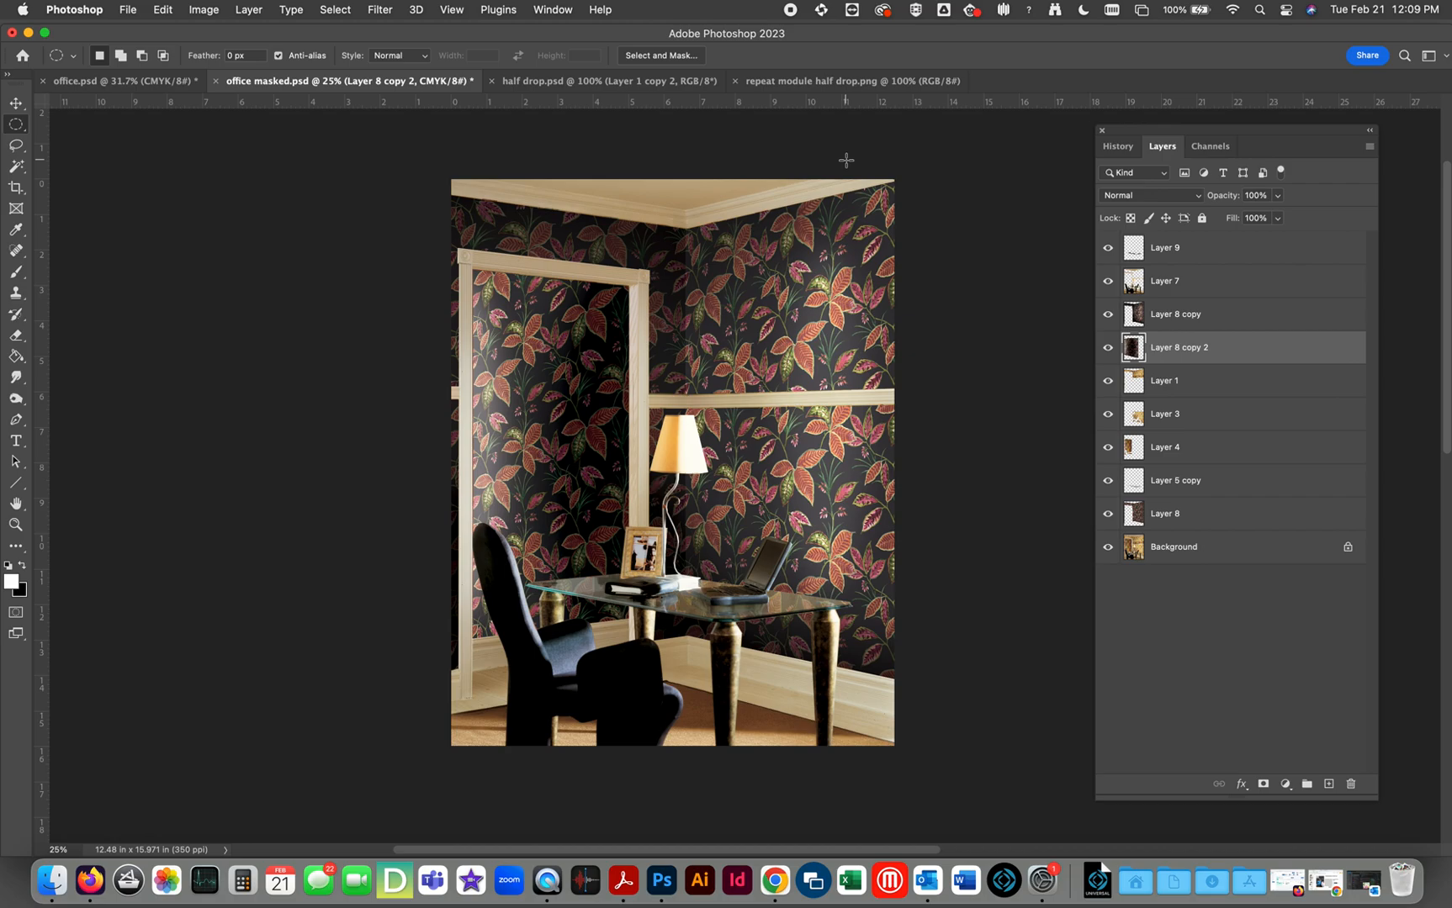
Step: Close the two half-drop pattern files and show office masked.psd and office.psd side by side in a 2-up vertical arrangement
left_click(734, 80)
left_click(492, 81)
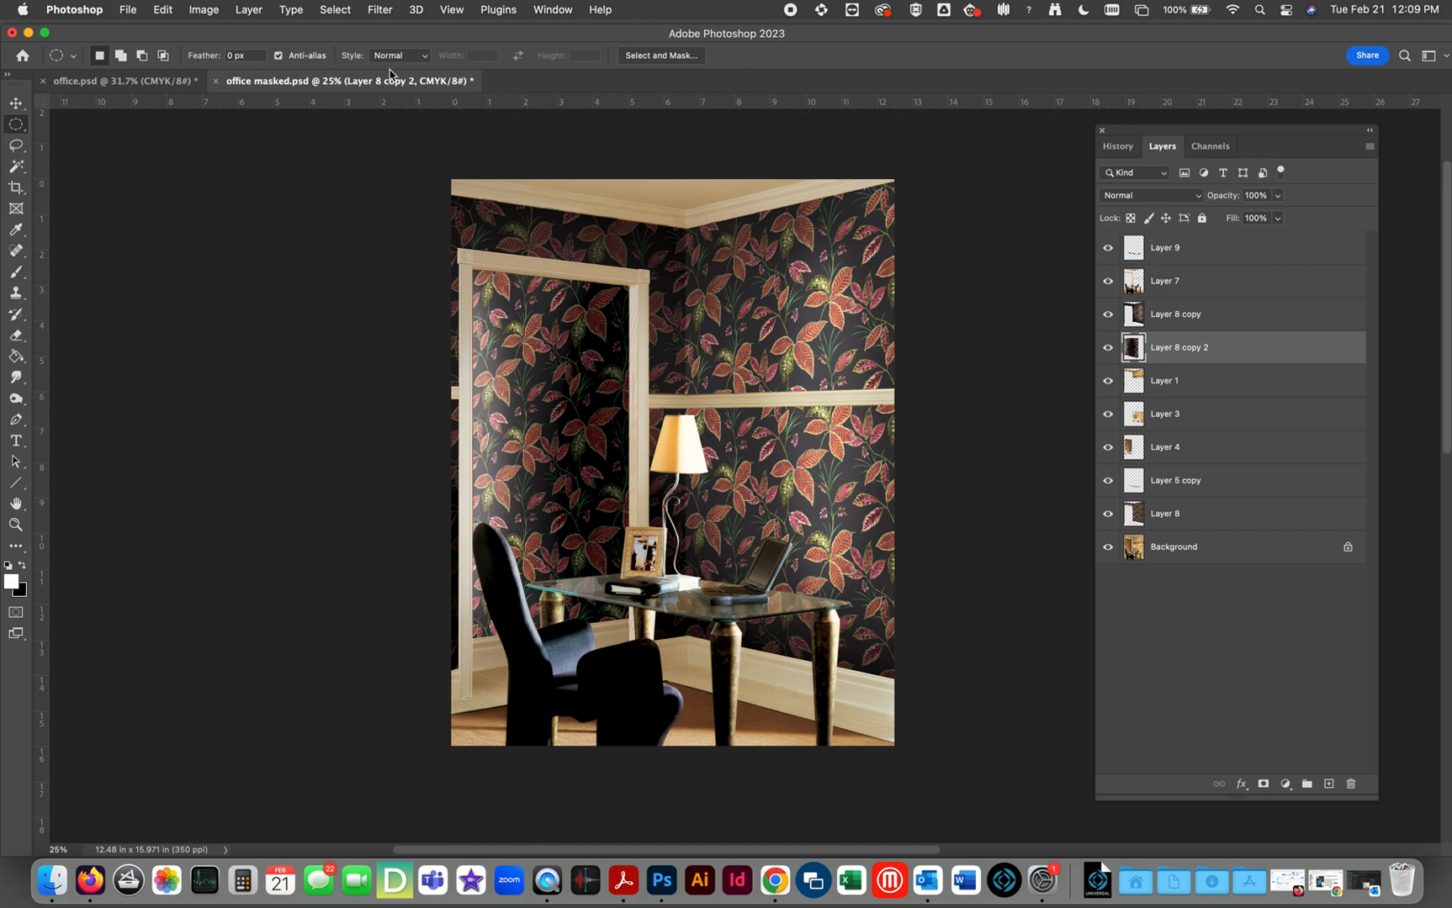
left_click(551, 9)
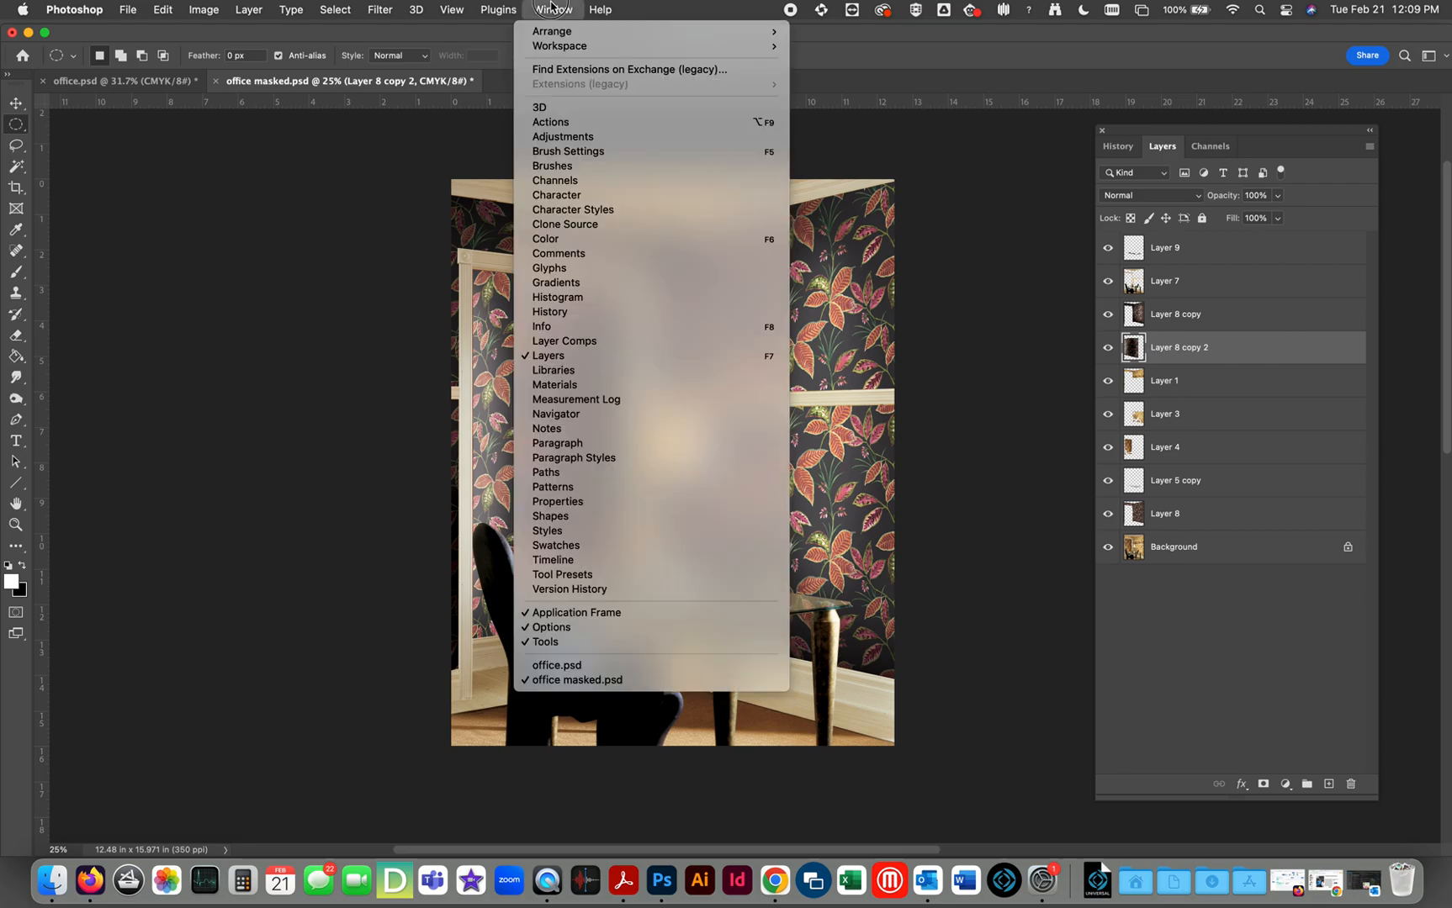
mouse_move(452, 10)
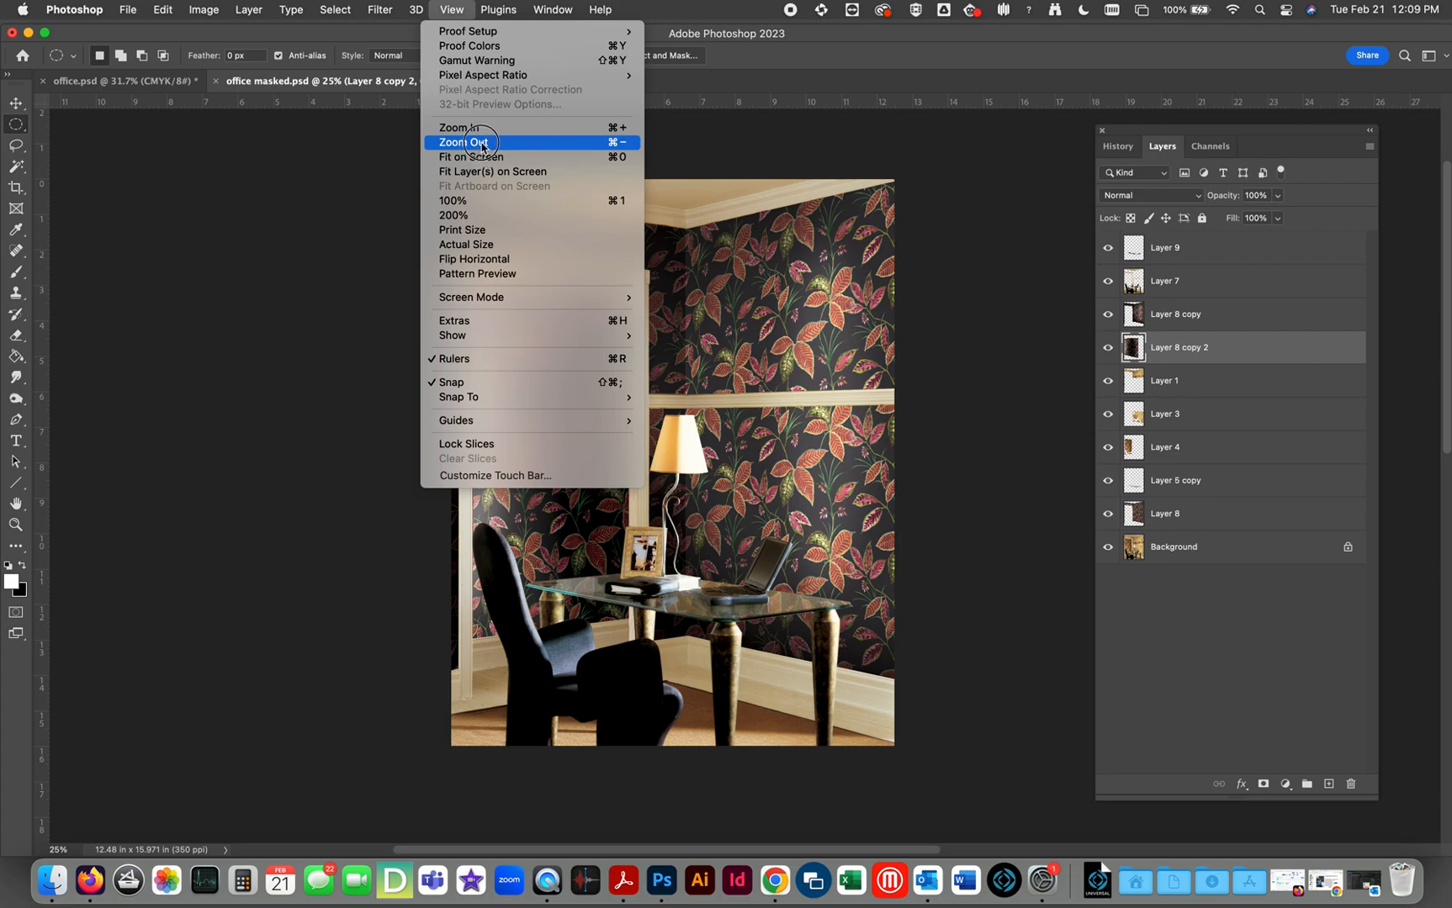
mouse_move(551, 9)
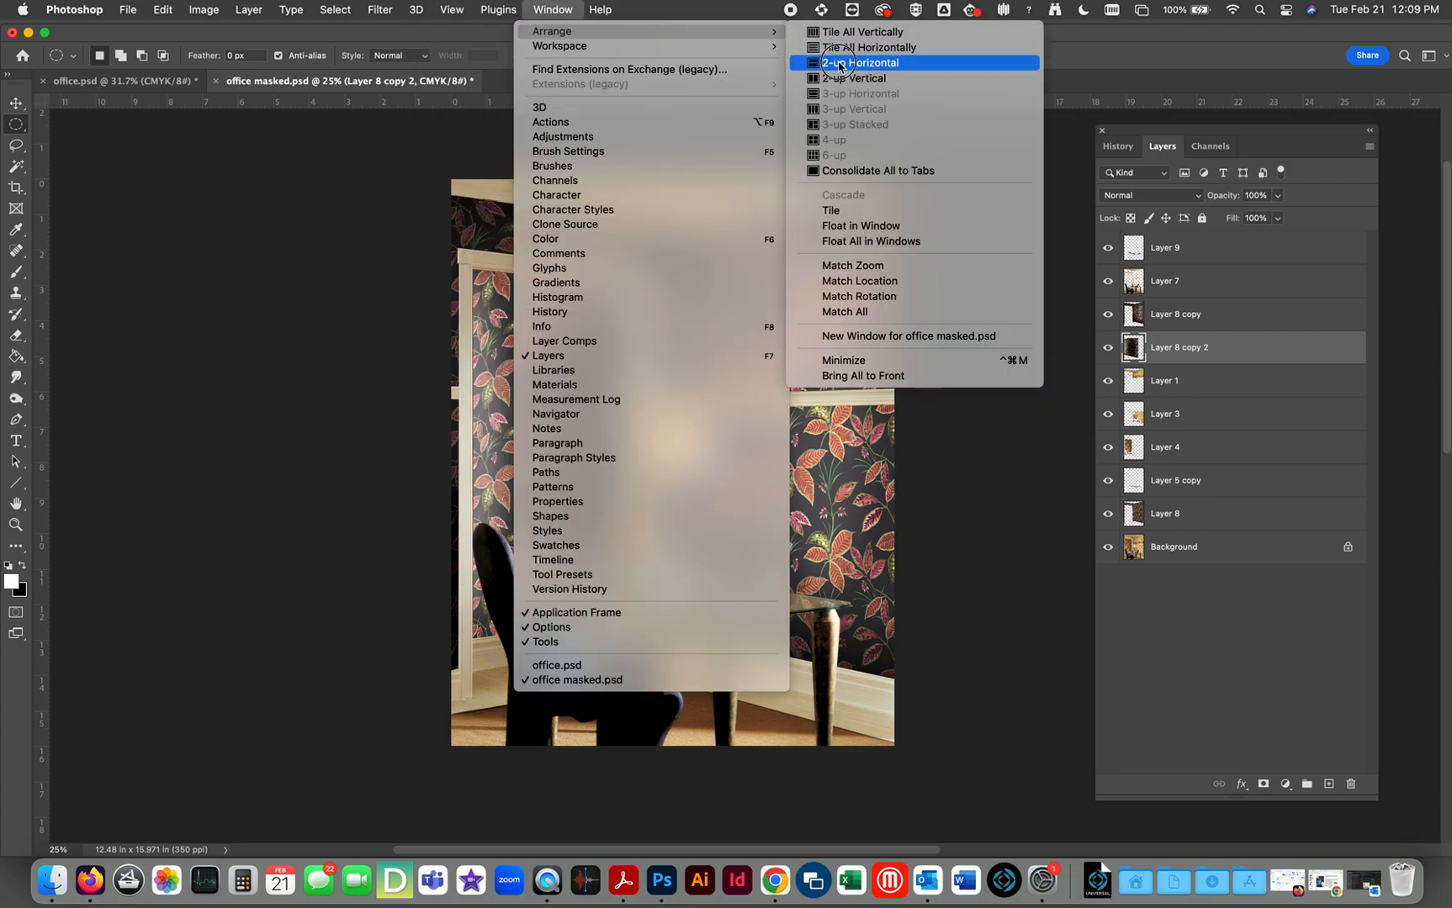
left_click(840, 79)
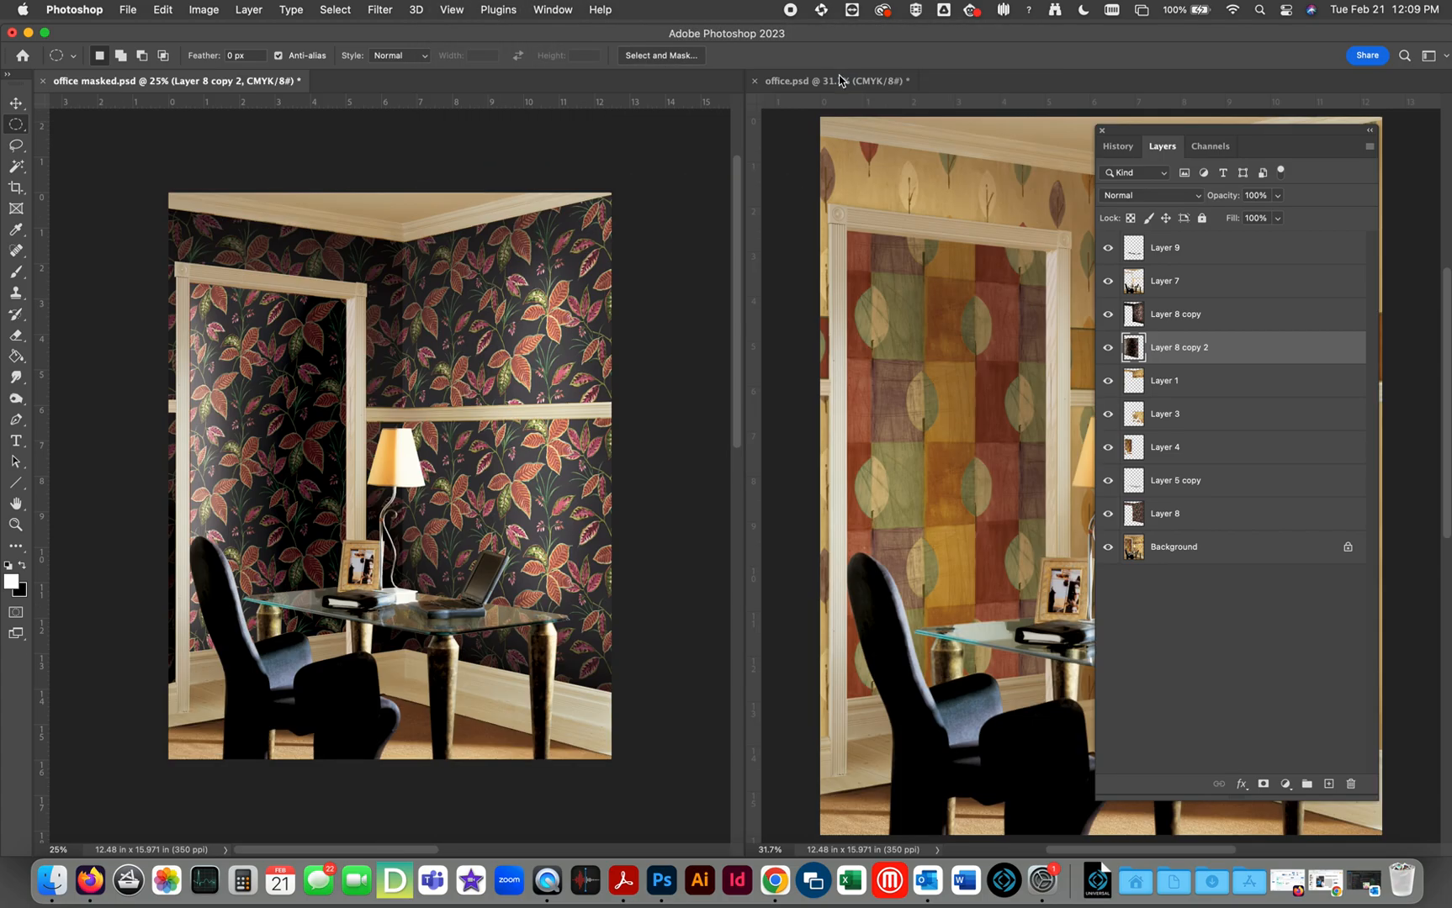
left_click(1103, 131)
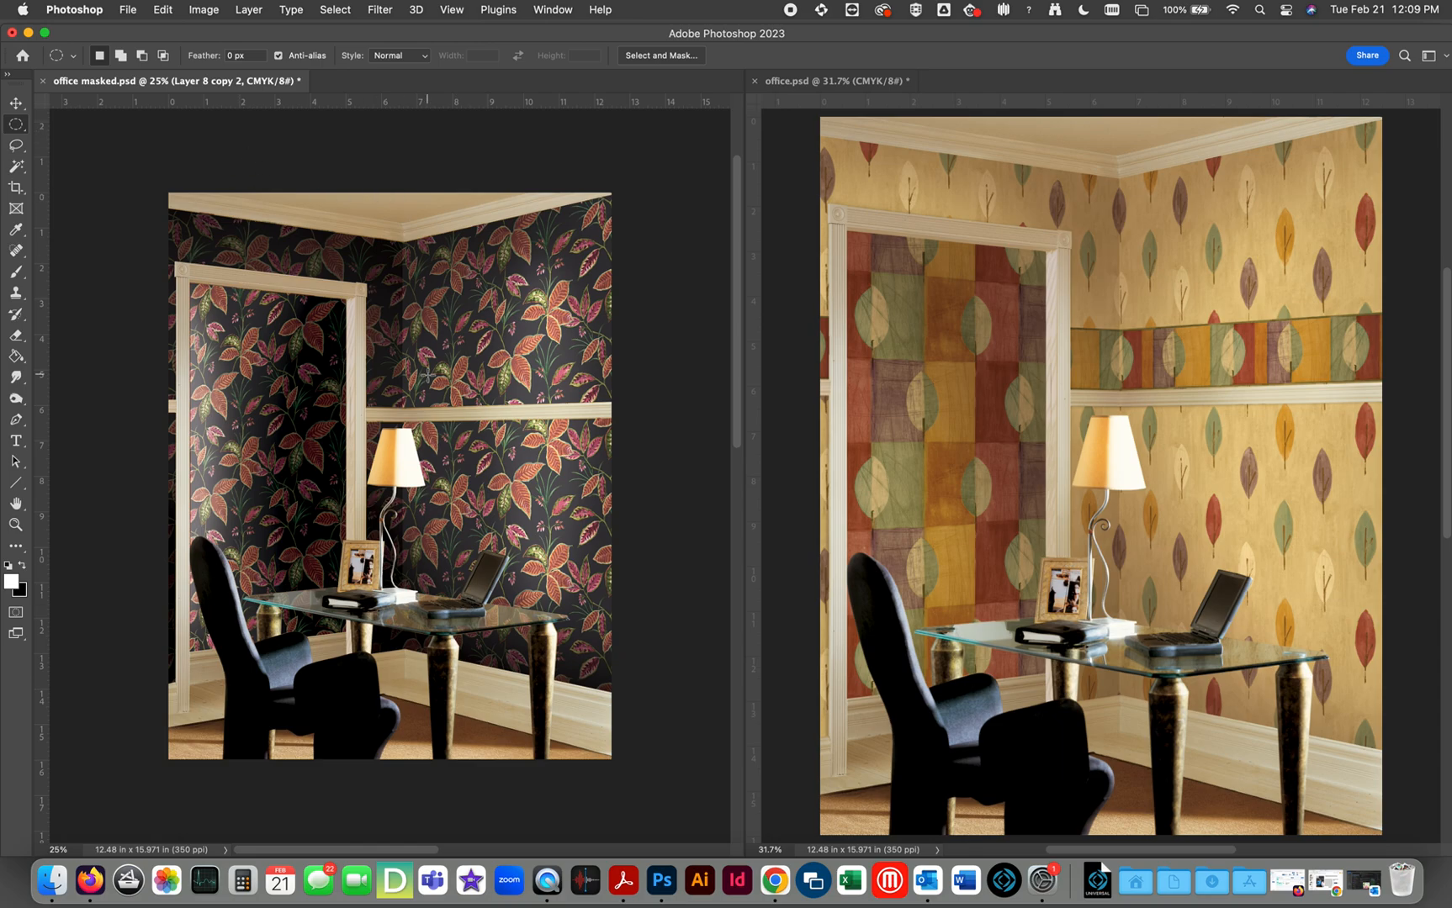
key("super+plus")
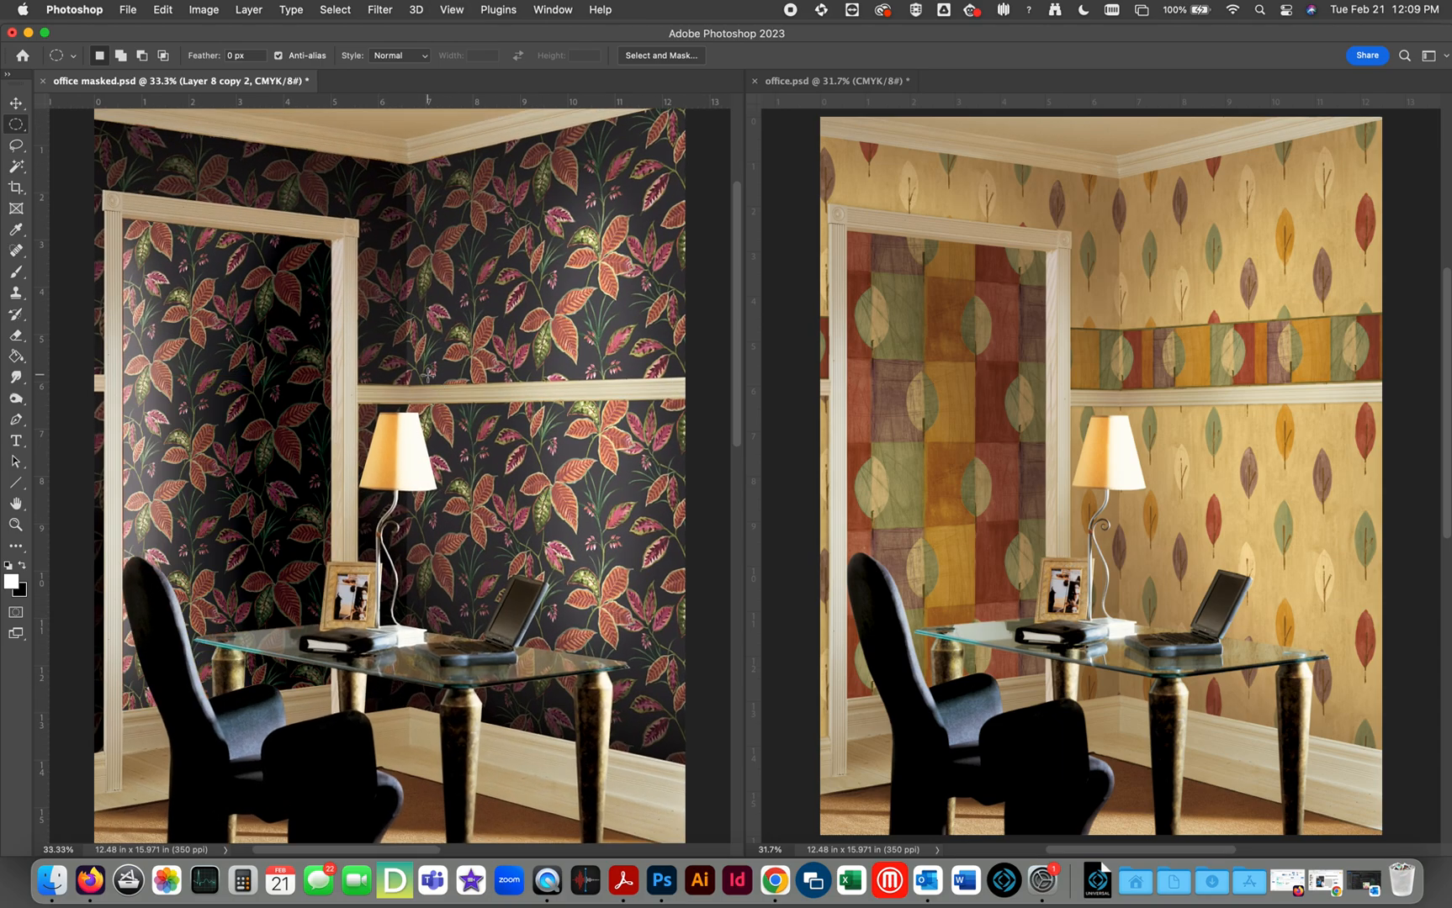